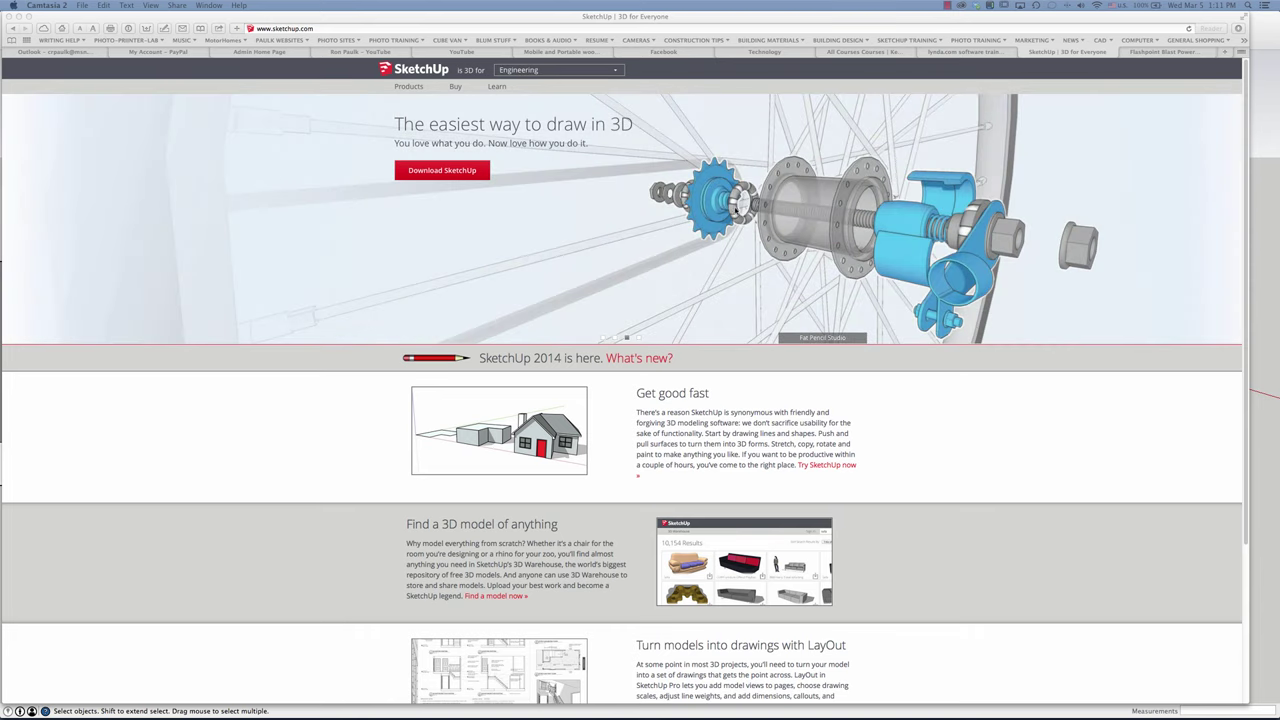
Step: Switch to SketchUp and examine the finished cross cut sled model from several angles, including its fences and base
{"action": "mouse_move", "coordinate": [830, 716]}
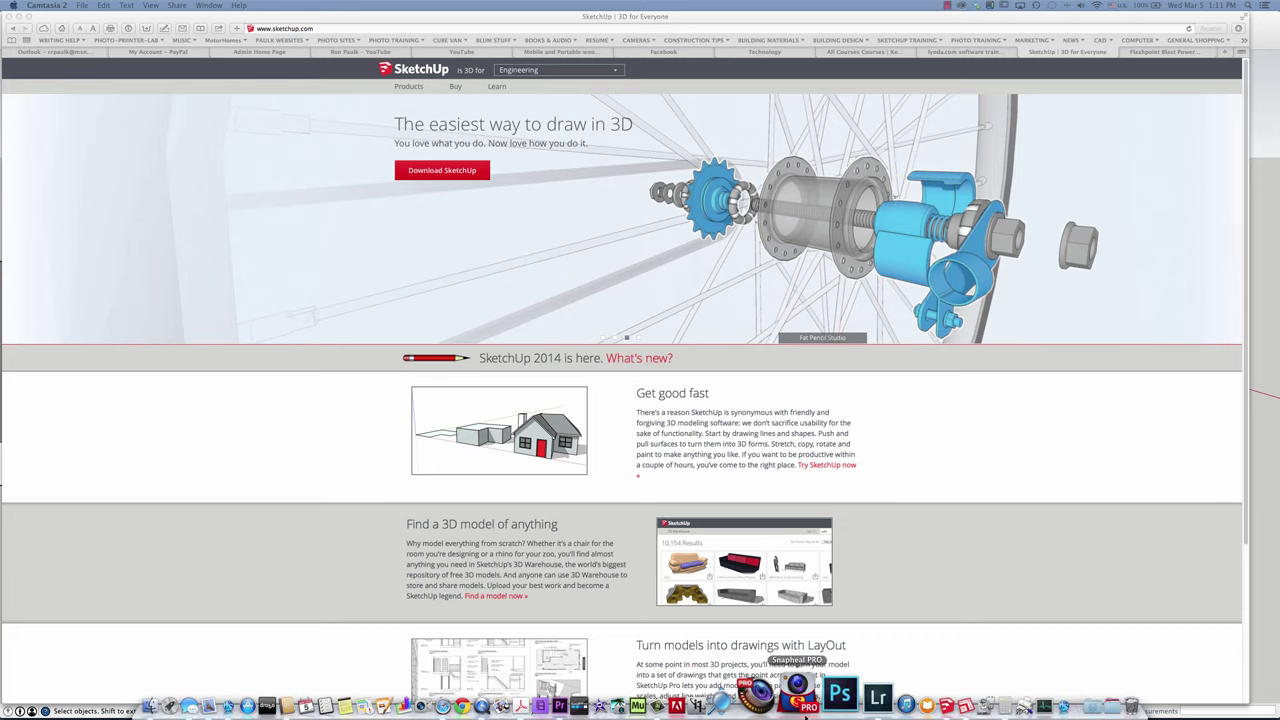
{"action": "left_click", "coordinate": [905, 706]}
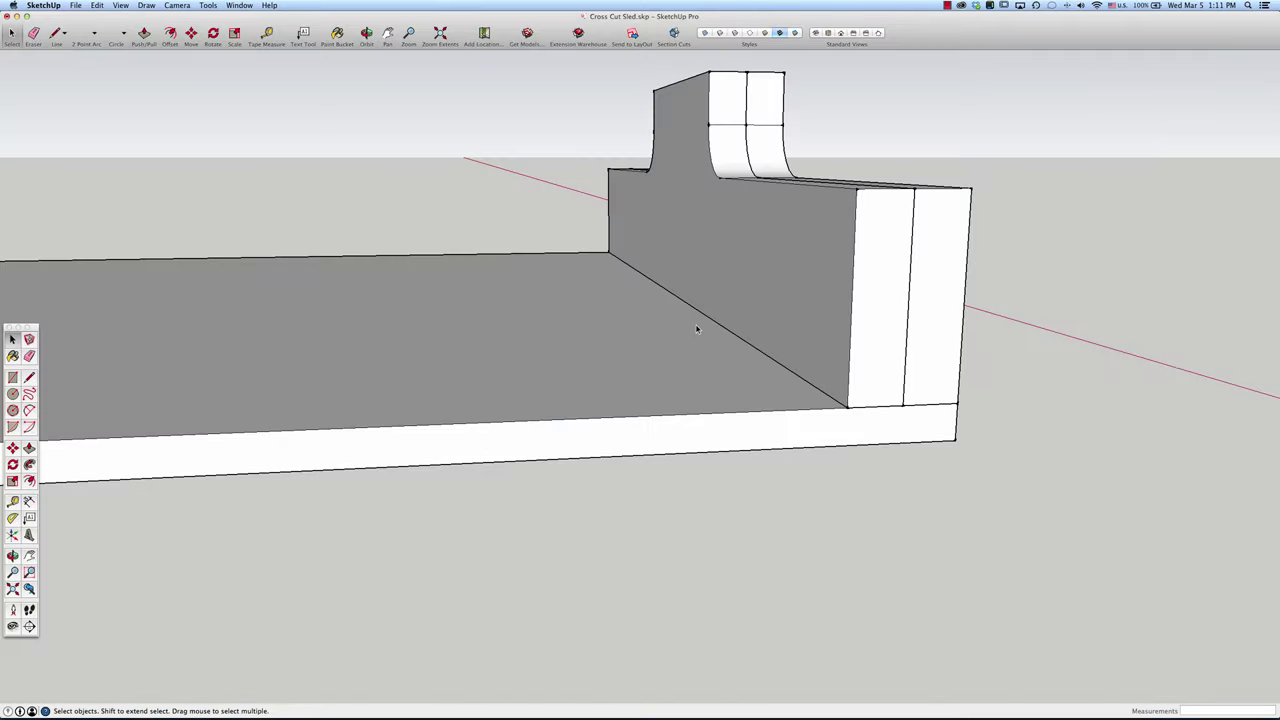
{"action": "middle_click_drag", "start_coordinate": [703, 323], "coordinate": [565, 334]}
{"action": "scroll", "coordinate": [565, 334], "scroll_direction": "down", "scroll_amount": 5}
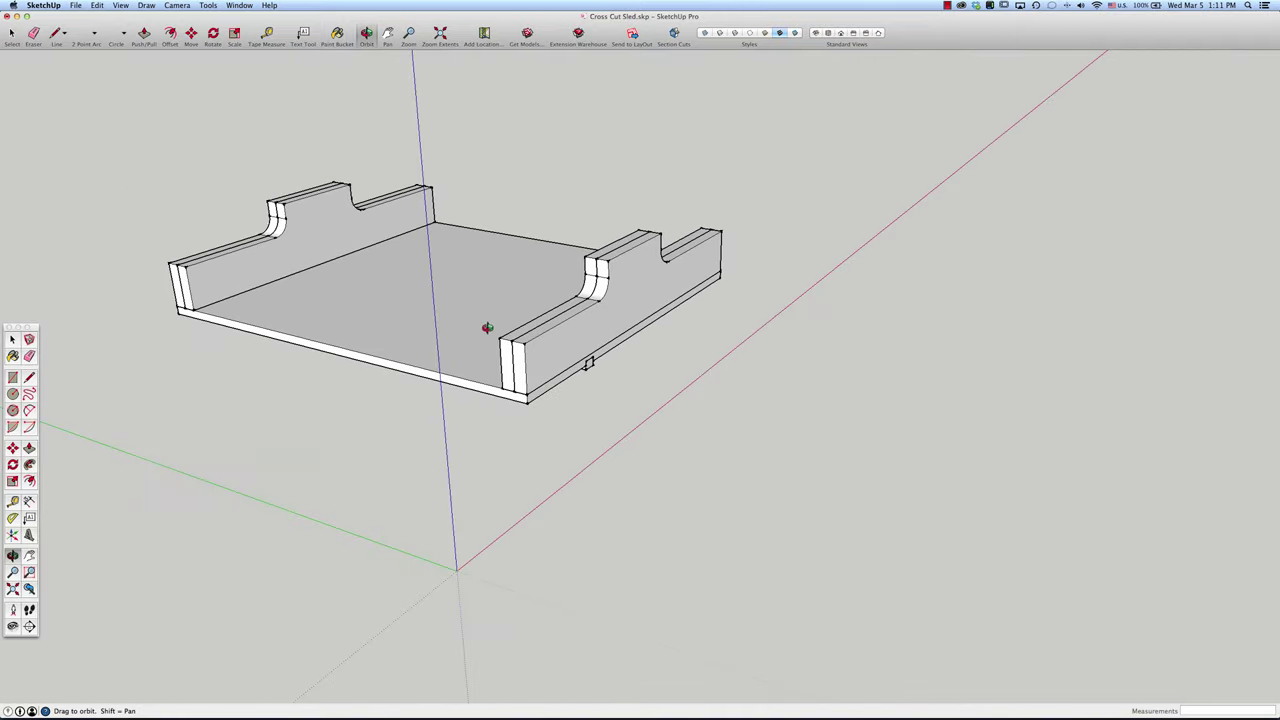
{"action": "middle_click_drag", "start_coordinate": [486, 329], "coordinate": [374, 326]}
{"action": "middle_click_drag", "start_coordinate": [481, 297], "coordinate": [466, 304]}
{"action": "left_click_drag", "start_coordinate": [466, 304], "coordinate": [597, 325]}
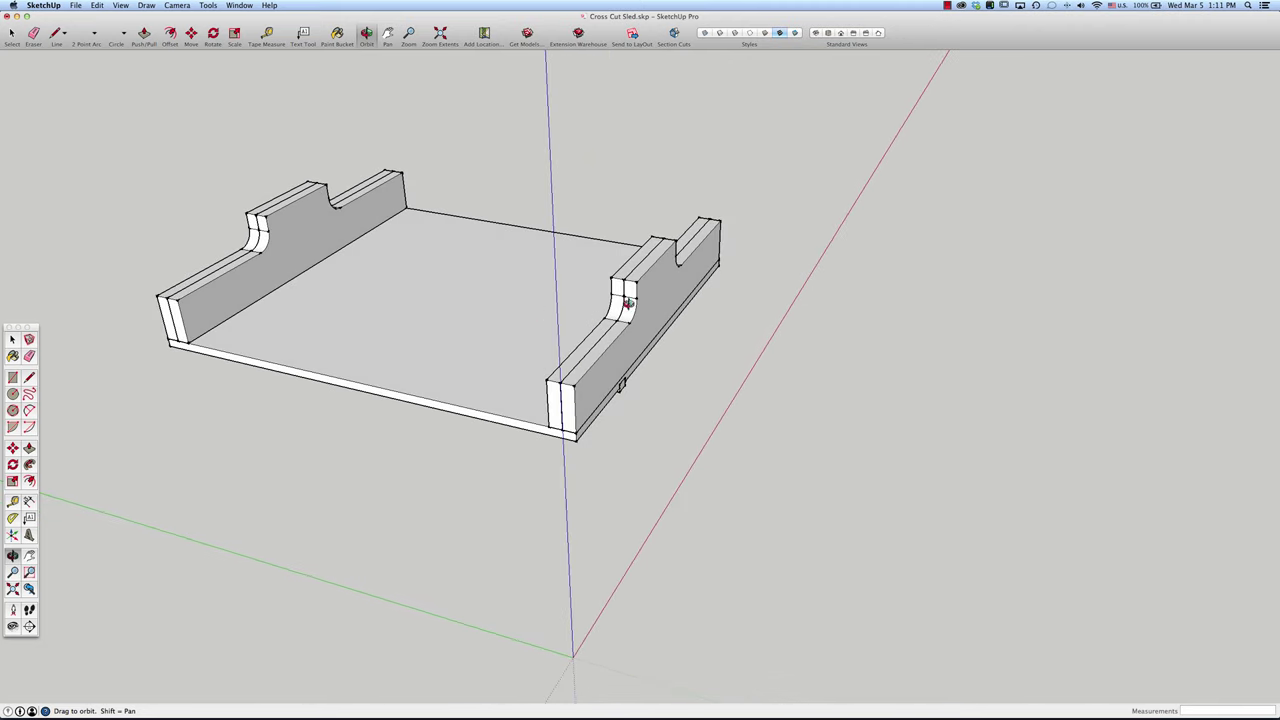
{"action": "left_click_drag", "start_coordinate": [636, 302], "coordinate": [605, 309]}
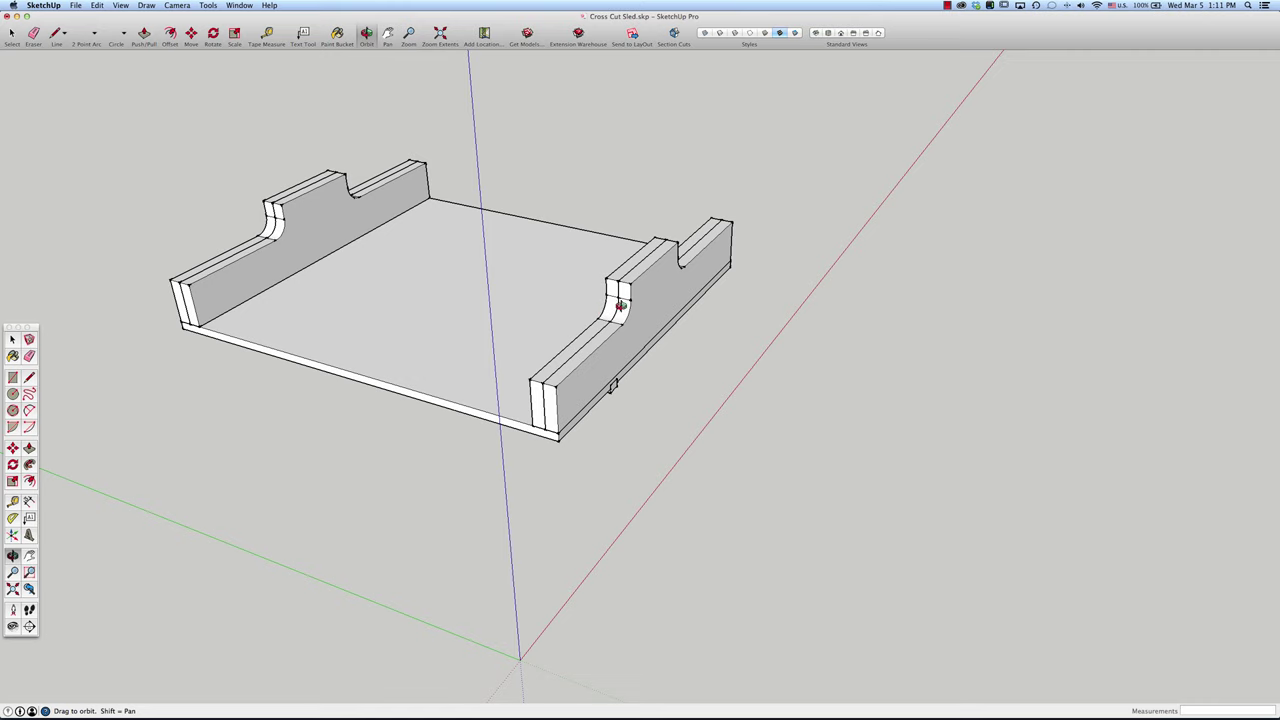
{"action": "left_click_drag", "start_coordinate": [610, 308], "coordinate": [566, 303]}
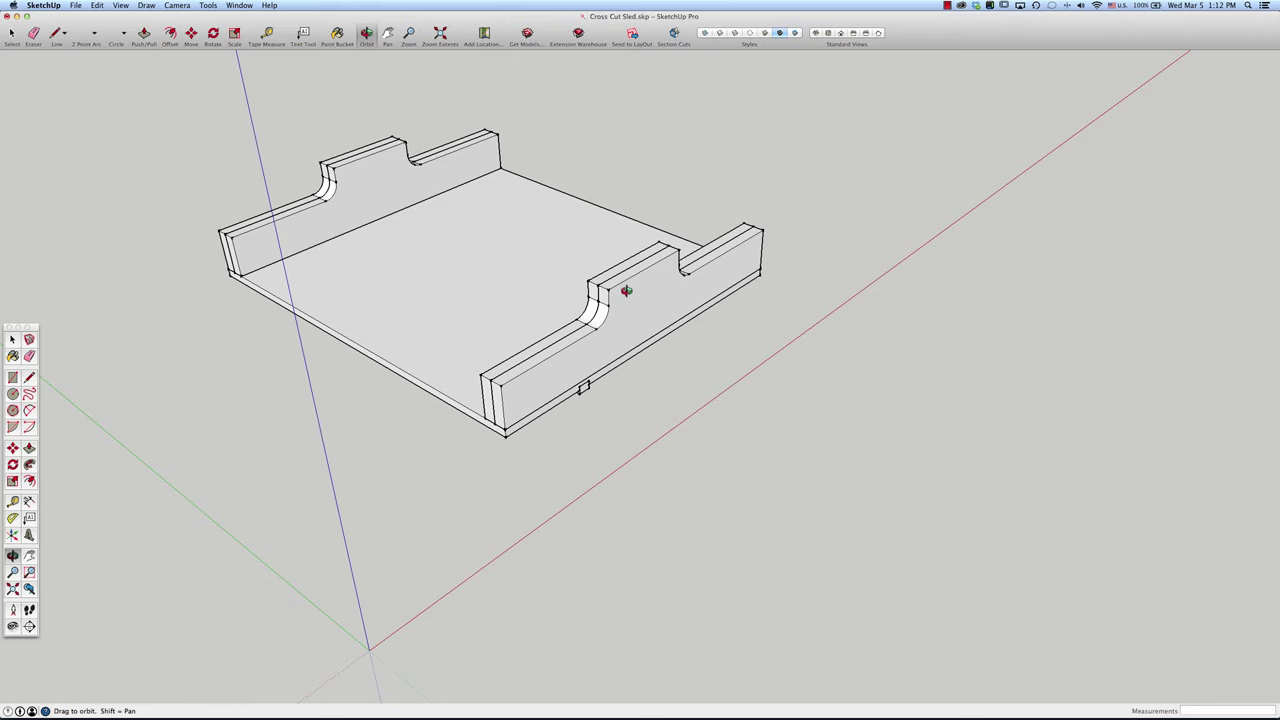
{"action": "left_click_drag", "start_coordinate": [626, 286], "coordinate": [589, 297]}
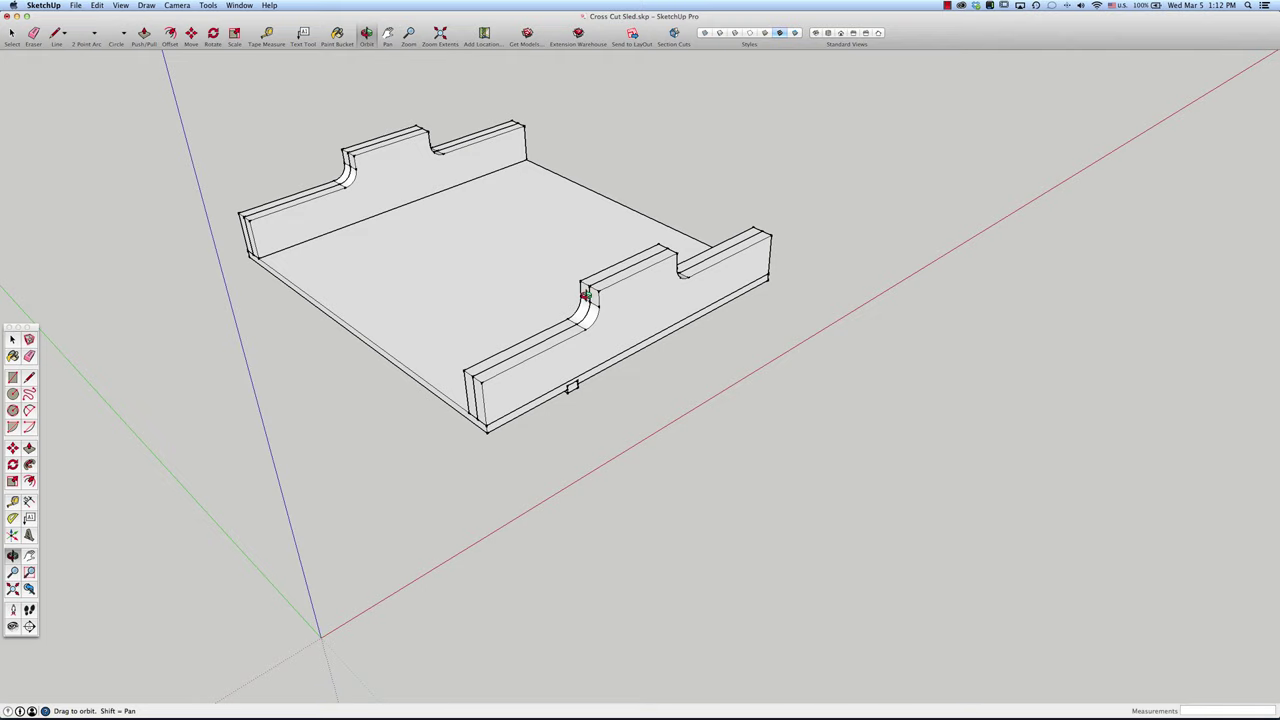
{"action": "left_click_drag", "start_coordinate": [602, 294], "coordinate": [526, 243]}
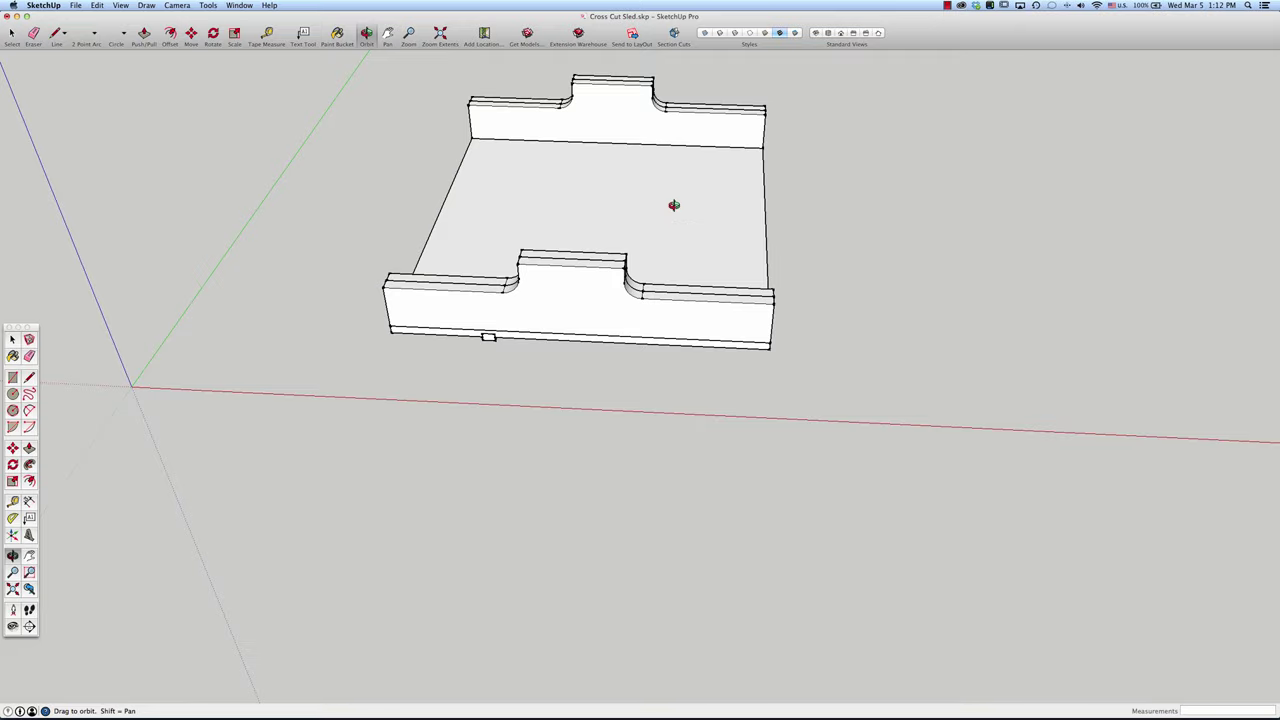
{"action": "left_click_drag", "start_coordinate": [749, 246], "coordinate": [634, 219]}
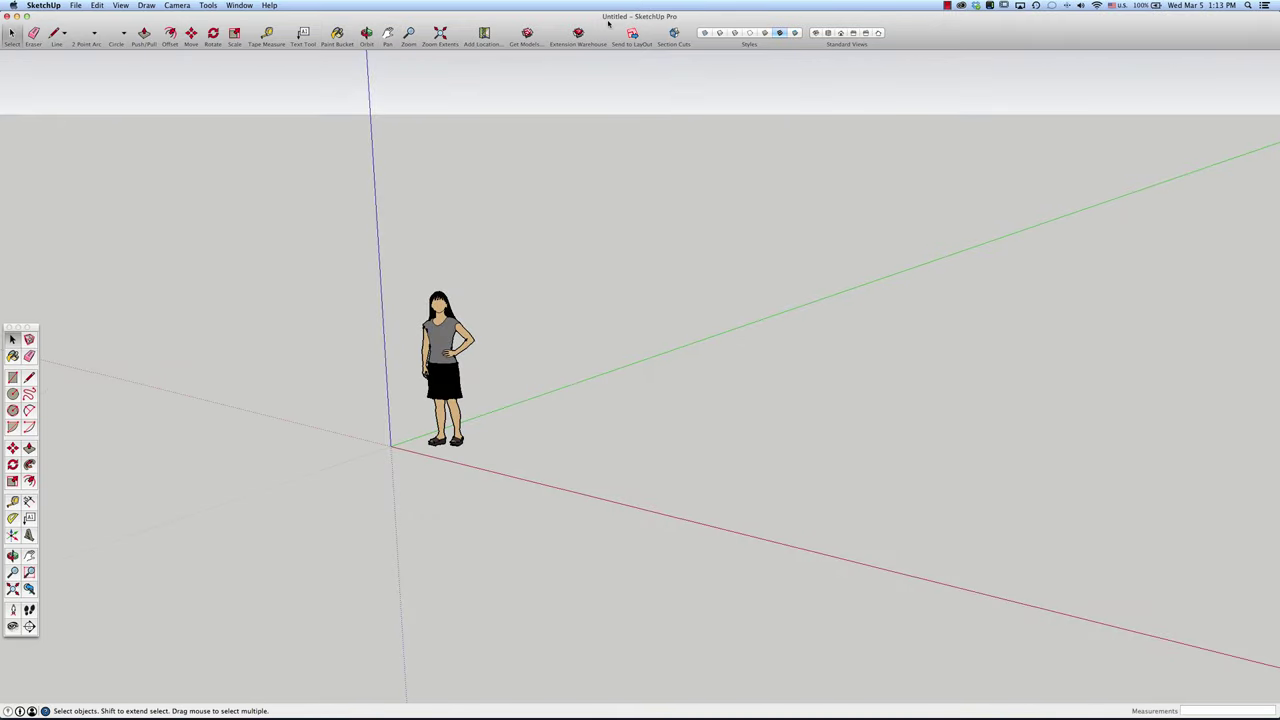
Step: Save the untitled model to the Desktop as Cross Cut Sled.skp
{"action": "left_click", "coordinate": [75, 5]}
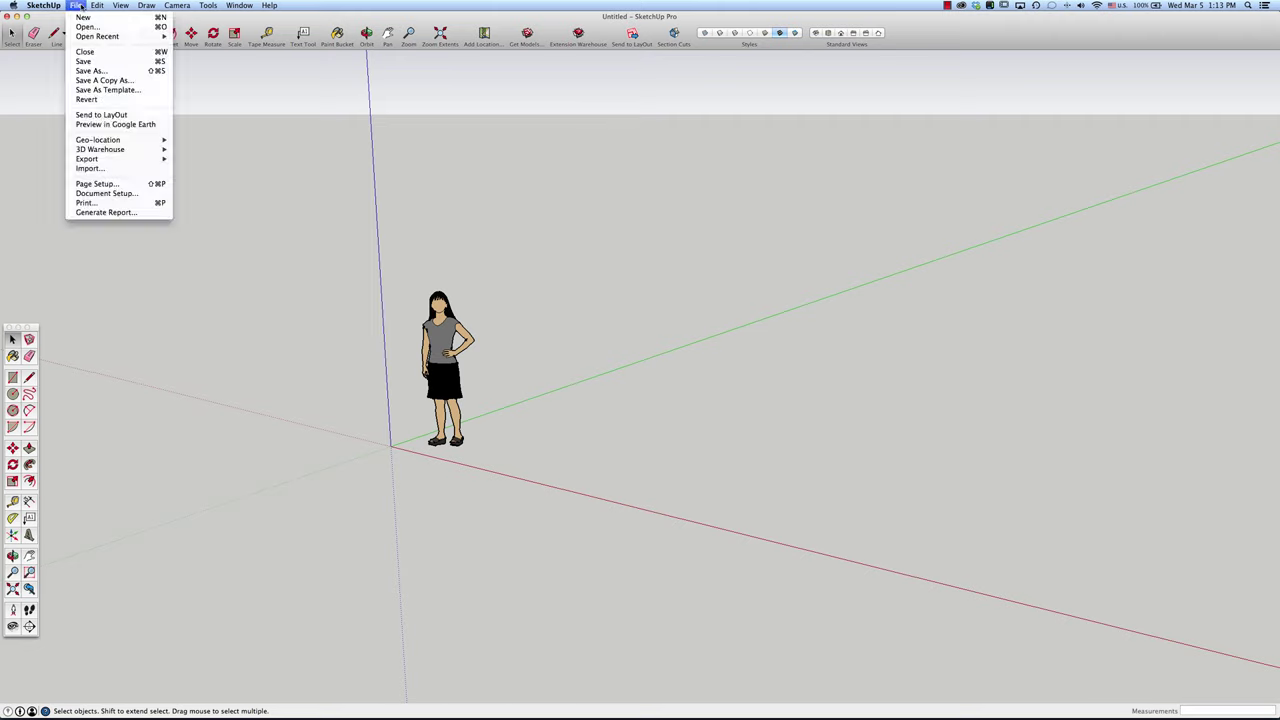
{"action": "left_click", "coordinate": [96, 62]}
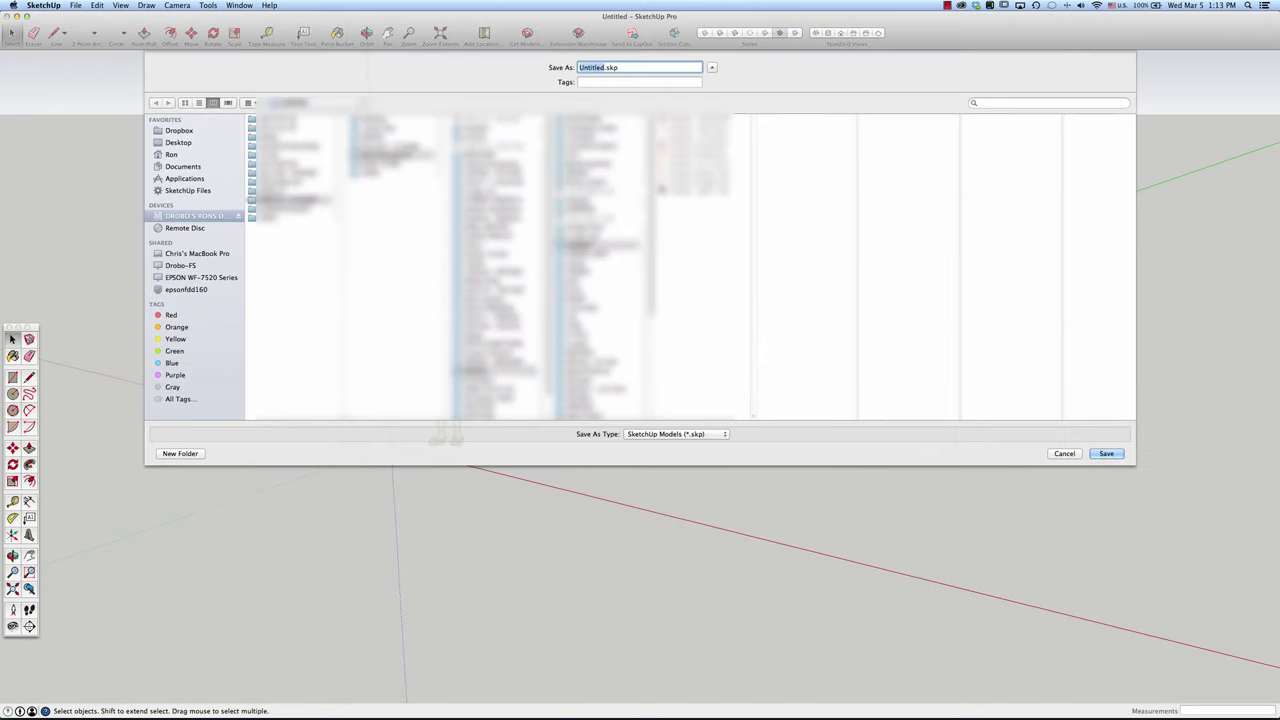
{"action": "type", "text": "Cross Cut Sled"}
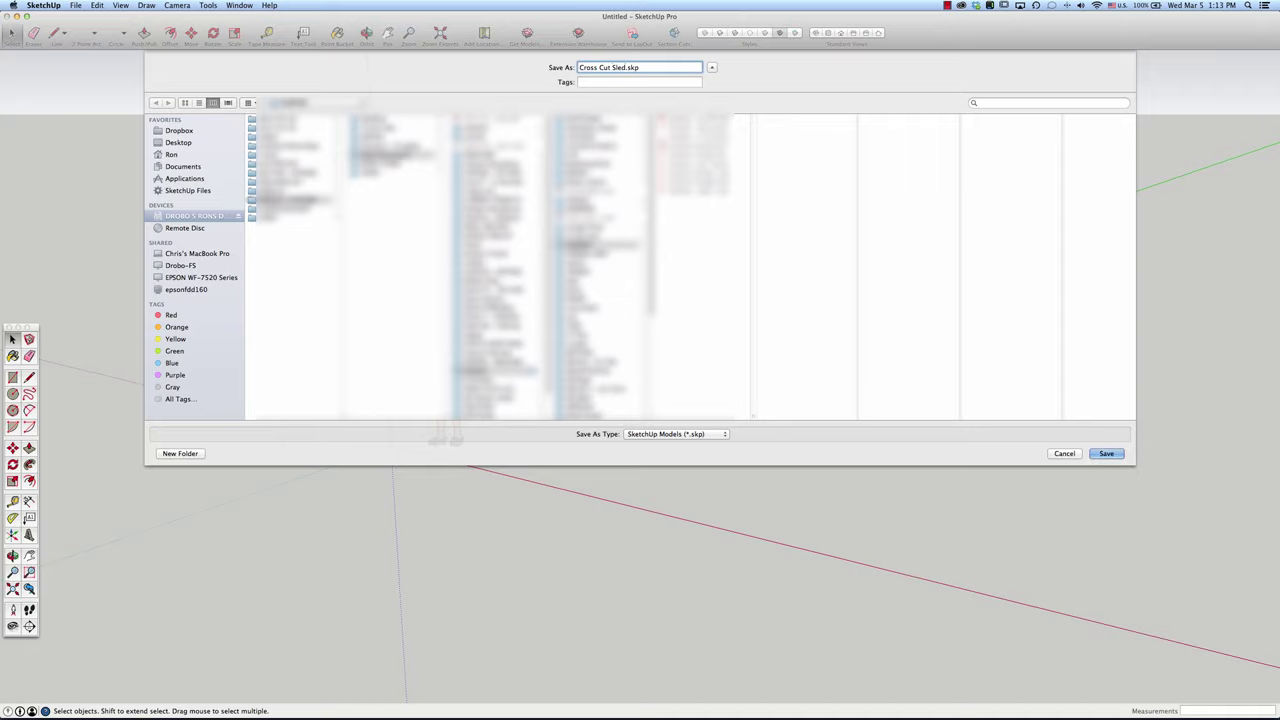
{"action": "left_click", "coordinate": [179, 142]}
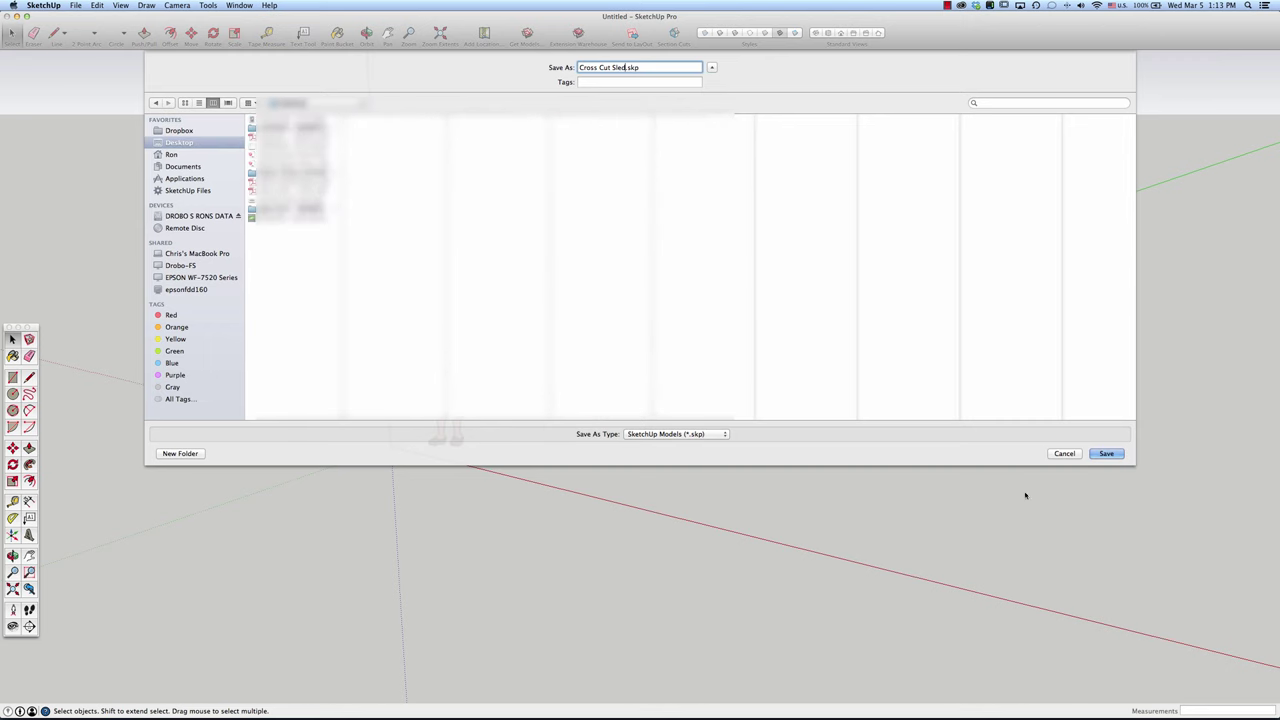
{"action": "left_click", "coordinate": [1110, 453]}
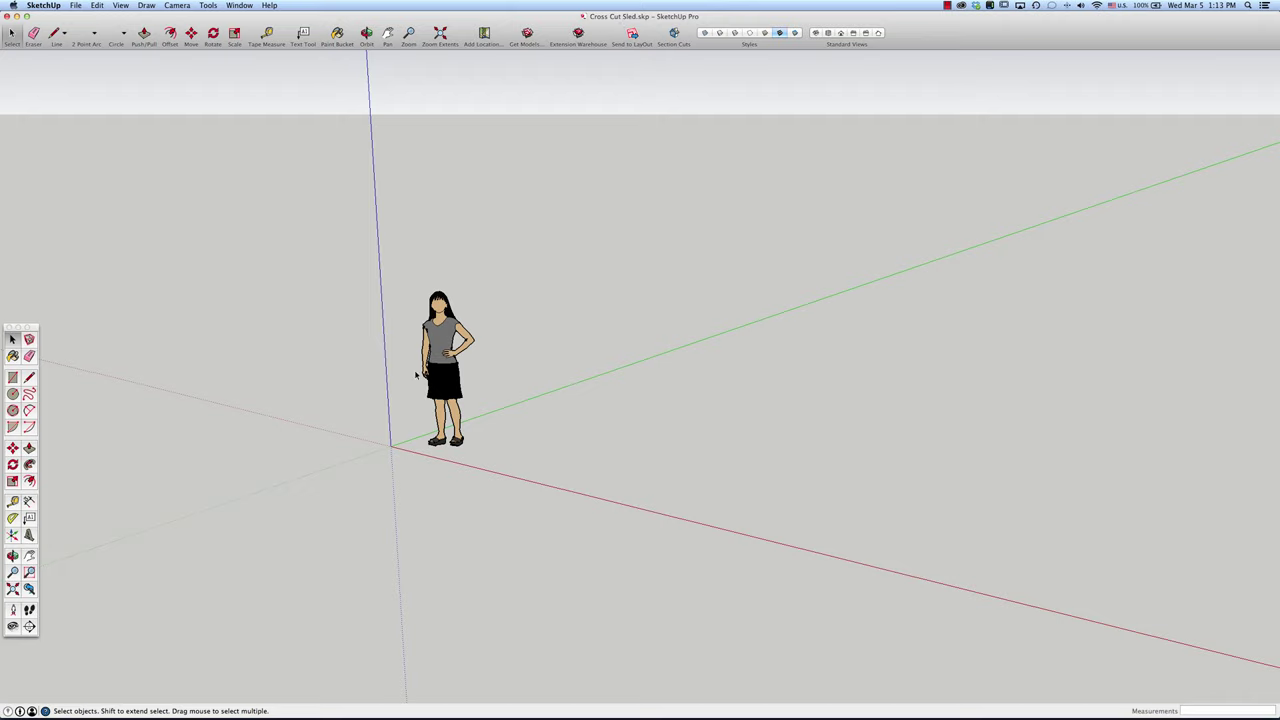
Step: Delete the default person figure beside the origin and reposition the floating tool palette
{"action": "left_click", "coordinate": [446, 344]}
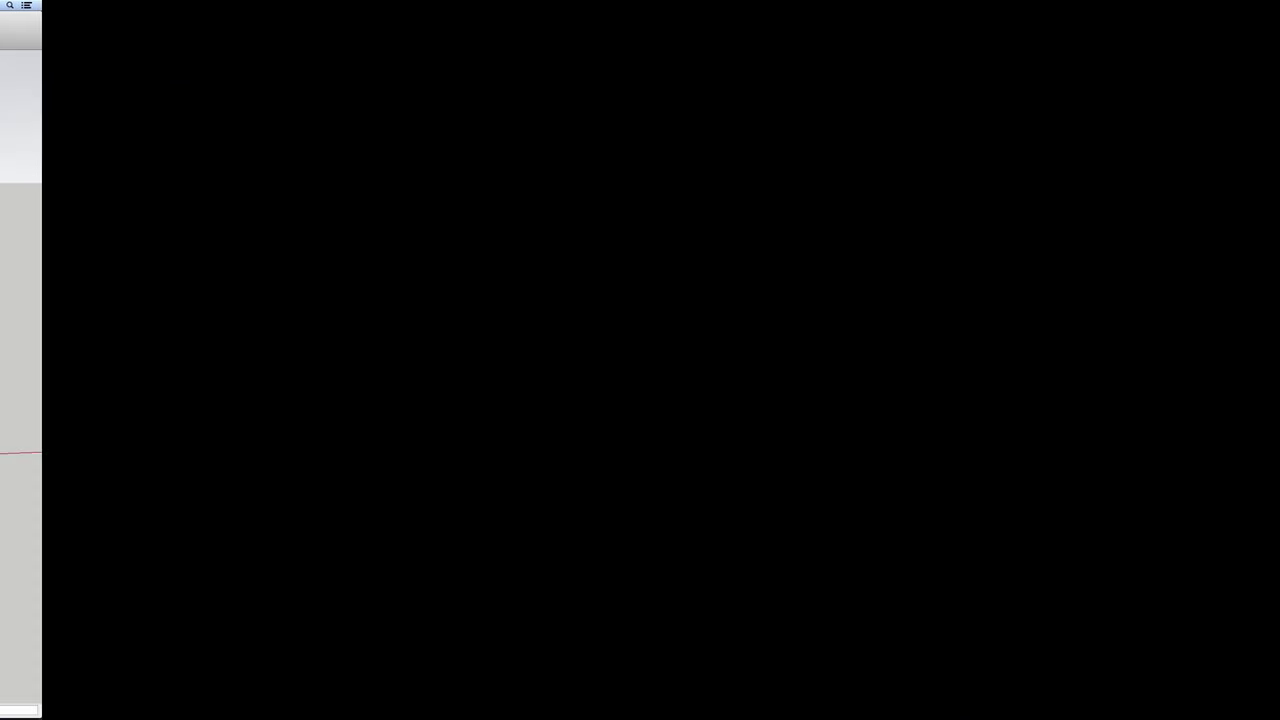
{"action": "mouse_move", "coordinate": [16, 330]}
{"action": "left_mouse_down"}
{"action": "mouse_move", "coordinate": [99, 178]}
{"action": "mouse_move", "coordinate": [52, 75]}
{"action": "left_mouse_up"}
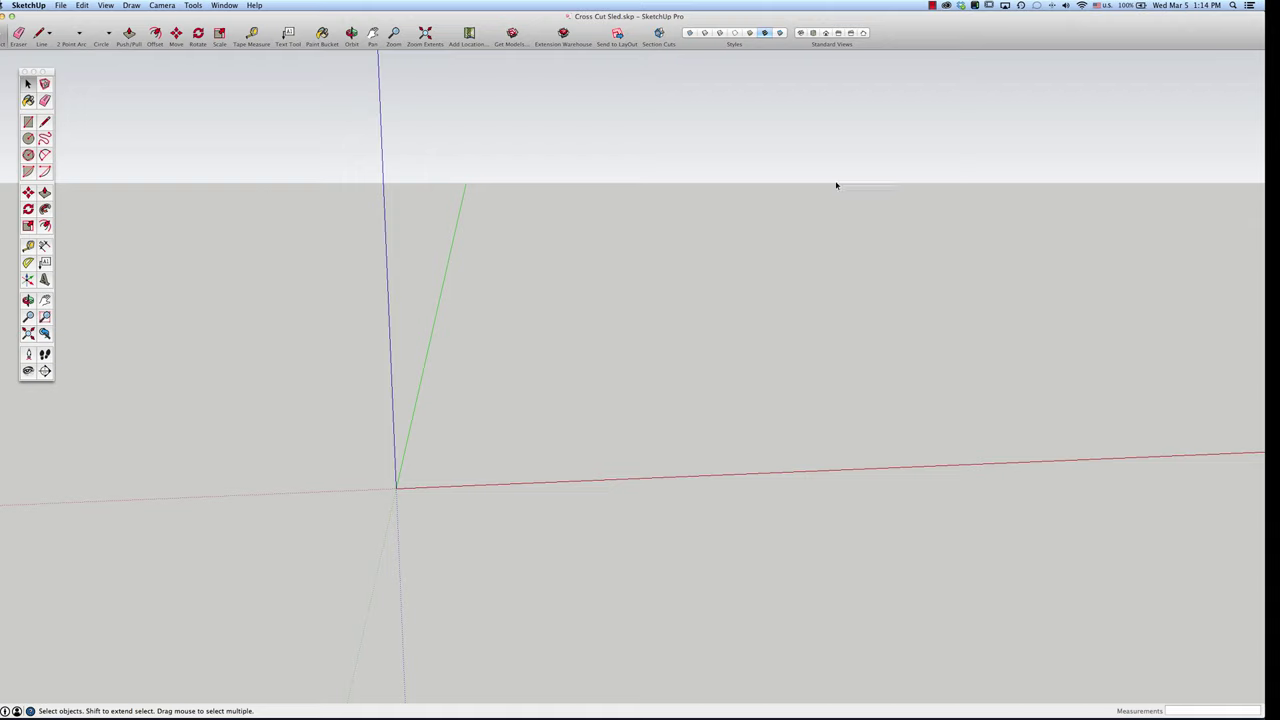
Step: Customize the toolbar by rearranging the Styles set and removing and re-adding the Standard Views set beside it
{"action": "right_click", "coordinate": [940, 34]}
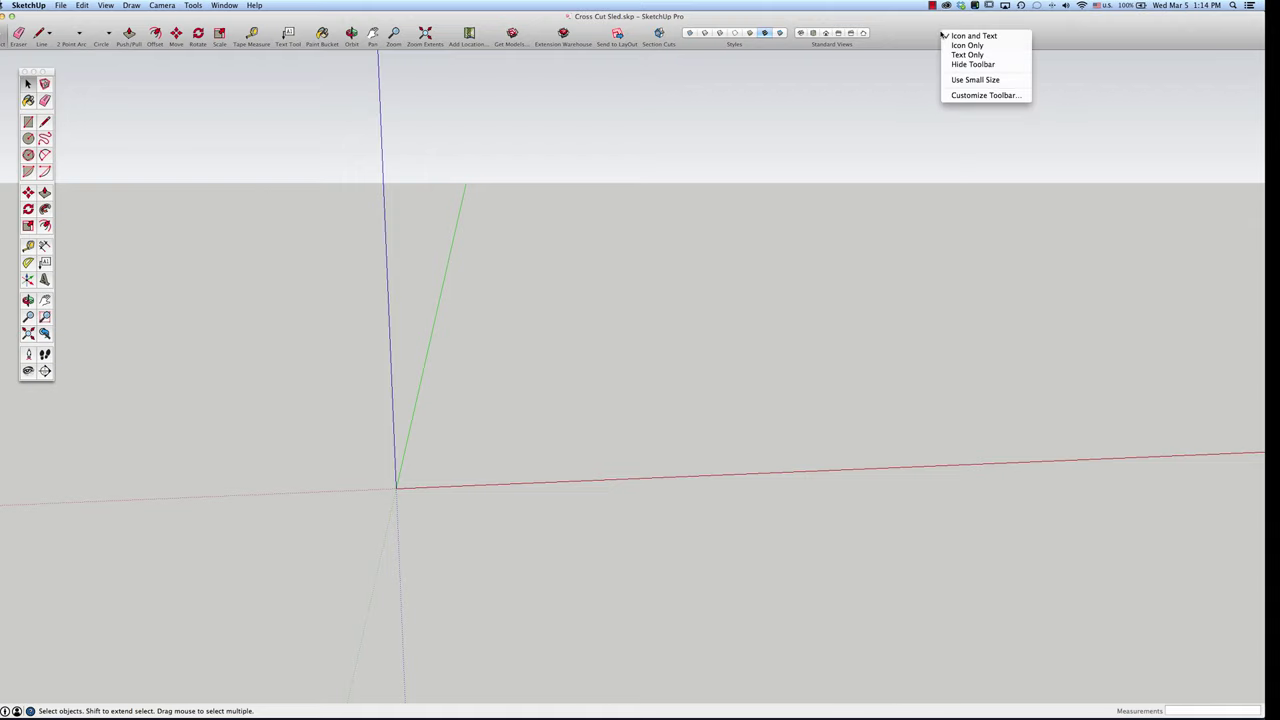
{"action": "left_click", "coordinate": [966, 97]}
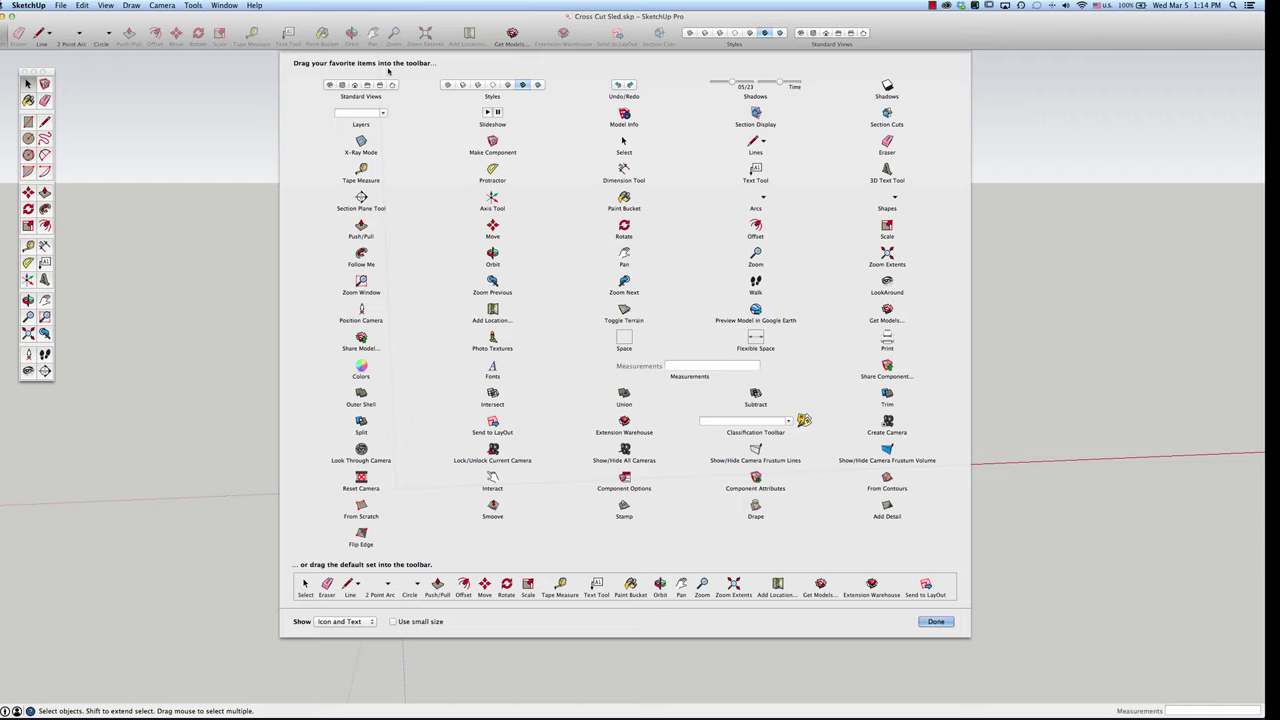
{"action": "left_click_drag", "start_coordinate": [478, 87], "coordinate": [820, 34]}
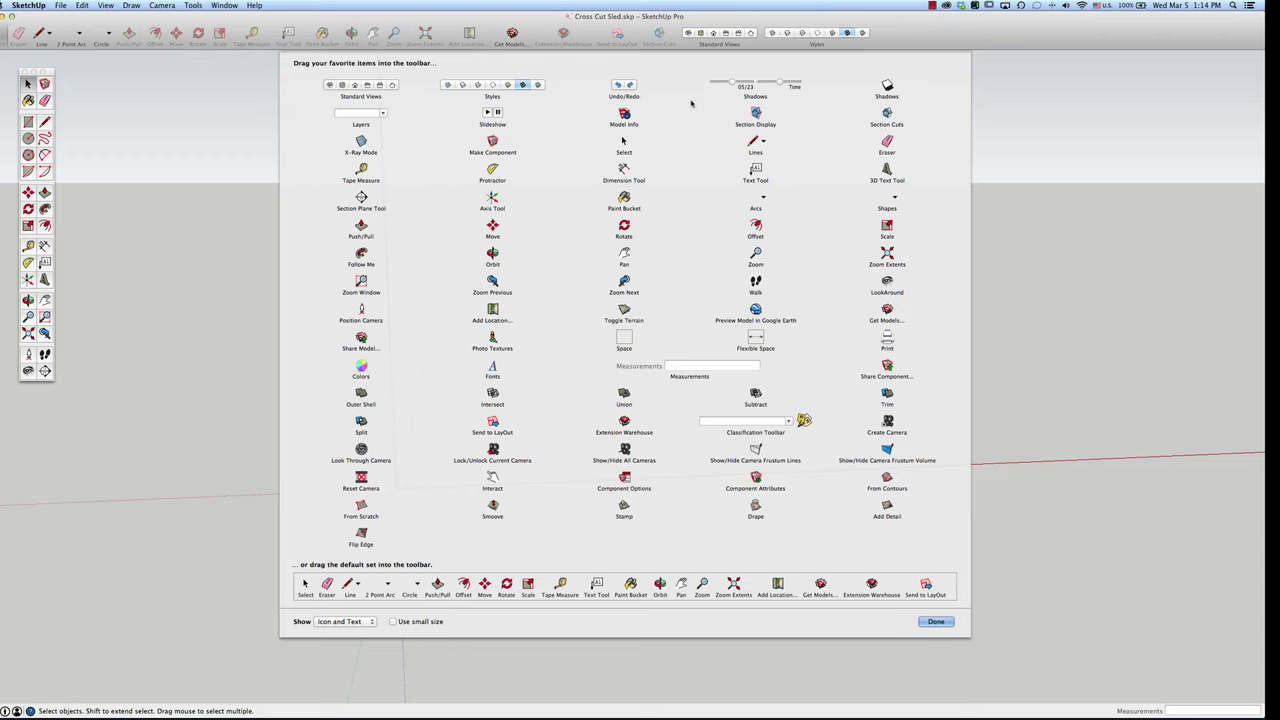
{"action": "left_click_drag", "start_coordinate": [722, 32], "coordinate": [1000, 140]}
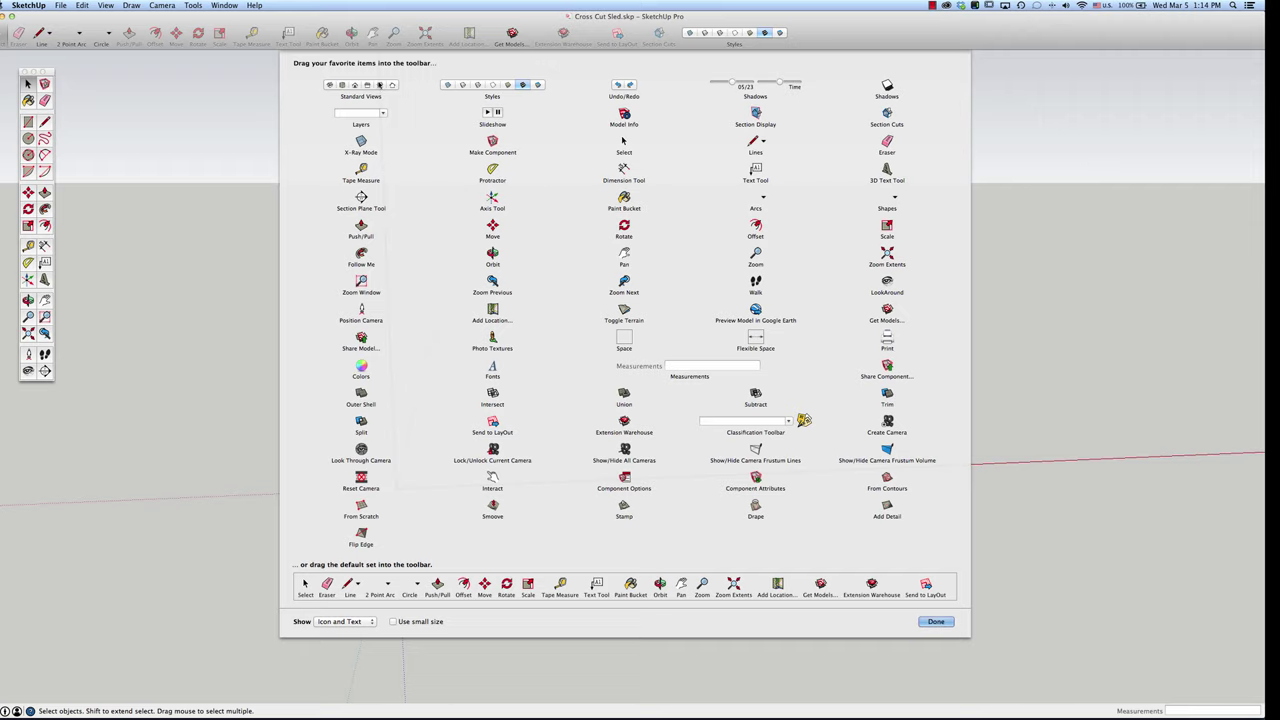
{"action": "left_click_drag", "start_coordinate": [380, 84], "coordinate": [830, 34]}
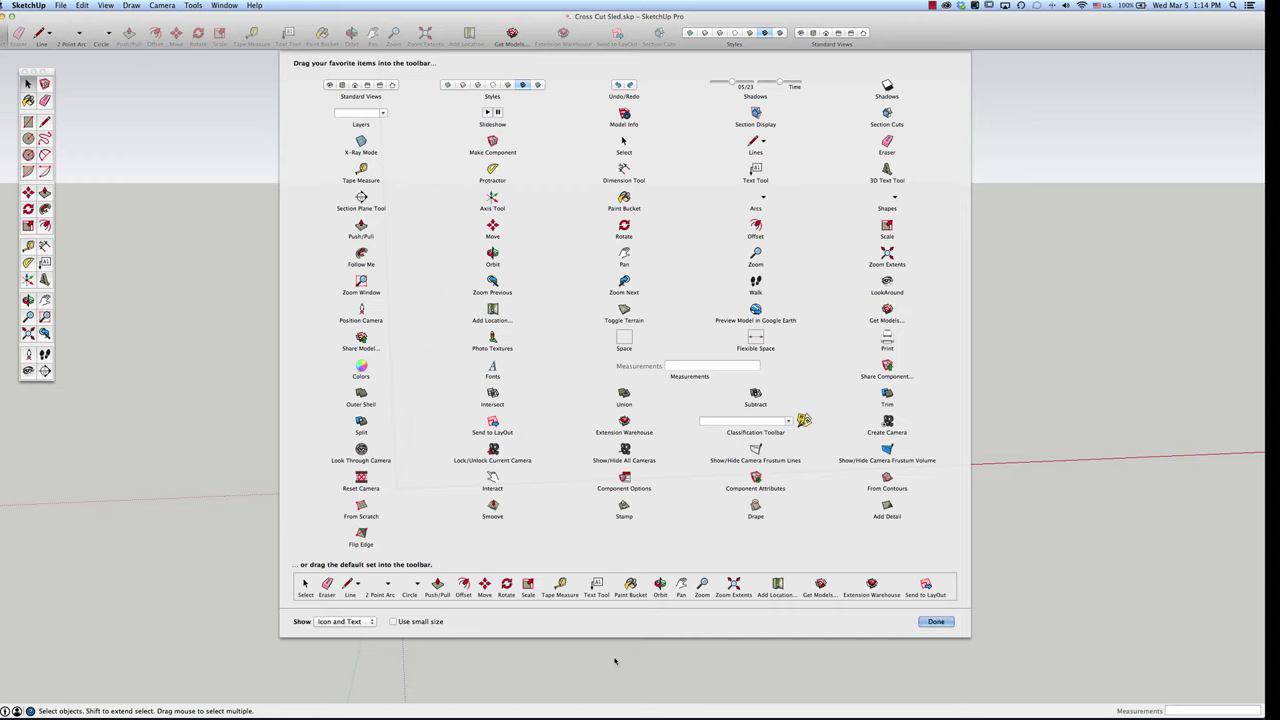
{"action": "mouse_move", "coordinate": [645, 597]}
{"action": "left_mouse_down"}
{"action": "mouse_move", "coordinate": [621, 138]}
{"action": "mouse_move", "coordinate": [368, 74]}
{"action": "mouse_move", "coordinate": [352, 42]}
{"action": "left_mouse_up"}
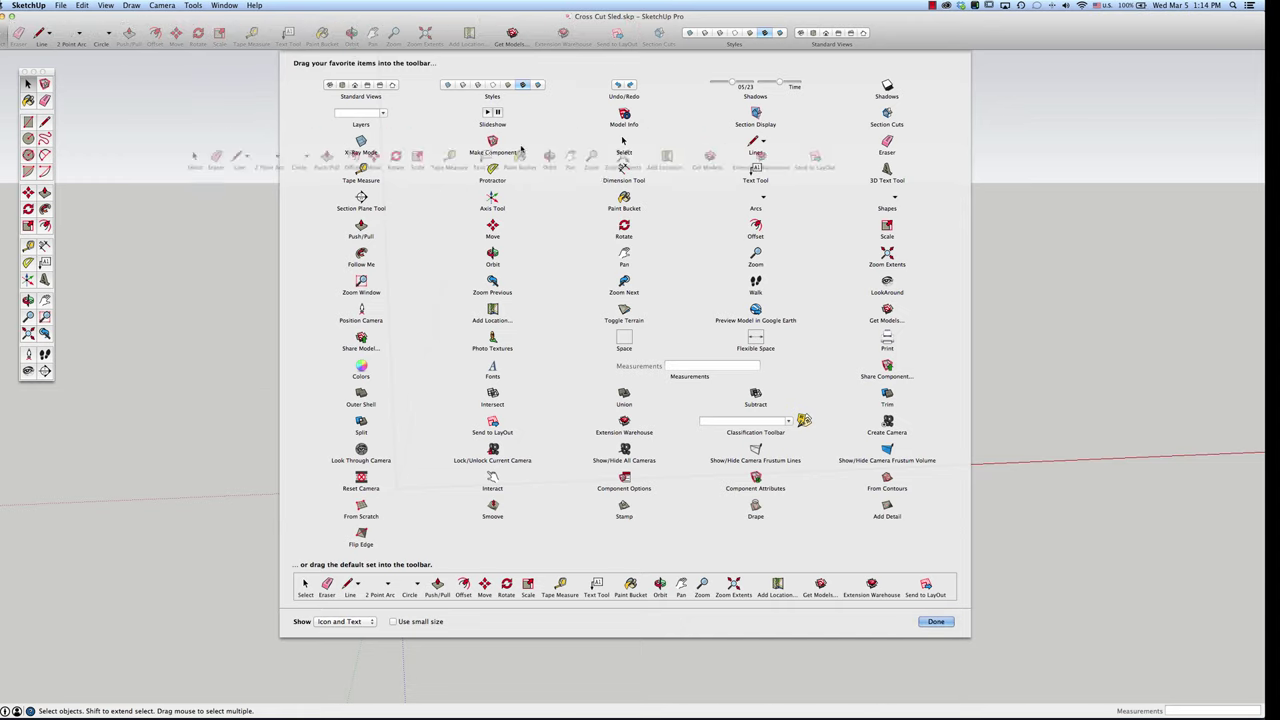
{"action": "left_click", "coordinate": [935, 621]}
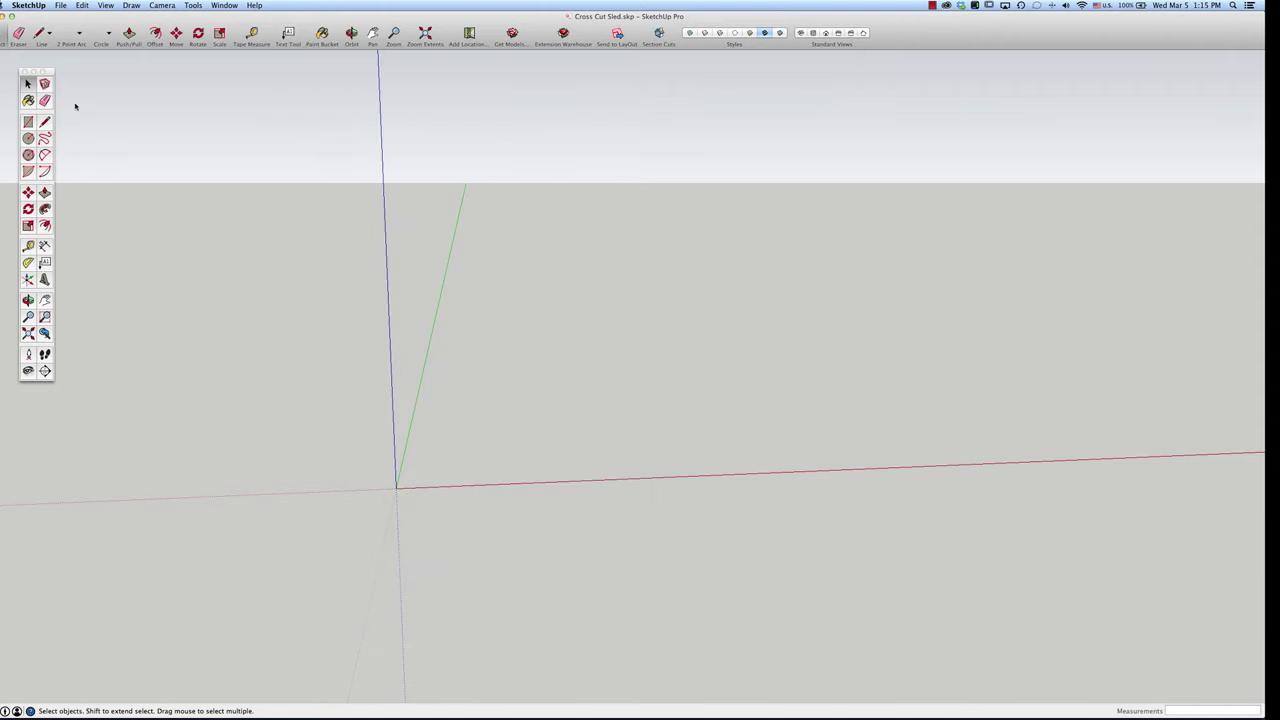
Step: Turn the Large Tool Set palette off and on again, and place it near the edge of the drawing area
{"action": "left_click_drag", "start_coordinate": [53, 72], "coordinate": [255, 147]}
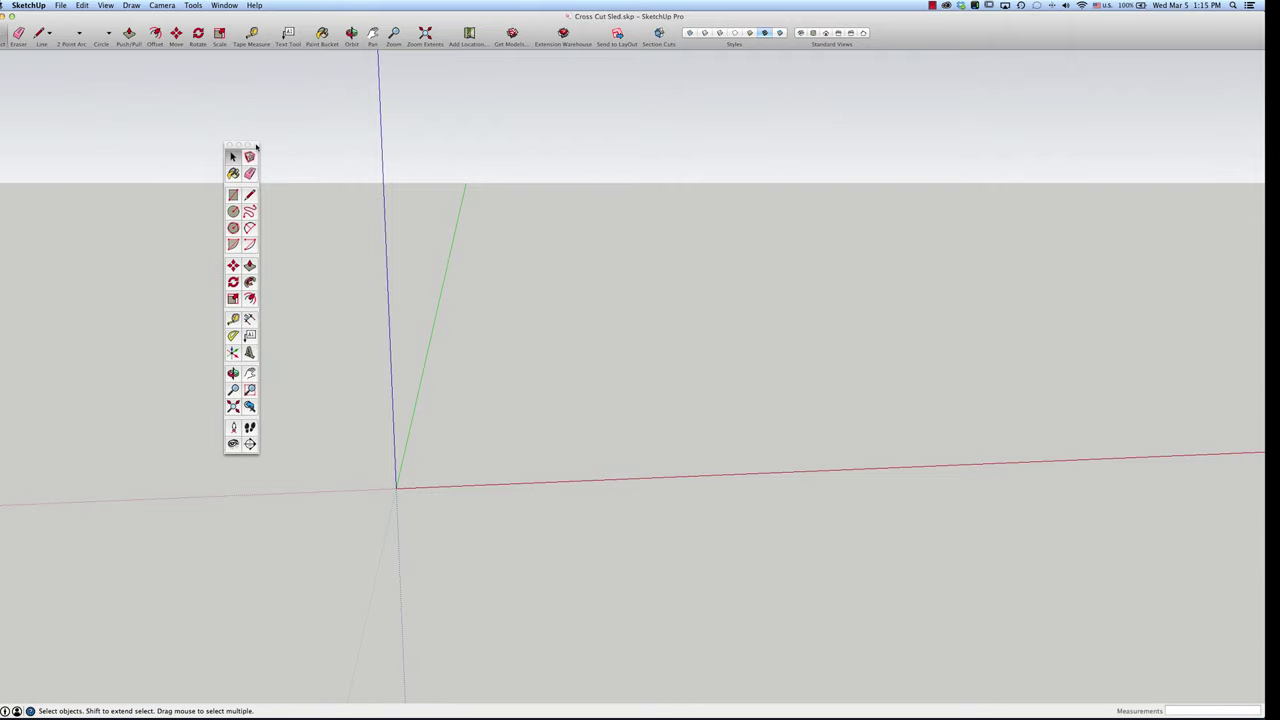
{"action": "left_click", "coordinate": [113, 9]}
{"action": "mouse_move", "coordinate": [130, 17]}
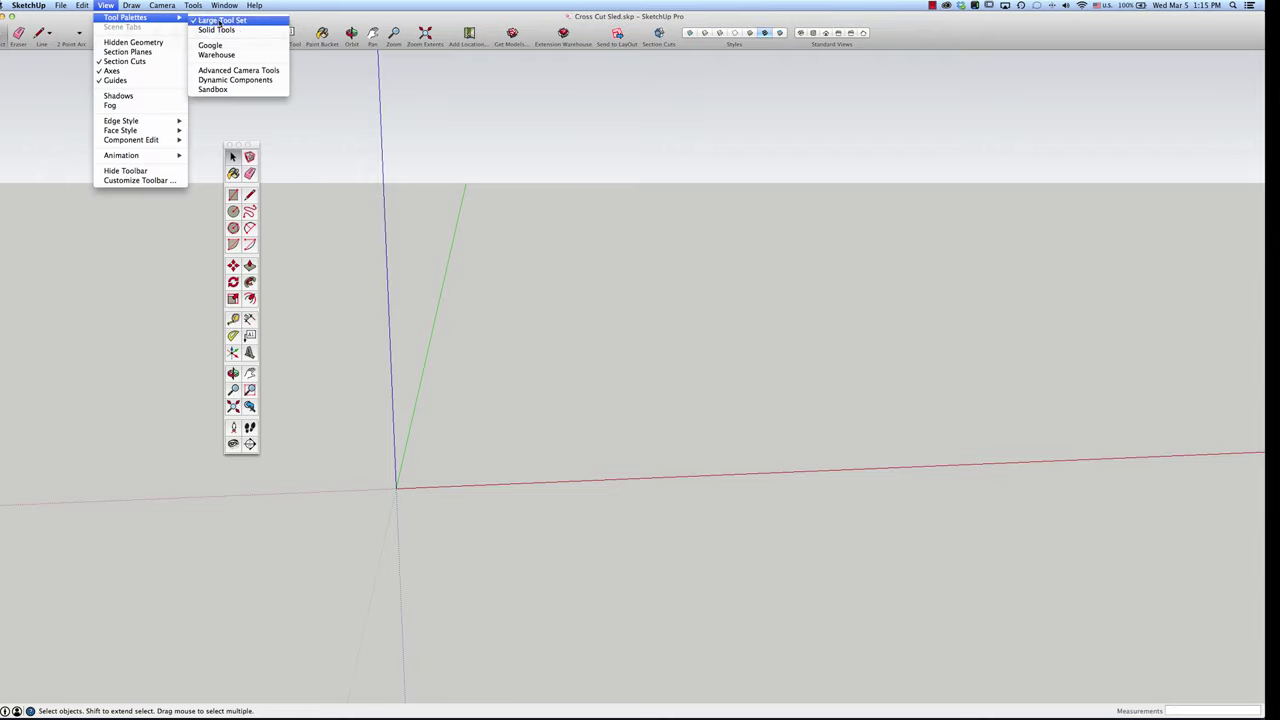
{"action": "left_click", "coordinate": [220, 23]}
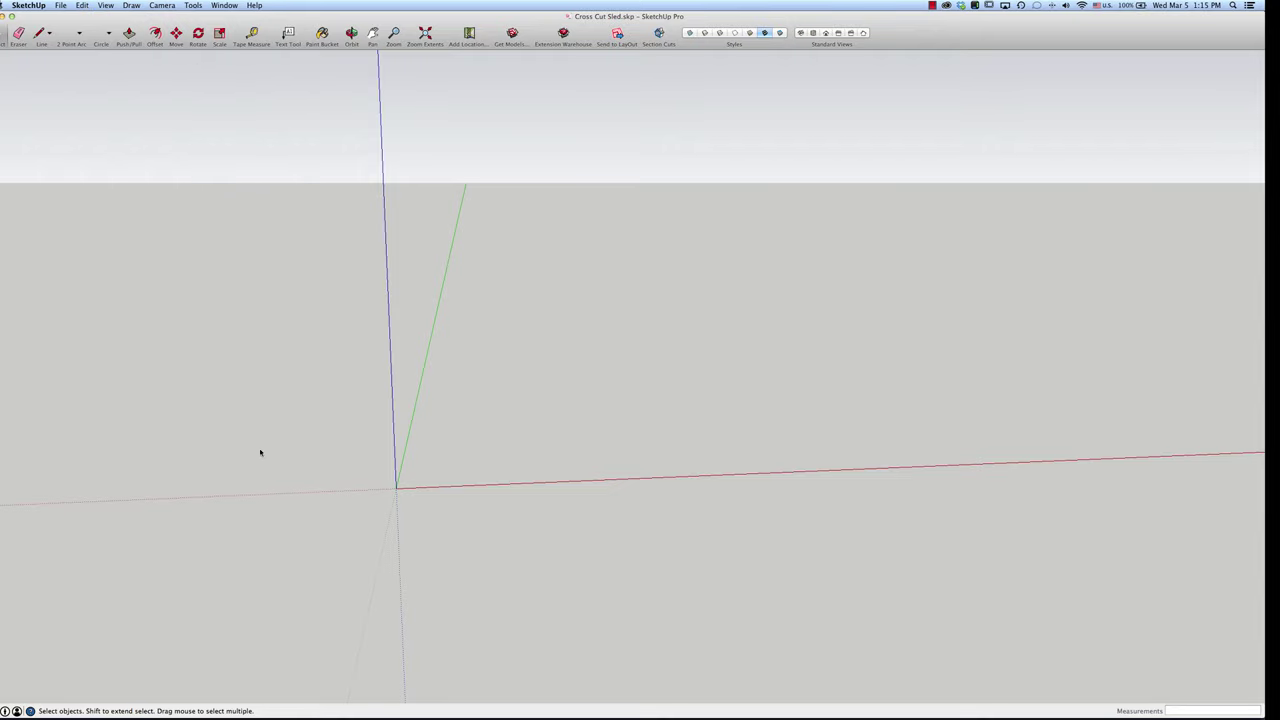
{"action": "left_click", "coordinate": [104, 6]}
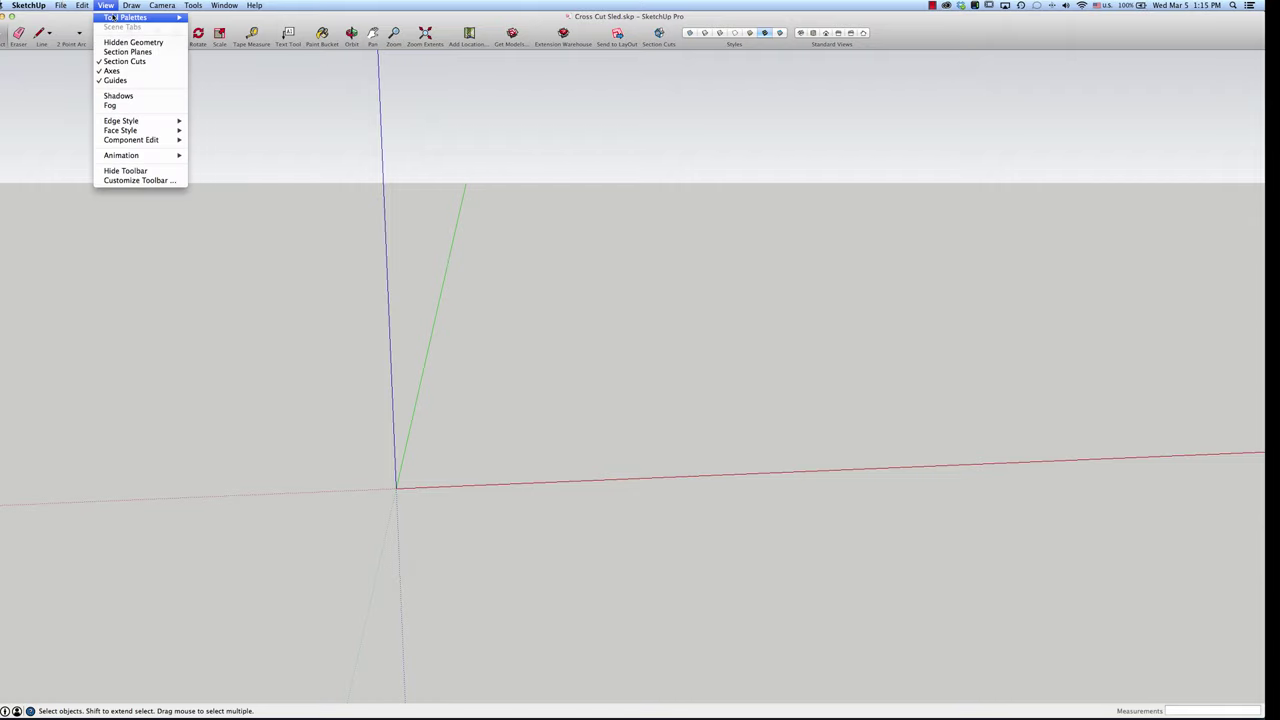
{"action": "mouse_move", "coordinate": [115, 17]}
{"action": "left_click", "coordinate": [218, 20]}
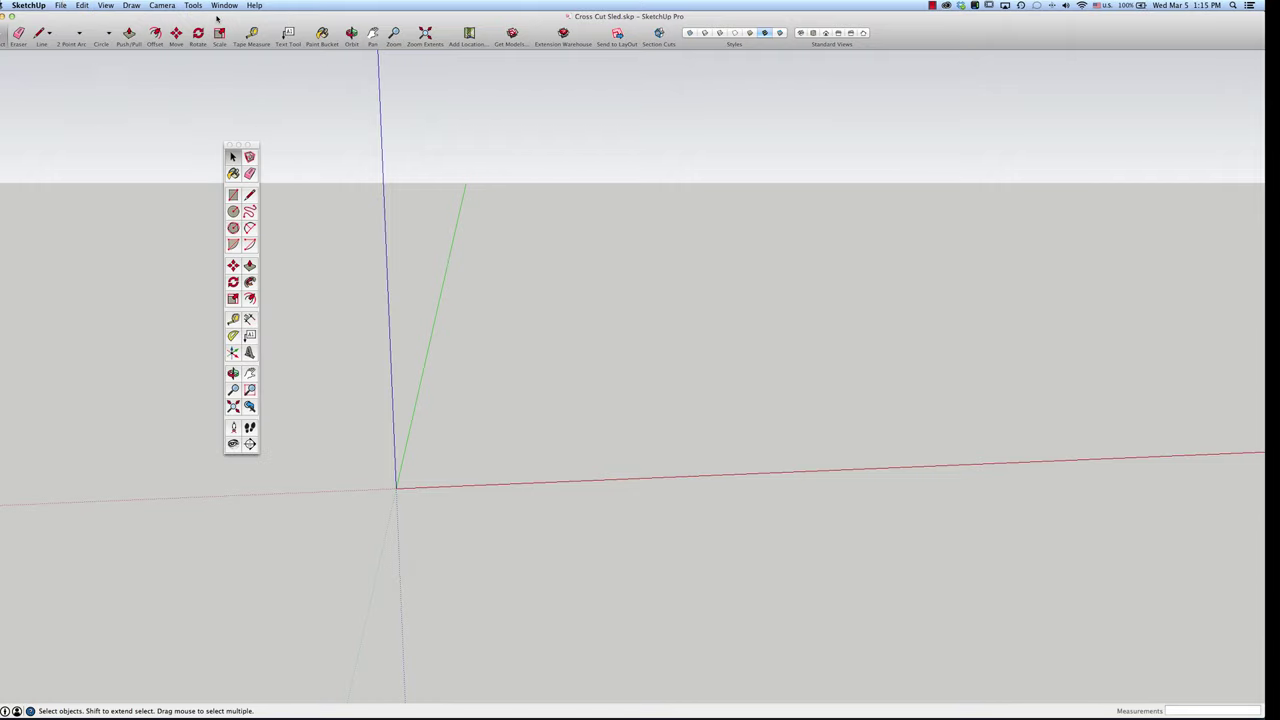
{"action": "left_click_drag", "start_coordinate": [257, 148], "coordinate": [112, 158]}
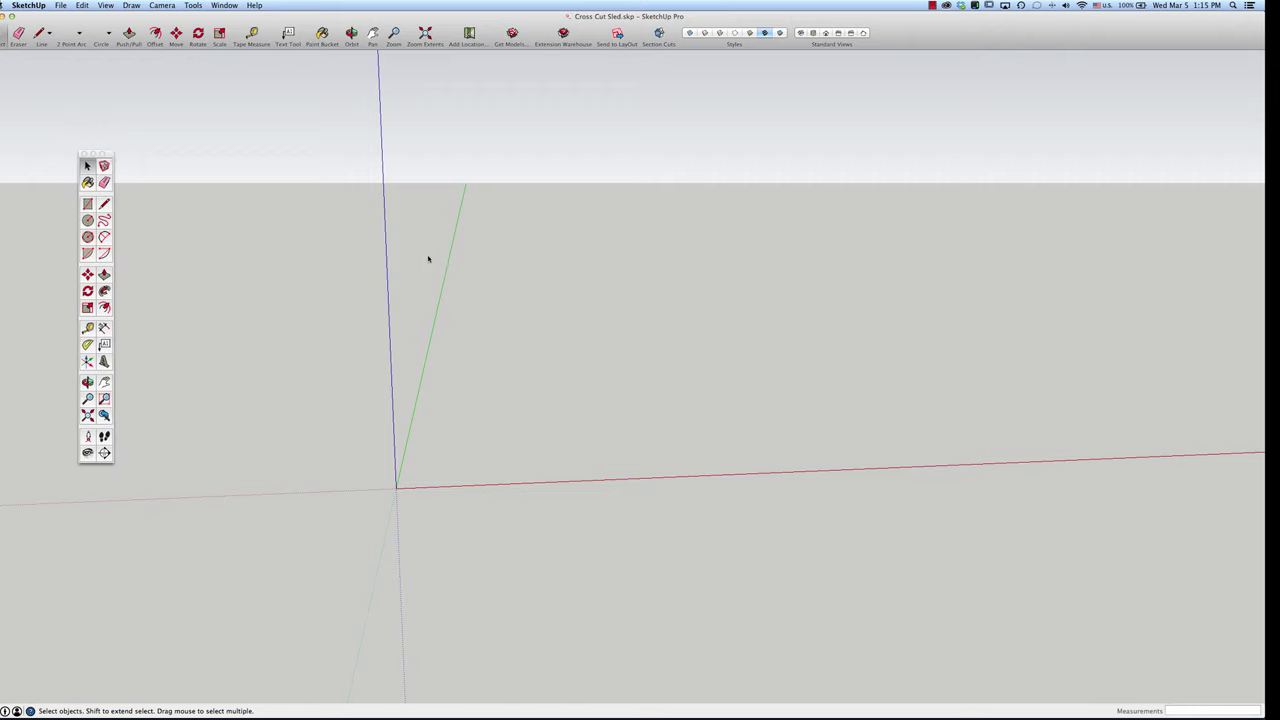
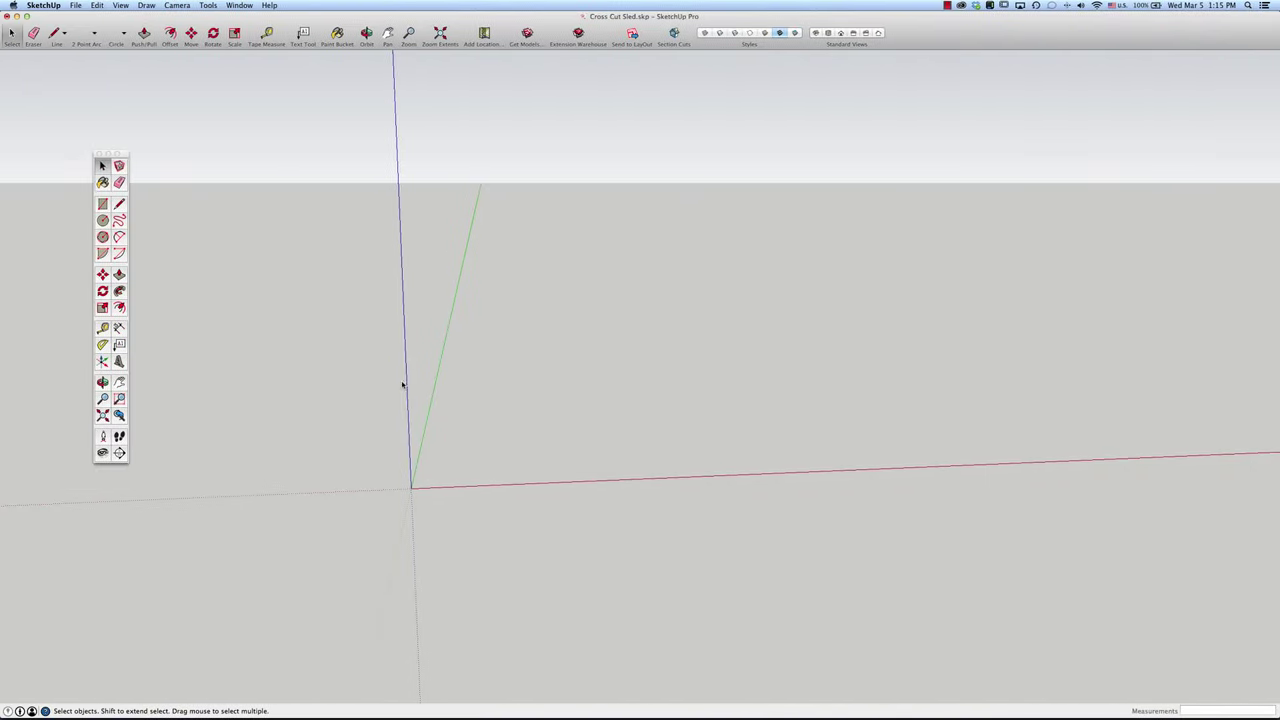
Step: Switch to the Top view and draw a 22.5 by 26 inch rectangle for the sled base
{"action": "left_click", "coordinate": [828, 32]}
{"action": "key", "text": "r"}
{"action": "left_click", "coordinate": [708, 338]}
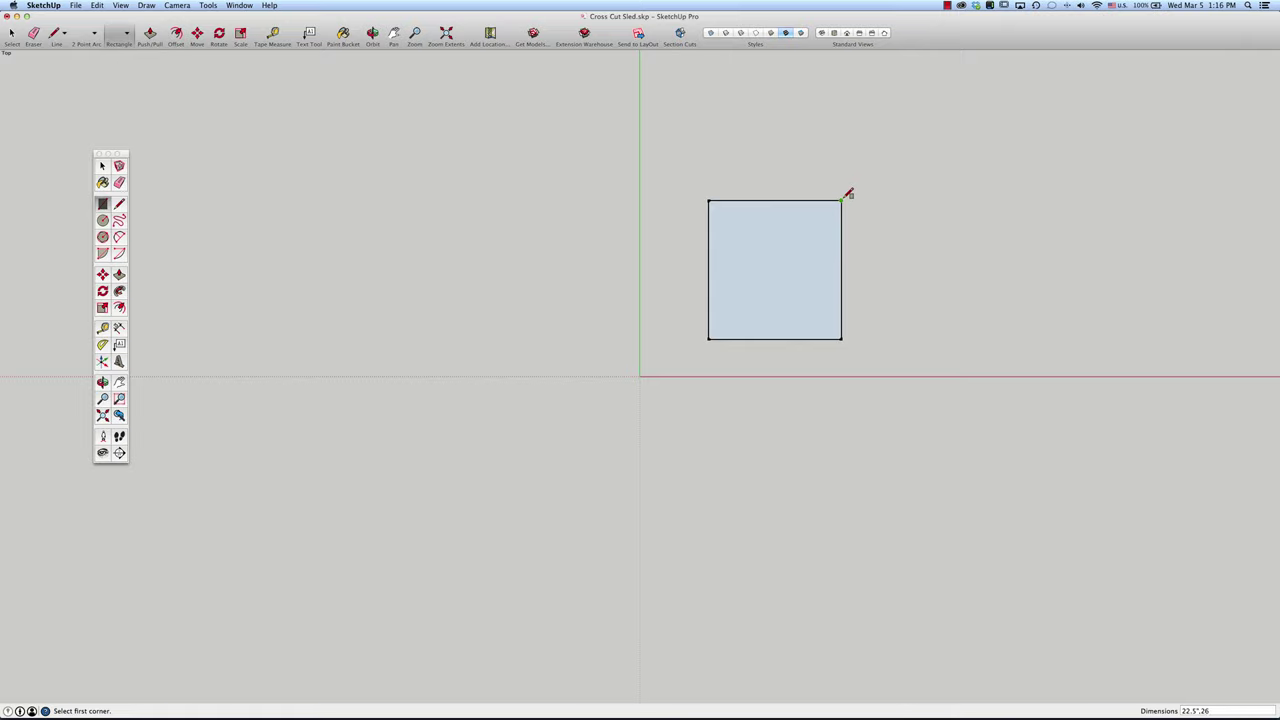
Step: Turn the rectangle into a thin board and place two parallel guides across its underside with the Tape Measure
{"action": "left_click", "coordinate": [770, 268]}
{"action": "right_click", "coordinate": [760, 296]}
{"action": "key", "text": "Escape"}
{"action": "middle_click_drag", "start_coordinate": [737, 274], "coordinate": [641, 328]}
{"action": "scroll", "coordinate": [641, 328], "scroll_direction": "up", "scroll_amount": 2}
{"action": "key", "text": "t"}
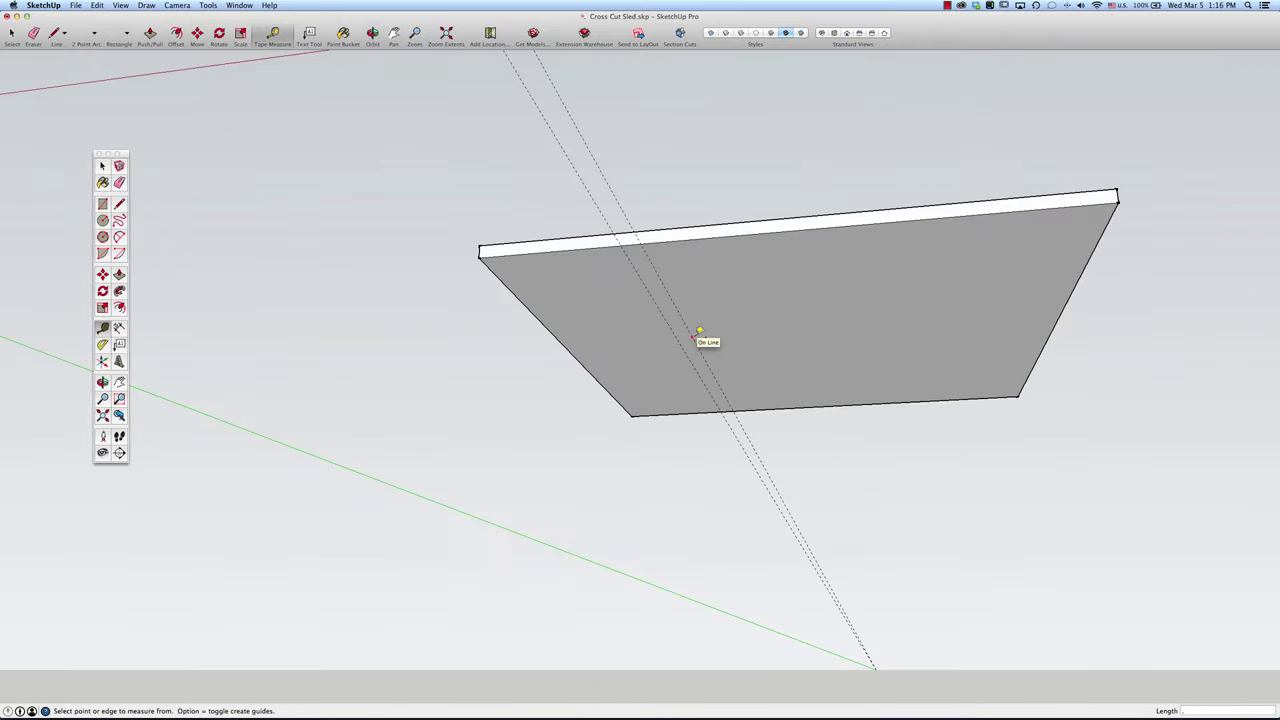
Step: Draw a line along the guide on the board's underside and recess the strip between the guides into a groove
{"action": "key", "text": "space"}
{"action": "triple_click", "coordinate": [642, 346]}
{"action": "key", "text": "l"}
{"action": "left_click", "coordinate": [625, 241]}
{"action": "left_click", "coordinate": [718, 410]}
{"action": "key", "text": "p"}
{"action": "left_click", "coordinate": [654, 289]}
Step: Draw a 3/4 inch wide rectangle at the end of the groove as the runner's profile
{"action": "key", "text": "space"}
{"action": "key", "text": "r"}
{"action": "scroll", "coordinate": [490, 393], "scroll_direction": "up", "scroll_amount": 2}
{"action": "left_click", "coordinate": [614, 241]}
{"action": "left_click", "coordinate": [660, 268]}
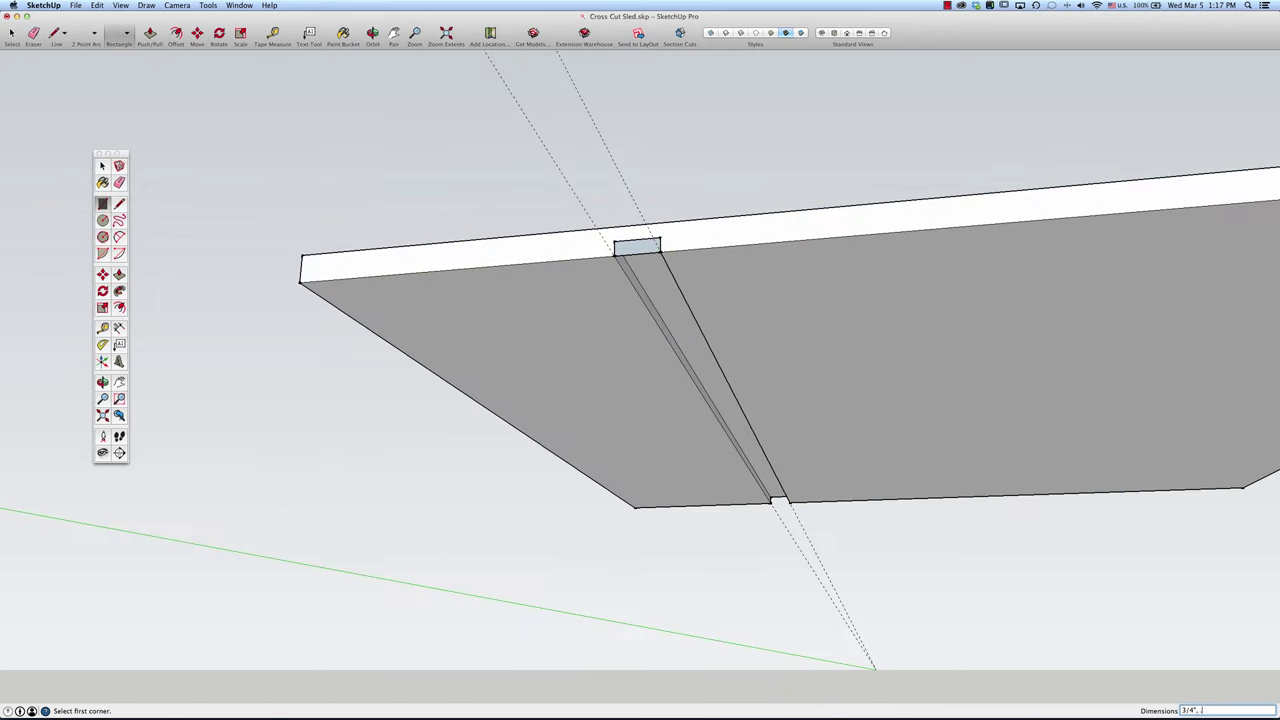
Step: Push/Pull the runner's profile along the groove to the board's opposite edge
{"action": "key", "text": "space"}
{"action": "key", "text": "p"}
{"action": "left_click", "coordinate": [637, 255]}
{"action": "middle_click_drag", "start_coordinate": [862, 354], "coordinate": [863, 357]}
{"action": "scroll", "coordinate": [863, 357], "scroll_direction": "down", "scroll_amount": 3}
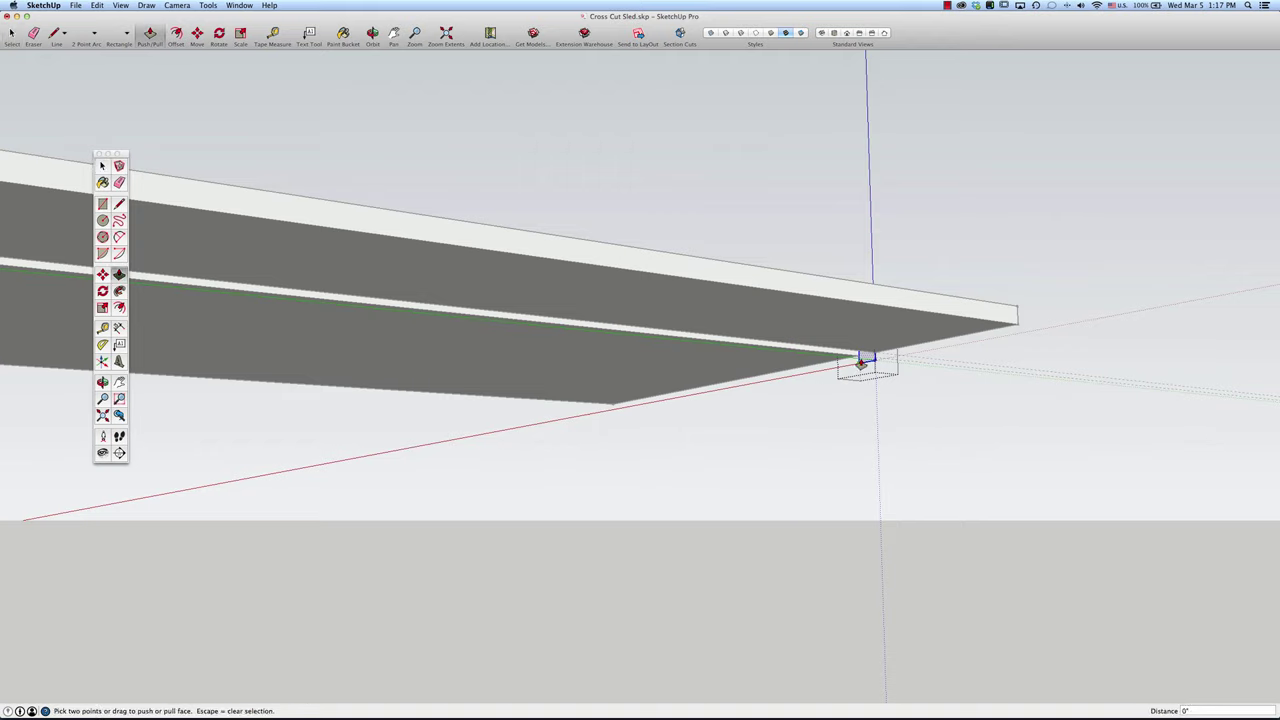
{"action": "left_click", "coordinate": [172, 267]}
Step: Place vertical guides at both ends of the base's front edge and a parallel guide 4.75 inches above it with the Tape Measure
{"action": "middle_click_drag", "start_coordinate": [172, 267], "coordinate": [557, 291]}
{"action": "scroll", "coordinate": [57, 306], "scroll_direction": "up", "scroll_amount": 3}
{"action": "left_click", "coordinate": [102, 327]}
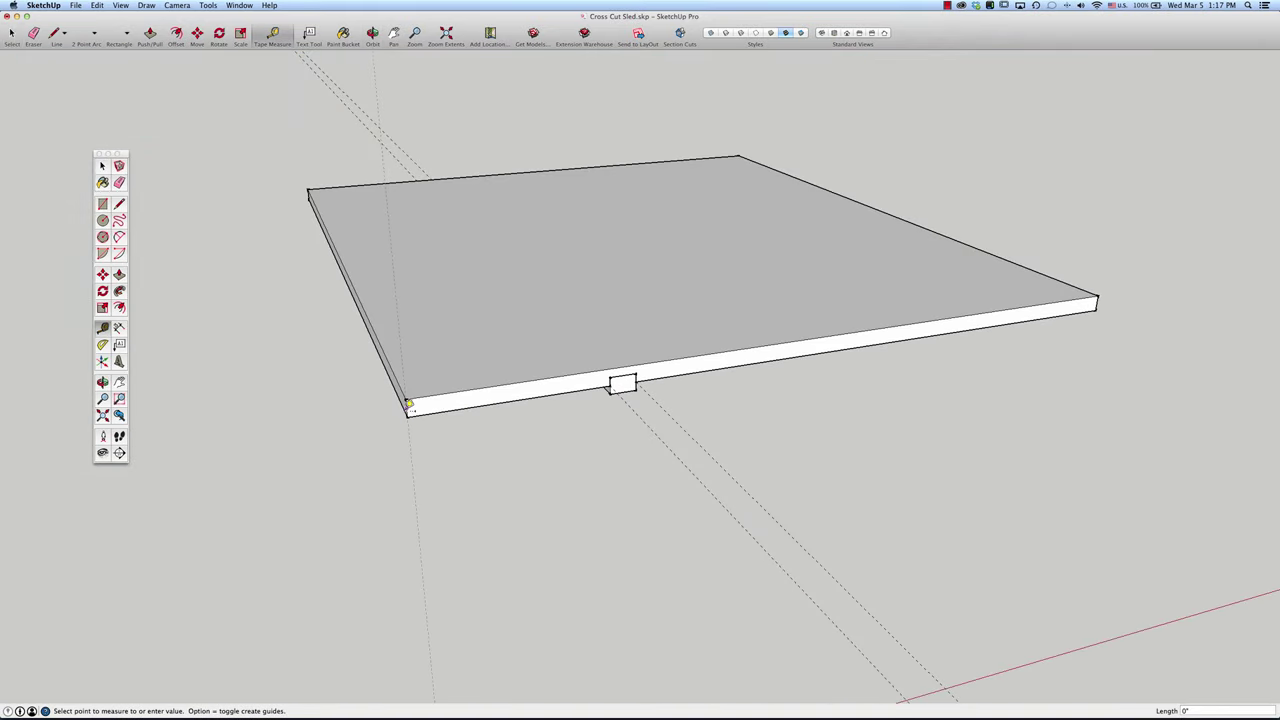
{"action": "left_click", "coordinate": [1103, 299]}
{"action": "left_click", "coordinate": [1155, 233]}
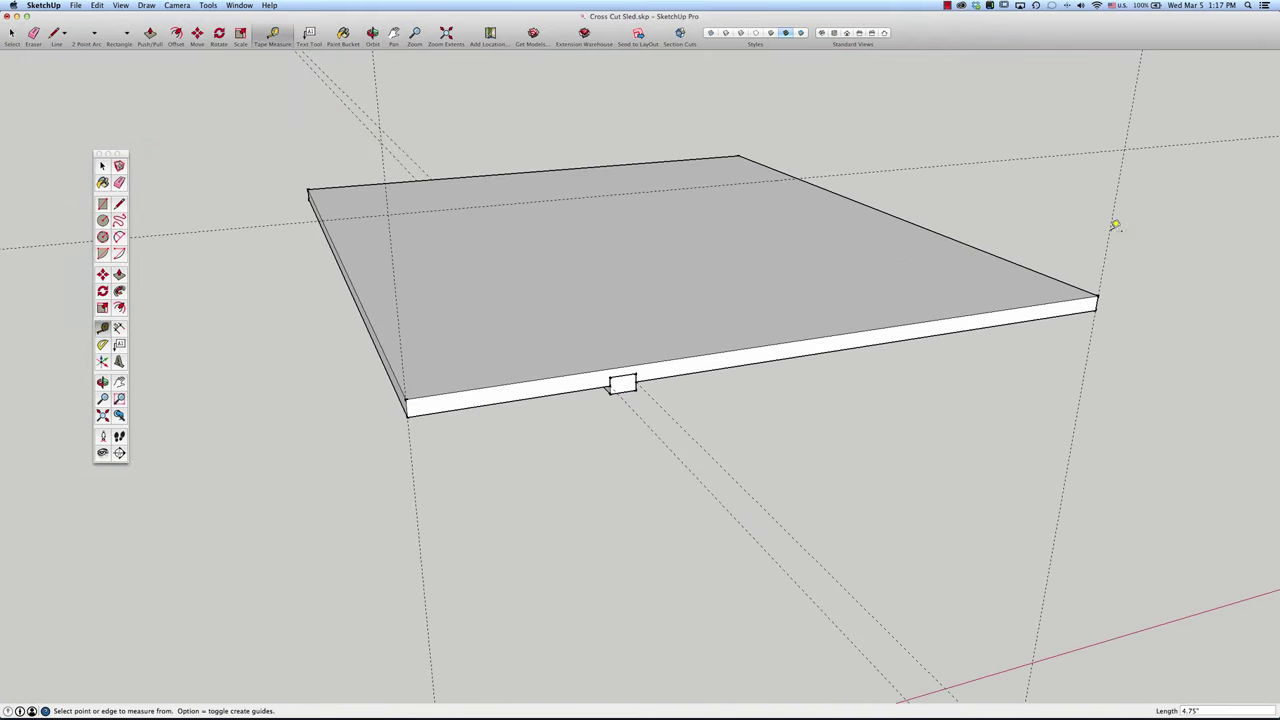
Step: Draw an upright rectangle between the guides along the base's front edge as the fence and group it
{"action": "key", "text": "r"}
{"action": "left_click", "coordinate": [388, 215]}
{"action": "left_click", "coordinate": [1099, 295]}
{"action": "key", "text": "space"}
{"action": "left_click", "coordinate": [669, 294]}
Step: Lay out vertical and horizontal guides on the fence face, including one 2 inches below its top edge
{"action": "key", "text": "t"}
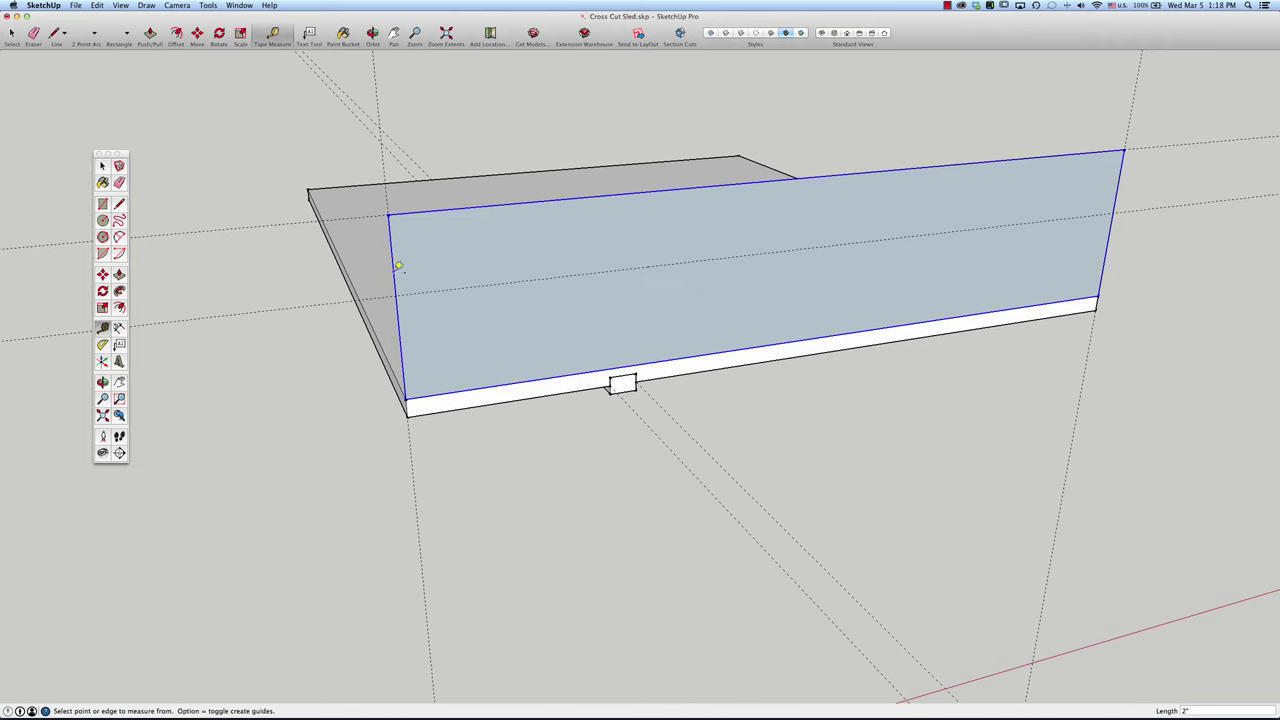
{"action": "left_click", "coordinate": [889, 200]}
{"action": "left_click", "coordinate": [697, 240]}
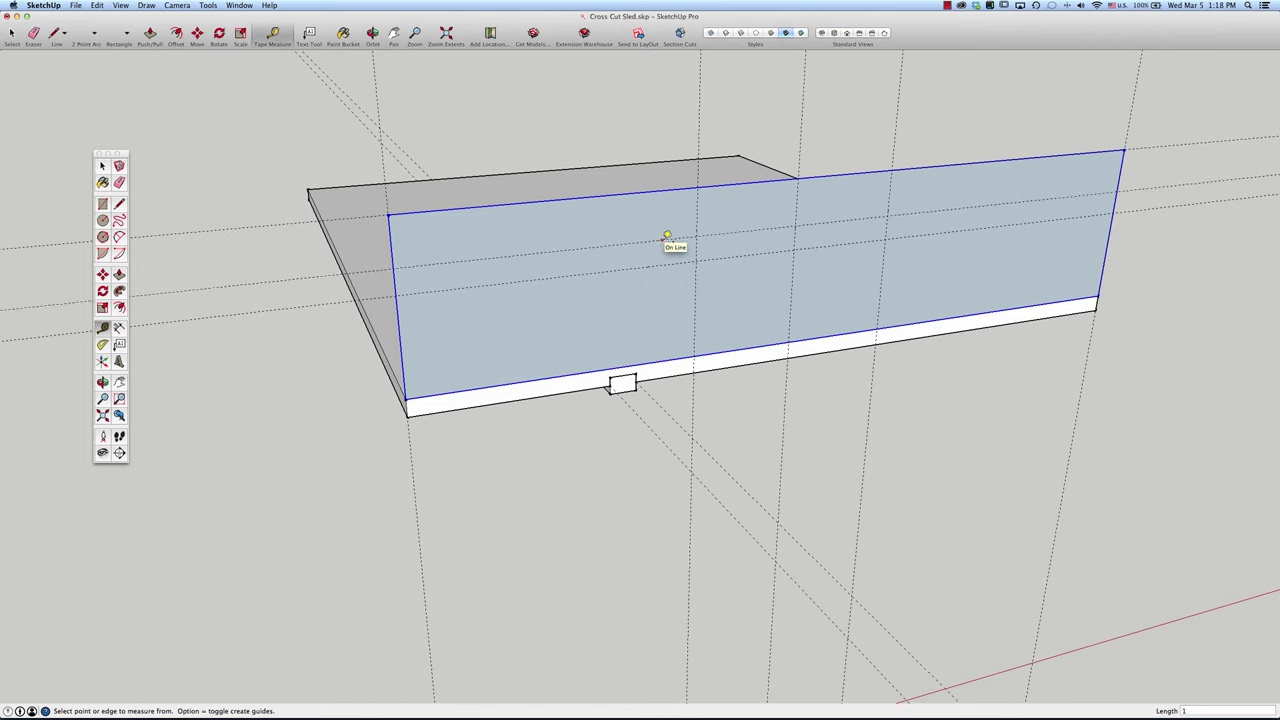
{"action": "left_click", "coordinate": [655, 244]}
{"action": "key", "text": "space"}
Step: Open the fence for editing and draw two circles tangent to its top edge with lines from their lower points to the fence's ends
{"action": "double_click", "coordinate": [954, 266]}
{"action": "key", "text": "c"}
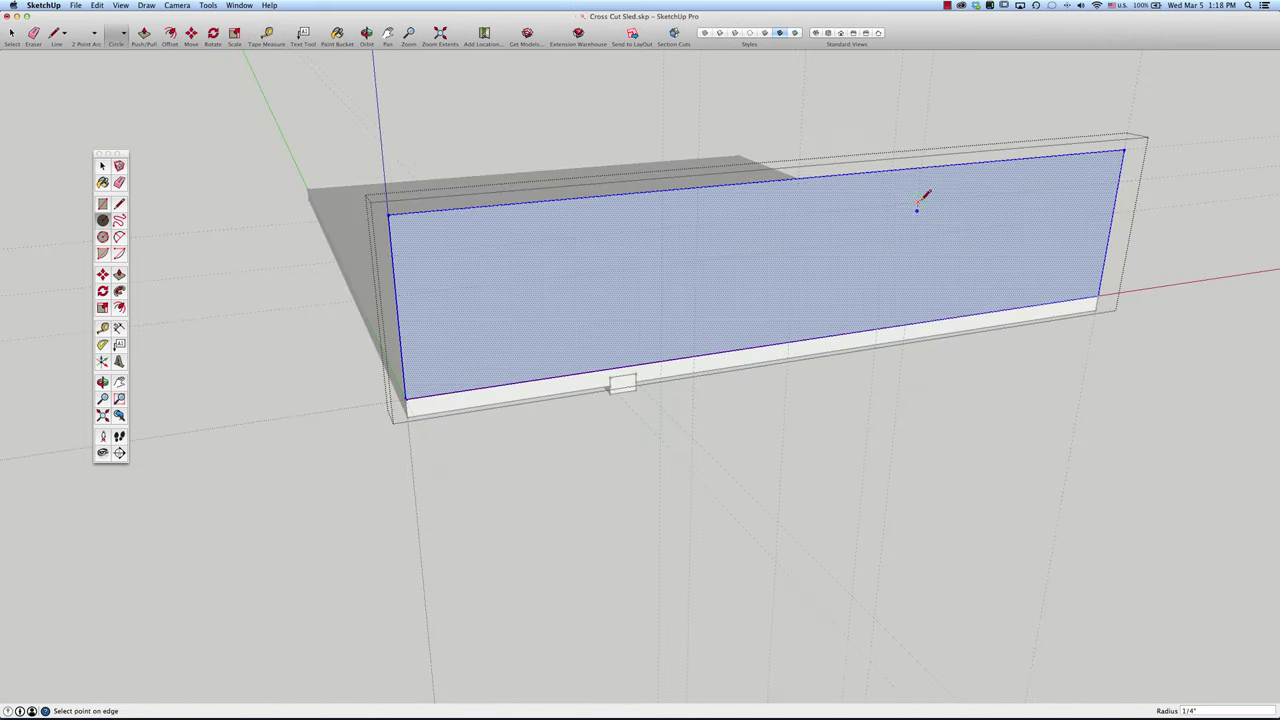
{"action": "left_click_drag", "start_coordinate": [917, 202], "coordinate": [947, 202]}
{"action": "left_click", "coordinate": [660, 230]}
{"action": "left_click", "coordinate": [661, 262]}
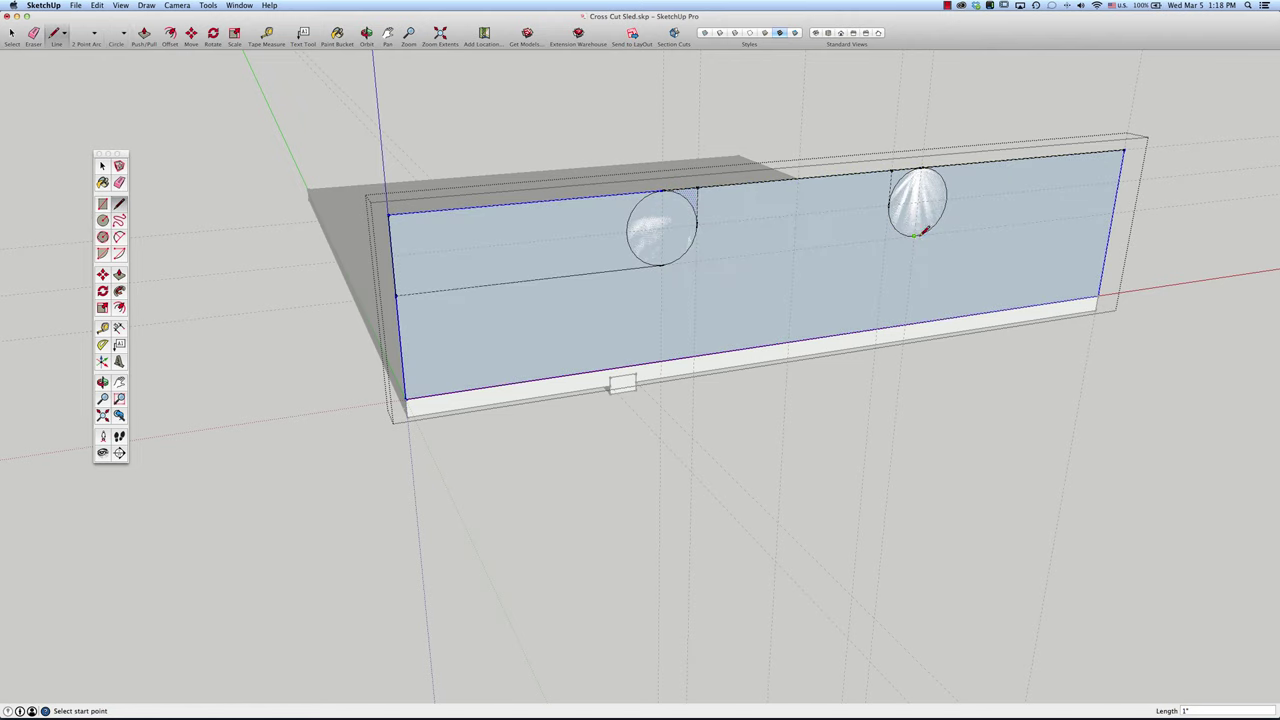
Step: Delete the fence's two upper corner areas outside the circles to leave a raised centre with curved shoulders
{"action": "key", "text": "space"}
{"action": "left_click", "coordinate": [1040, 182]}
{"action": "key", "text": "Delete"}
{"action": "left_click", "coordinate": [400, 240]}
{"action": "key", "text": "Delete"}
Step: Delete all guides and reverse the fence's face
{"action": "left_click", "coordinate": [97, 5]}
{"action": "left_click", "coordinate": [130, 90]}
{"action": "middle_click_drag", "start_coordinate": [305, 165], "coordinate": [586, 252]}
{"action": "right_click", "coordinate": [586, 252]}
{"action": "left_click", "coordinate": [600, 300]}
{"action": "left_click", "coordinate": [634, 363]}
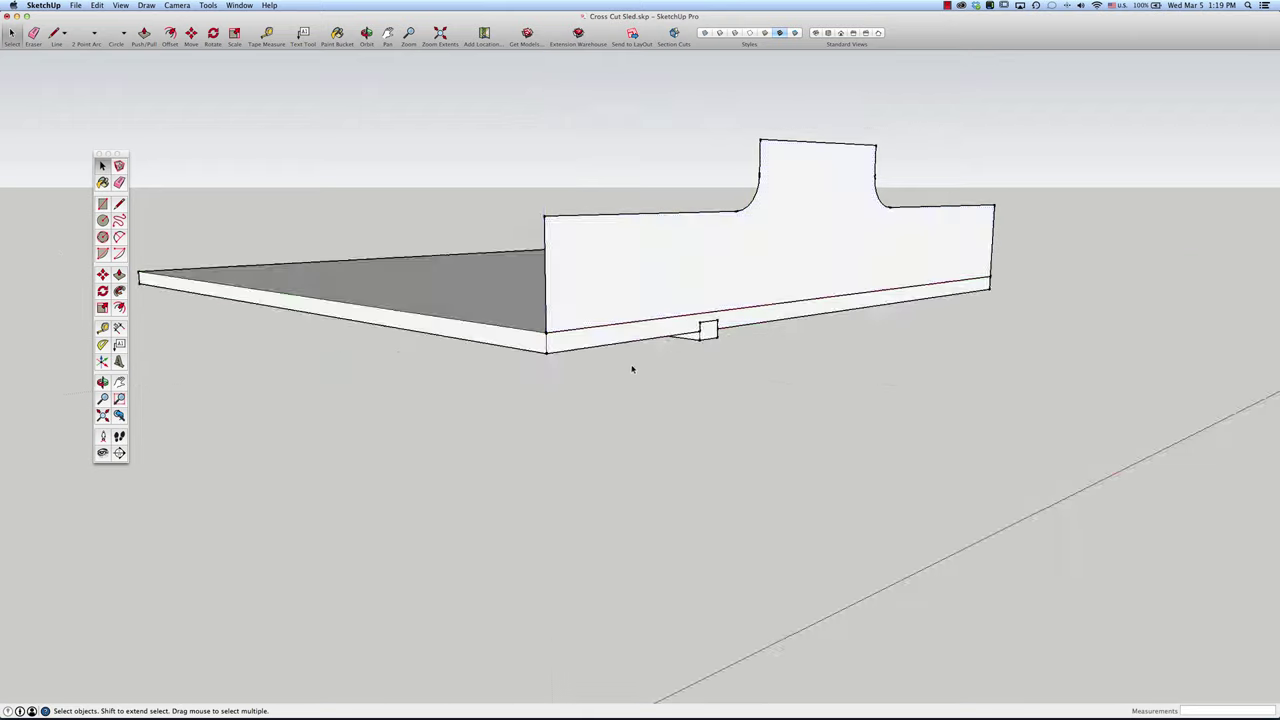
Step: Push/Pull the fence profile into a board and copy it 3/4 inch inward as a second layer
{"action": "middle_click_drag", "start_coordinate": [634, 363], "coordinate": [893, 307]}
{"action": "double_click", "coordinate": [893, 307]}
{"action": "key", "text": "p"}
{"action": "left_click_drag", "start_coordinate": [893, 307], "coordinate": [871, 300]}
{"action": "triple_click", "coordinate": [920, 366]}
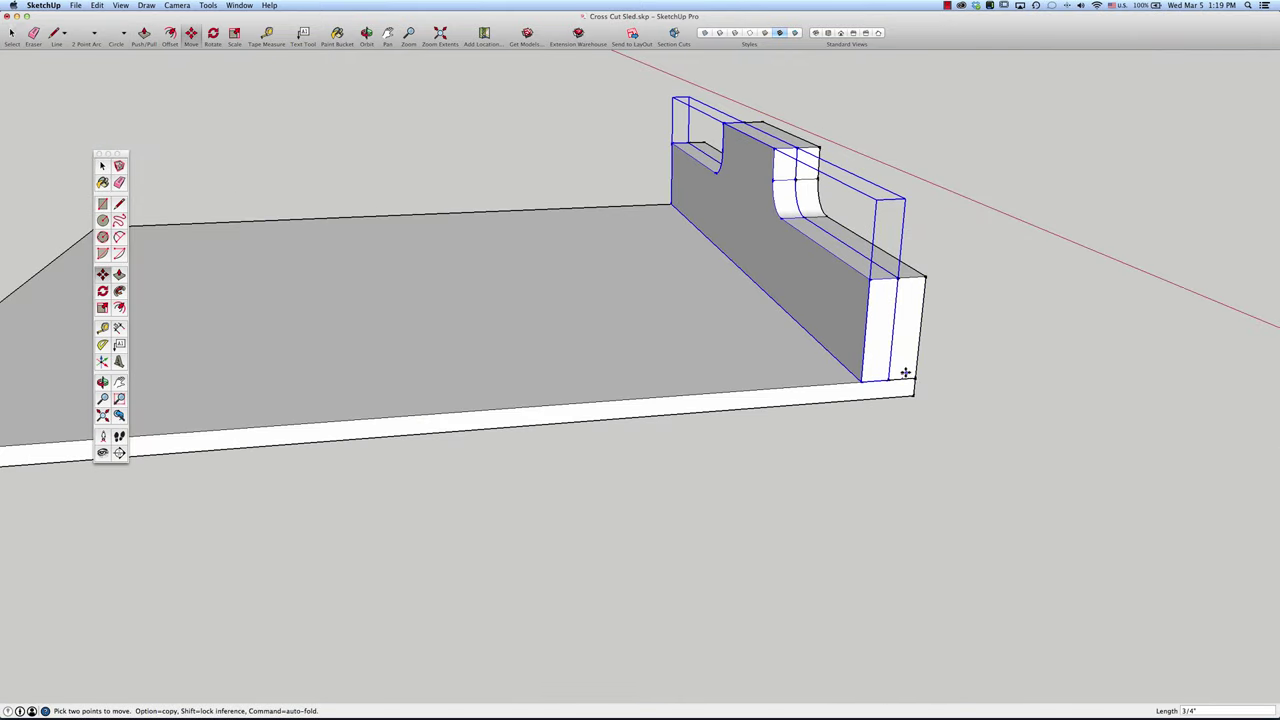
Step: Copy the fence to the opposite edge of the base
{"action": "key", "text": "m"}
{"action": "left_click", "coordinate": [909, 365]}
{"action": "key", "text": "alt"}
{"action": "left_click", "coordinate": [276, 415]}
Step: Open the inner fence layer and draw a 1/8 inch square between guides at the lower inner corner of its end face
{"action": "key", "text": "space"}
{"action": "scroll", "coordinate": [877, 400], "scroll_direction": "up", "scroll_amount": 5}
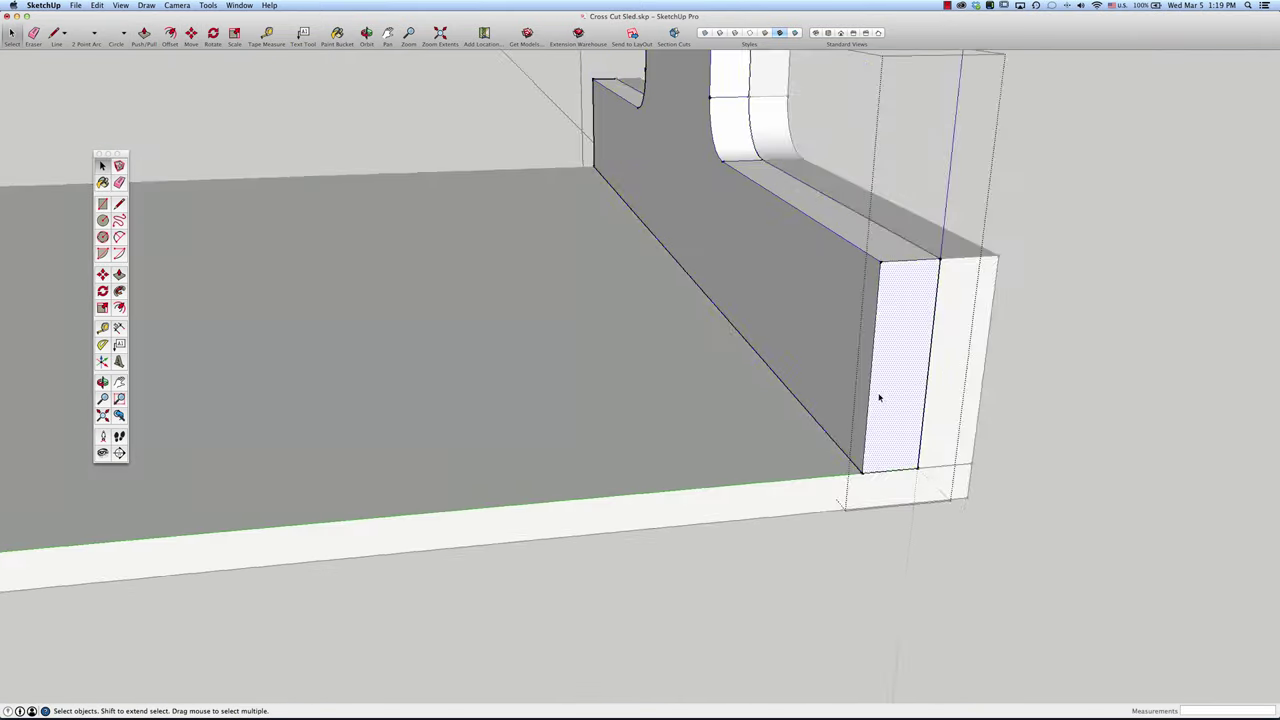
{"action": "key", "text": "t"}
{"action": "left_click", "coordinate": [836, 472]}
{"action": "left_click", "coordinate": [871, 477]}
{"action": "key", "text": "space"}
{"action": "left_click", "coordinate": [857, 471]}
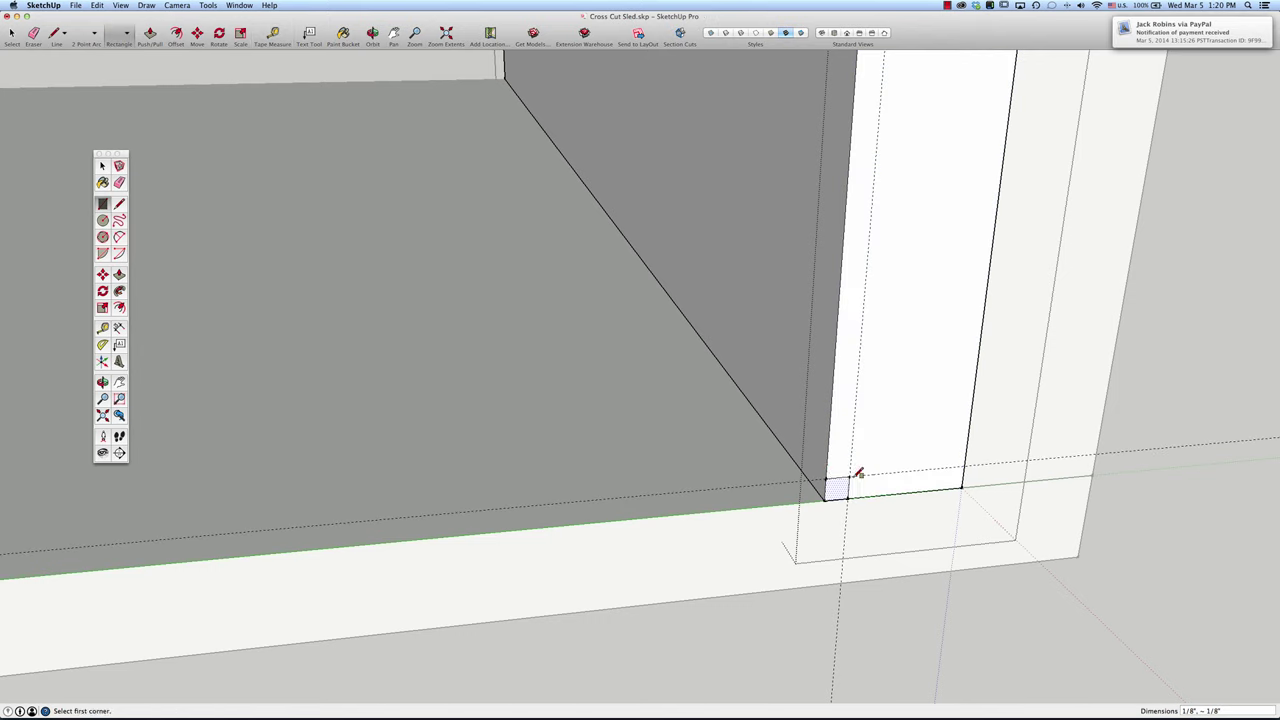
Step: Push/Pull the 1/8 inch square along the inner fence layer to cut a groove along its bottom edge
{"action": "key", "text": "p"}
{"action": "scroll", "coordinate": [800, 345], "scroll_direction": "down", "scroll_amount": 2}
{"action": "scroll", "coordinate": [1034, 529], "scroll_direction": "down", "scroll_amount": 8}
Step: Place a horizontal guide and several vertical guides on the outer face of the front fence with the Tape Measure
{"action": "key", "text": "t"}
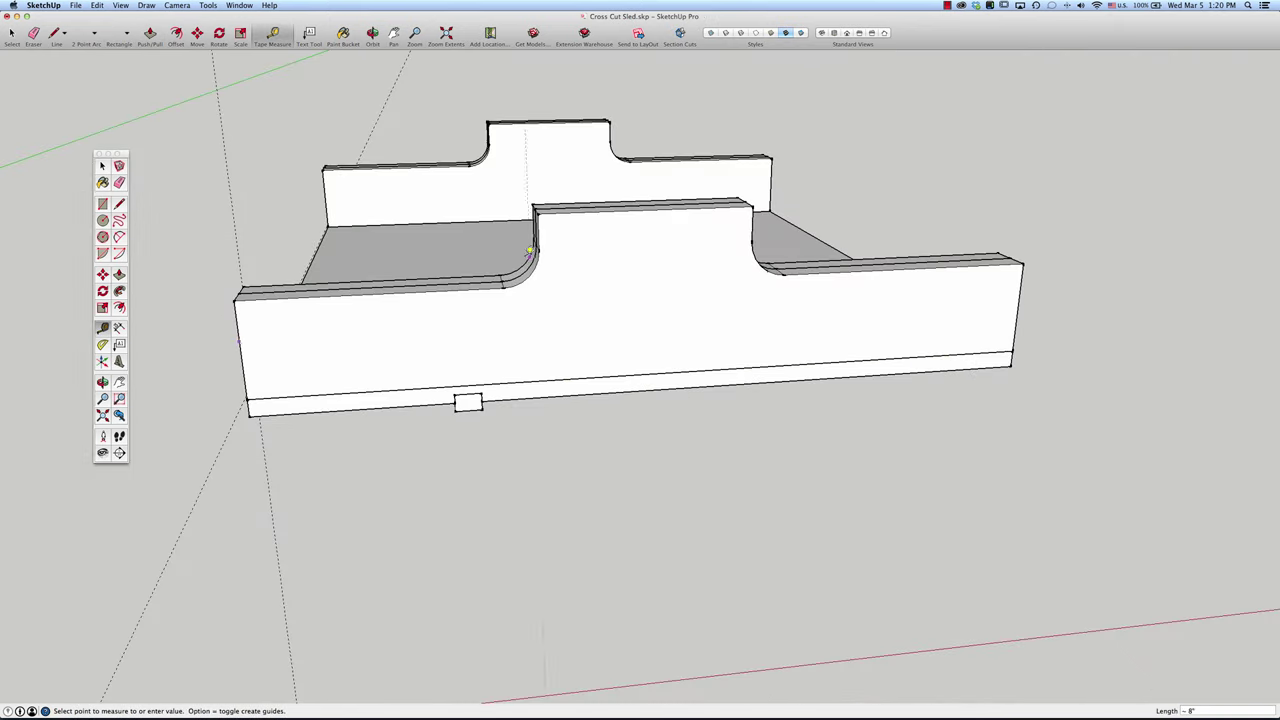
{"action": "left_click", "coordinate": [651, 273]}
{"action": "left_click", "coordinate": [602, 392]}
{"action": "left_click", "coordinate": [602, 318]}
Step: Draw a narrow upright rectangle between the guides on the front fence, reaching down to the base's bottom edge
{"action": "key", "text": "r"}
{"action": "left_click", "coordinate": [587, 277]}
{"action": "left_click", "coordinate": [613, 394]}
{"action": "key", "text": "space"}
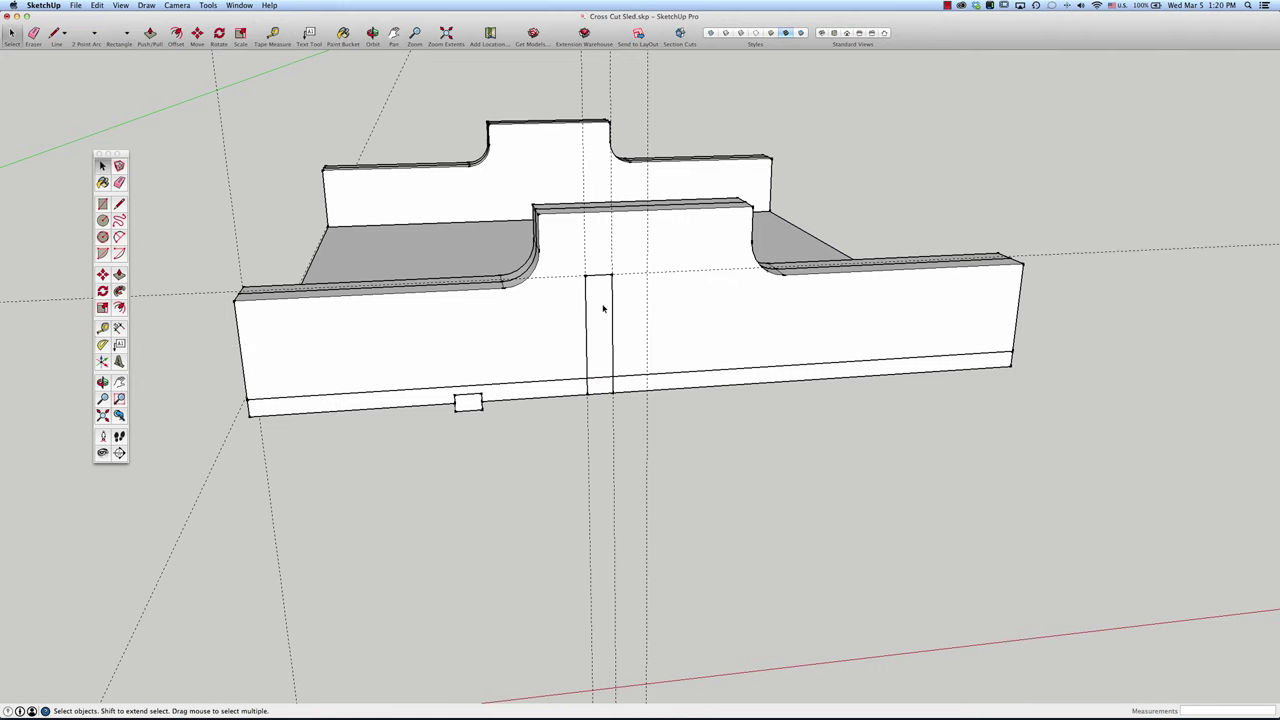
Step: Push/Pull the narrow rectangle outward from the fence into a side block
{"action": "left_click", "coordinate": [605, 330]}
{"action": "scroll", "coordinate": [607, 317], "scroll_direction": "up", "scroll_amount": 2}
{"action": "key", "text": "p"}
{"action": "left_click_drag", "start_coordinate": [605, 318], "coordinate": [730, 535]}
{"action": "key", "text": "space"}
{"action": "middle_click_drag", "start_coordinate": [730, 535], "coordinate": [434, 286]}
Step: Place another vertical guide on the front fence and copy the side block across to it
{"action": "key", "text": "t"}
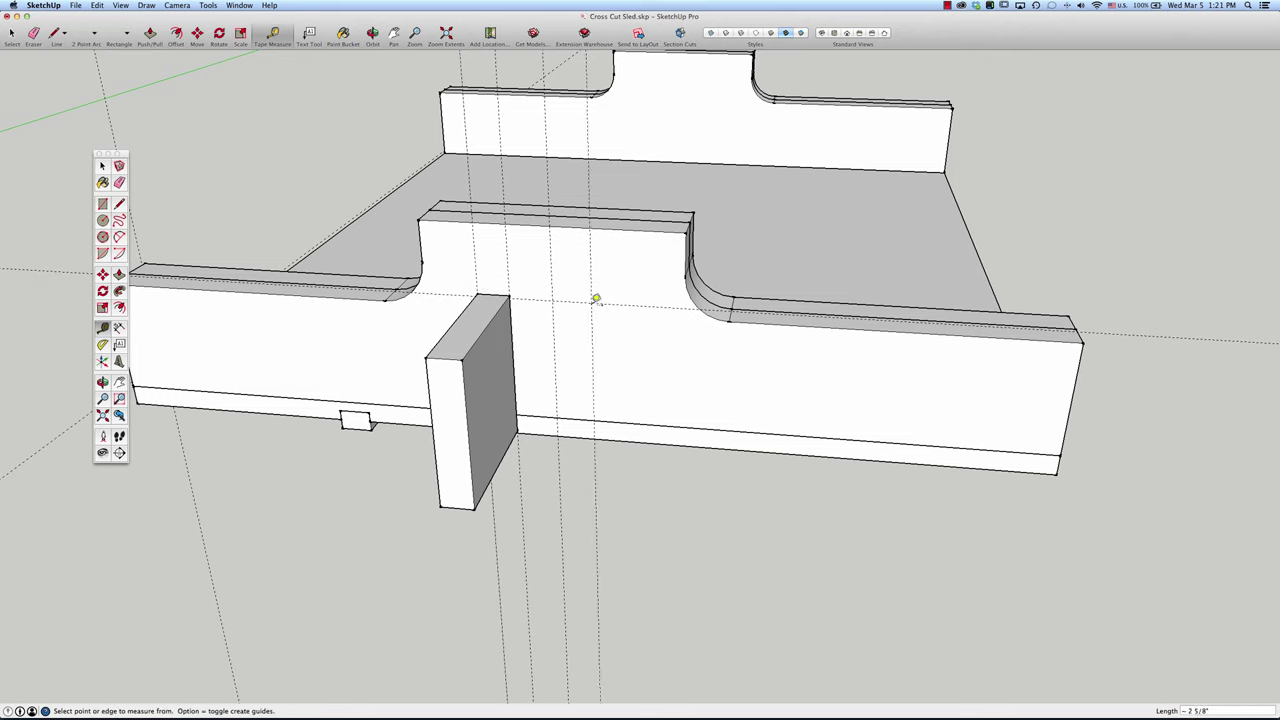
{"action": "key", "text": "space"}
{"action": "triple_click", "coordinate": [493, 356]}
{"action": "key", "text": "m"}
{"action": "left_click", "coordinate": [493, 356]}
{"action": "key", "text": "alt"}
{"action": "left_click", "coordinate": [625, 300]}
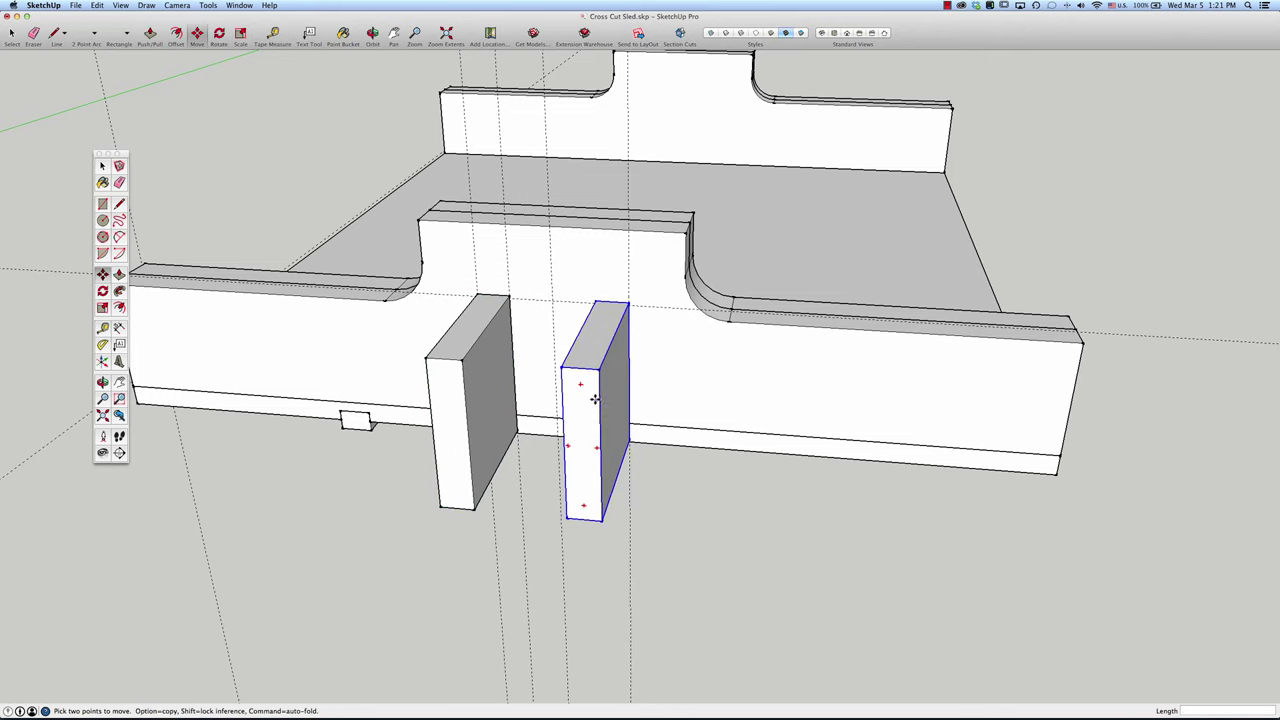
Step: Copy the second side block out in front of the pair and turn it parallel to the fence
{"action": "left_click", "coordinate": [597, 400]}
{"action": "key", "text": "alt"}
{"action": "left_click", "coordinate": [529, 471]}
{"action": "middle_click_drag", "start_coordinate": [529, 471], "coordinate": [257, 389]}
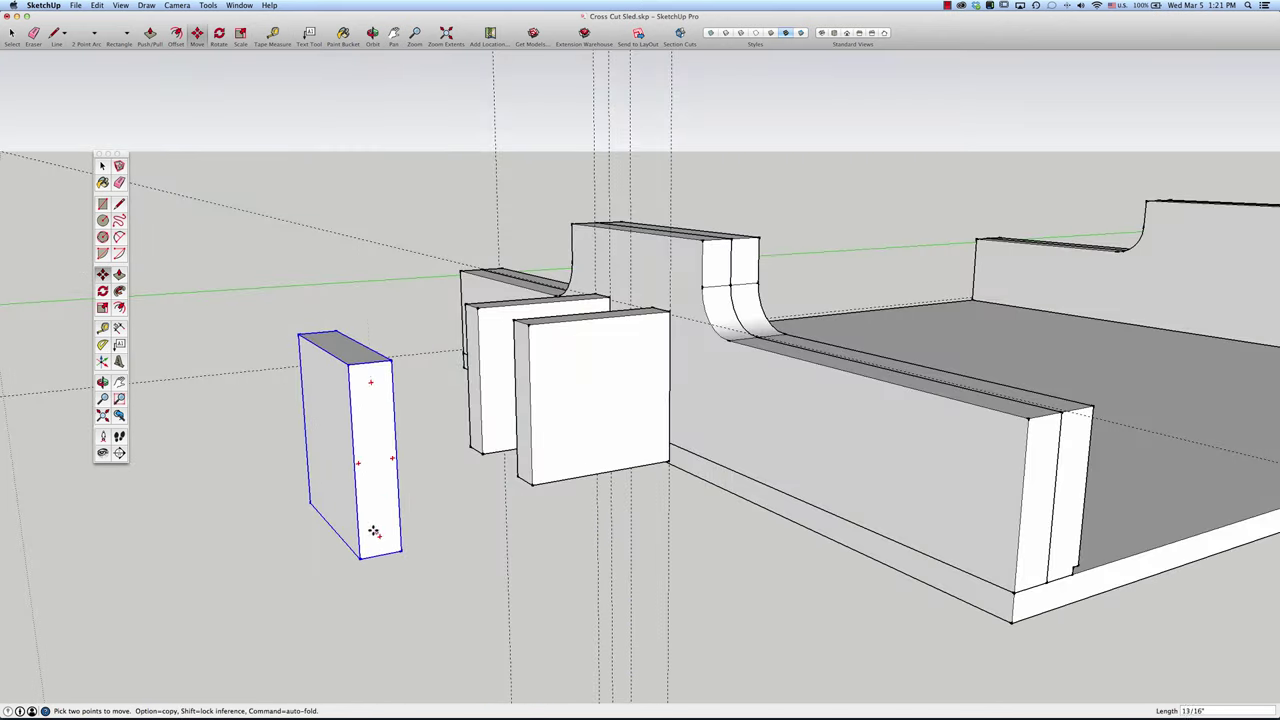
Step: Lay a block flat across the tops of the two side blocks and close the box's outer end with a copied block
{"action": "left_click", "coordinate": [371, 529]}
{"action": "left_click", "coordinate": [453, 473]}
{"action": "left_click", "coordinate": [453, 473]}
{"action": "left_click", "coordinate": [643, 343]}
{"action": "middle_click_drag", "start_coordinate": [643, 343], "coordinate": [651, 320]}
{"action": "left_click", "coordinate": [651, 320]}
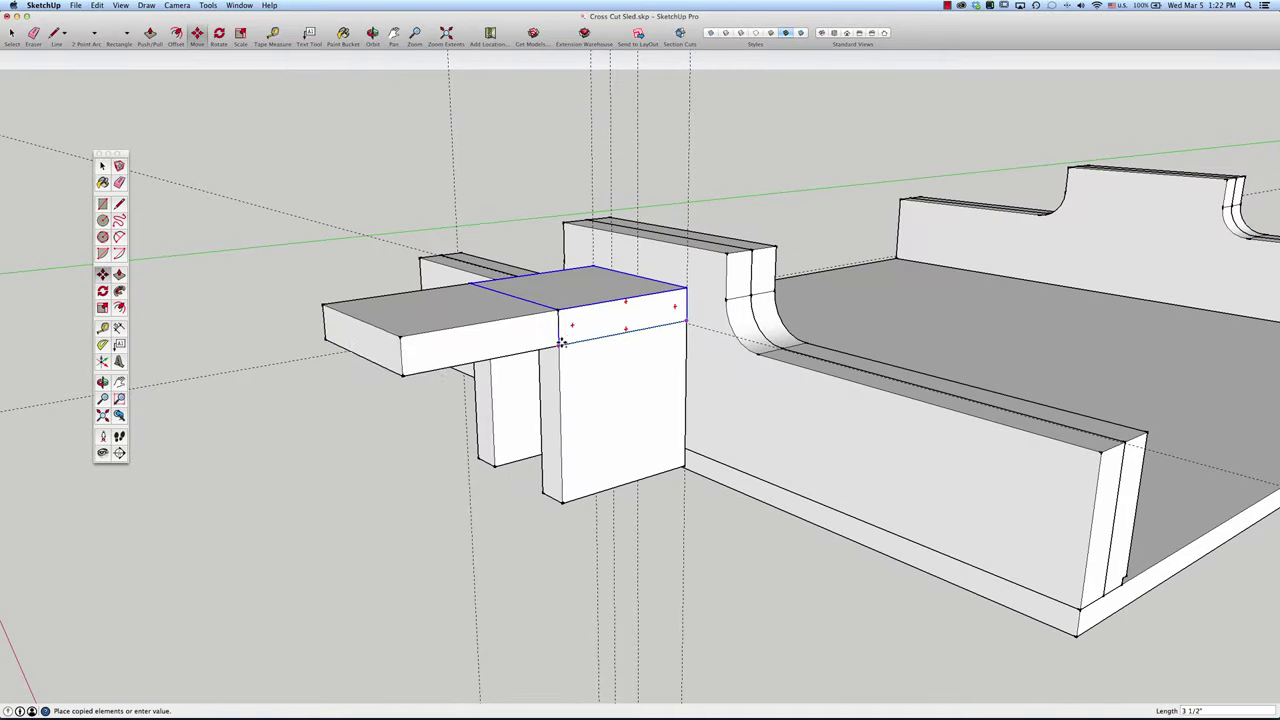
{"action": "left_click", "coordinate": [487, 389]}
{"action": "scroll", "coordinate": [487, 389], "scroll_direction": "down", "scroll_amount": 5}
{"action": "key", "text": "space"}
Step: Draw a ground rectangle between the origin and the finished sled and set its dimensions to 22.5" by 26"
{"action": "middle_click_drag", "start_coordinate": [487, 389], "coordinate": [509, 249]}
{"action": "middle_click_drag", "start_coordinate": [509, 249], "coordinate": [514, 308]}
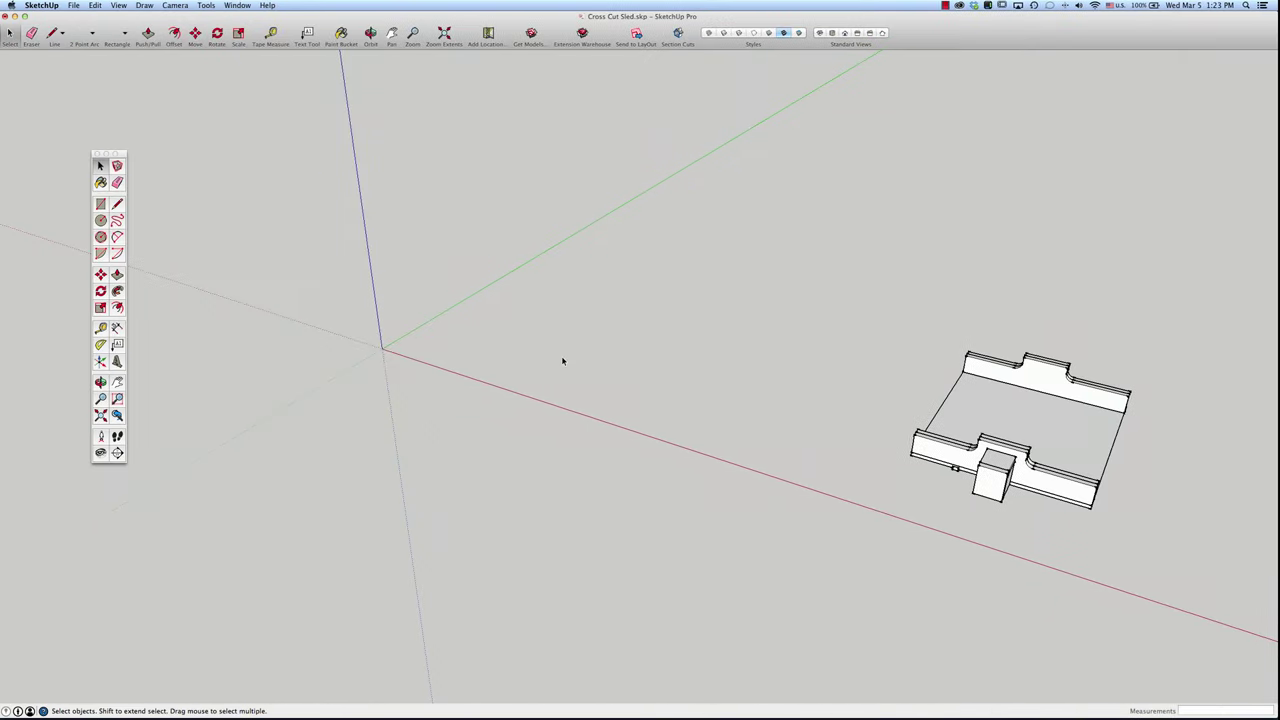
{"action": "key", "text": "r"}
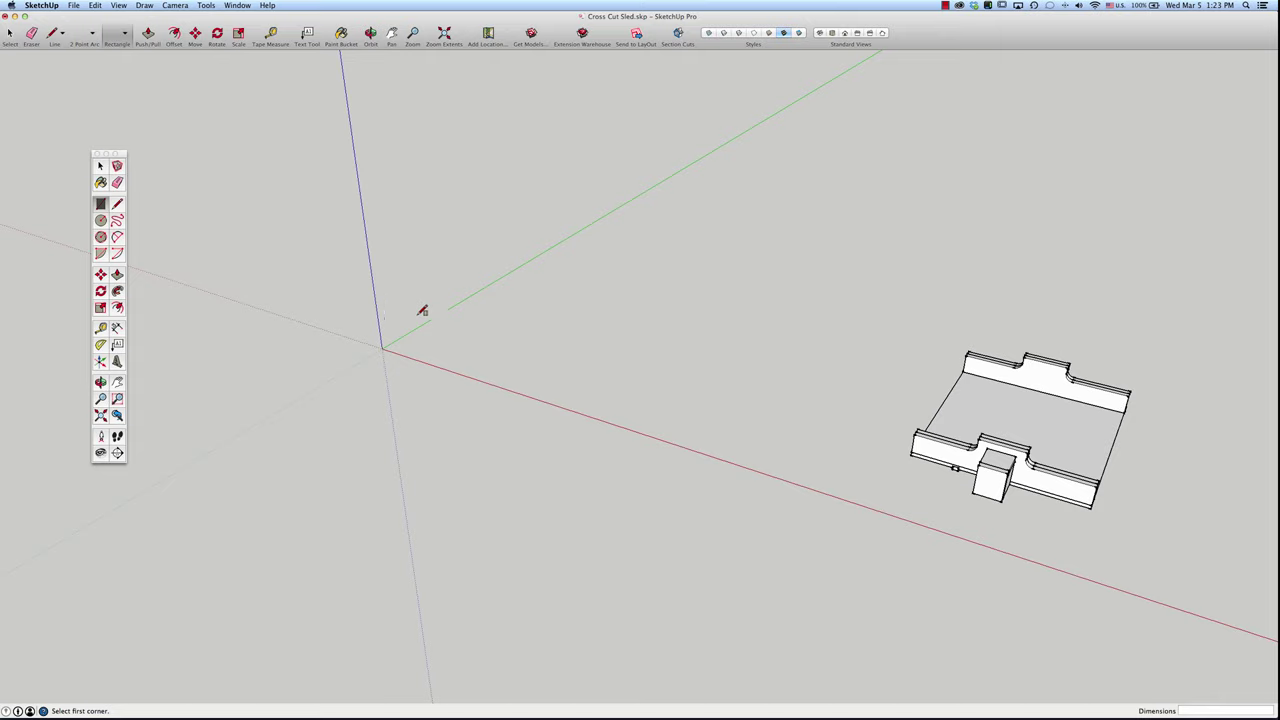
{"action": "left_click", "coordinate": [463, 340]}
{"action": "left_click", "coordinate": [652, 311]}
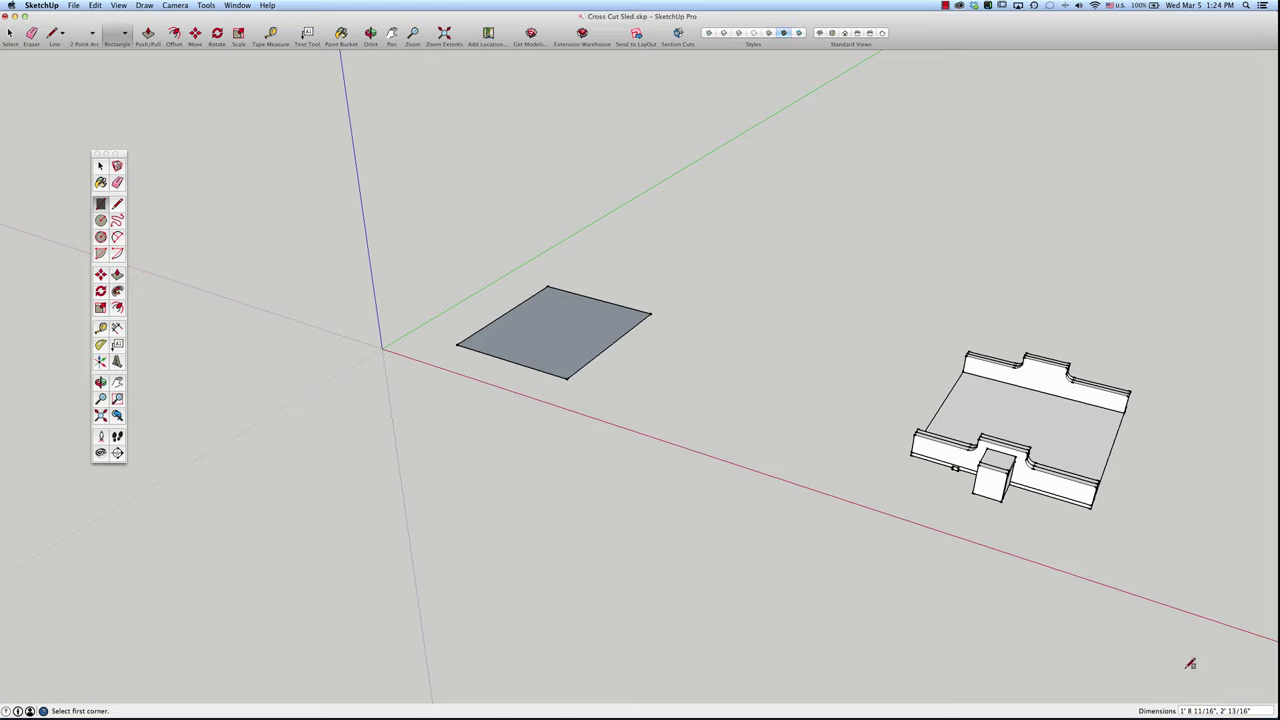
{"action": "type", "text": "22"}
{"action": "type", "text": ".5\",26\""}
{"action": "key", "text": "Return"}
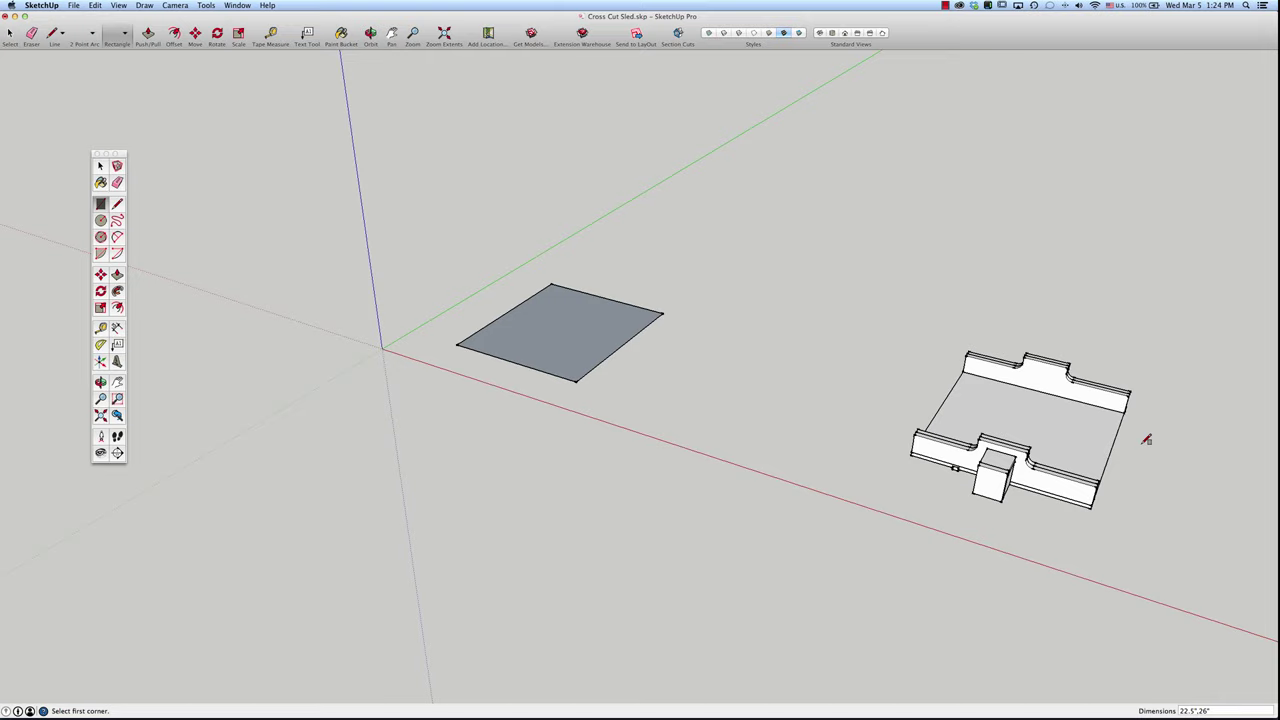
Step: Review the available drawing templates in the SketchUp preferences and return to the general settings
{"action": "left_click", "coordinate": [41, 5]}
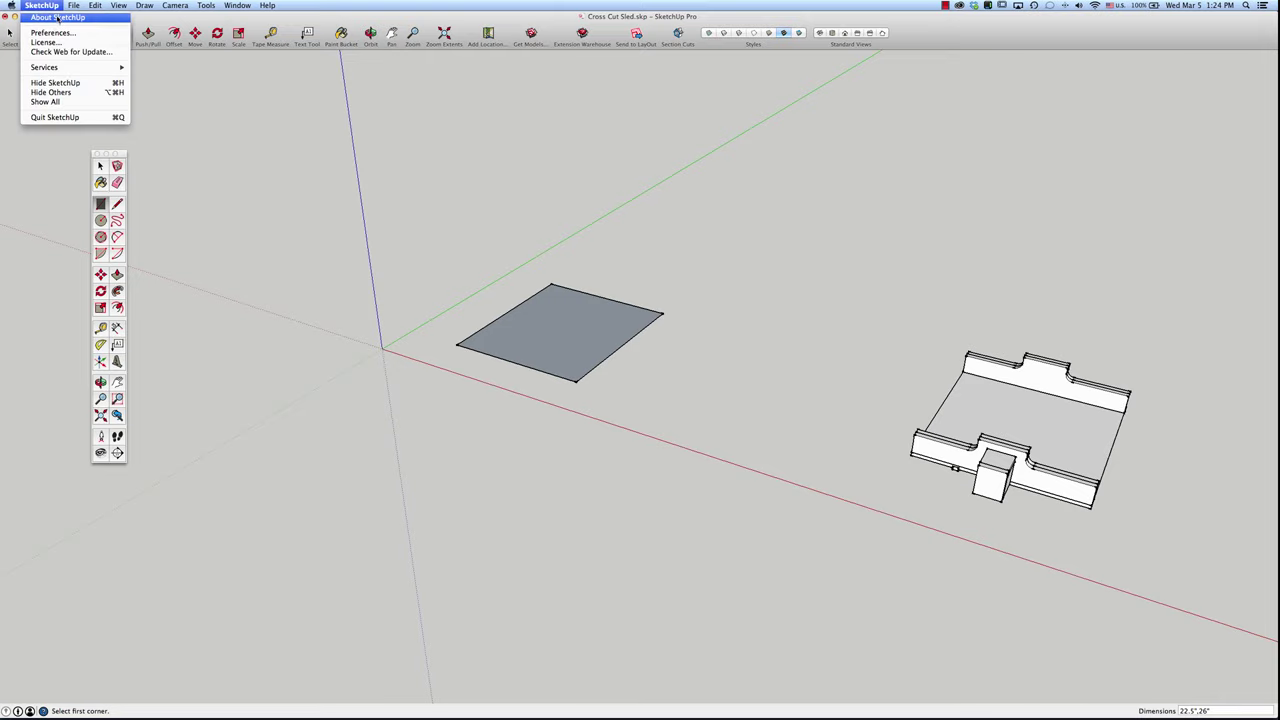
{"action": "left_click", "coordinate": [63, 34]}
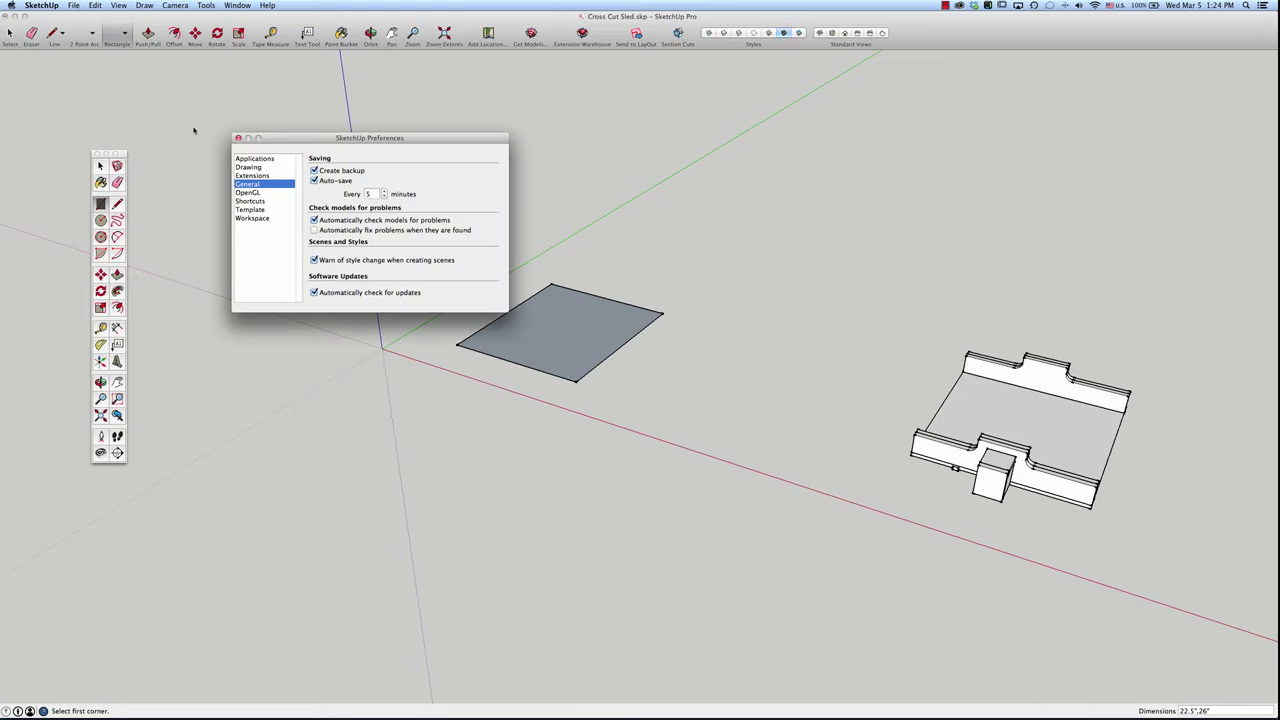
{"action": "left_click", "coordinate": [250, 210]}
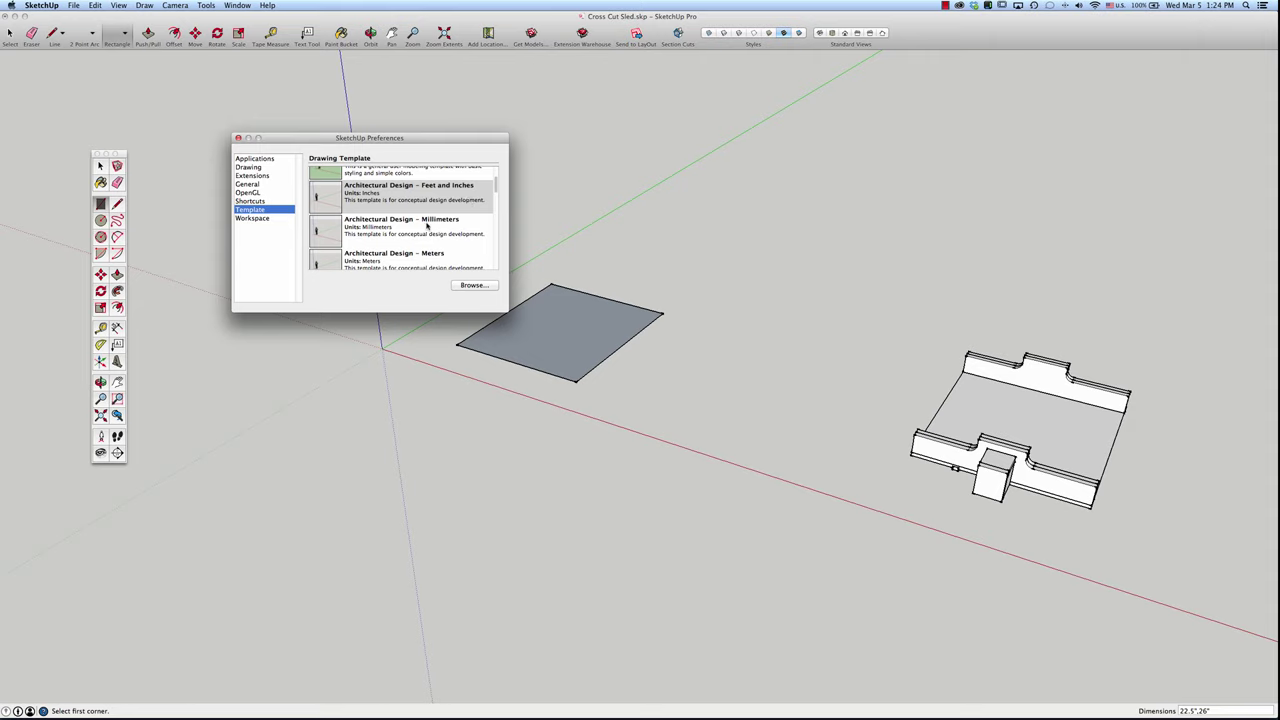
{"action": "scroll", "coordinate": [460, 192], "scroll_direction": "up", "scroll_amount": 2}
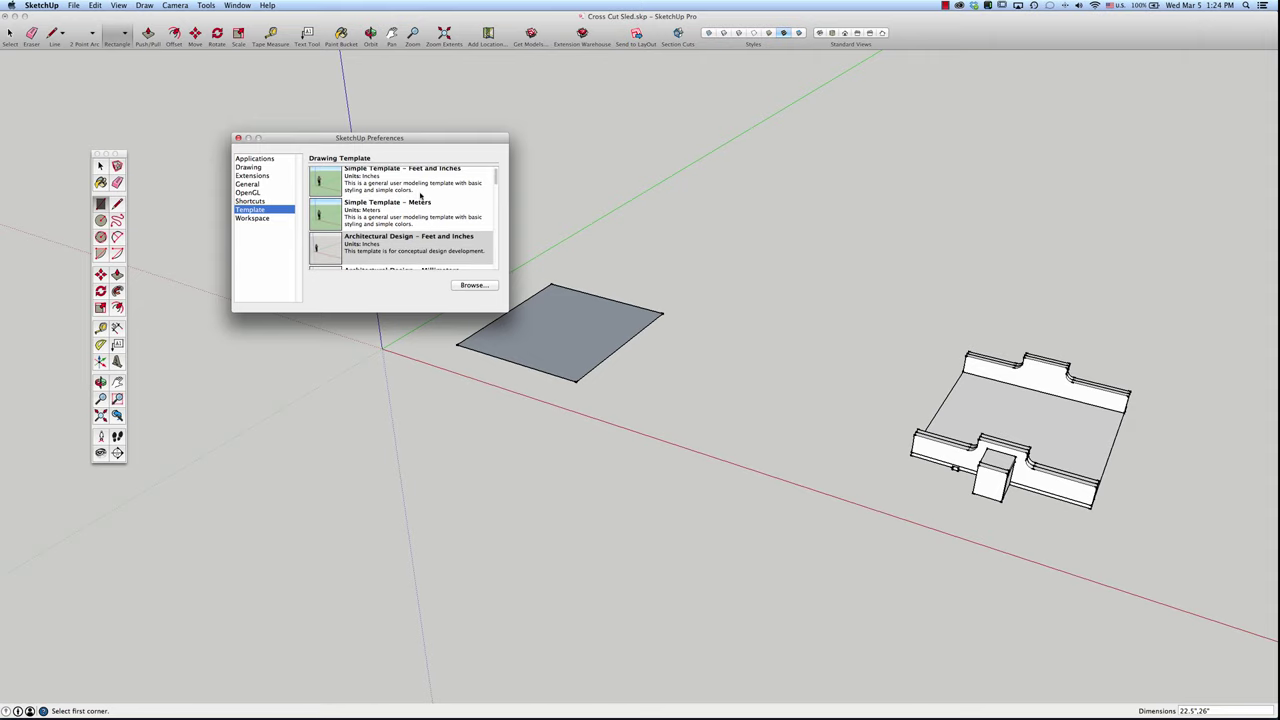
{"action": "scroll", "coordinate": [420, 195], "scroll_direction": "down", "scroll_amount": 1}
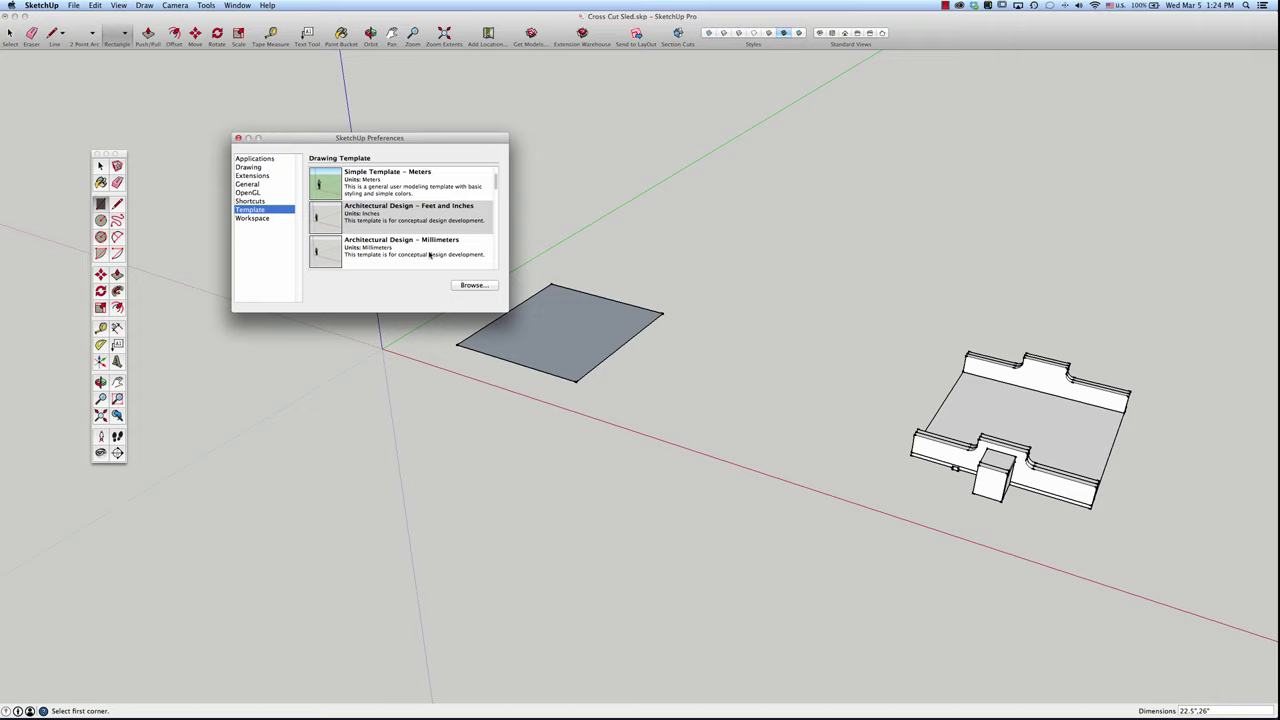
{"action": "left_click", "coordinate": [248, 184]}
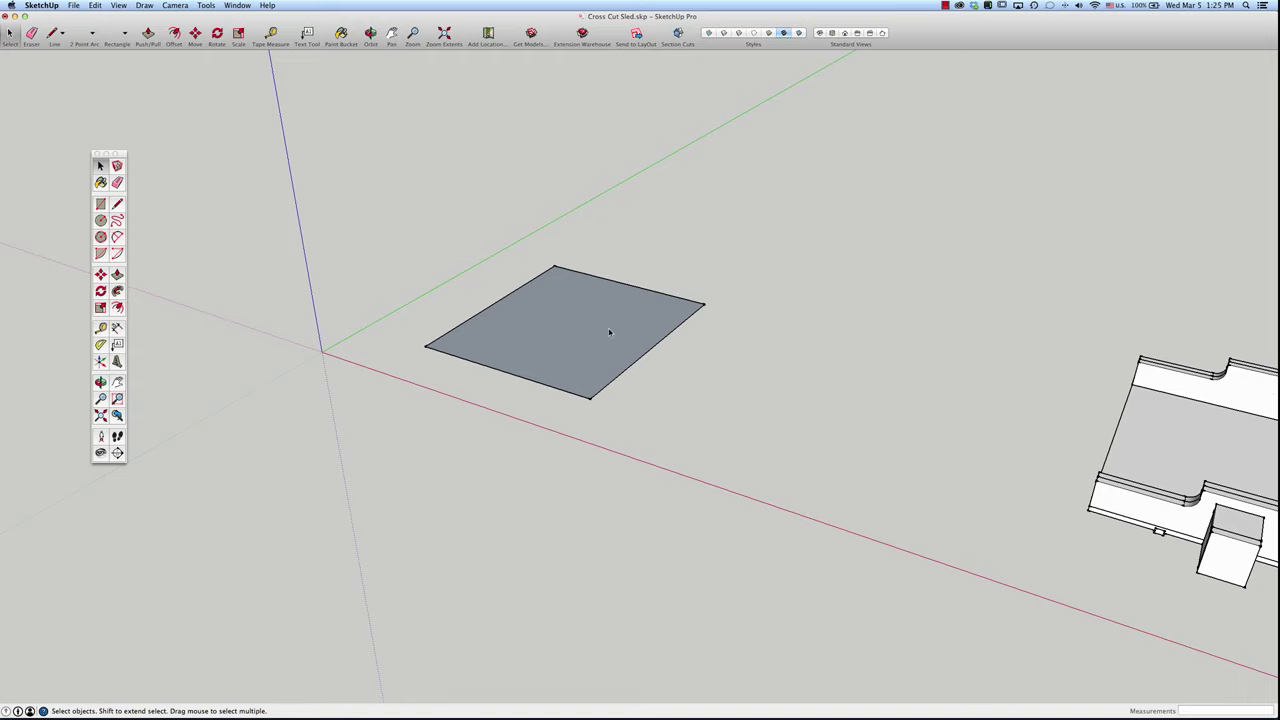
Step: Select the 22.5" by 26" rectangle with its edges and make it a group
{"action": "key", "text": "o"}
{"action": "left_click_drag", "start_coordinate": [586, 351], "coordinate": [738, 399]}
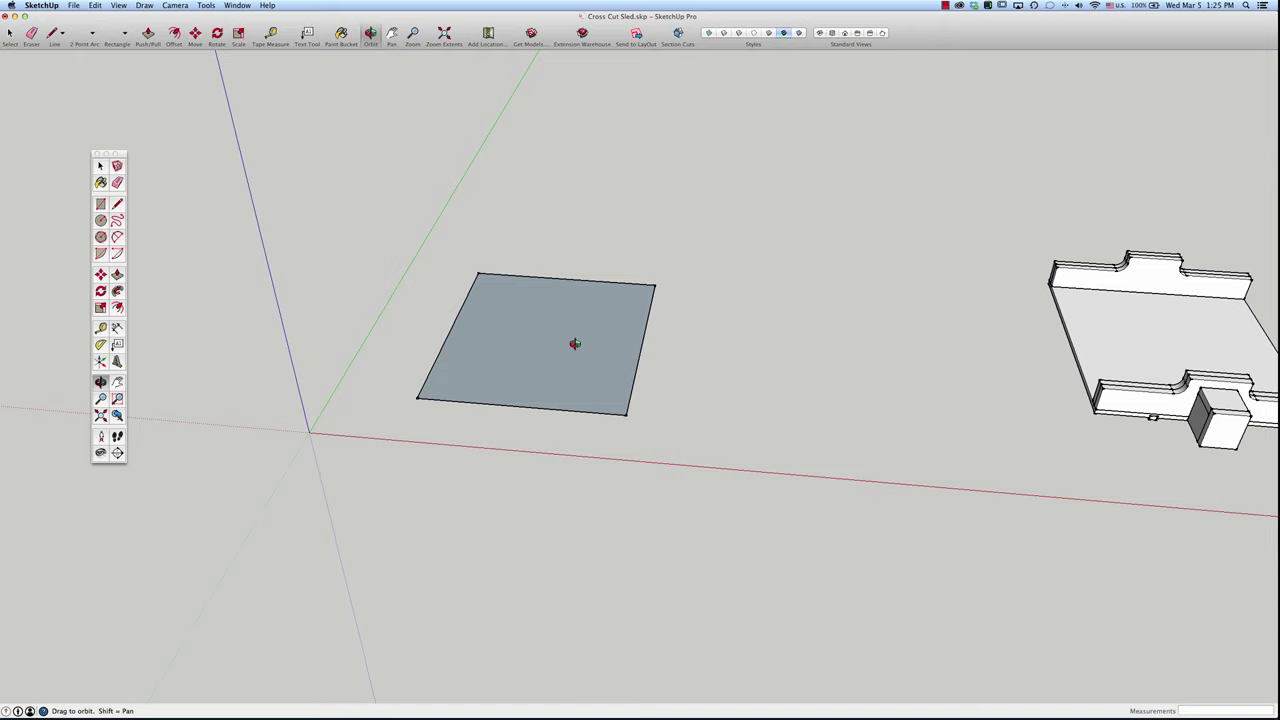
{"action": "key", "text": "space"}
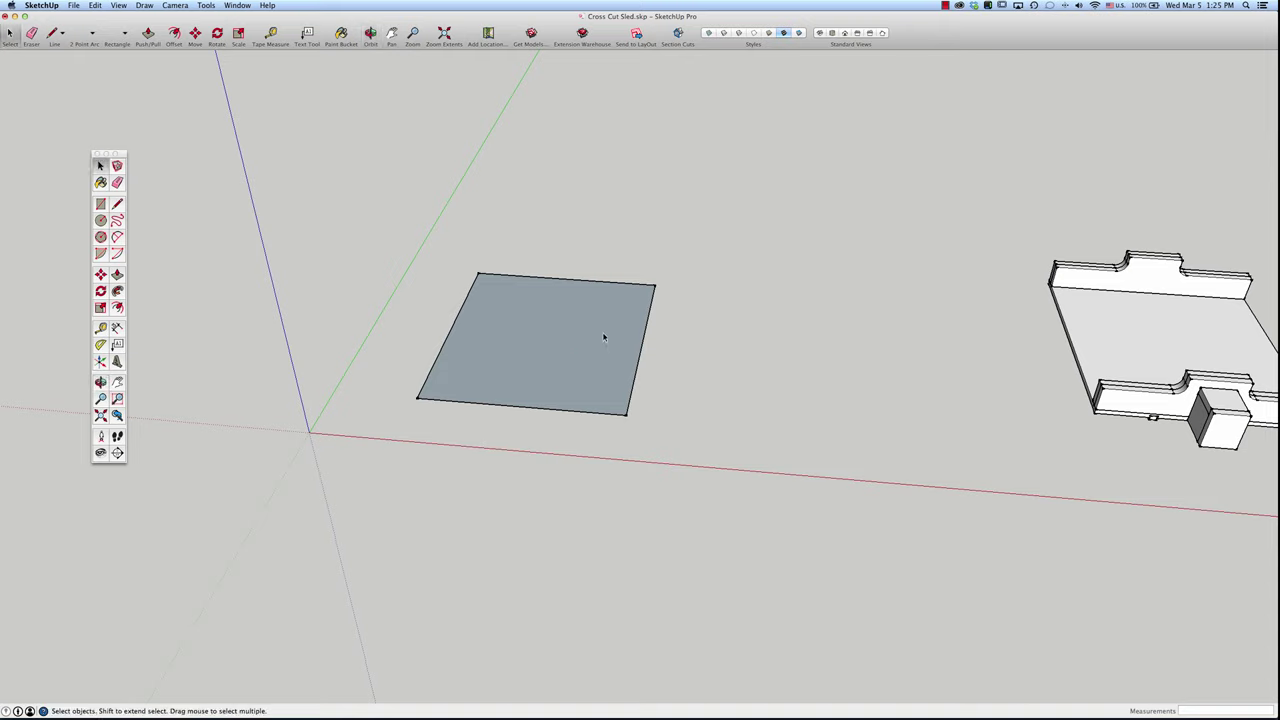
{"action": "left_click", "coordinate": [562, 337]}
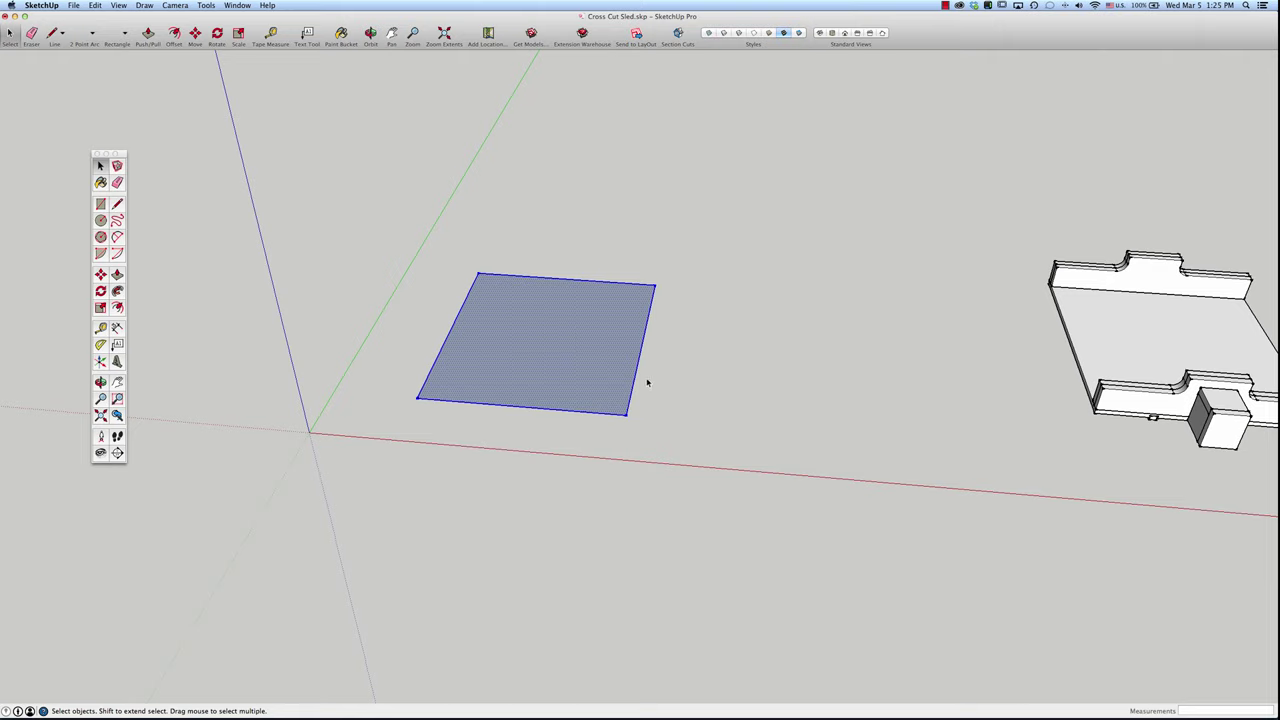
{"action": "right_click", "coordinate": [557, 348]}
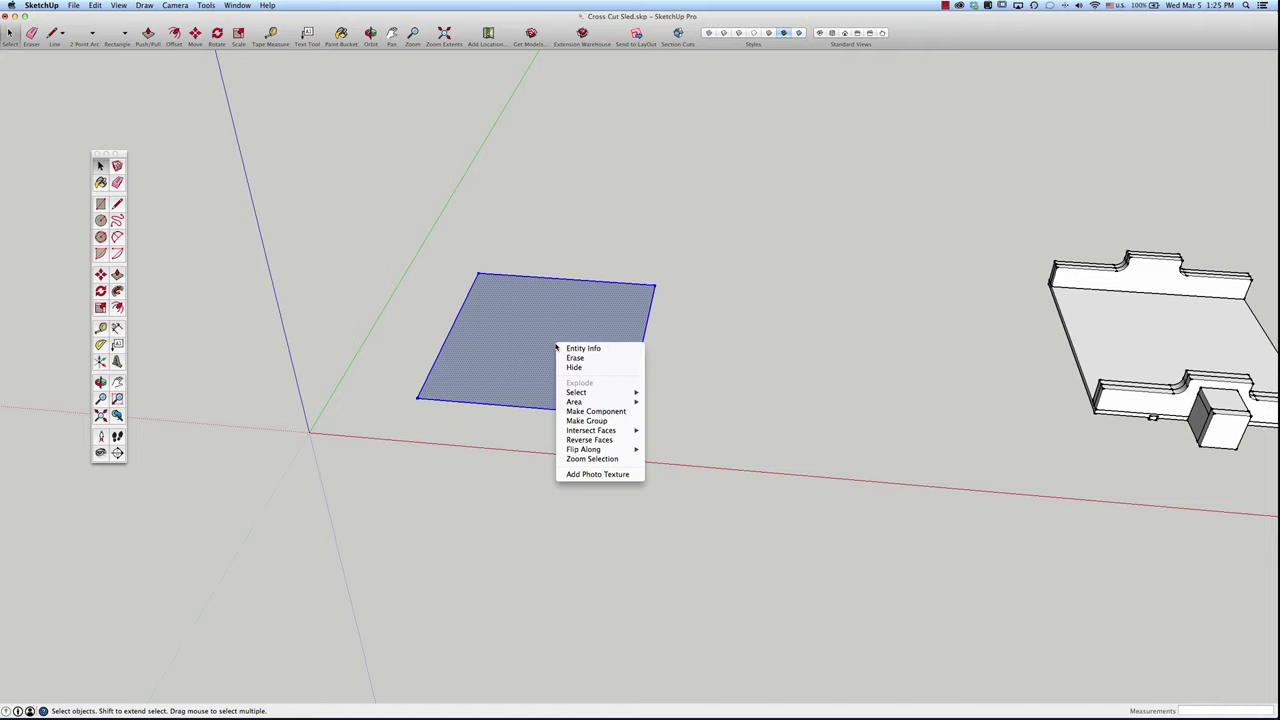
{"action": "left_click", "coordinate": [584, 421]}
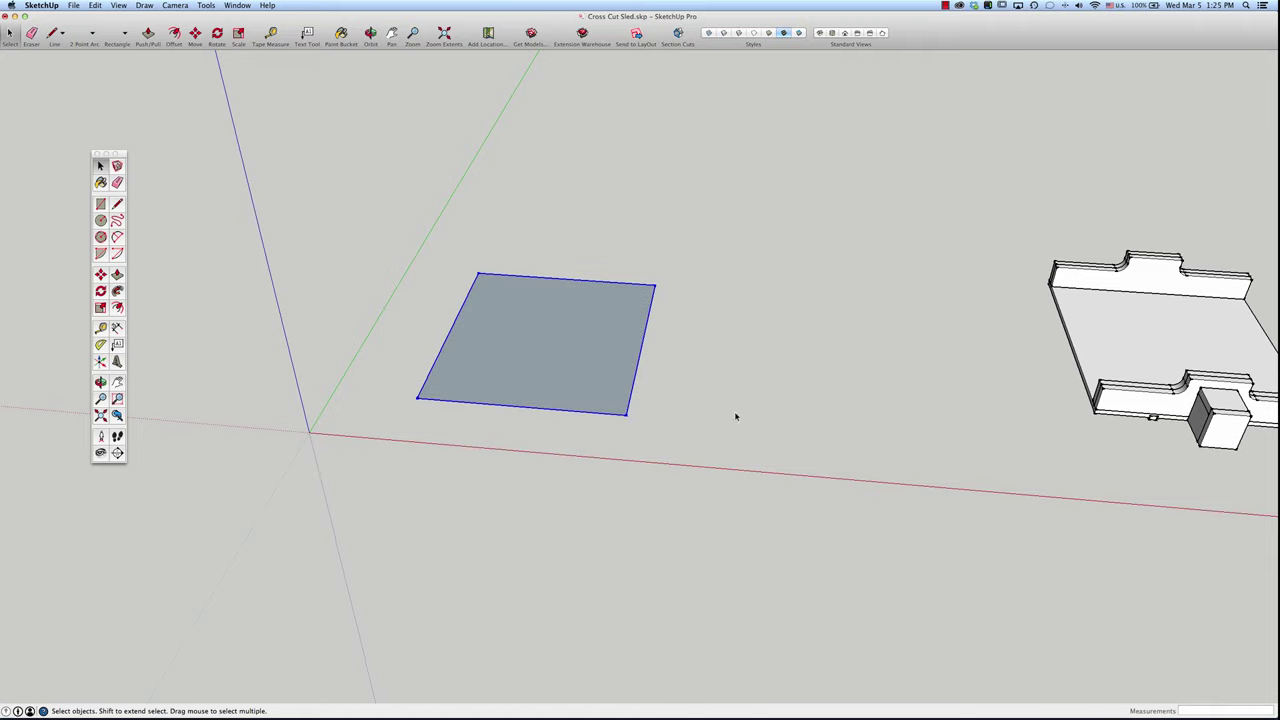
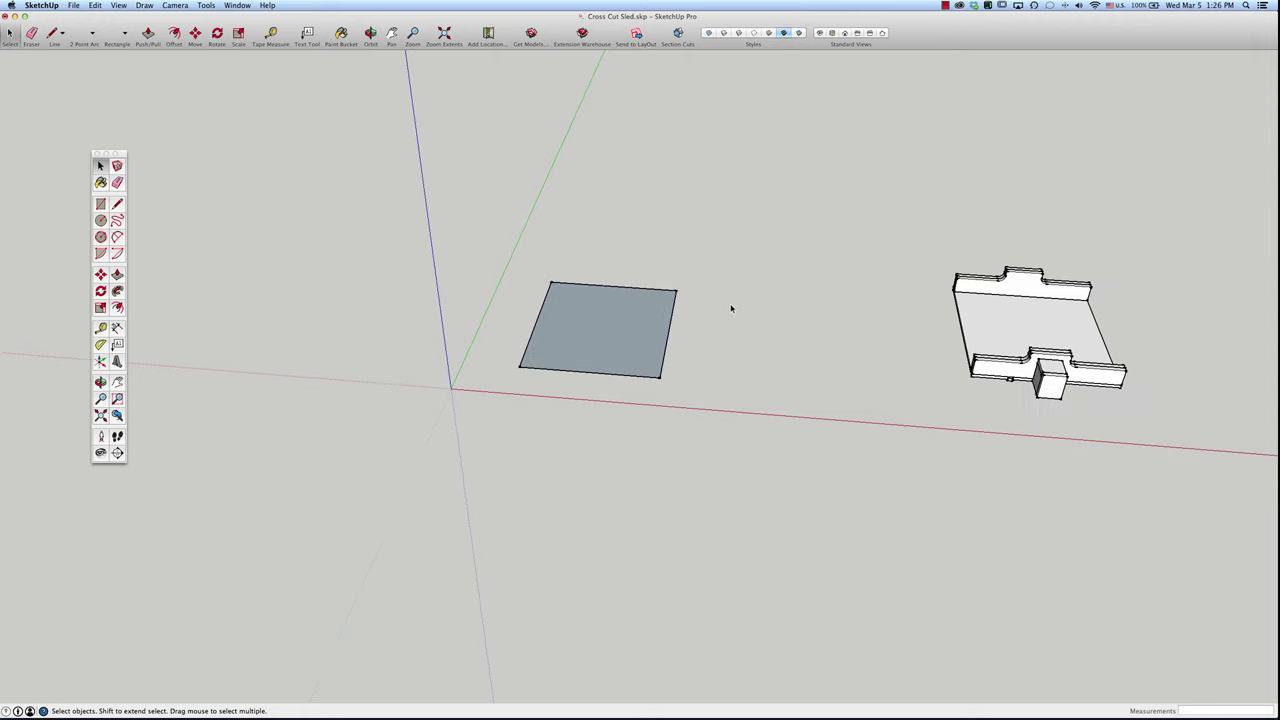
Step: Draw a second ground rectangle about 2' 11 7/16" by 4' 1 1/4" behind the grouped one
{"action": "scroll", "coordinate": [820, 183], "scroll_direction": "up", "scroll_amount": 2}
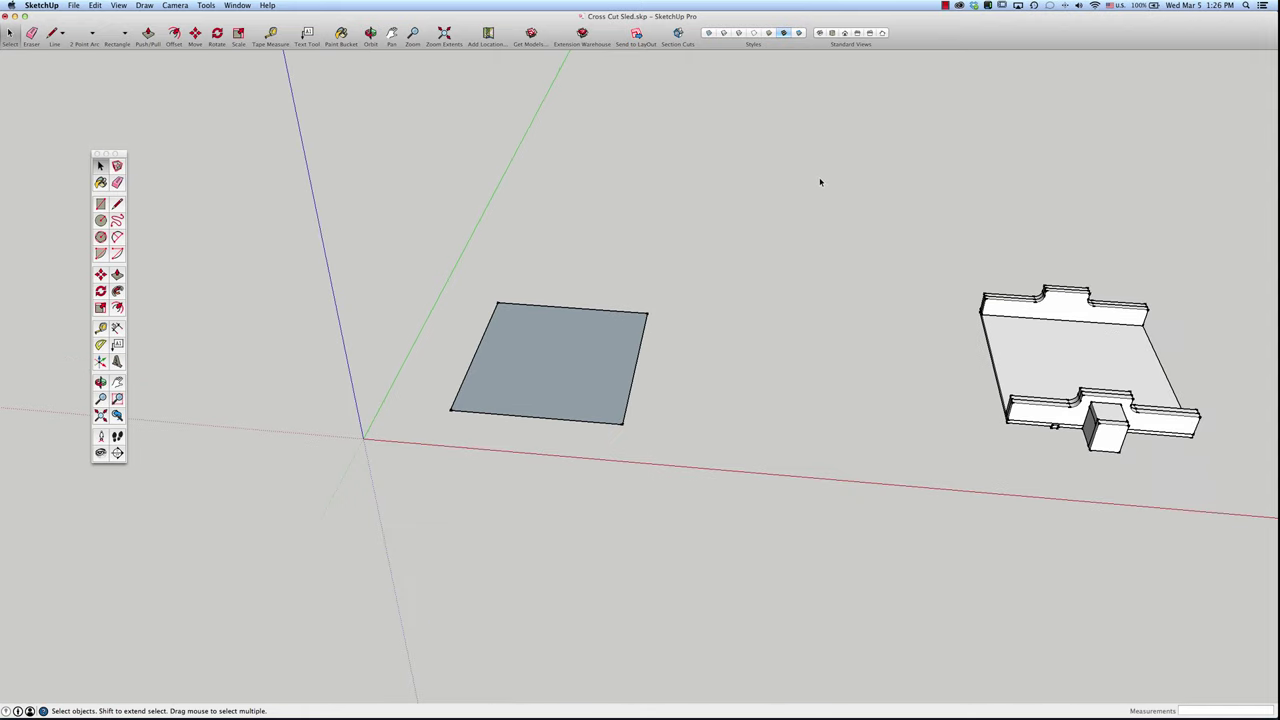
{"action": "key", "text": "r"}
{"action": "left_click", "coordinate": [773, 223]}
{"action": "left_click", "coordinate": [955, 121]}
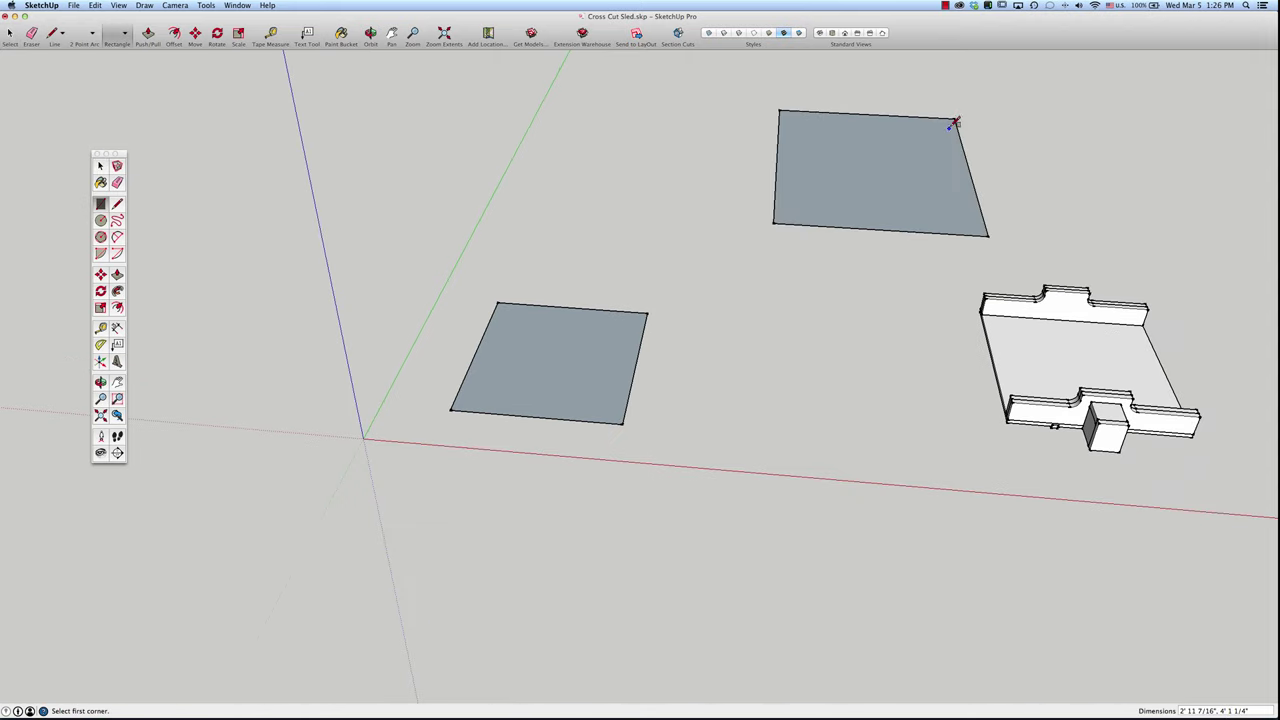
{"action": "scroll", "coordinate": [891, 183], "scroll_direction": "down", "scroll_amount": 2}
{"action": "scroll", "coordinate": [1014, 100], "scroll_direction": "up", "scroll_amount": 4}
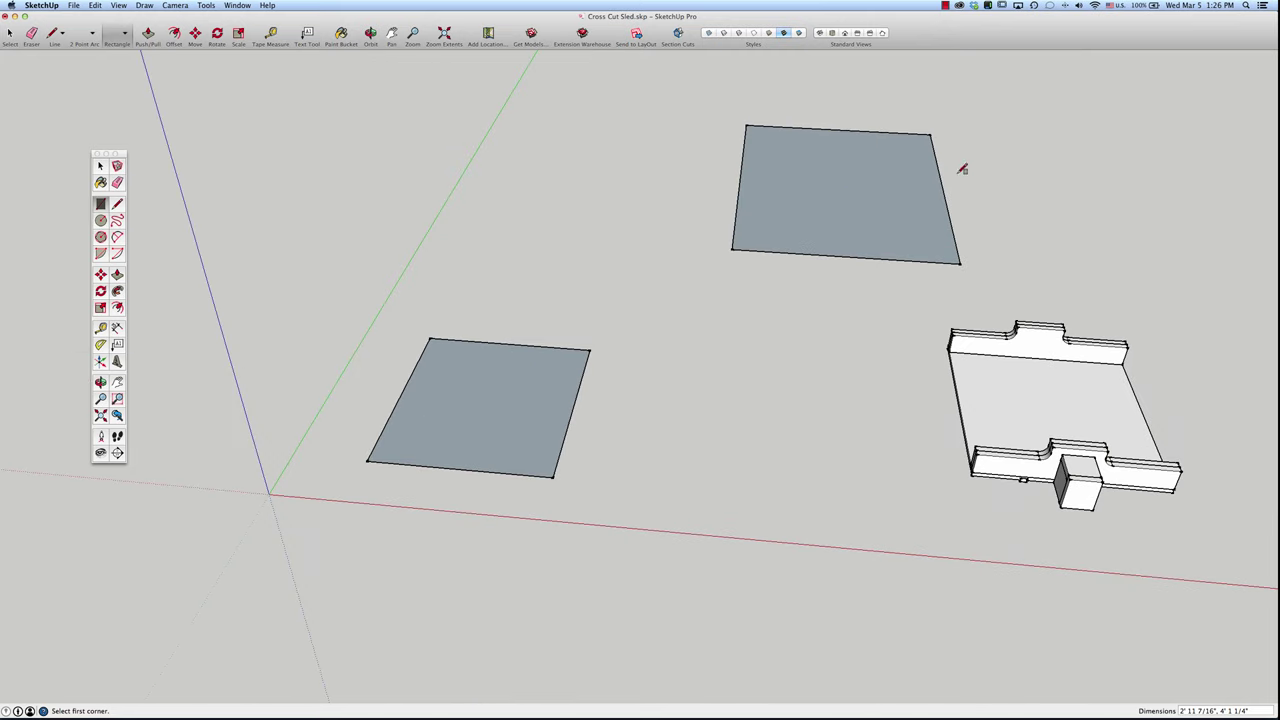
Step: Draw a circle of about 1' 5/8" radius across the ungrouped rectangle's right edge and move its overhanging part about 3 1/2"
{"action": "key", "text": "c"}
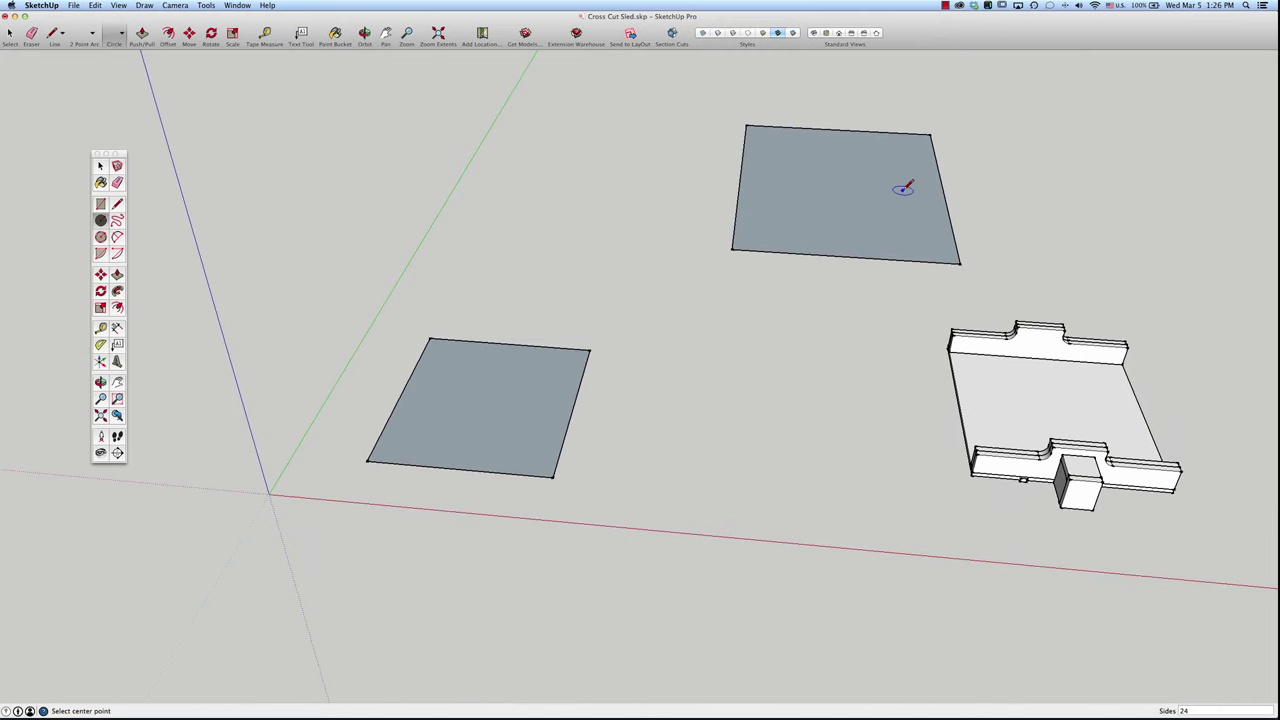
{"action": "left_click", "coordinate": [920, 193]}
{"action": "left_click", "coordinate": [968, 170]}
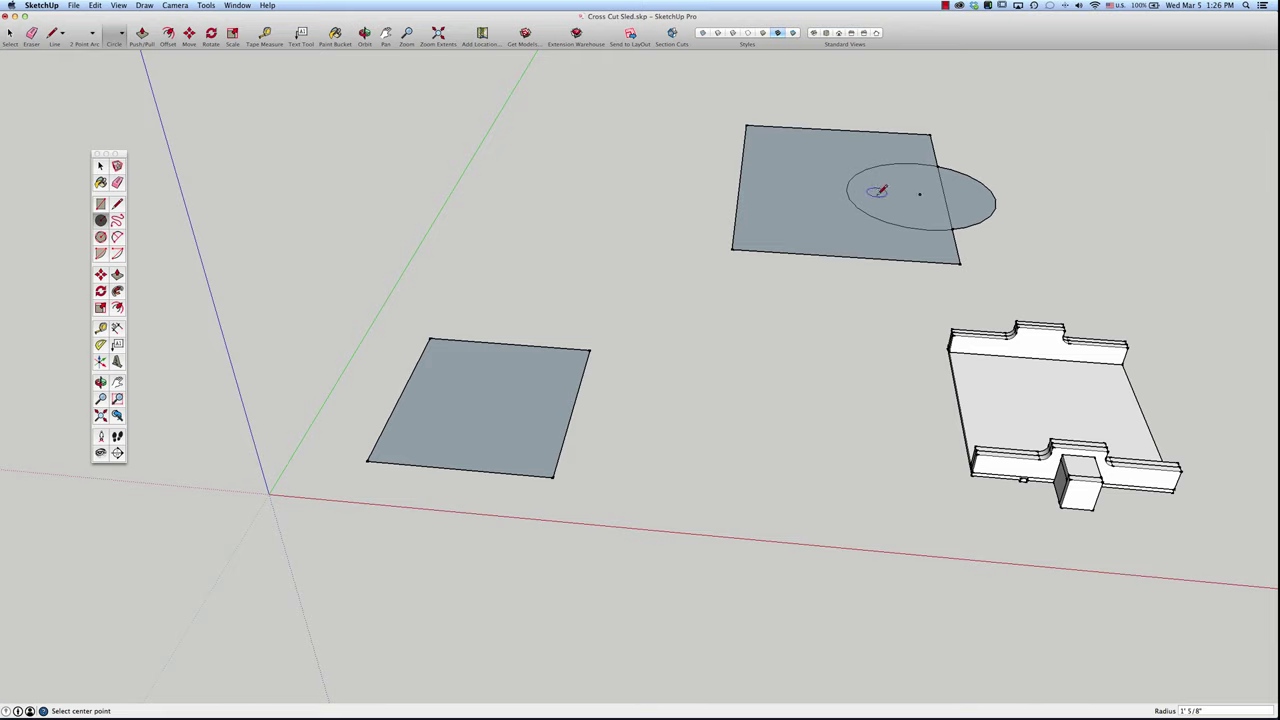
{"action": "key", "text": "space"}
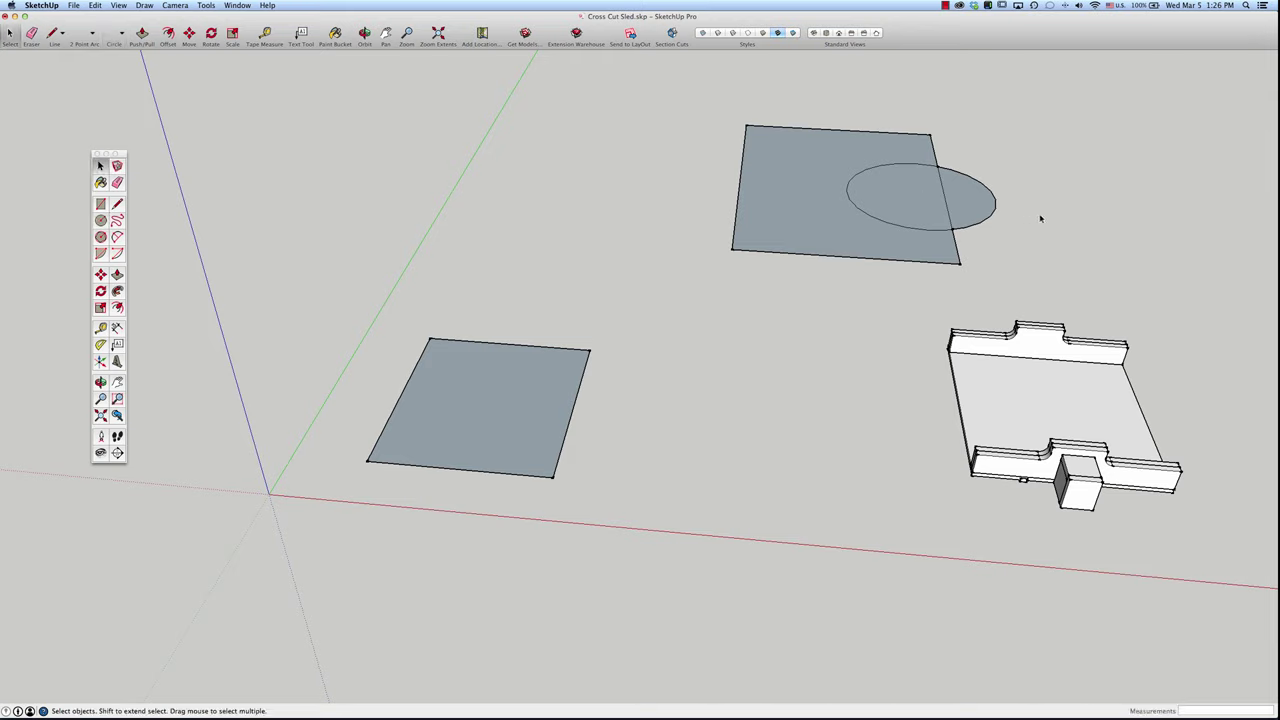
{"action": "key", "text": "m"}
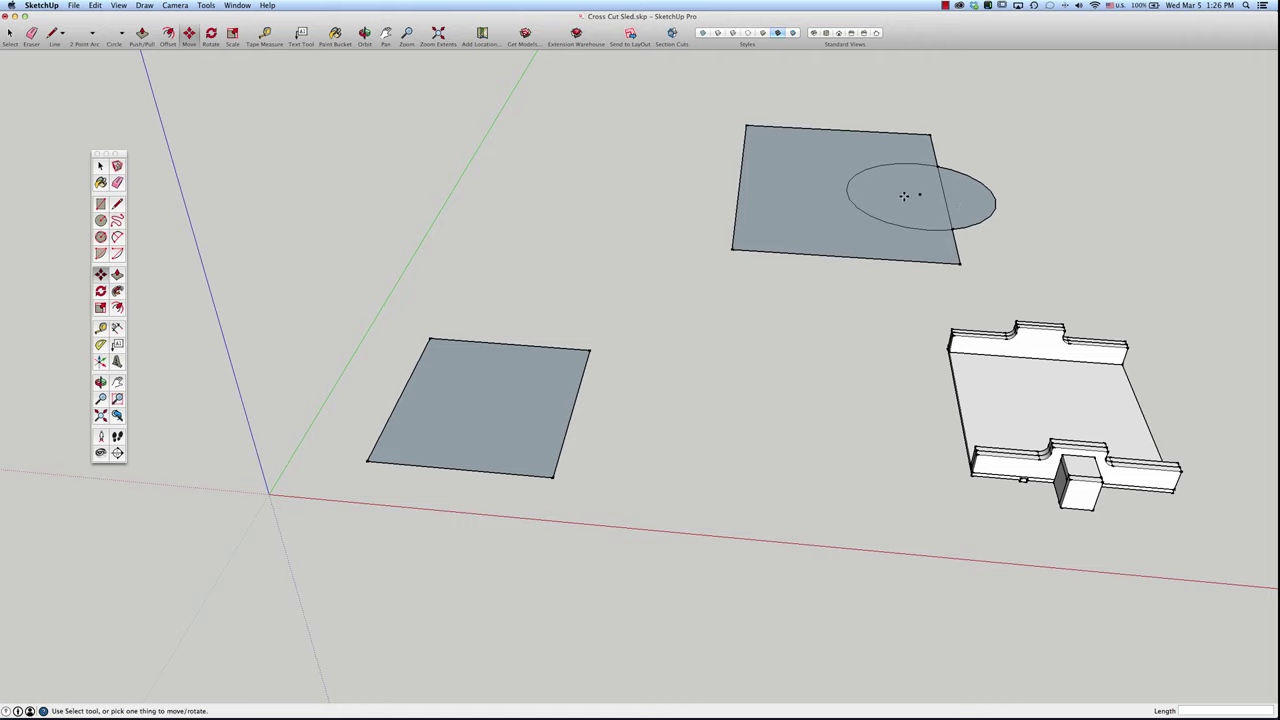
{"action": "left_click", "coordinate": [966, 194]}
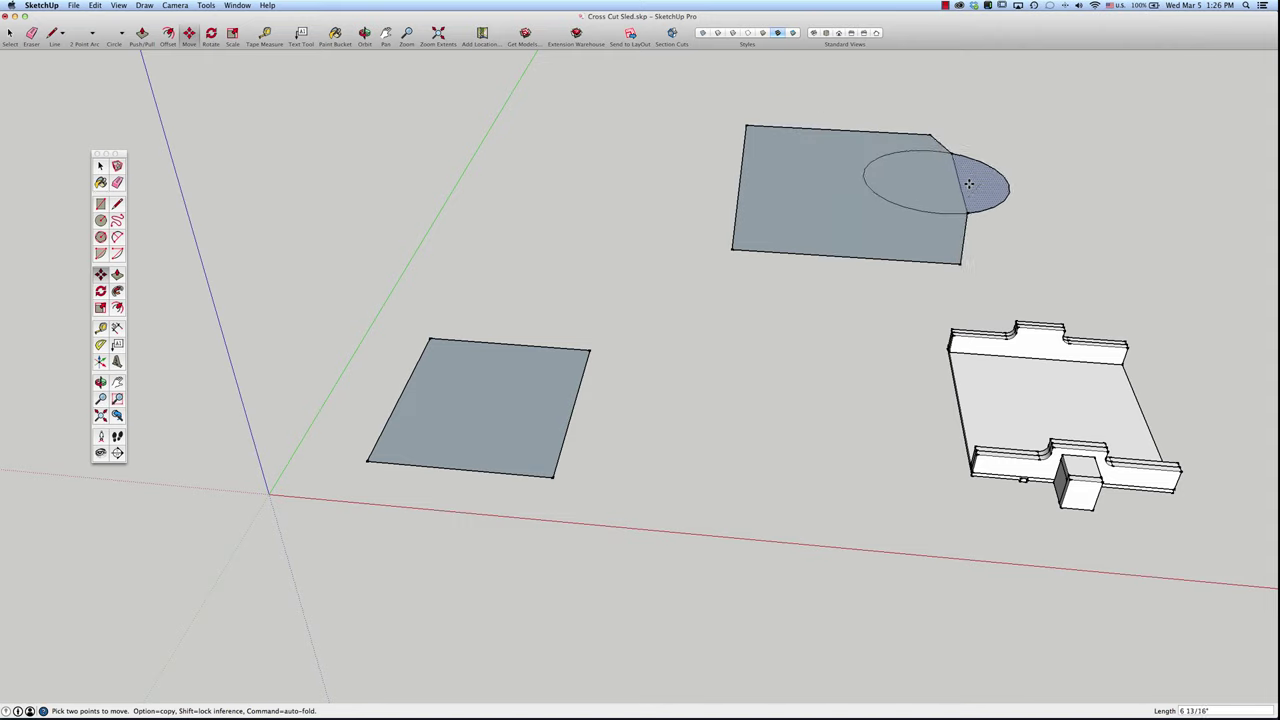
{"action": "left_click", "coordinate": [960, 183]}
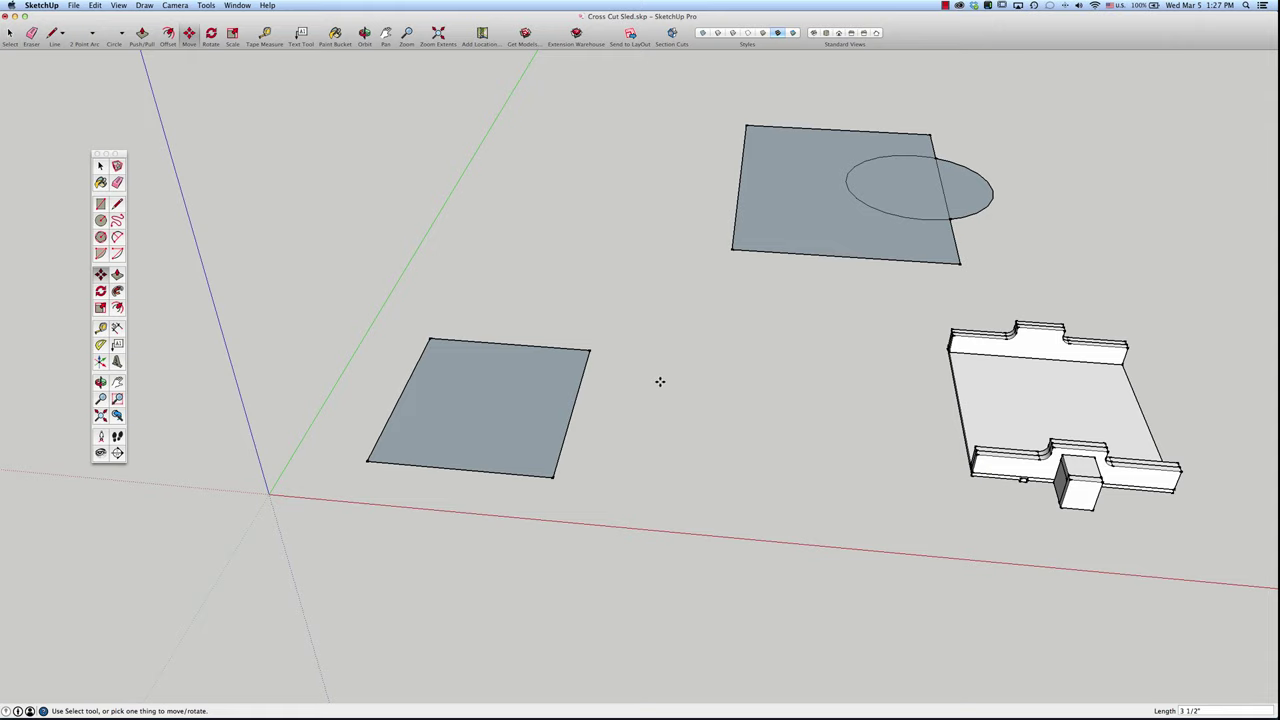
Step: Draw a circle of about 9 3/16" radius across the right edge of the grouped rectangle
{"action": "key", "text": "c"}
{"action": "left_click", "coordinate": [542, 390]}
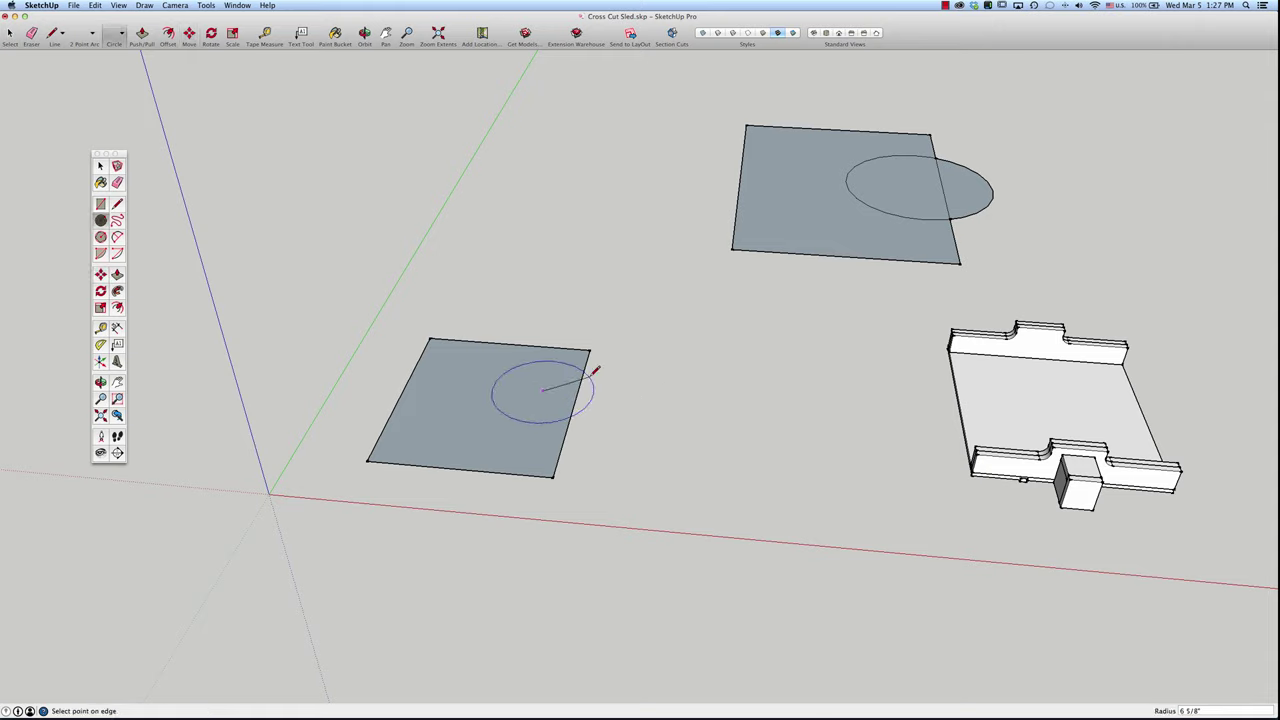
{"action": "left_click", "coordinate": [612, 382]}
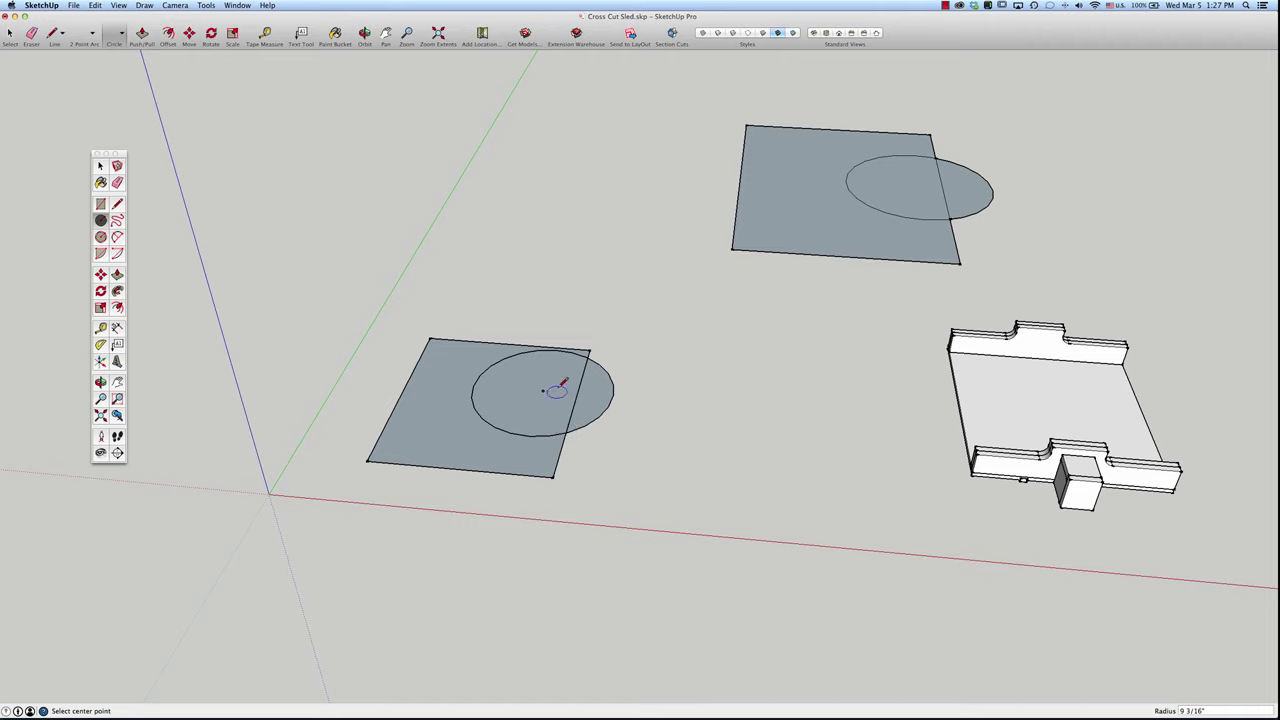
Step: Move the grouped rectangle about 3 1/2" back along the ground beneath the circle
{"action": "key", "text": "m"}
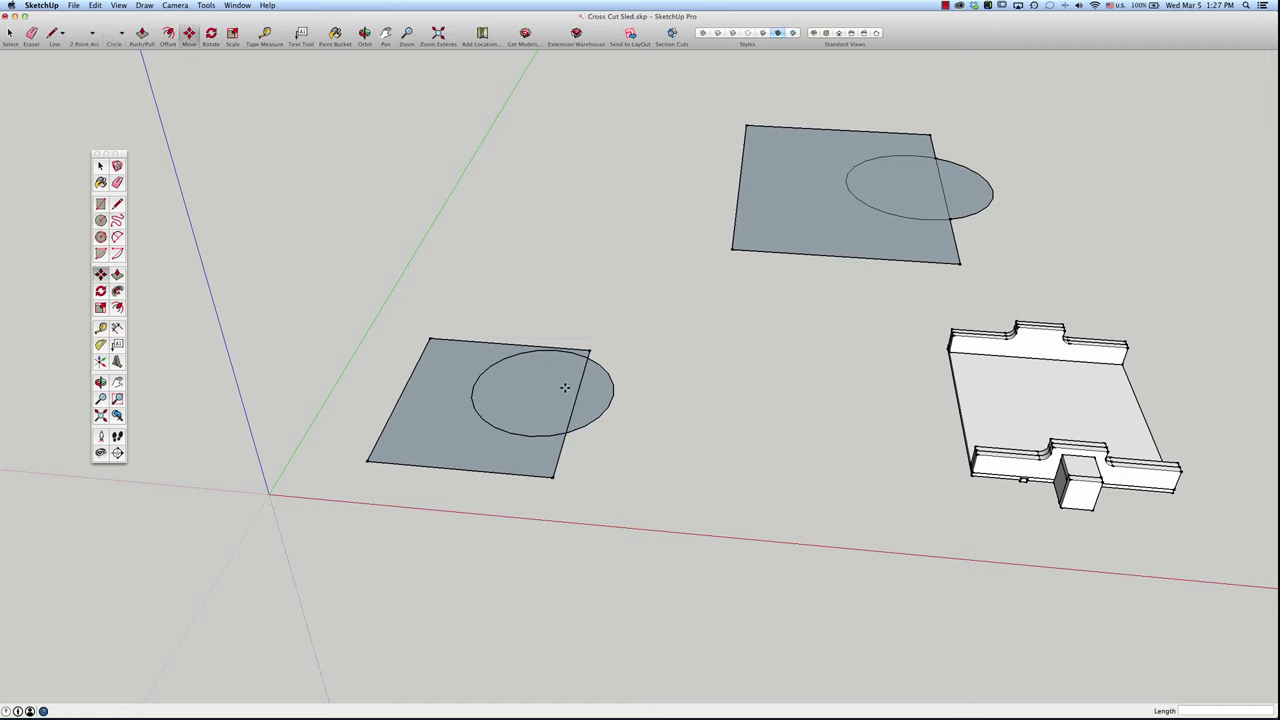
{"action": "left_click", "coordinate": [457, 417]}
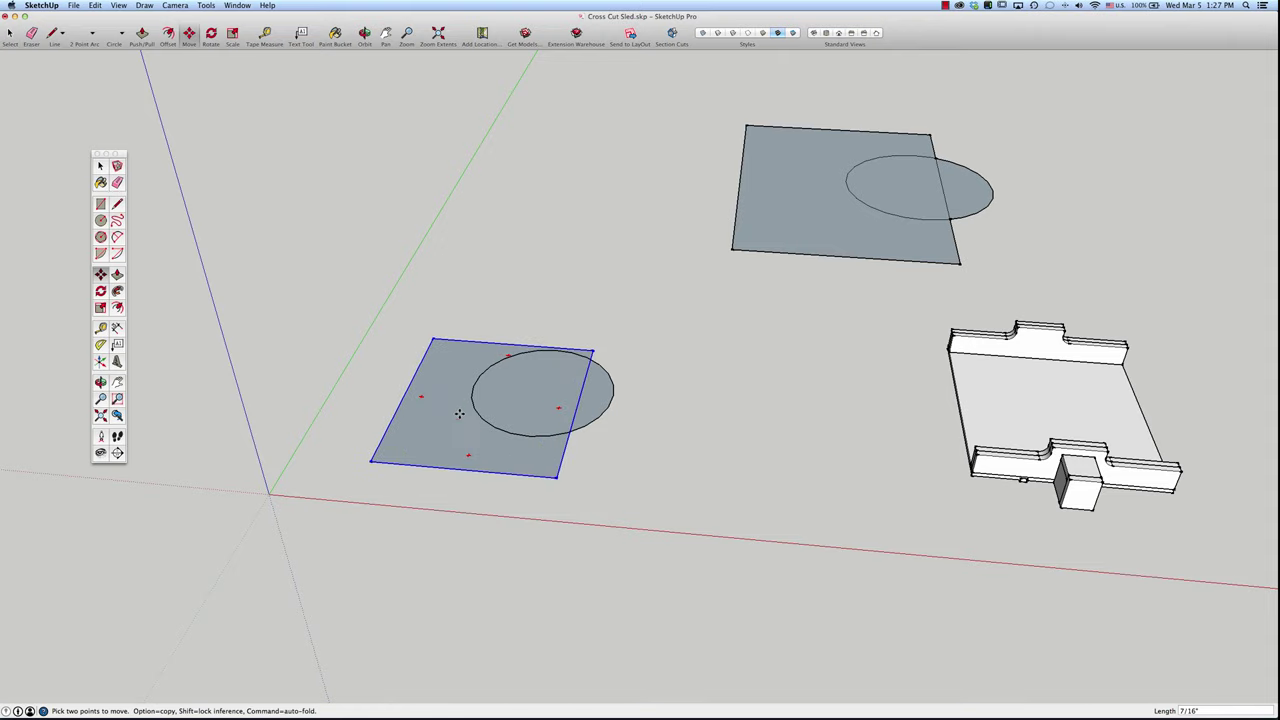
{"action": "left_click", "coordinate": [479, 398]}
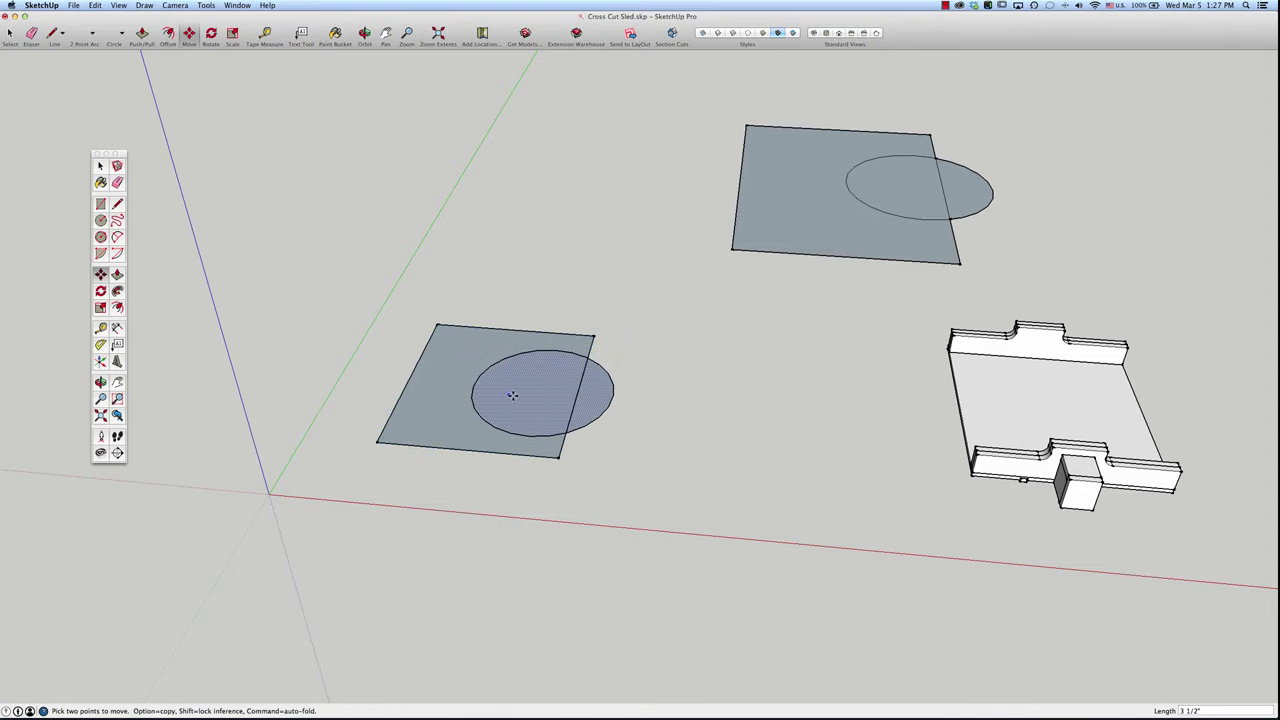
Step: Delete the circle over the grouped rectangle and the whole ungrouped rectangle with its circle
{"action": "scroll", "coordinate": [660, 354], "scroll_direction": "up", "scroll_amount": 4}
{"action": "key", "text": "space"}
{"action": "left_click", "coordinate": [569, 412]}
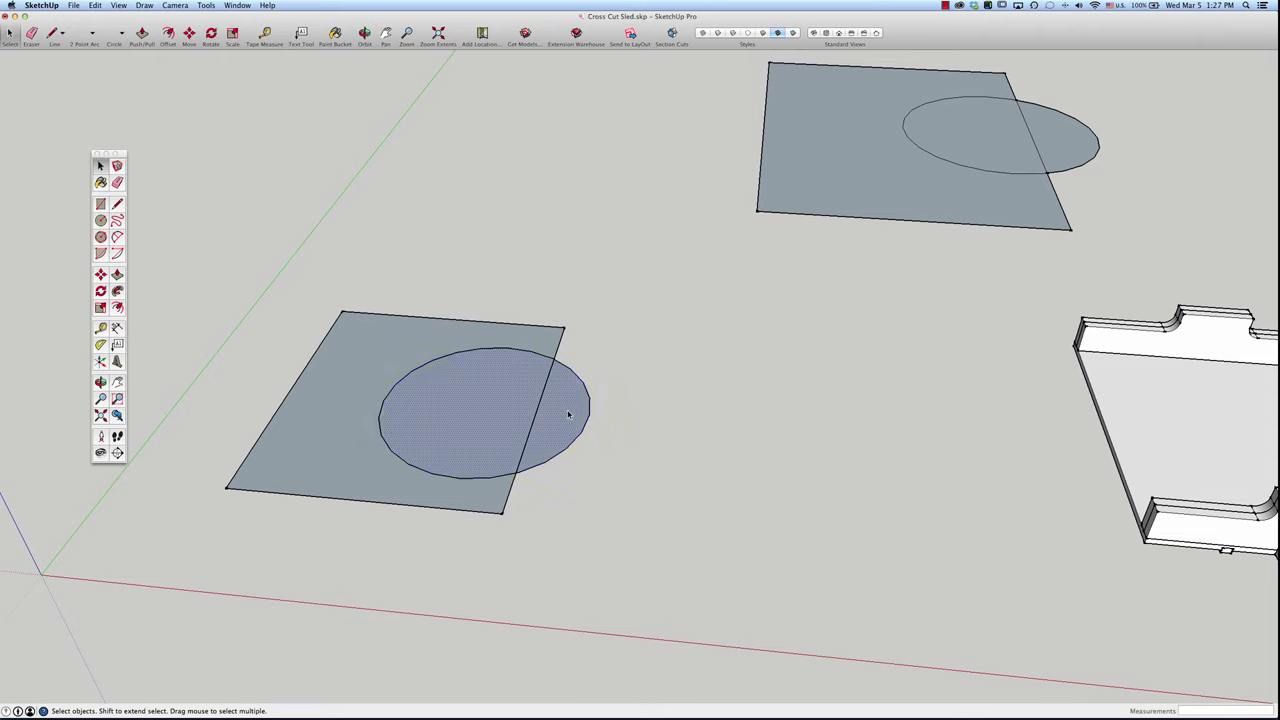
{"action": "key", "text": "Delete"}
{"action": "middle_click_drag", "start_coordinate": [566, 414], "coordinate": [916, 263]}
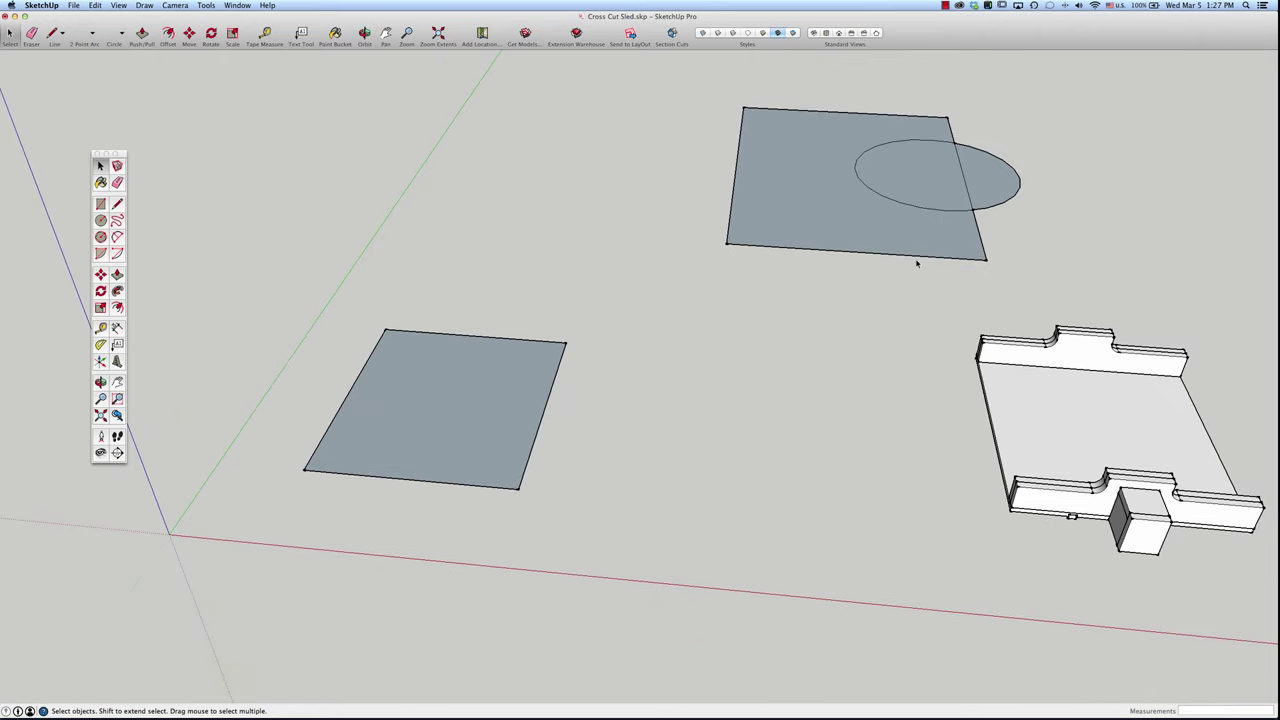
{"action": "left_click_drag", "start_coordinate": [684, 78], "coordinate": [1051, 277]}
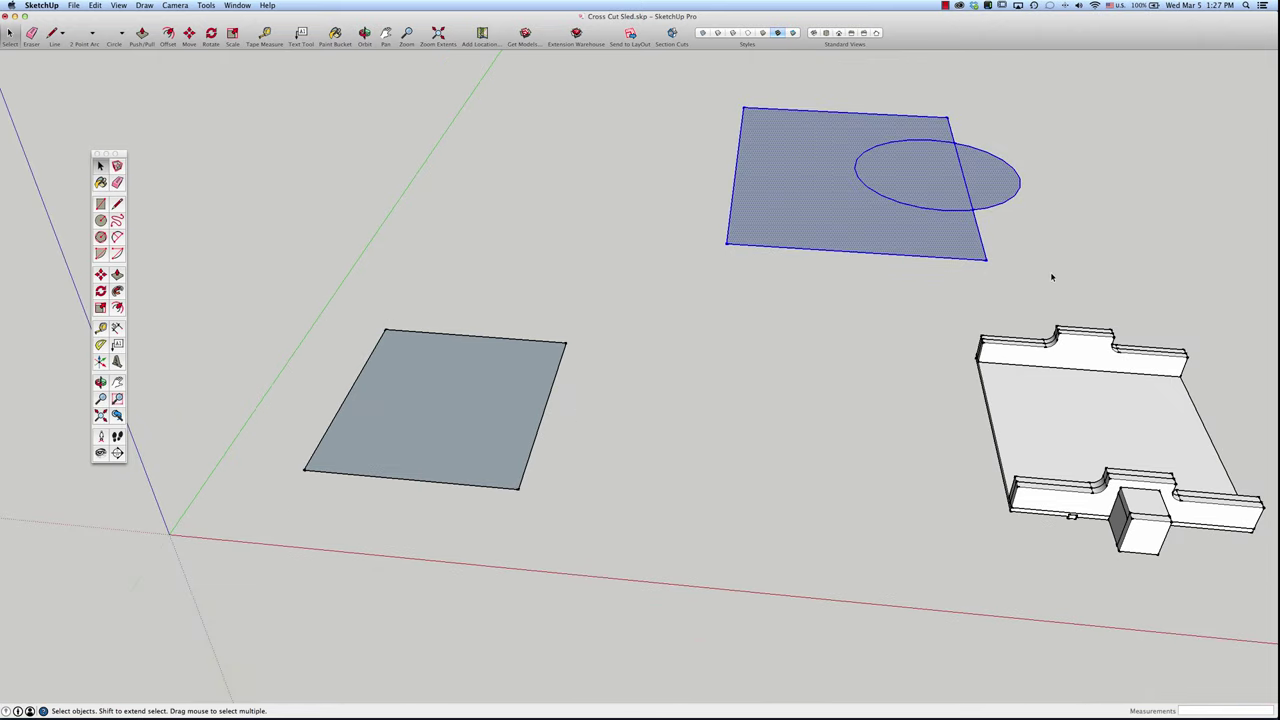
{"action": "key", "text": "Delete"}
Step: Open the rectangle group, push/pull its face up to a thickness of 1/2", and close the group
{"action": "middle_click_drag", "start_coordinate": [1051, 277], "coordinate": [440, 396]}
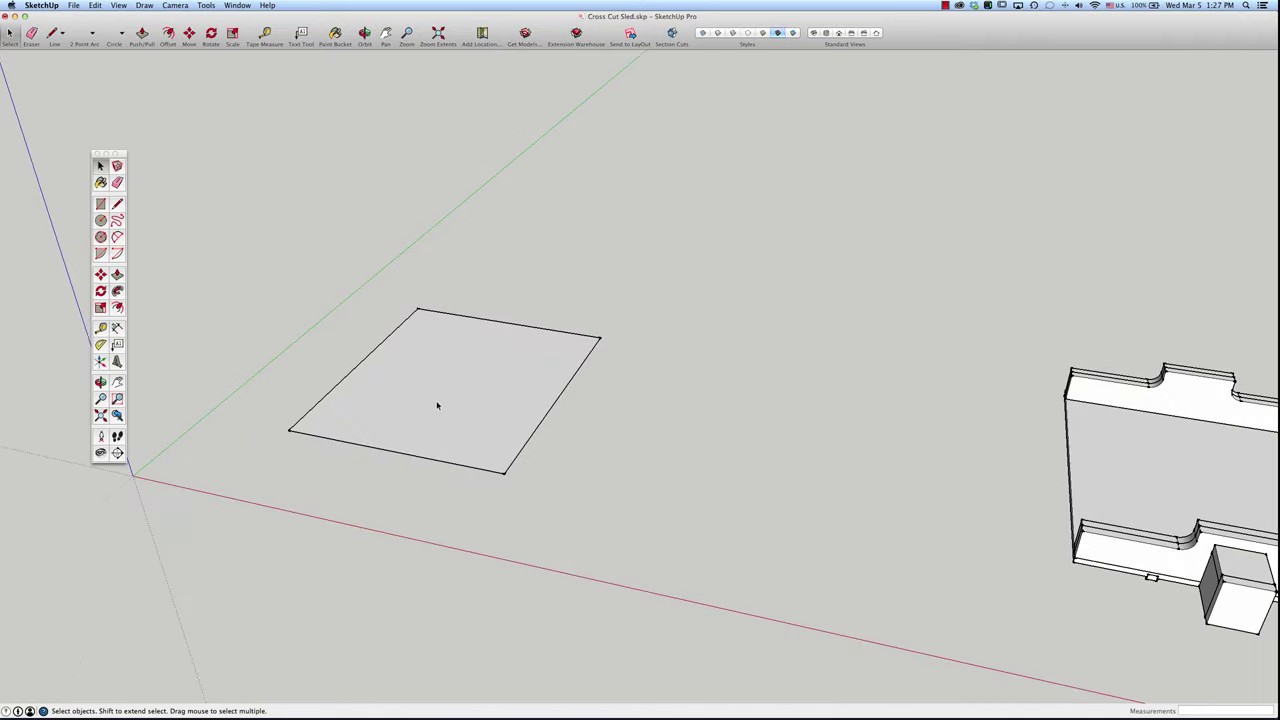
{"action": "double_click", "coordinate": [451, 395]}
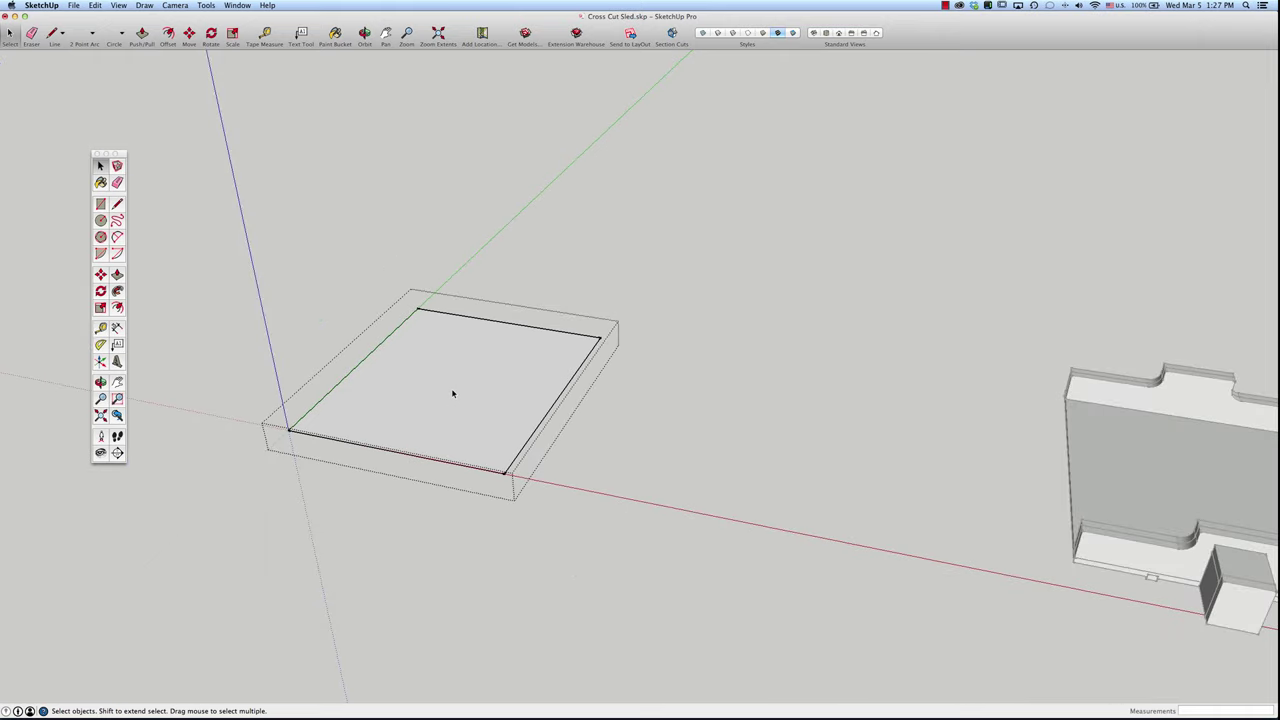
{"action": "left_click", "coordinate": [452, 393]}
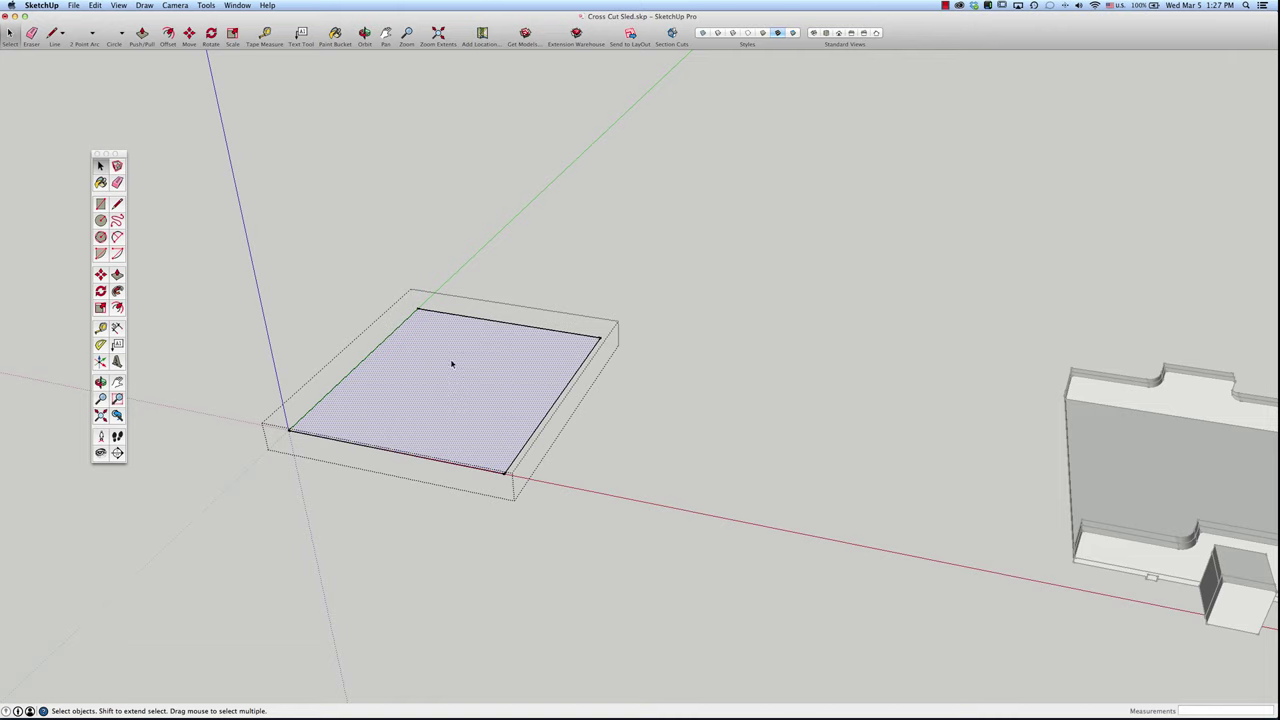
{"action": "key", "text": "p"}
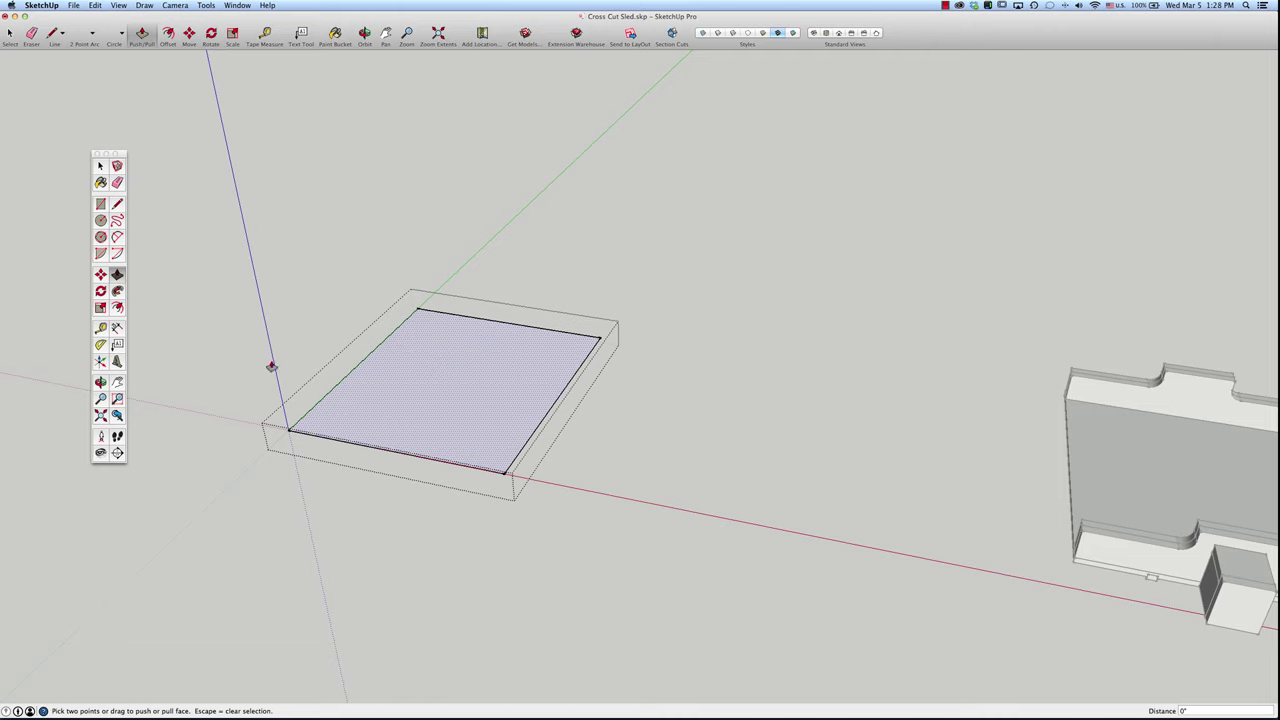
{"action": "left_click", "coordinate": [443, 402]}
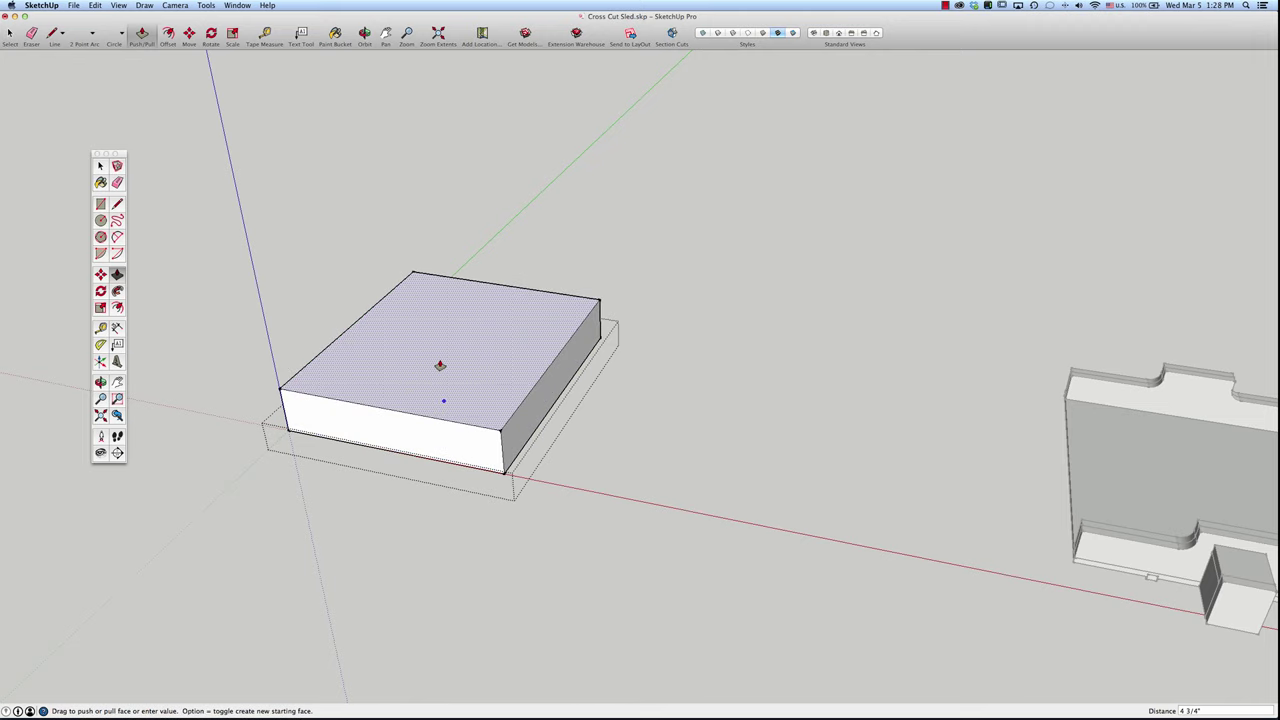
{"action": "left_click", "coordinate": [447, 118]}
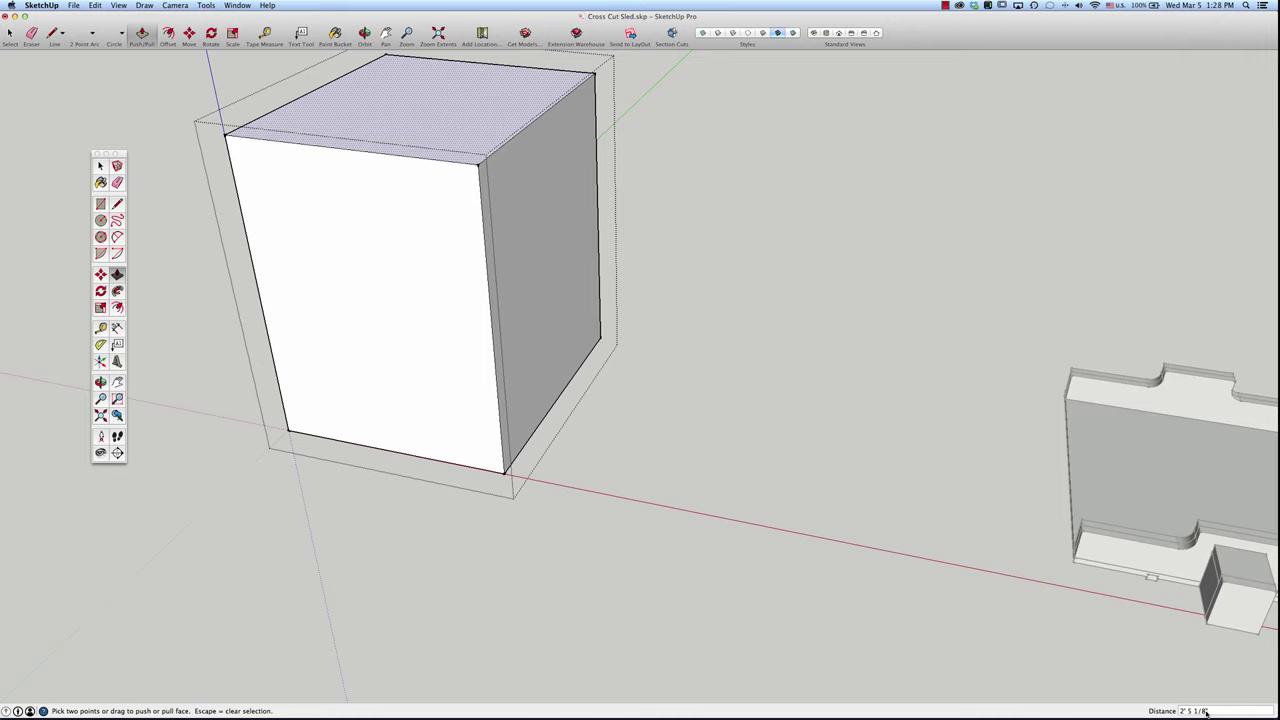
{"action": "type", "text": "1/2"}
{"action": "key", "text": "Return"}
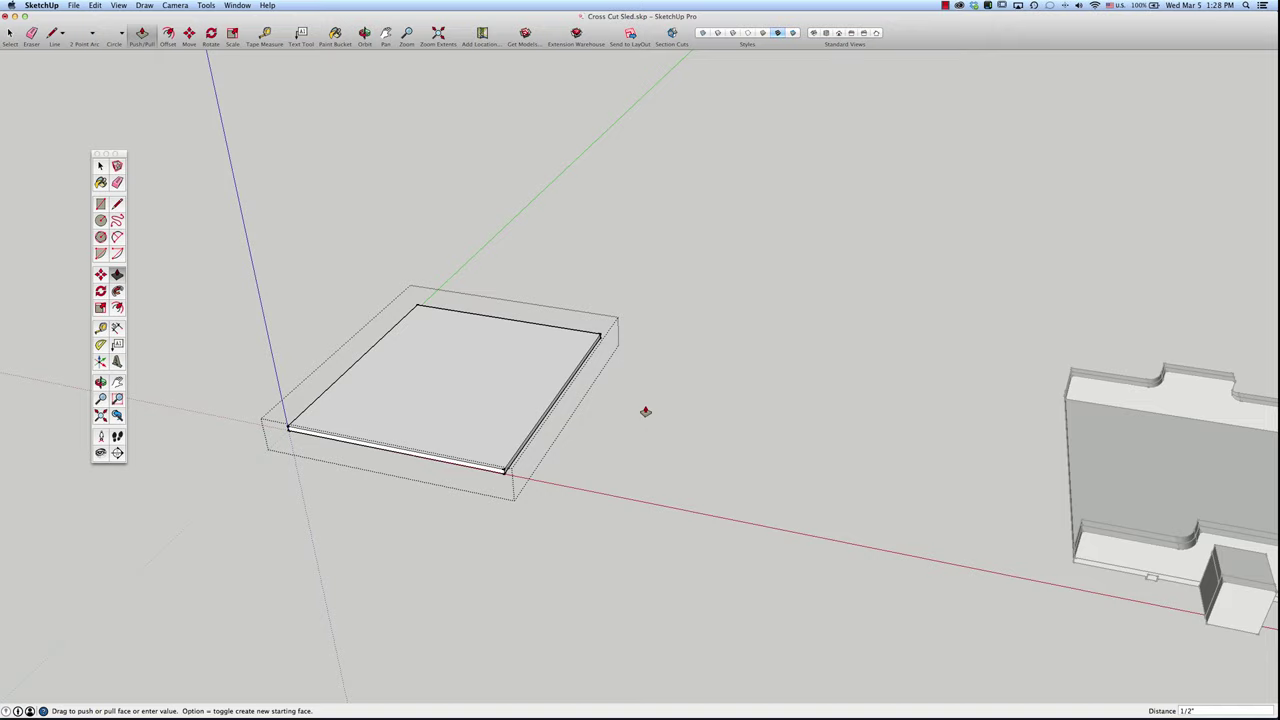
{"action": "key", "text": "Escape"}
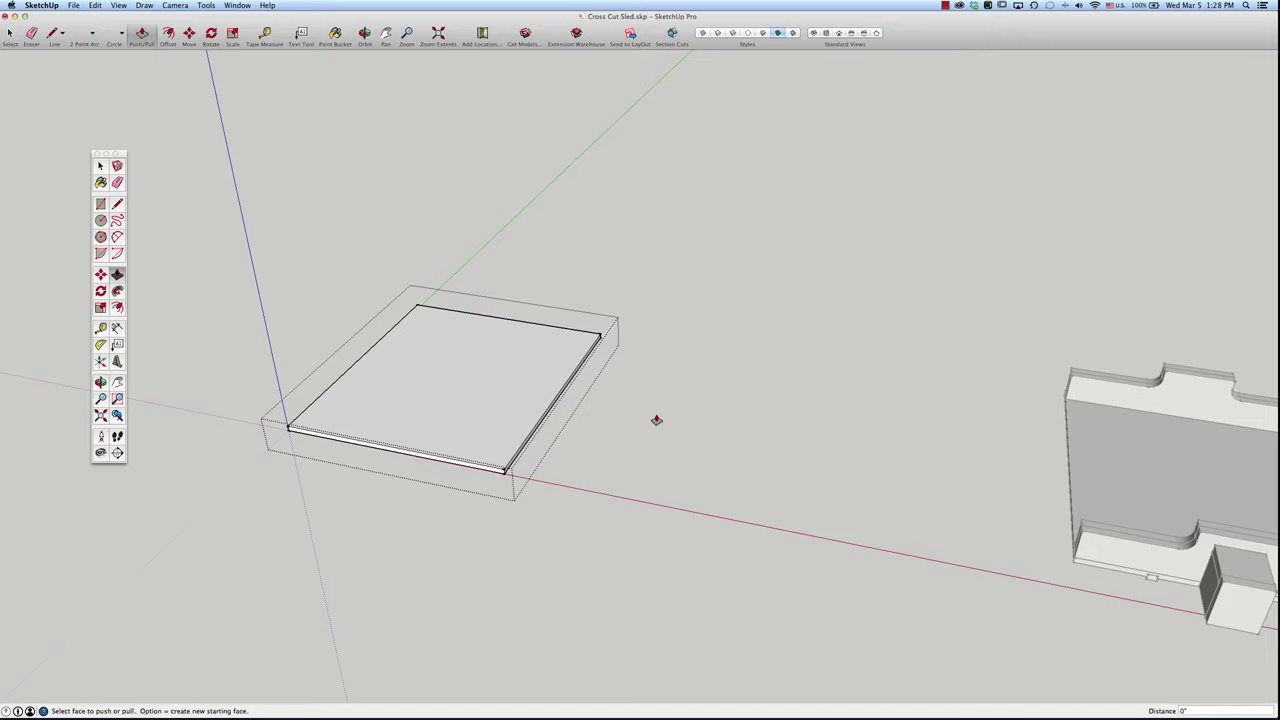
{"action": "key", "text": "space"}
{"action": "left_click", "coordinate": [717, 374]}
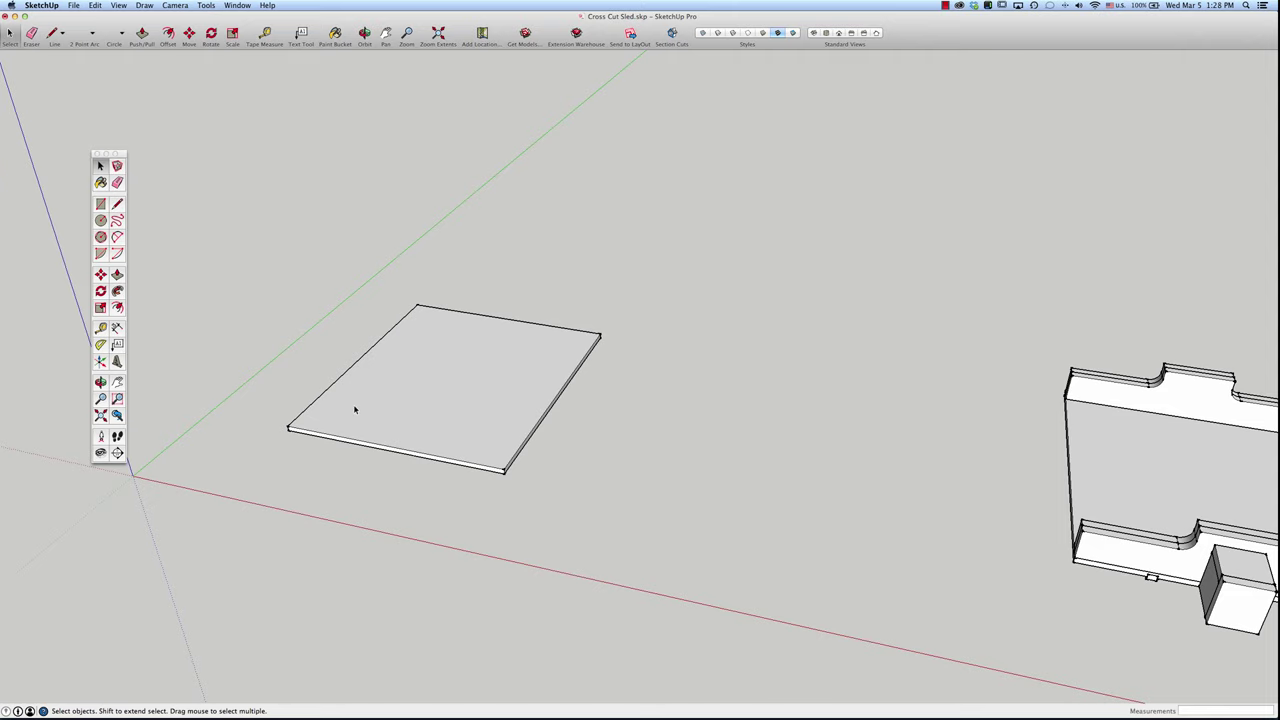
Step: Place a Tape Measure guide on the underside of the base, parallel to its side edge along the green axis
{"action": "key", "text": "o"}
{"action": "left_click_drag", "start_coordinate": [371, 394], "coordinate": [415, 248]}
{"action": "scroll", "coordinate": [341, 330], "scroll_direction": "up", "scroll_amount": 3}
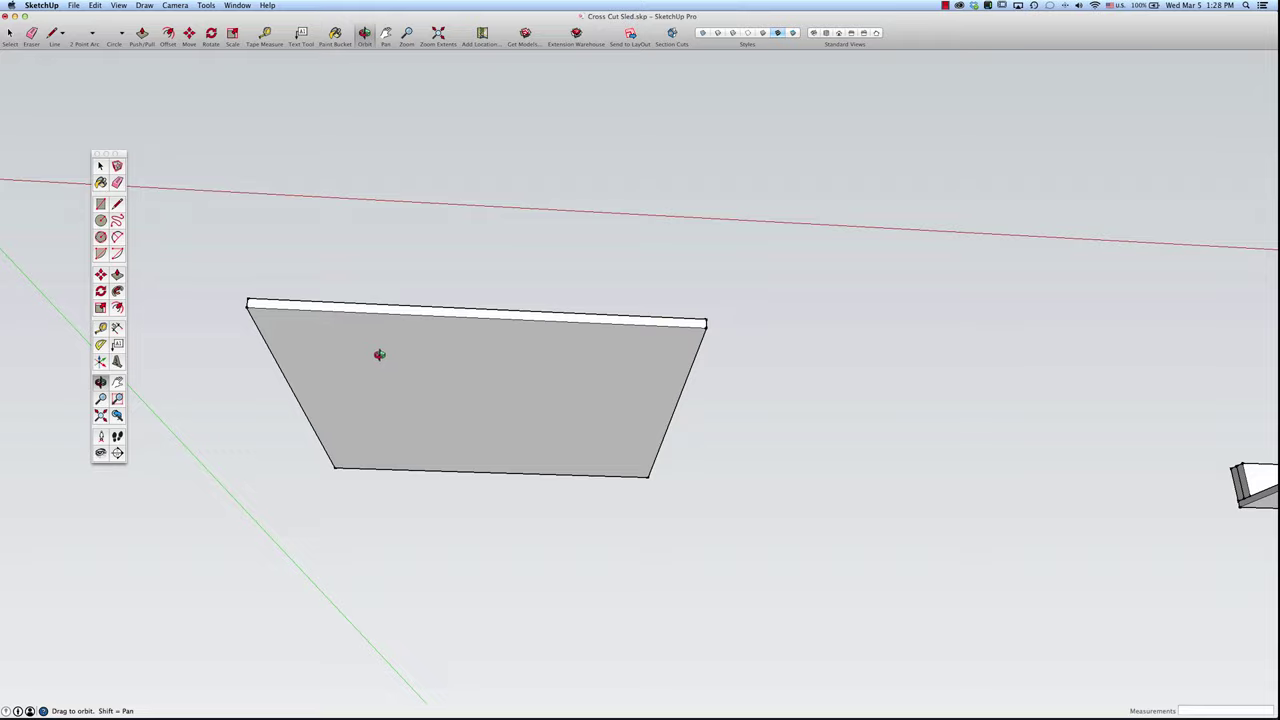
{"action": "key", "text": "t"}
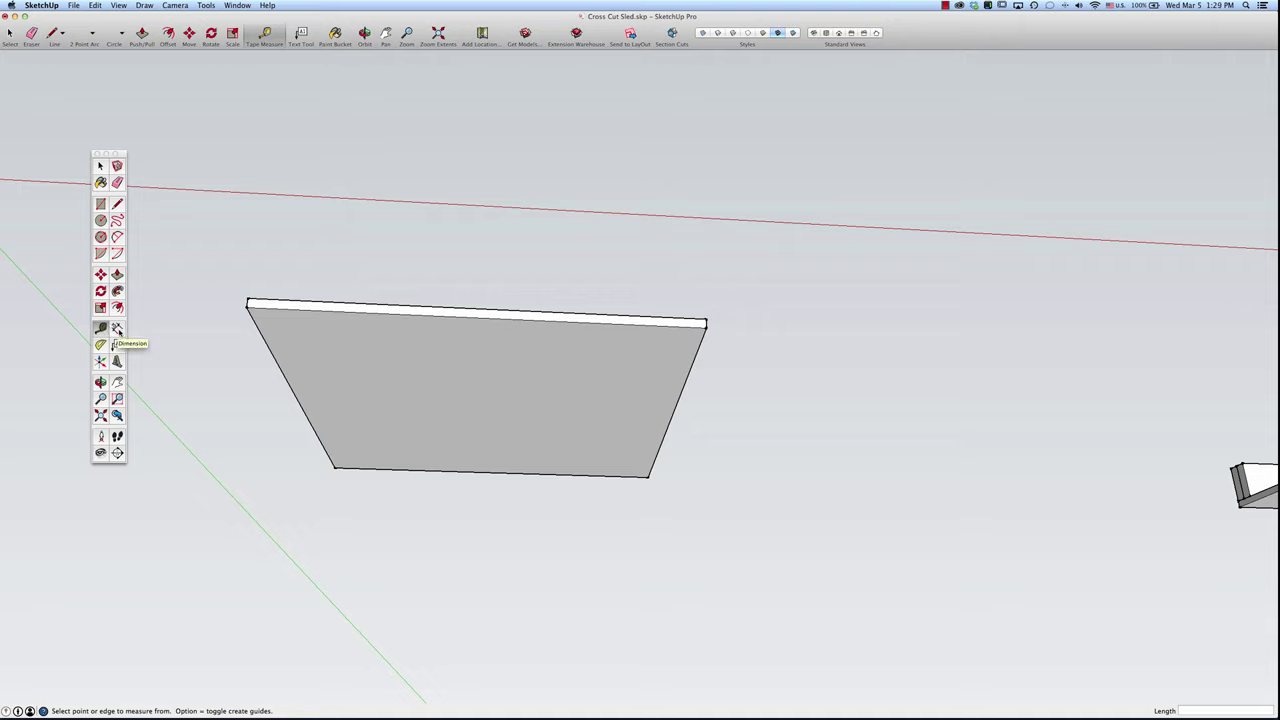
{"action": "left_click", "coordinate": [271, 349]}
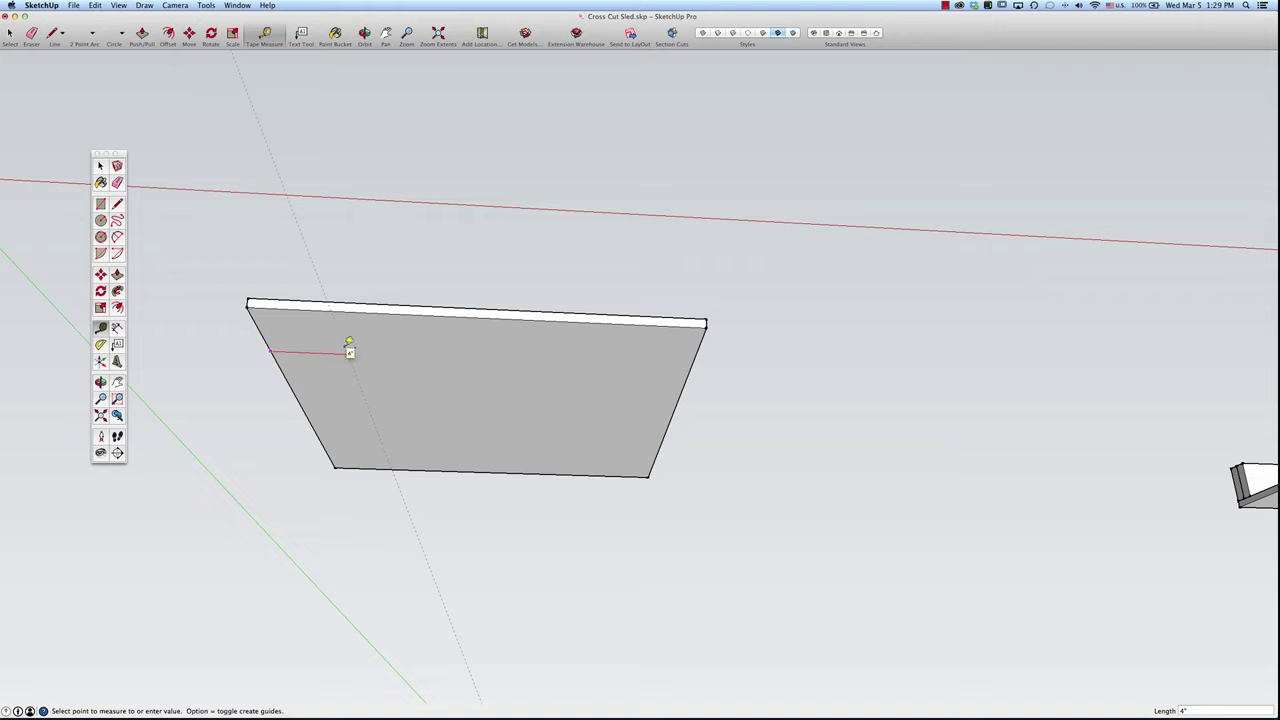
{"action": "left_click", "coordinate": [348, 345]}
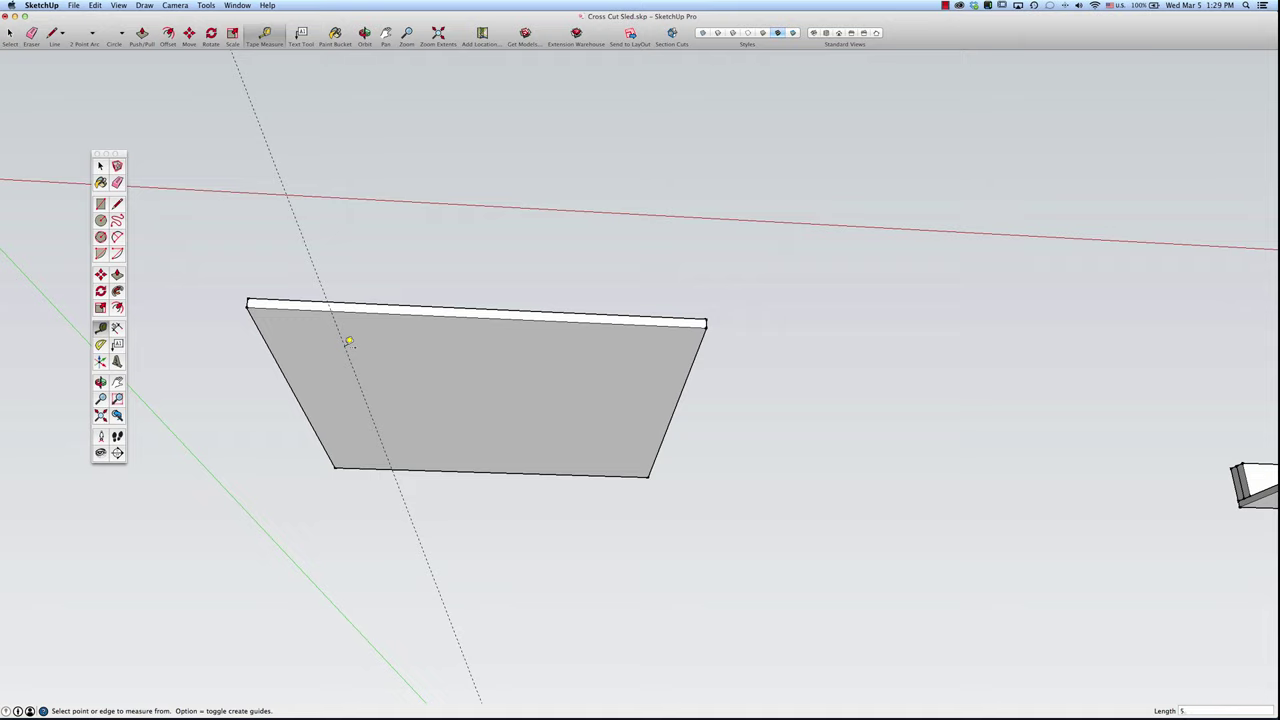
{"action": "key", "text": "super+z"}
Step: Add a second parallel guide on the underside, .75" inward from the first guide
{"action": "left_click", "coordinate": [393, 398]}
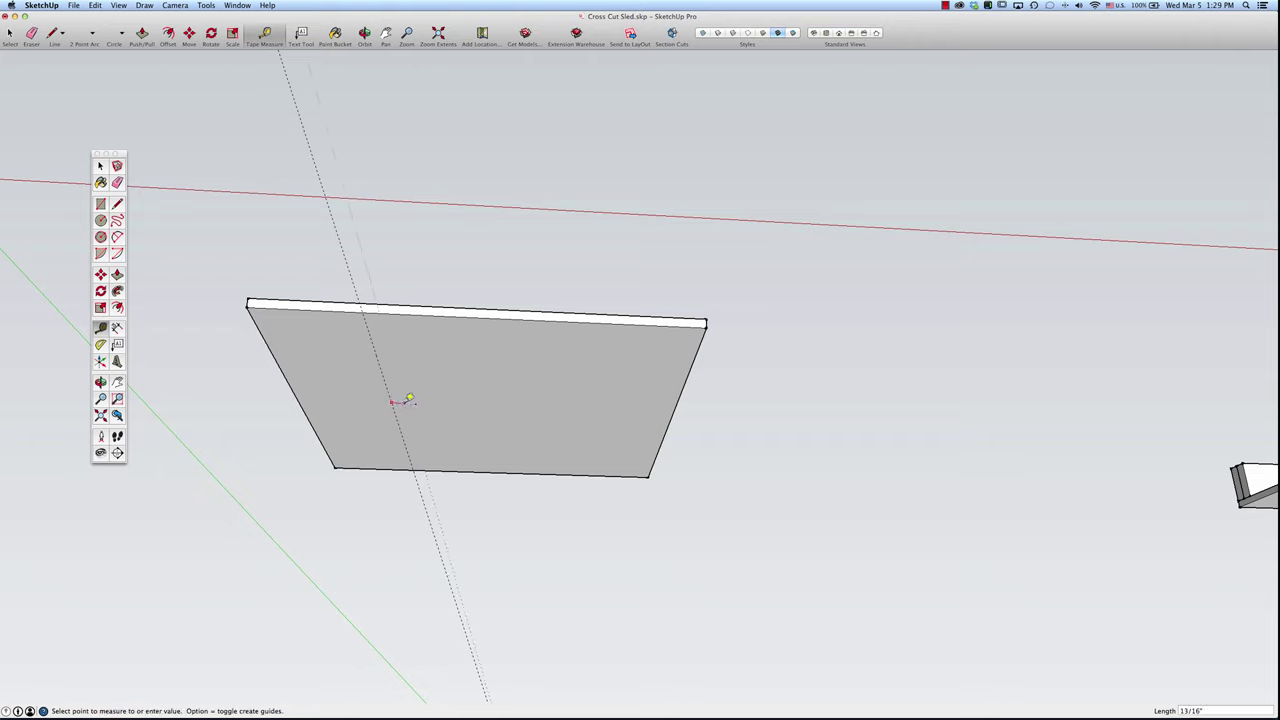
{"action": "type", "text": "."}
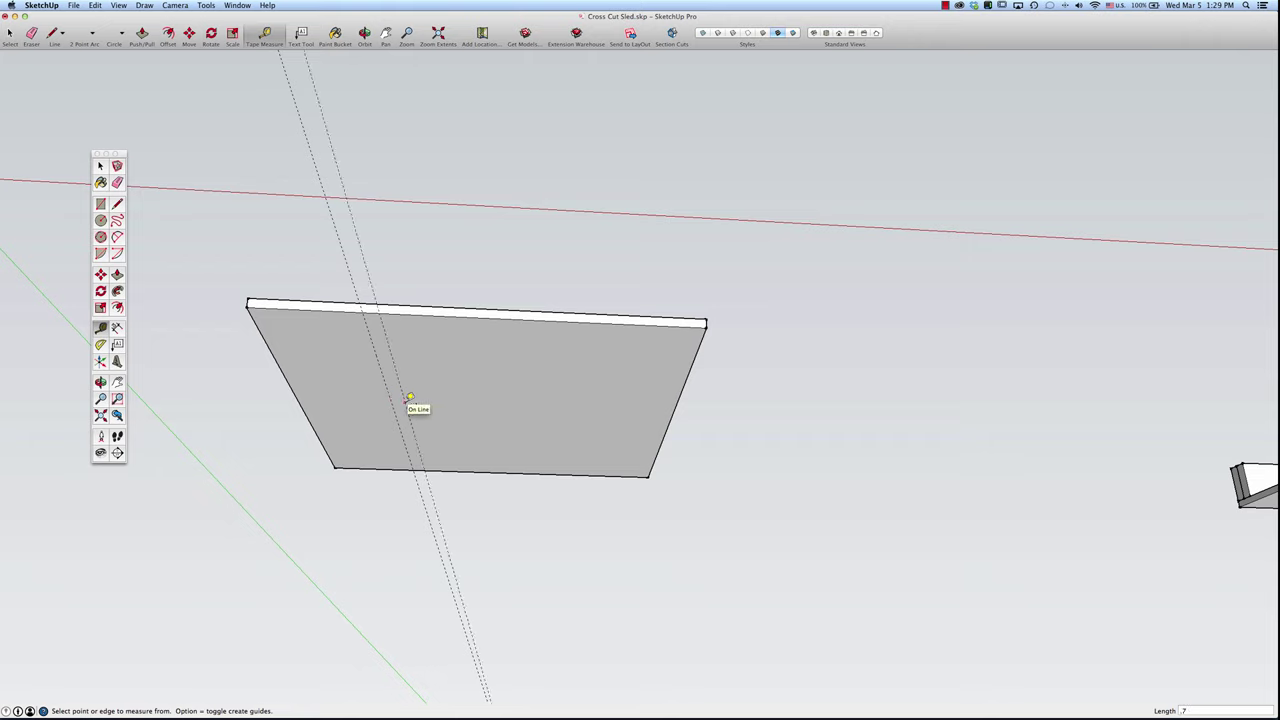
{"action": "type", "text": "75\""}
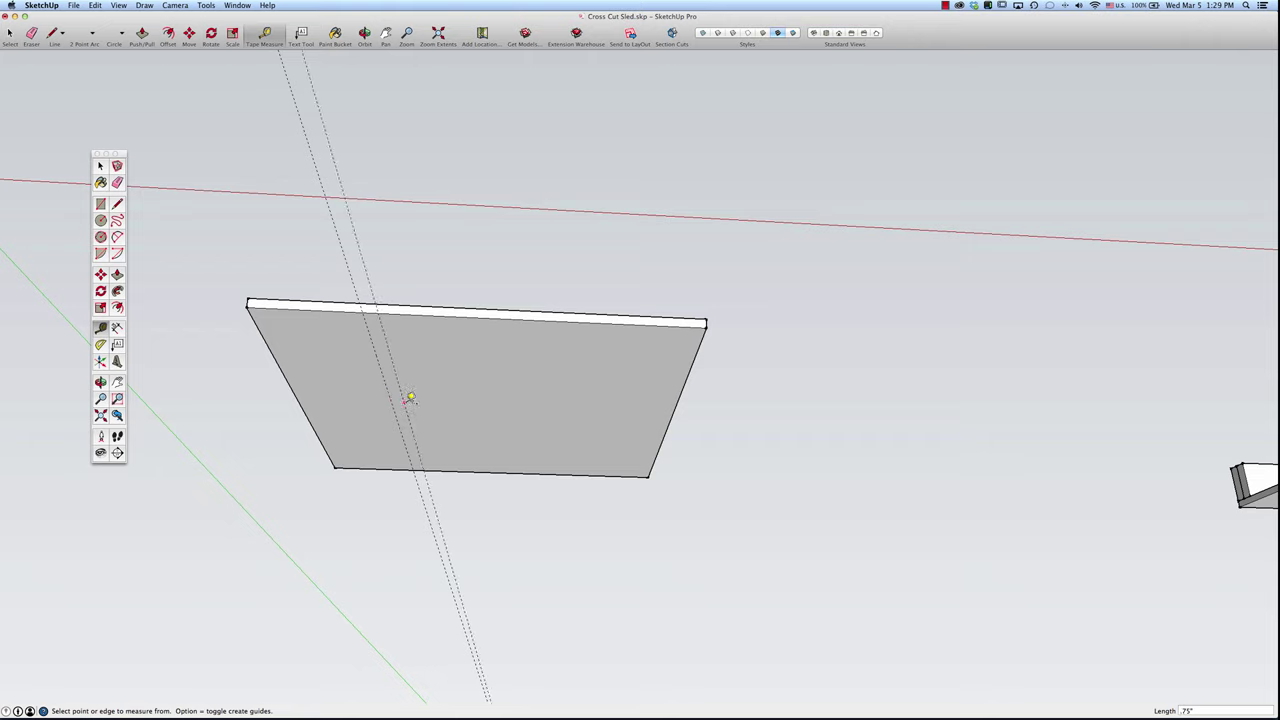
Step: Open the base group and draw a line across its underside along the outer guide, from one edge to the opposite edge
{"action": "scroll", "coordinate": [376, 304], "scroll_direction": "up", "scroll_amount": 2}
{"action": "scroll", "coordinate": [376, 304], "scroll_direction": "up", "scroll_amount": 1}
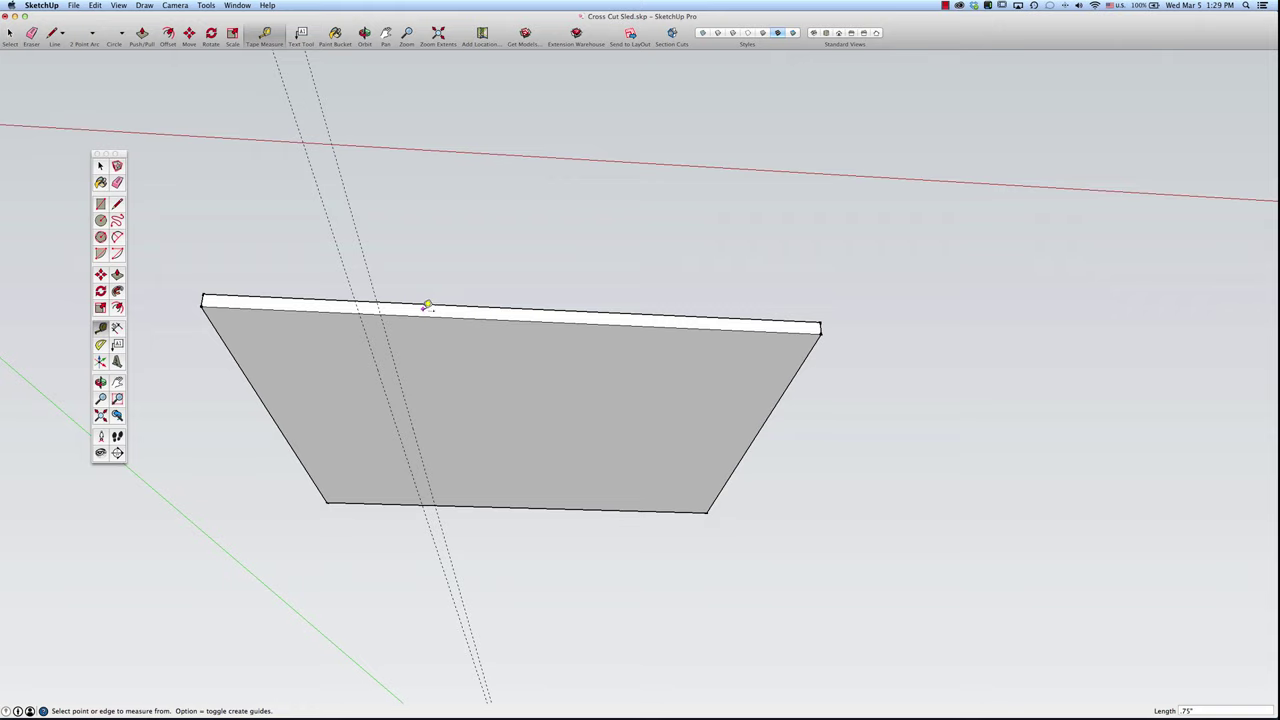
{"action": "scroll", "coordinate": [393, 306], "scroll_direction": "up", "scroll_amount": 1}
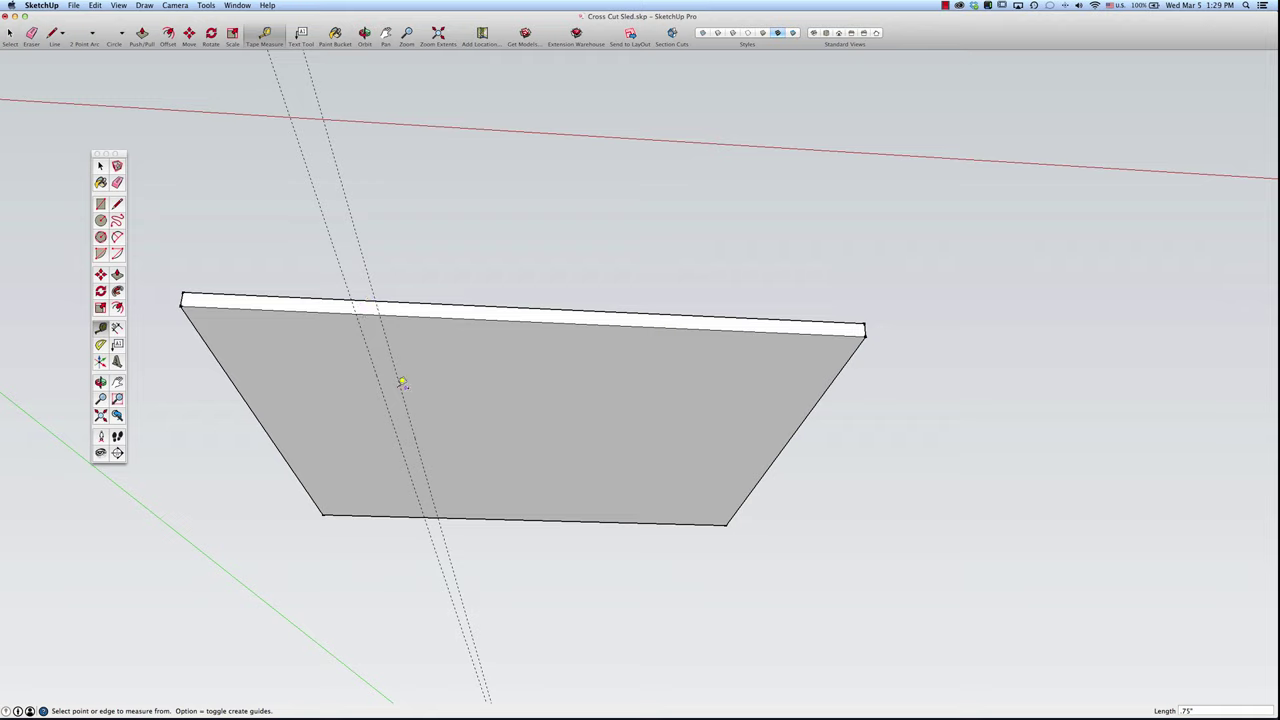
{"action": "key", "text": "space"}
{"action": "double_click", "coordinate": [461, 394]}
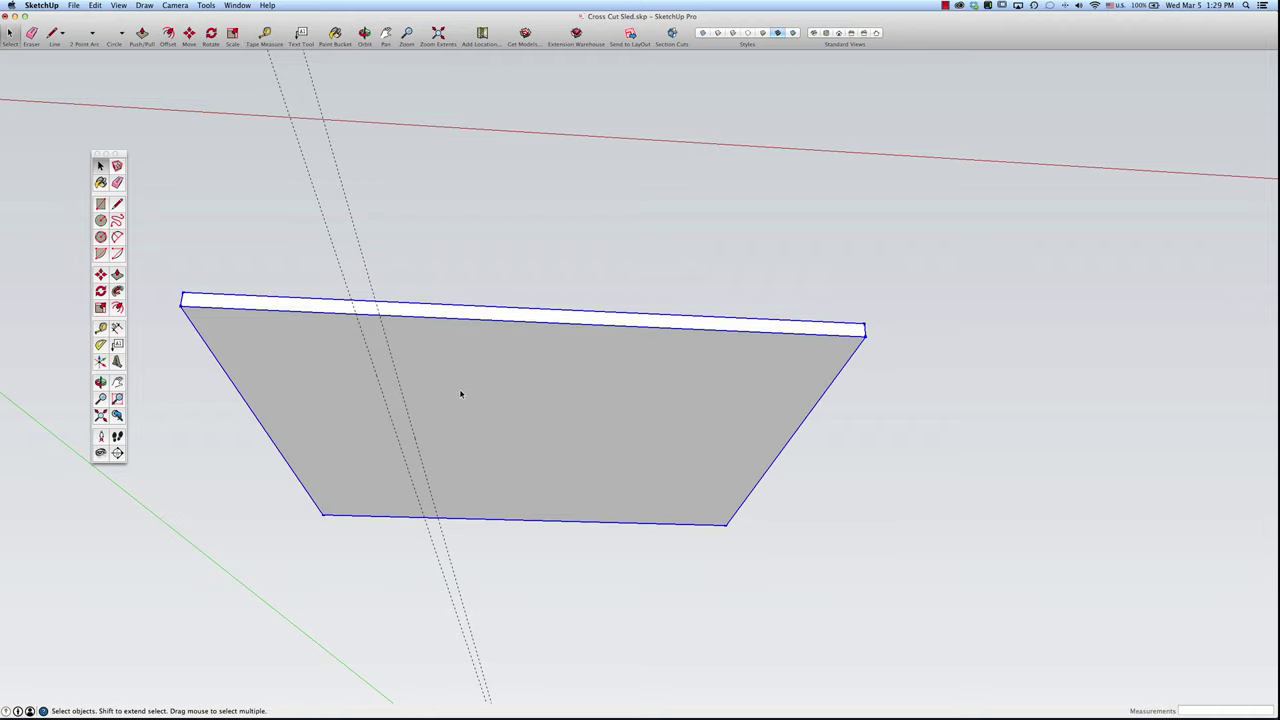
{"action": "key", "text": "super+g"}
{"action": "double_click", "coordinate": [461, 394]}
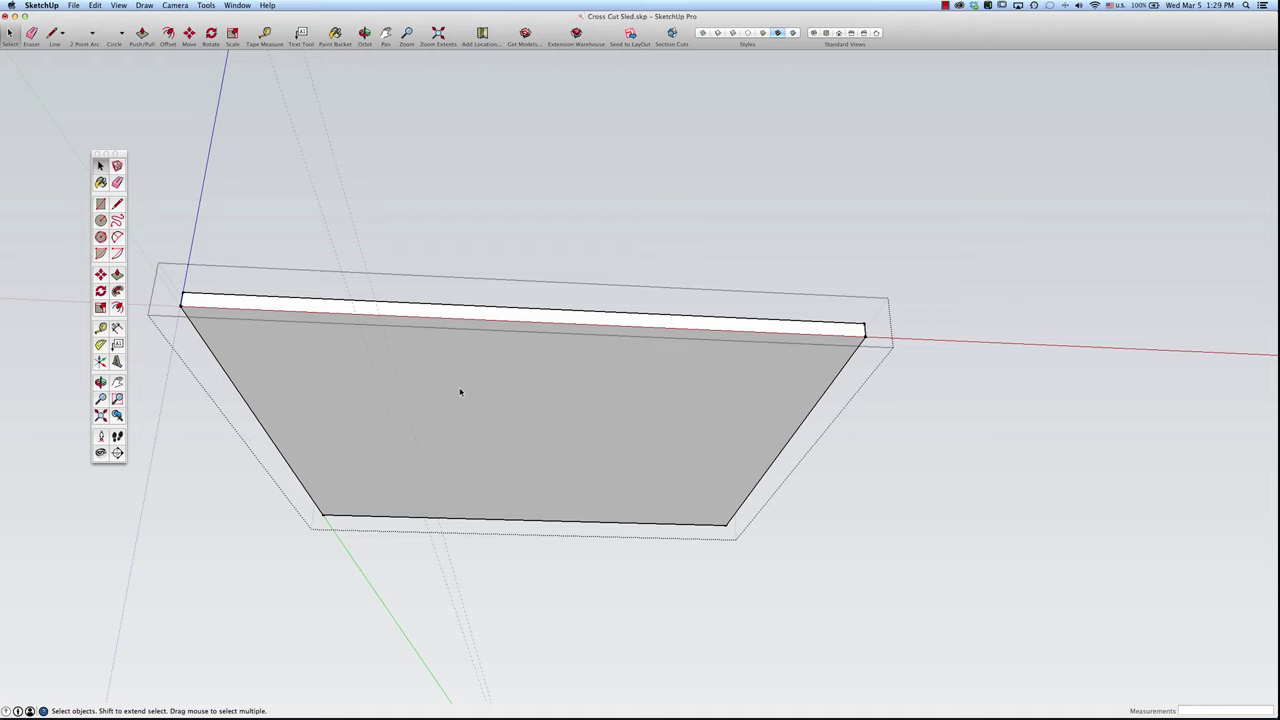
{"action": "left_click", "coordinate": [461, 393]}
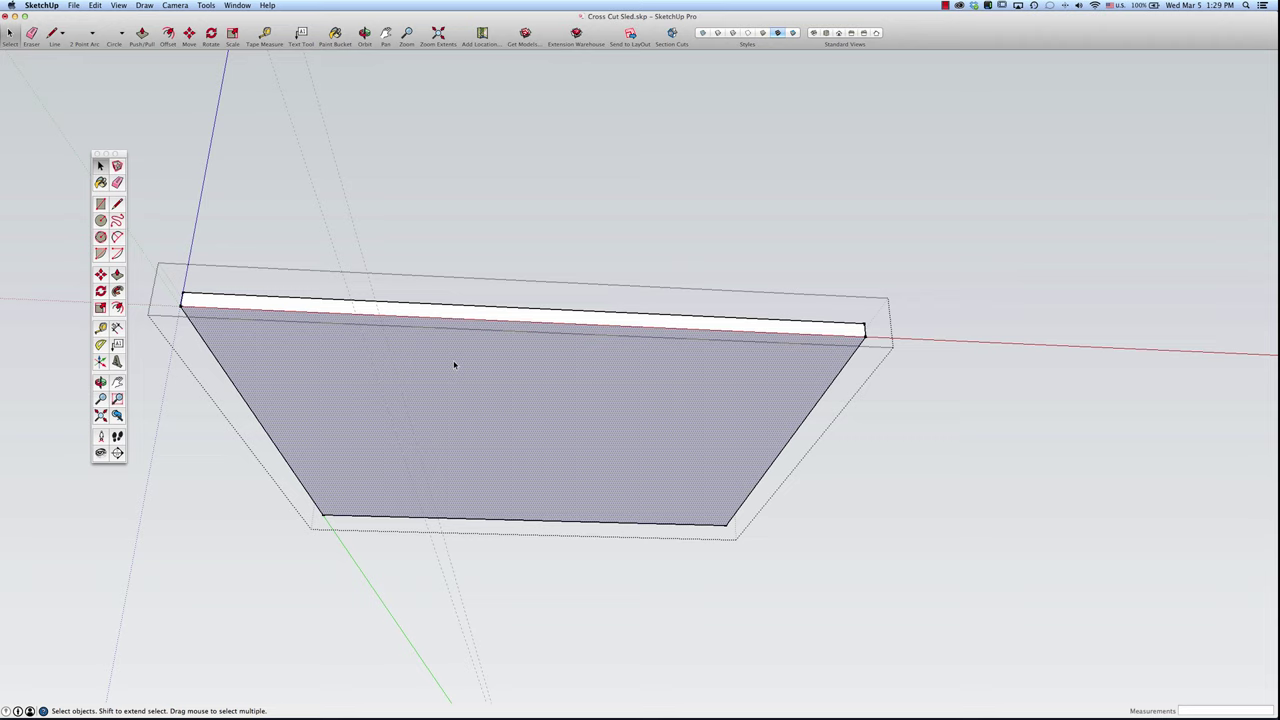
{"action": "key", "text": "l"}
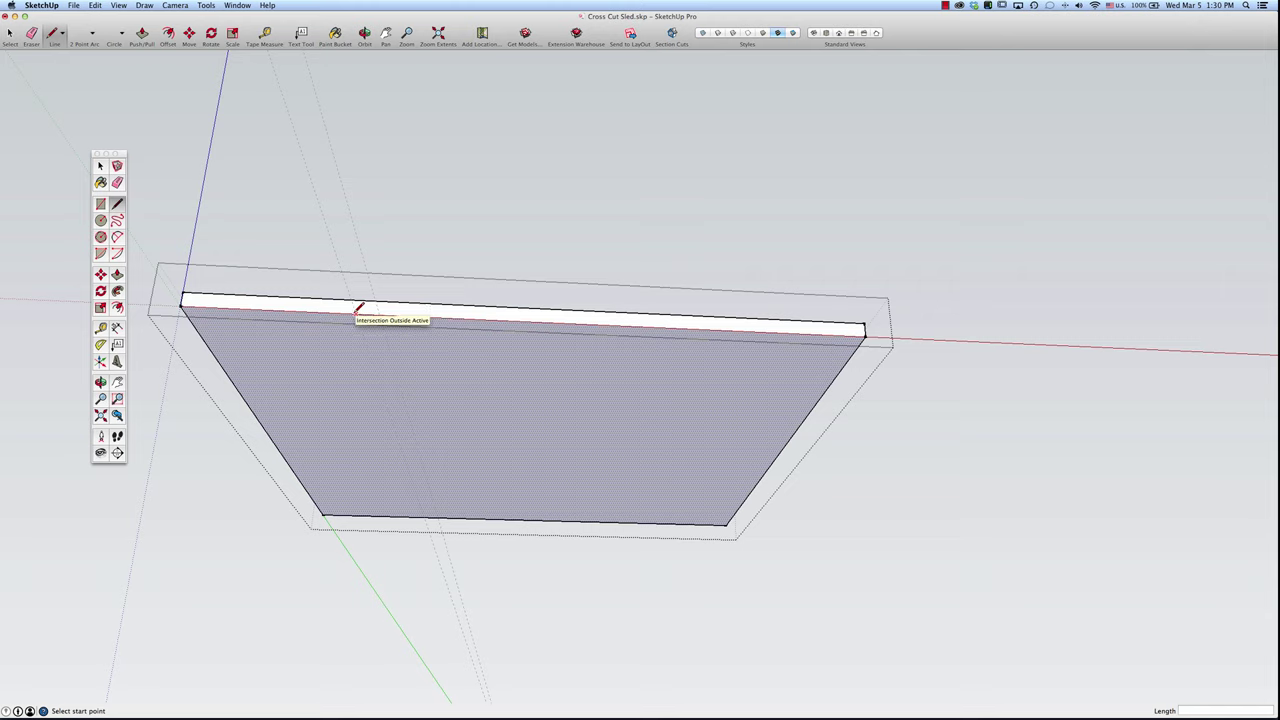
{"action": "left_click", "coordinate": [356, 312]}
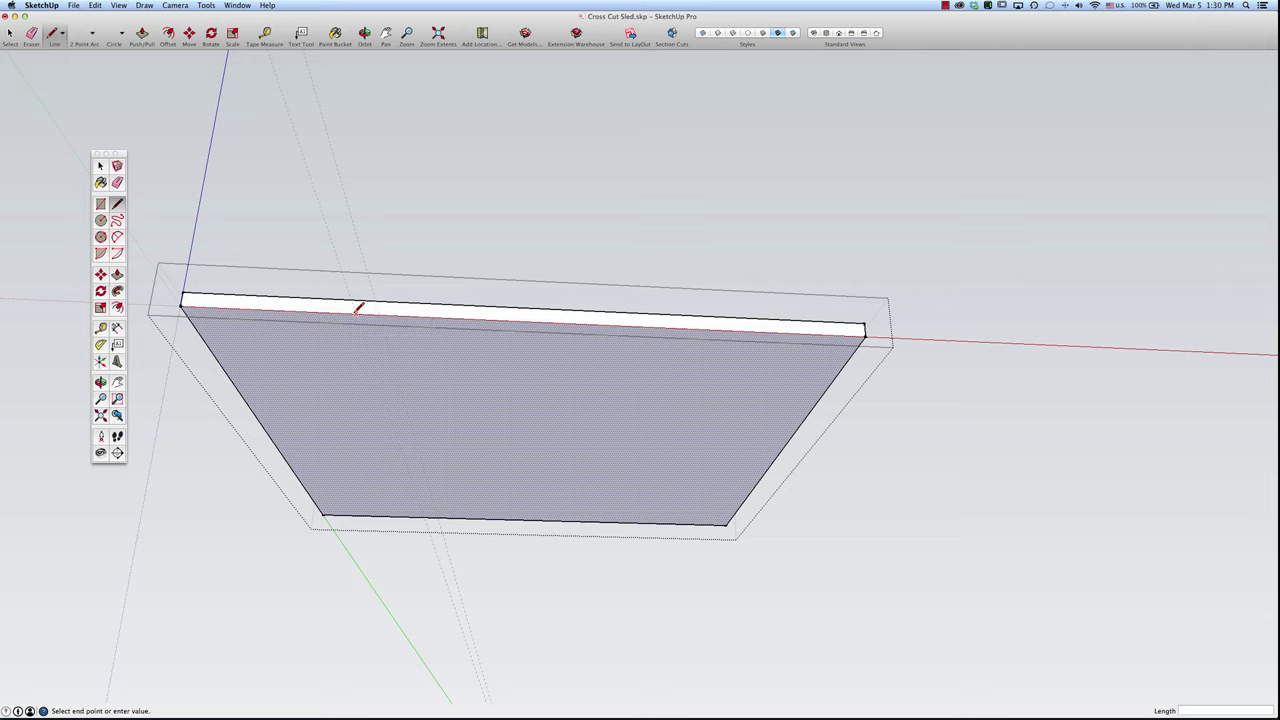
{"action": "left_click", "coordinate": [428, 515]}
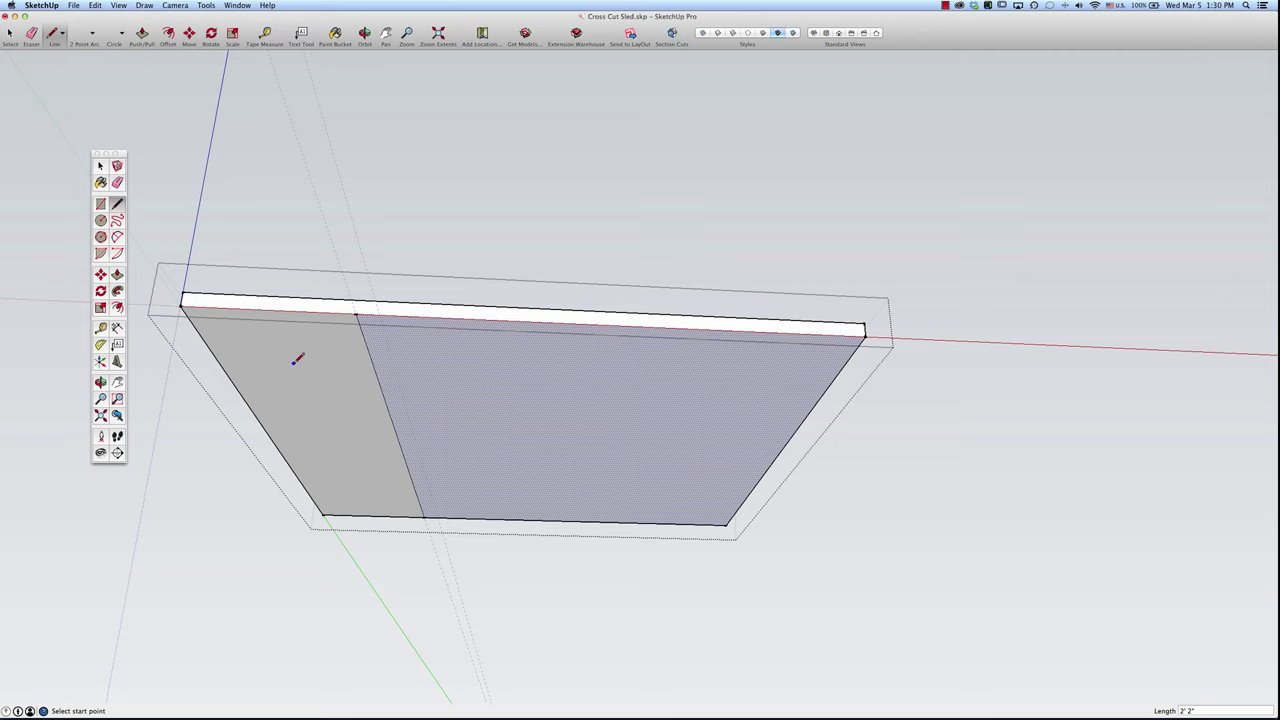
Step: Try push/pulling the larger underside face out 2 1/4" and the smaller face in 5/16", and undo both changes
{"action": "key", "text": "p"}
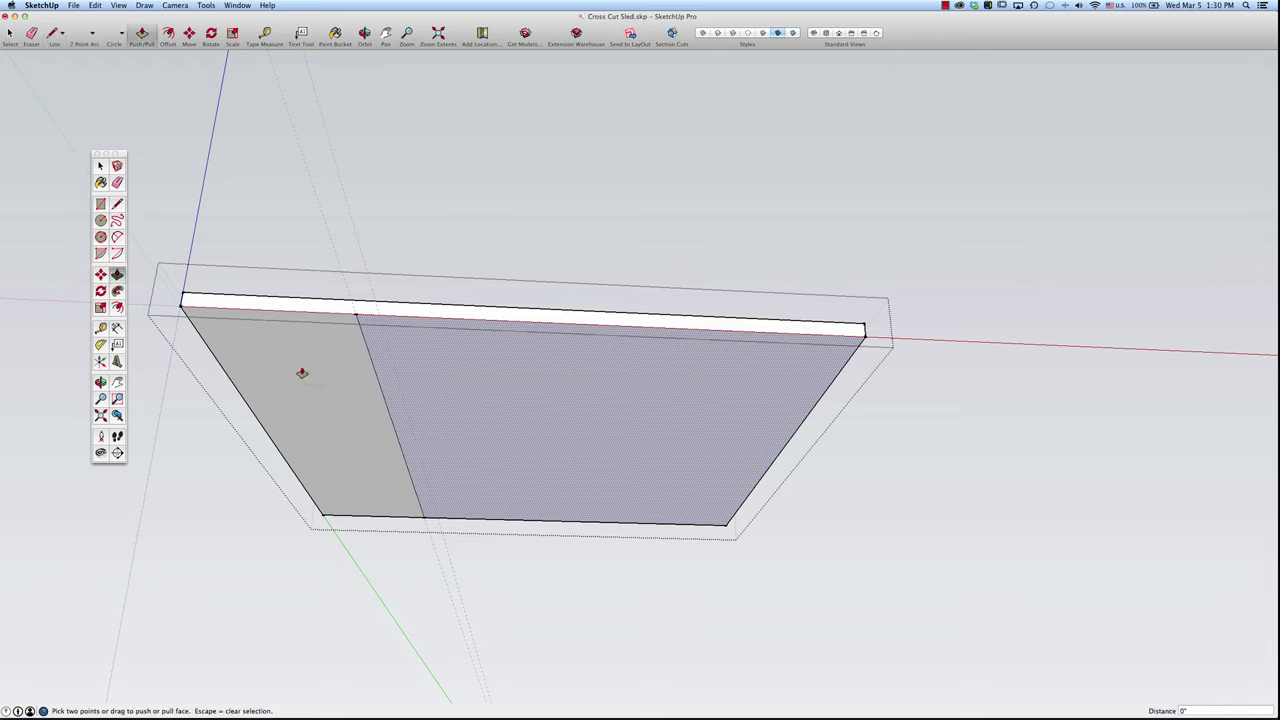
{"action": "left_click_drag", "start_coordinate": [440, 406], "coordinate": [457, 463]}
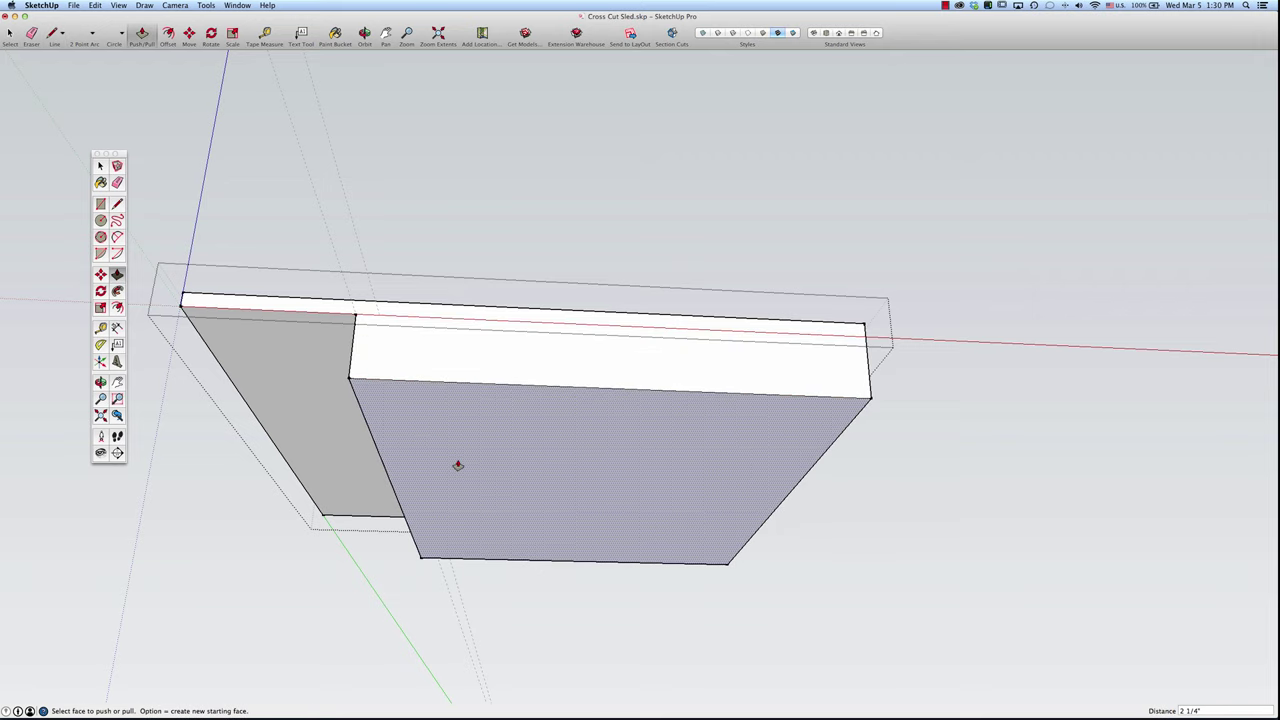
{"action": "left_click_drag", "start_coordinate": [323, 400], "coordinate": [306, 451]}
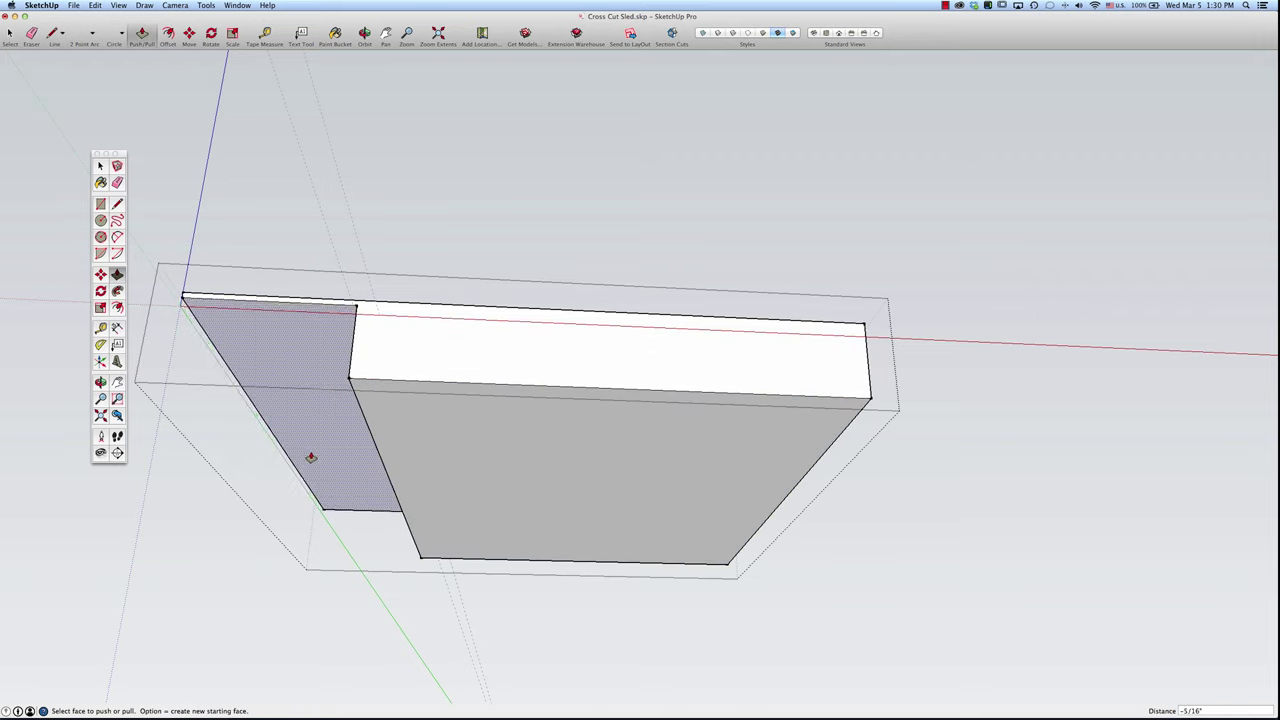
{"action": "key", "text": "super+z"}
{"action": "key", "text": "super+z"}
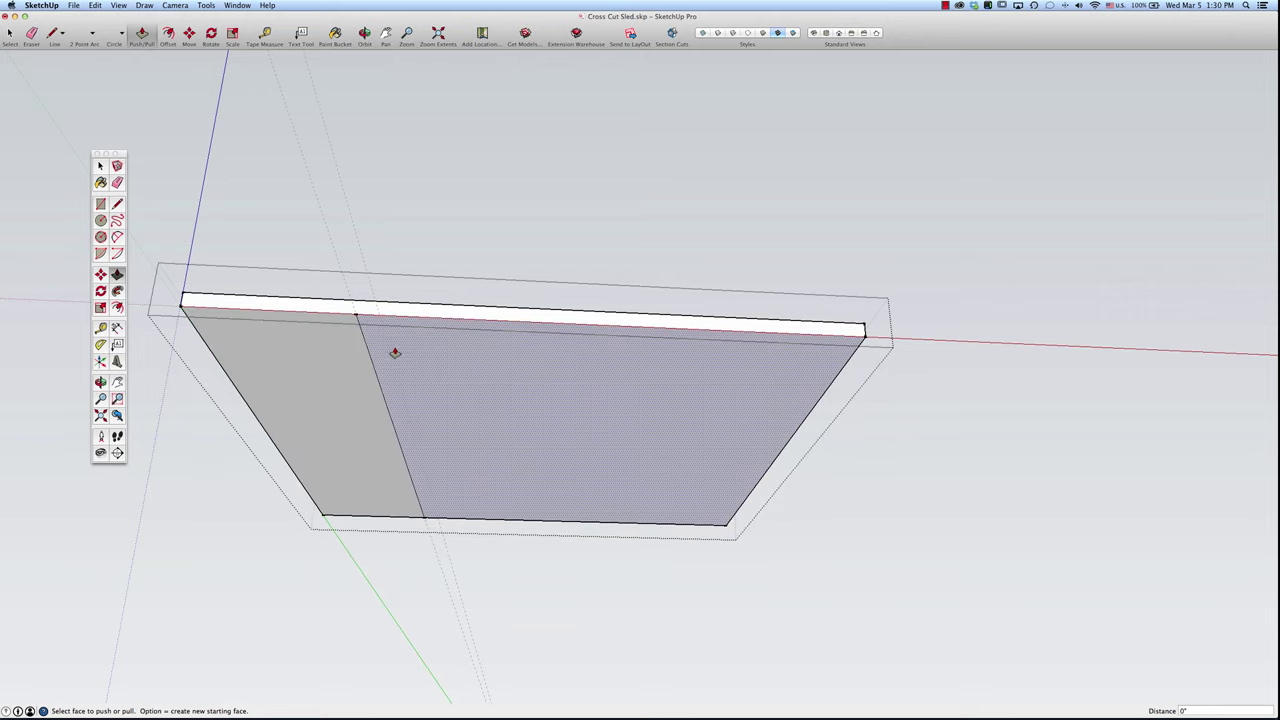
Step: Draw a second line across the underside along the inner guide, parallel to the first line
{"action": "key", "text": "l"}
{"action": "left_click", "coordinate": [379, 312]}
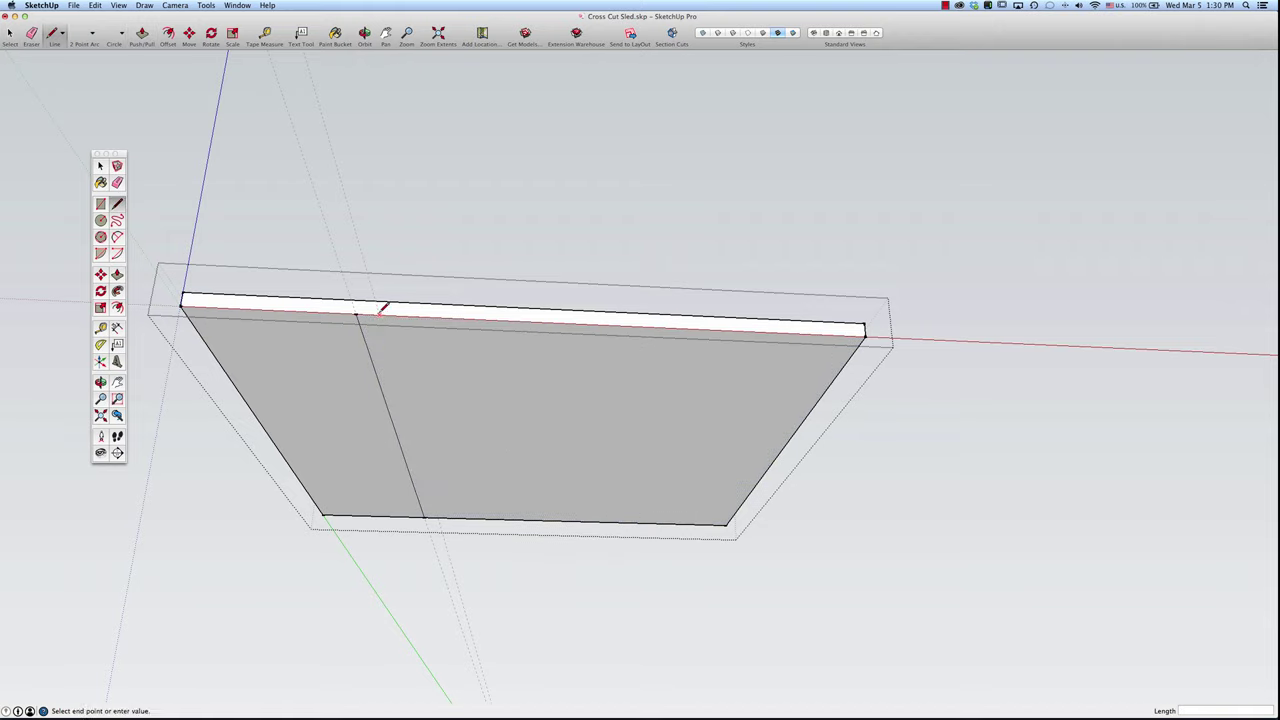
{"action": "left_click", "coordinate": [439, 517]}
Step: Push/pull the narrow strip between the two lines 1/4" into the underside to form a groove, and close the base group
{"action": "key", "text": "space"}
{"action": "left_click", "coordinate": [390, 393]}
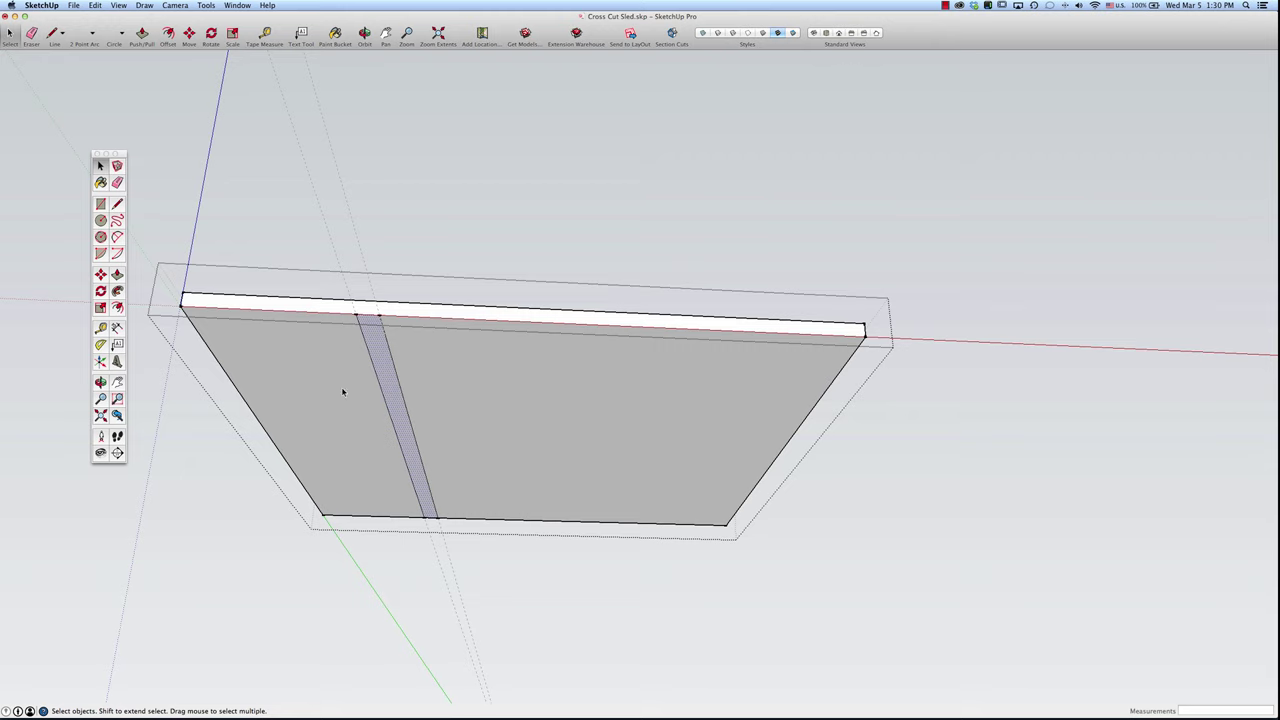
{"action": "scroll", "coordinate": [376, 332], "scroll_direction": "up", "scroll_amount": 2}
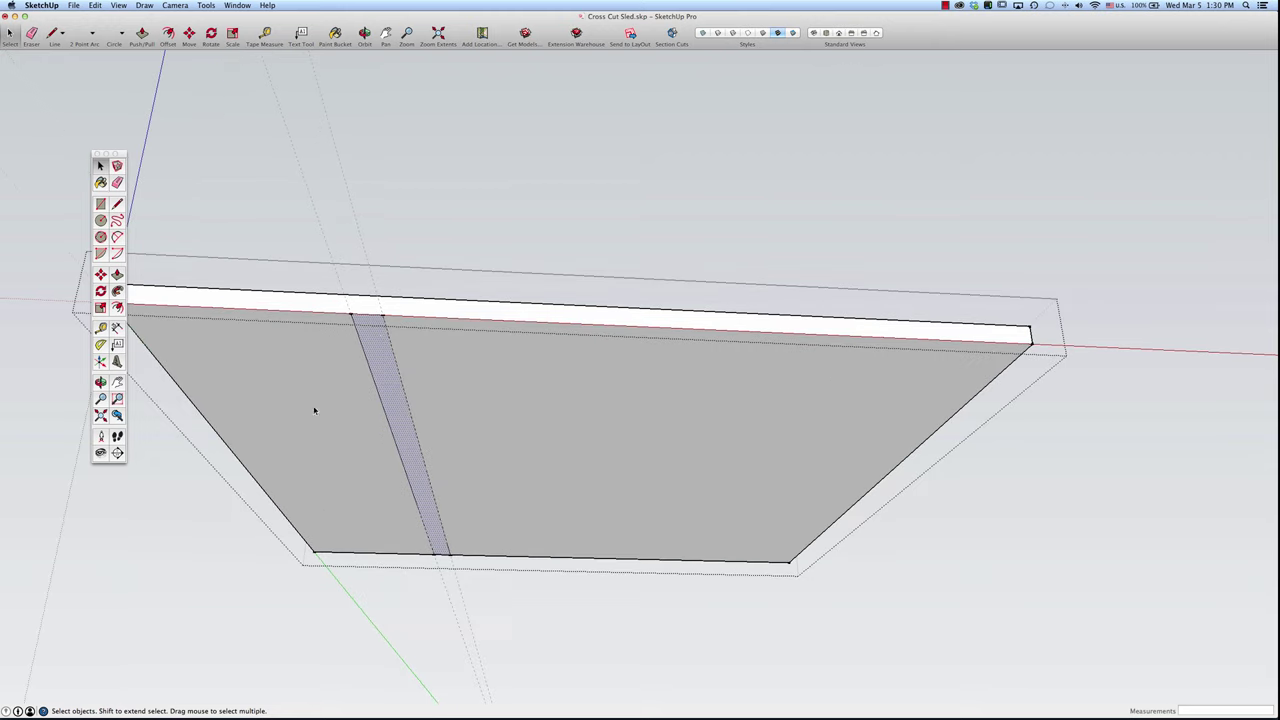
{"action": "scroll", "coordinate": [374, 354], "scroll_direction": "up", "scroll_amount": 3}
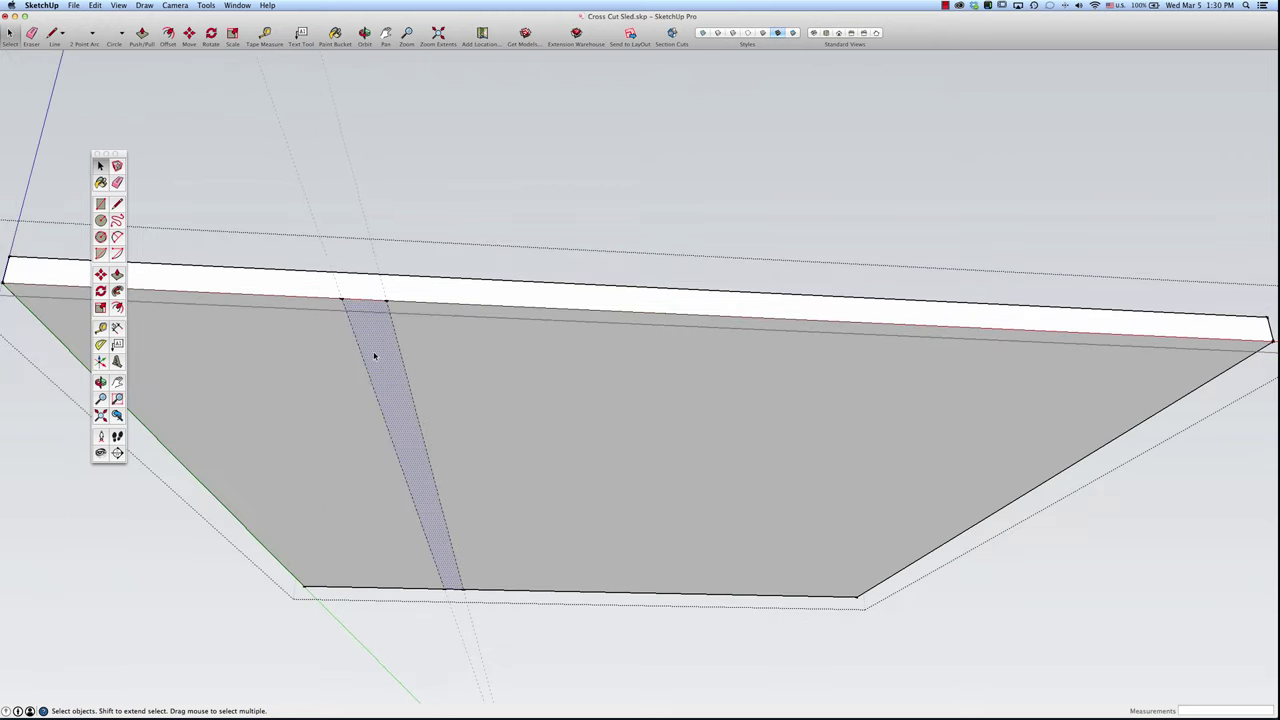
{"action": "key", "text": "p"}
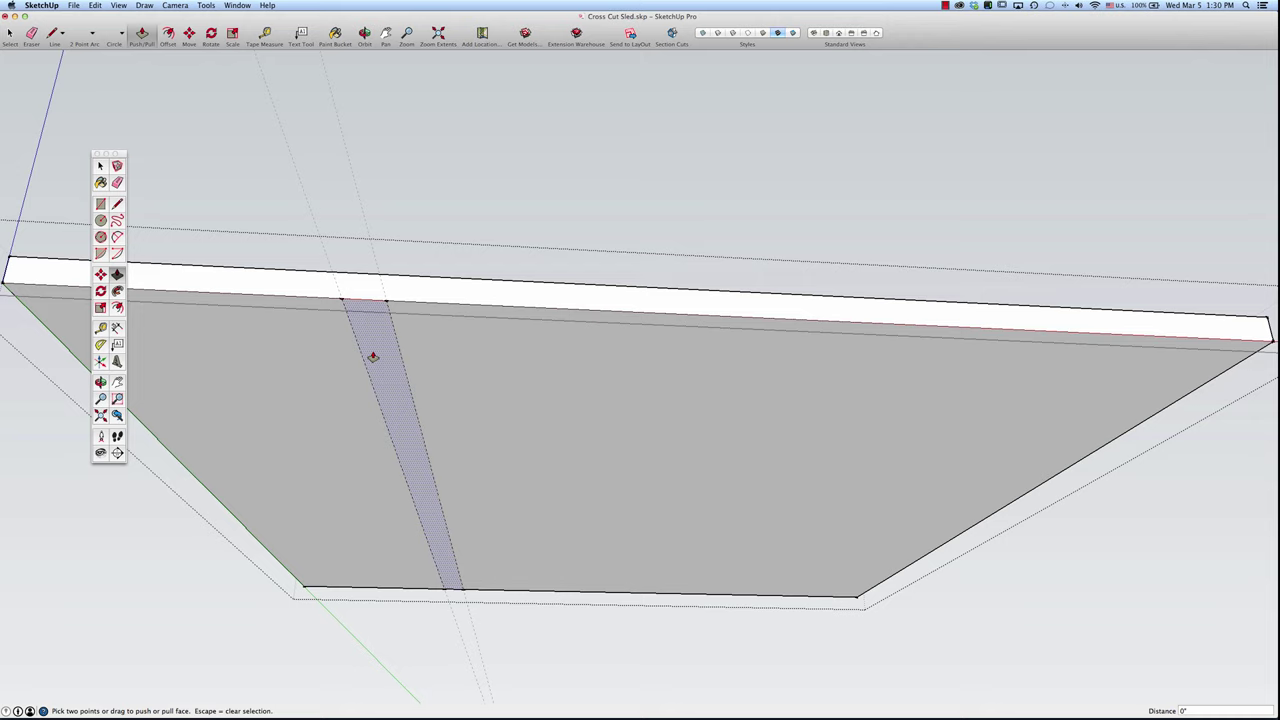
{"action": "left_click", "coordinate": [372, 356]}
{"action": "left_click", "coordinate": [372, 346]}
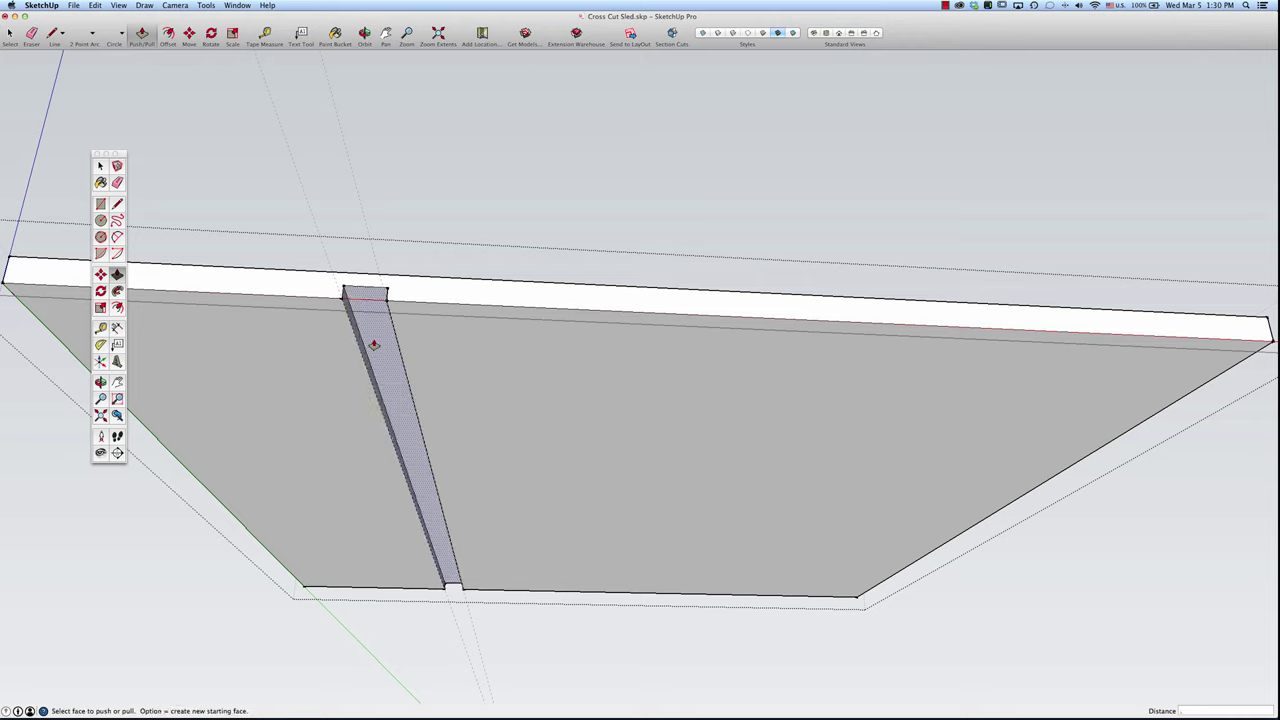
{"action": "left_click", "coordinate": [373, 345]}
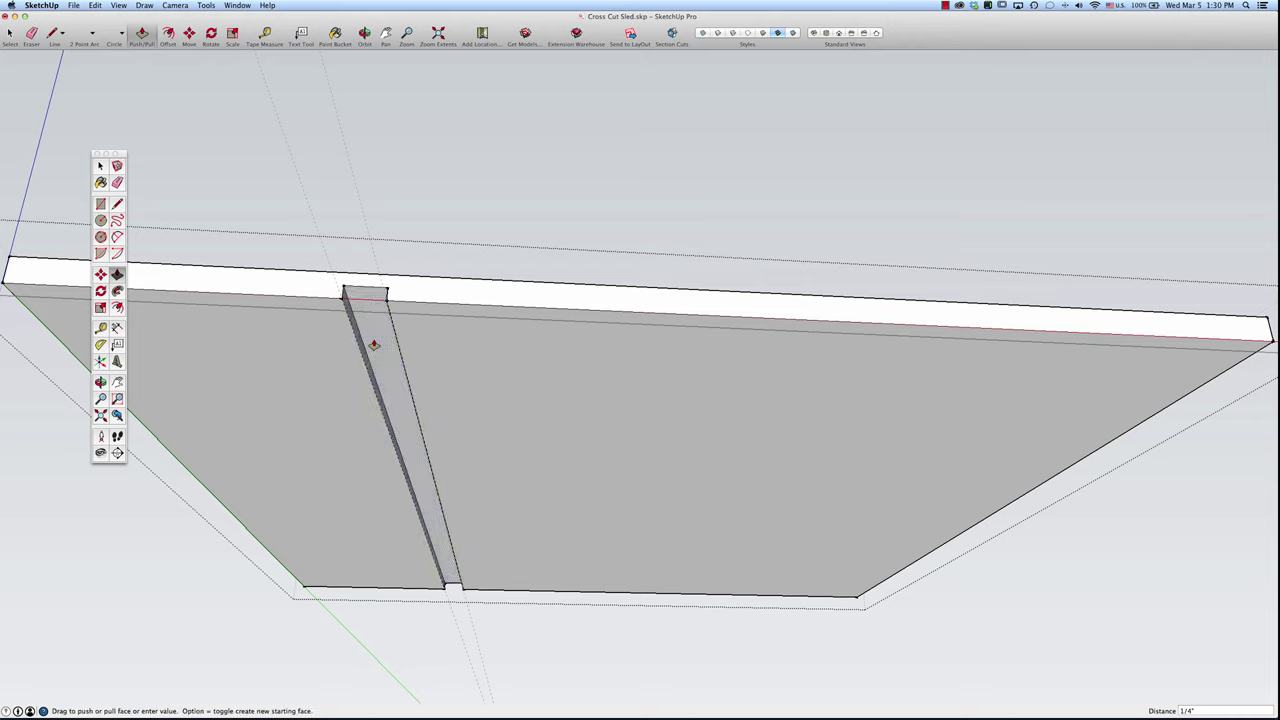
{"action": "left_click", "coordinate": [373, 345]}
{"action": "key", "text": "space"}
{"action": "scroll", "coordinate": [494, 234], "scroll_direction": "down", "scroll_amount": 6}
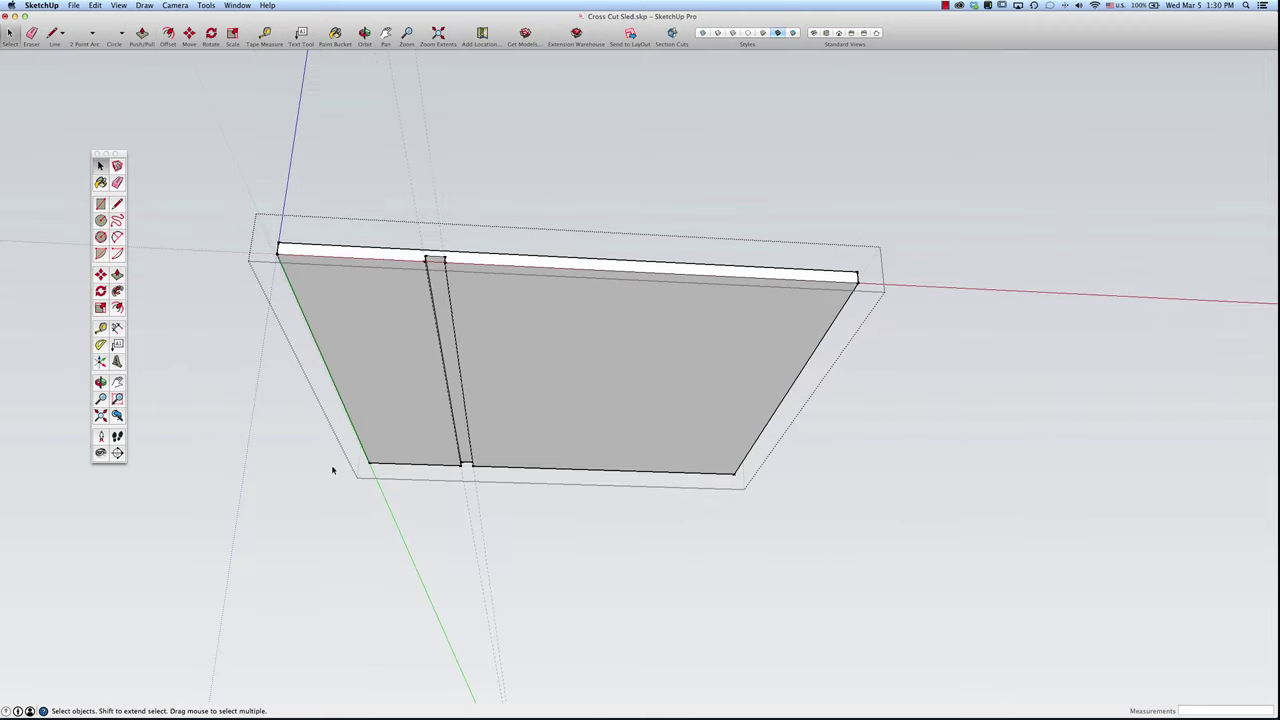
{"action": "left_click", "coordinate": [303, 476]}
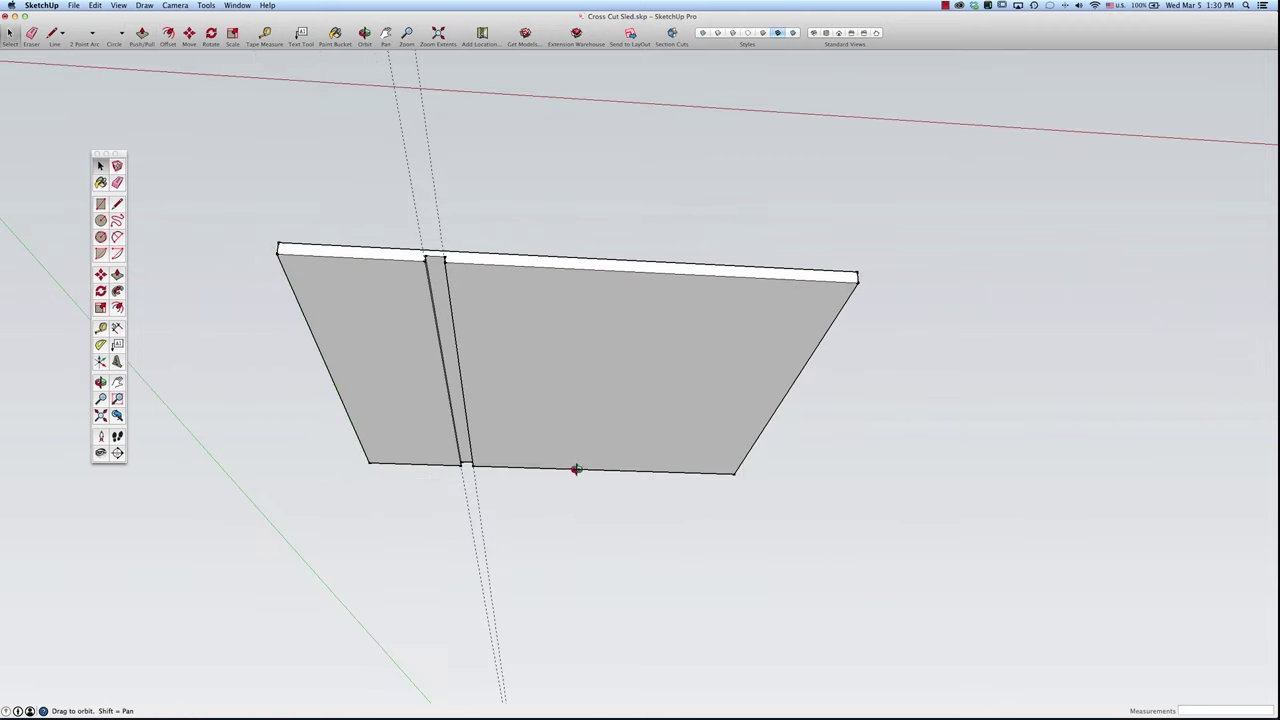
Step: Inspect the grooved base from above by selecting the group, opening it with all its geometry selected, and closing it
{"action": "middle_click_drag", "start_coordinate": [577, 466], "coordinate": [598, 427]}
{"action": "left_click", "coordinate": [598, 427]}
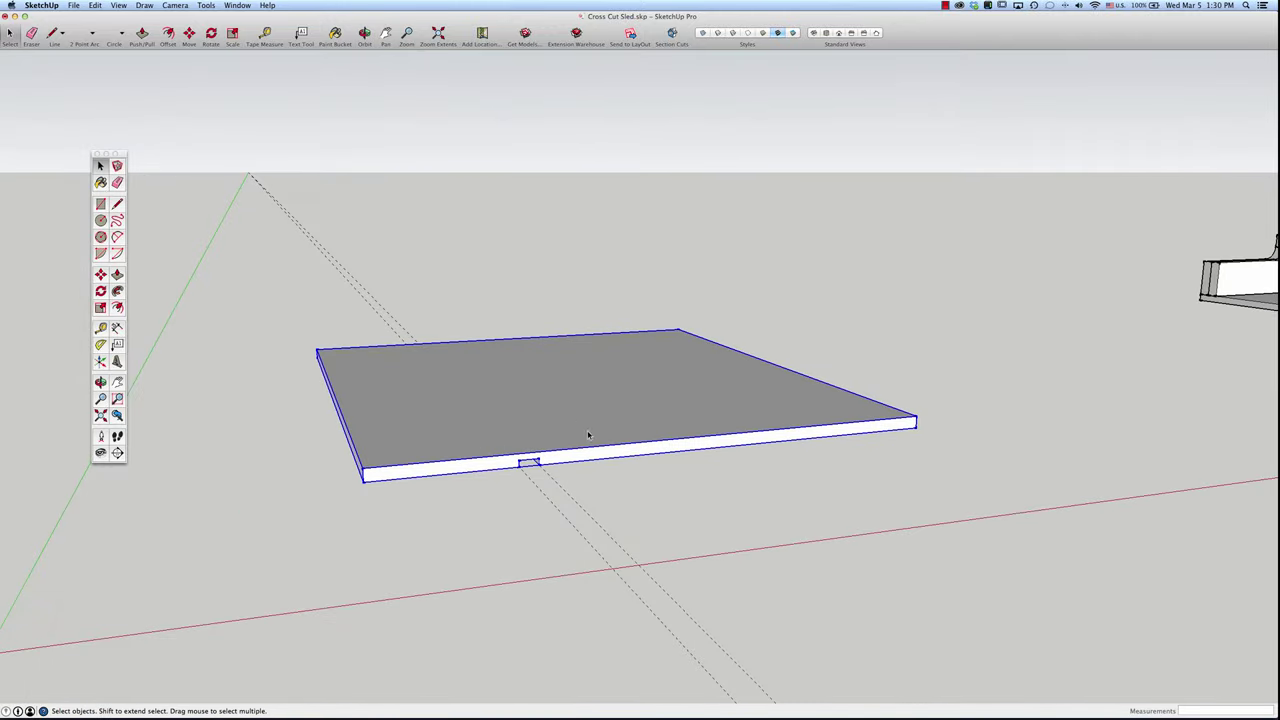
{"action": "left_click", "coordinate": [741, 527]}
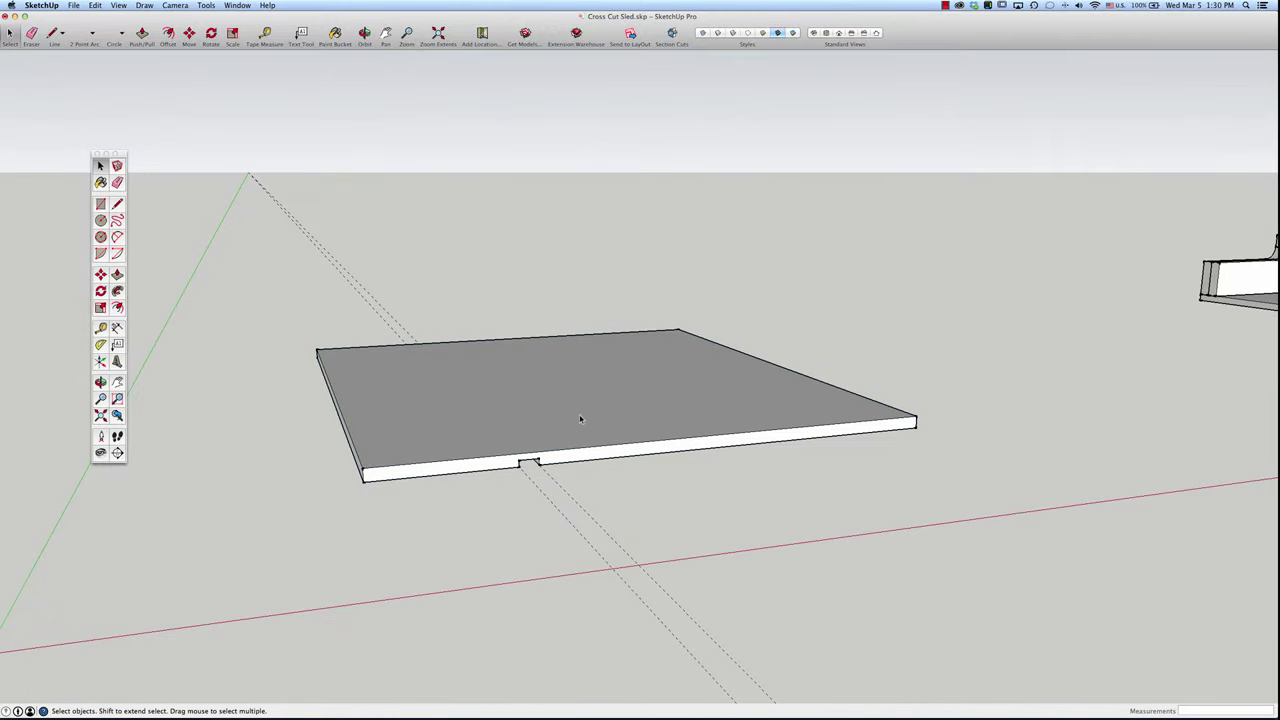
{"action": "triple_click", "coordinate": [468, 406]}
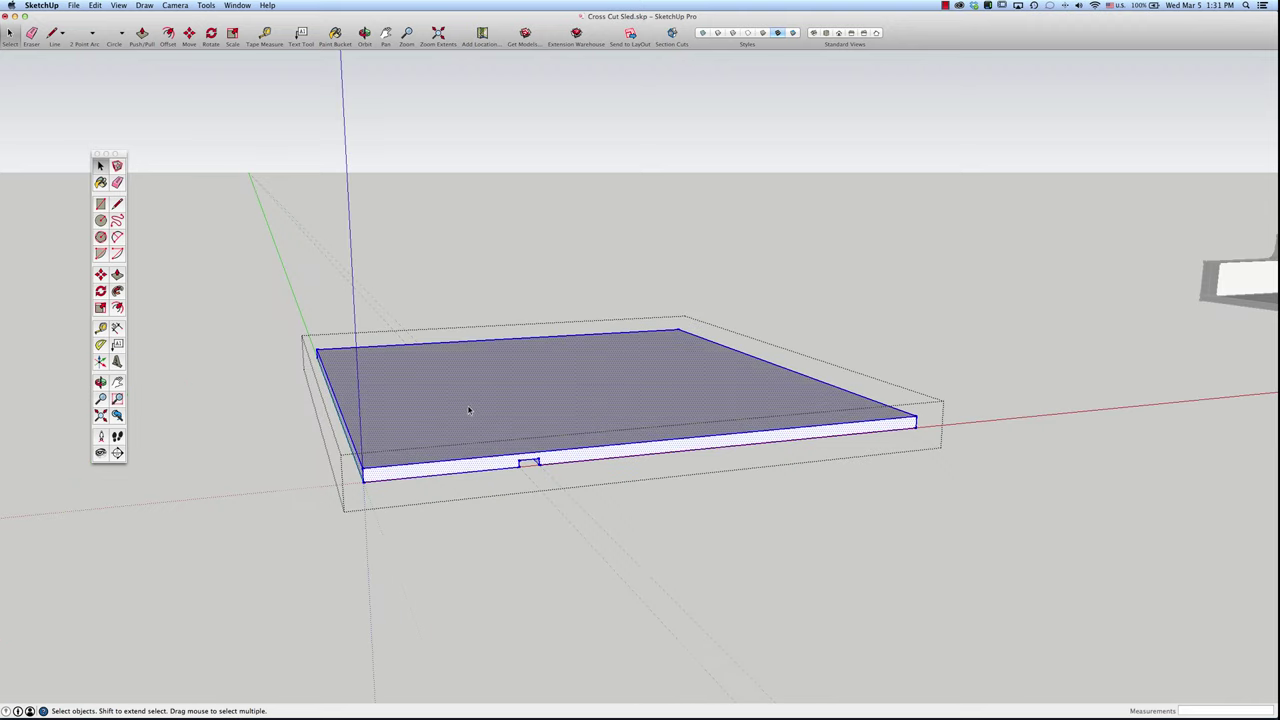
{"action": "left_click", "coordinate": [860, 516]}
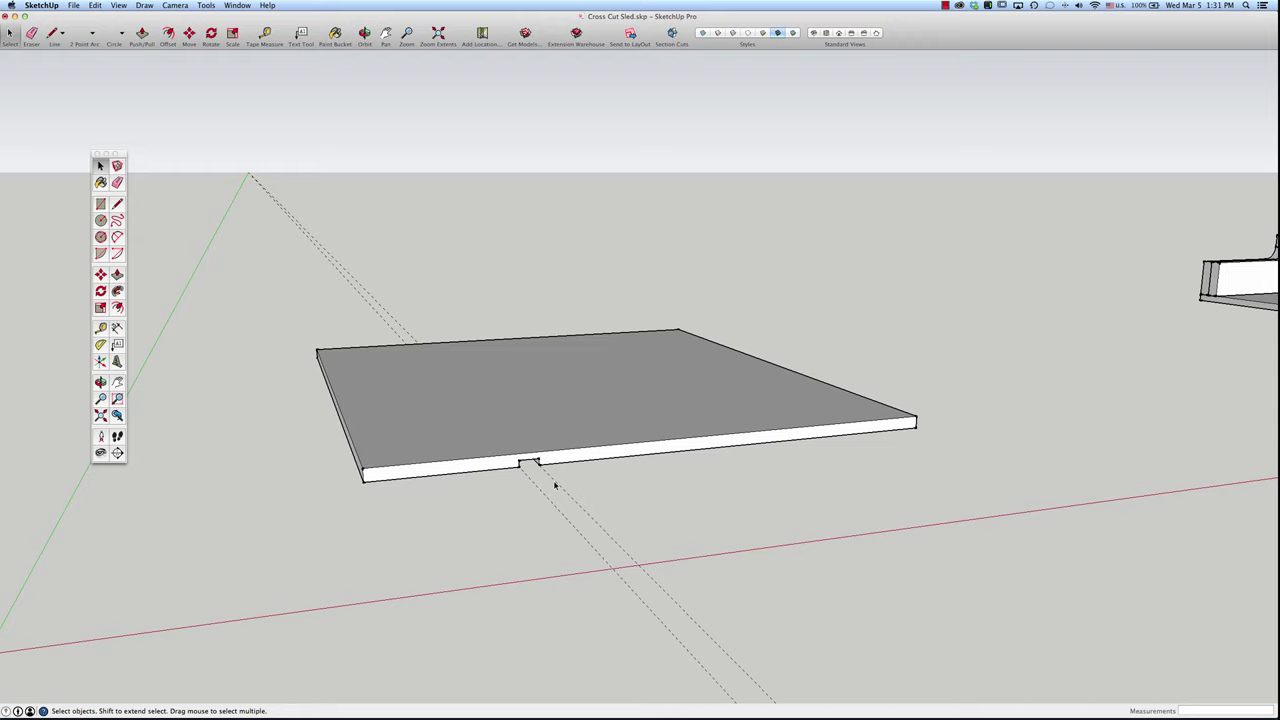
Step: Delete all the guides from the model at once
{"action": "key", "text": "super+z"}
{"action": "key", "text": "shift+super+z"}
{"action": "left_click", "coordinate": [95, 5]}
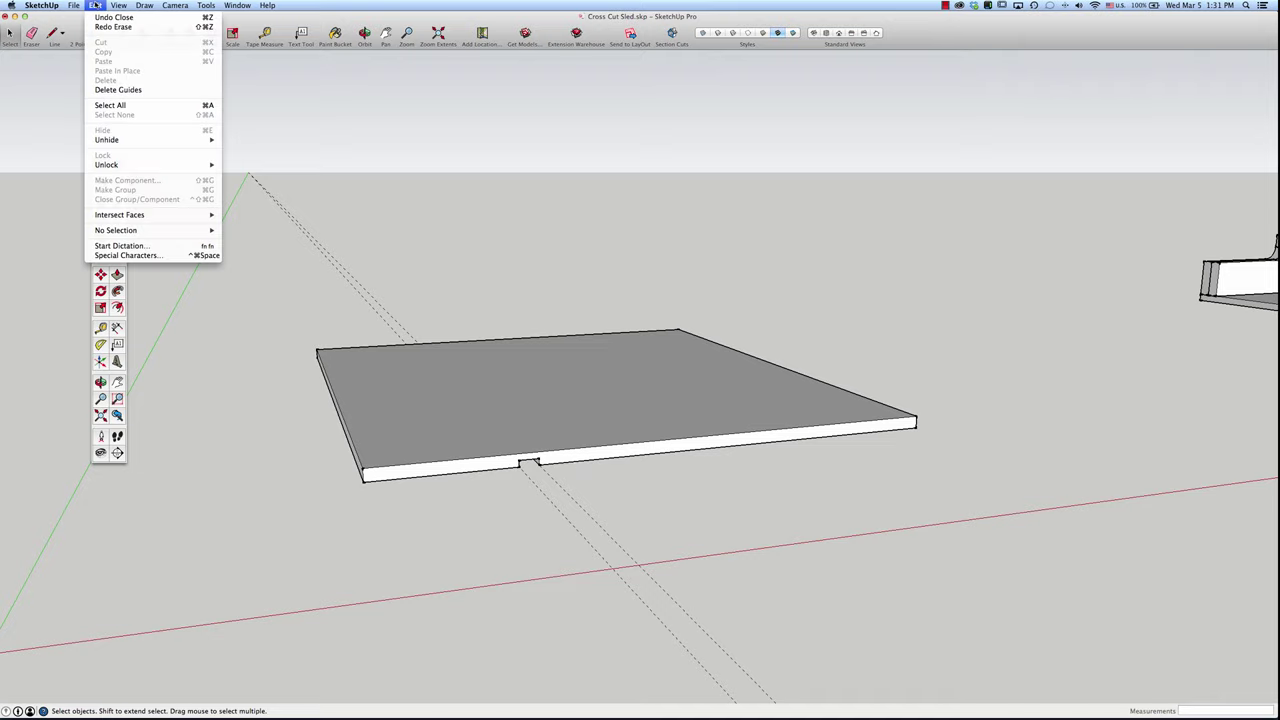
{"action": "left_click", "coordinate": [135, 91]}
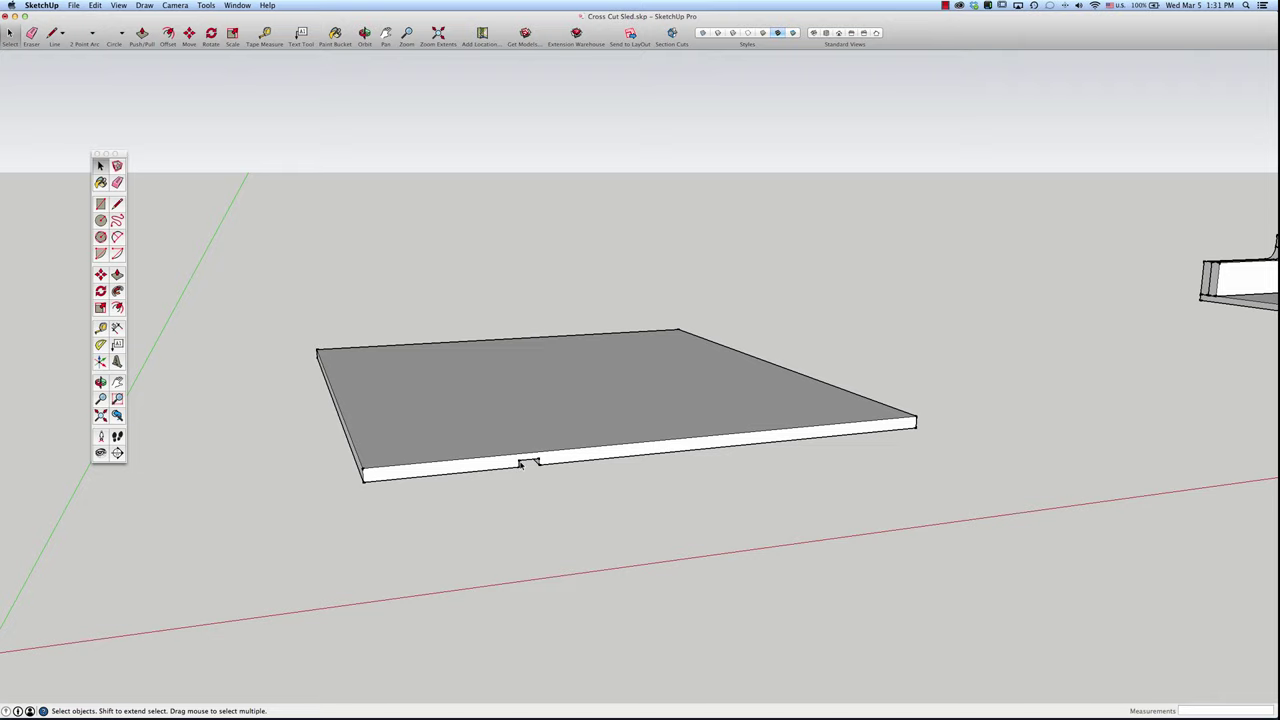
Step: Draw a 3/4" by .5" rectangle for the runner profile at the groove's open end, starting from the groove's upper corner
{"action": "scroll", "coordinate": [530, 472], "scroll_direction": "up", "scroll_amount": 2}
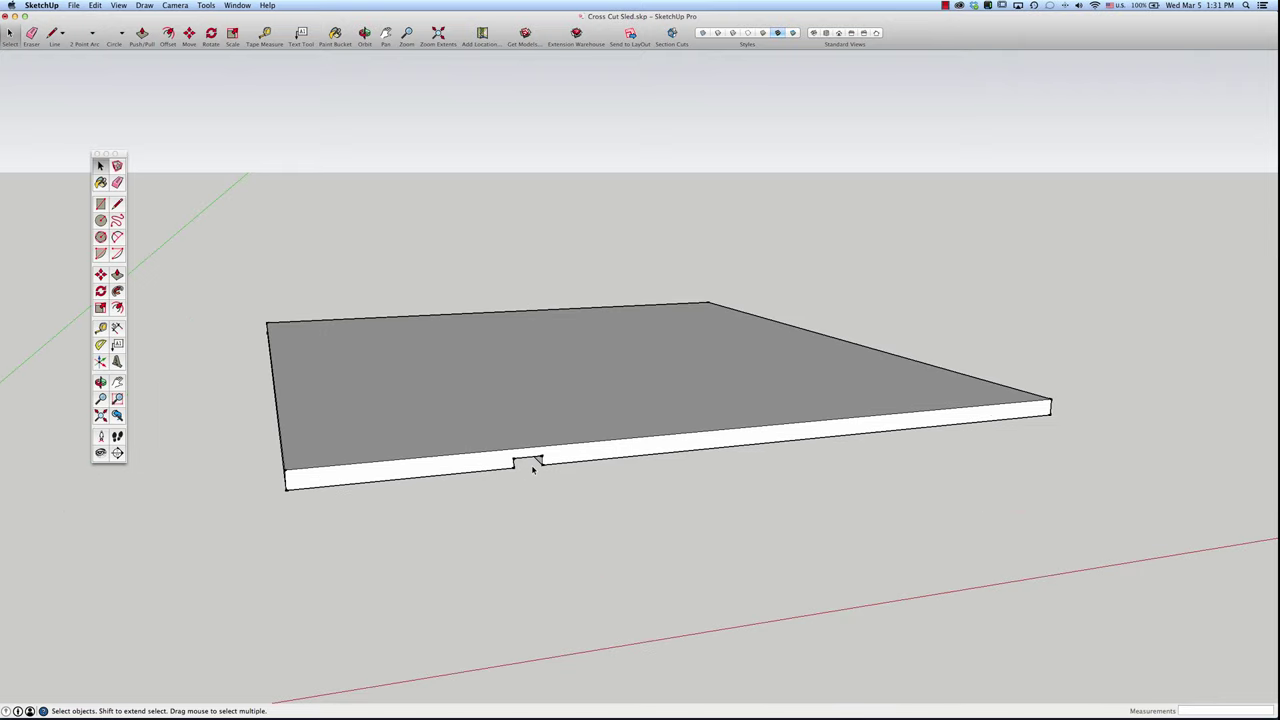
{"action": "middle_click_drag", "start_coordinate": [532, 470], "coordinate": [403, 353]}
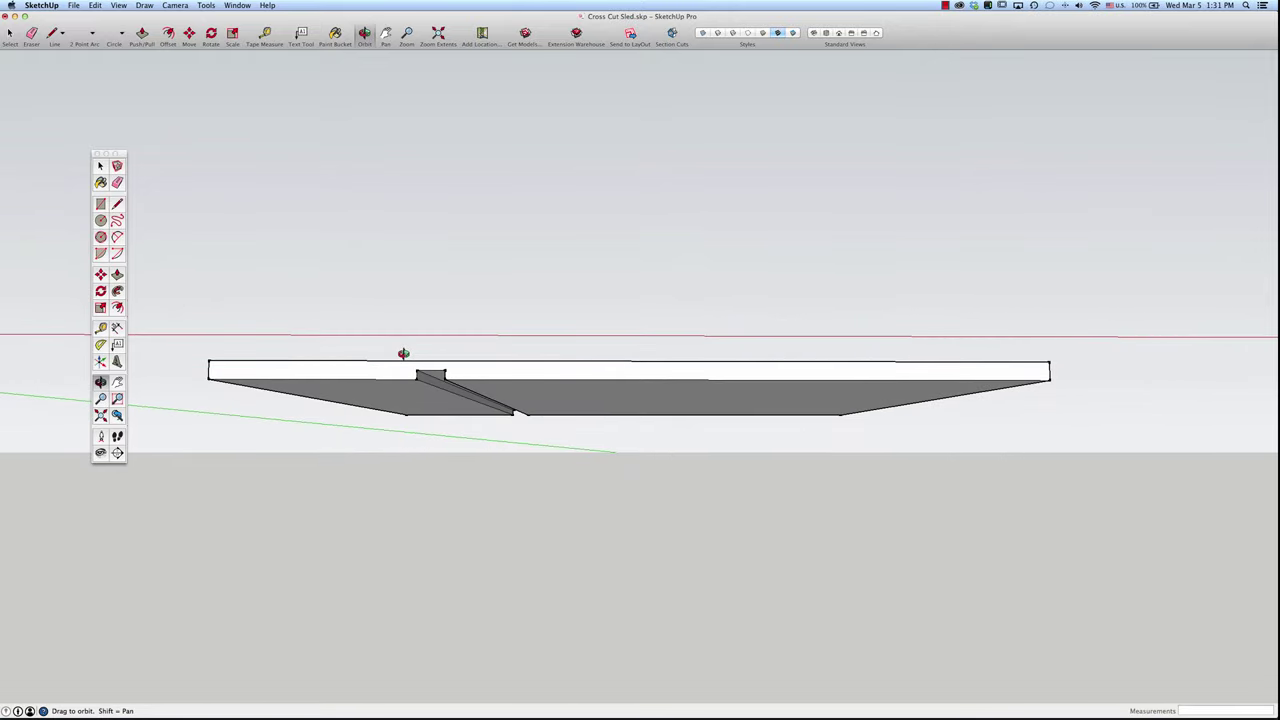
{"action": "key", "text": "r"}
{"action": "left_click", "coordinate": [418, 370]}
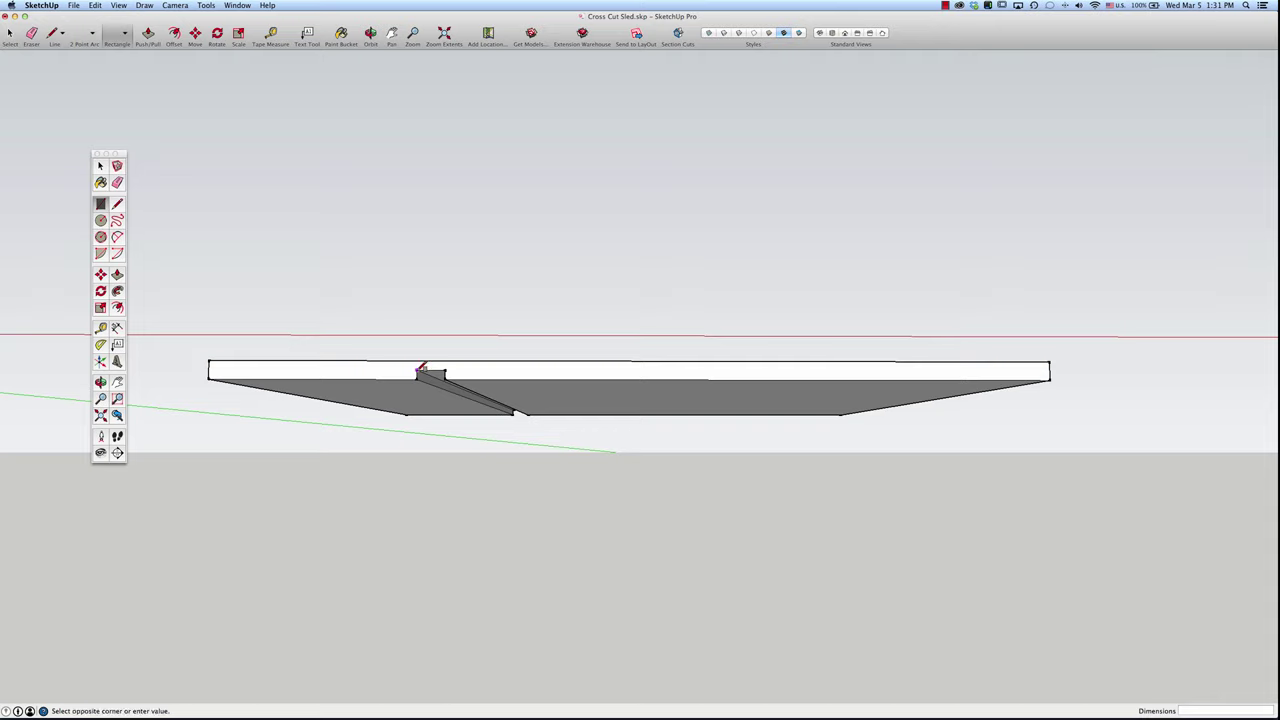
{"action": "left_click", "coordinate": [446, 379]}
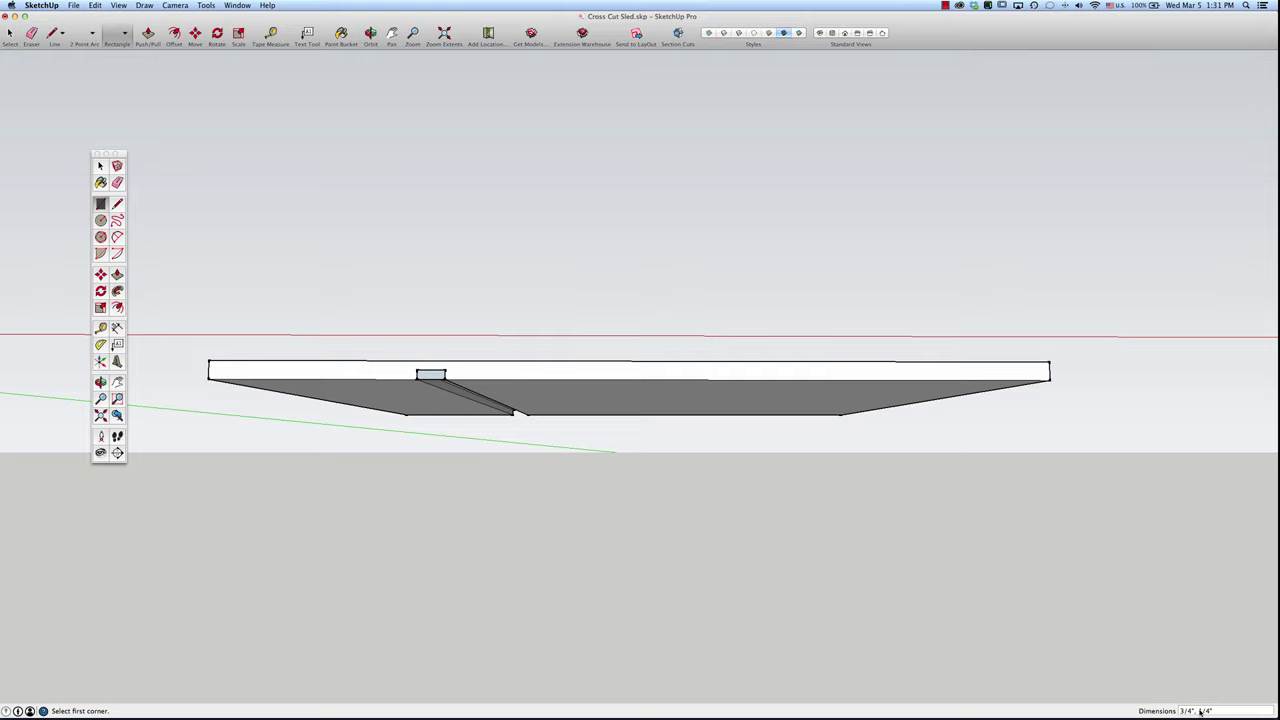
{"action": "left_click", "coordinate": [1200, 711]}
{"action": "key", "text": "BackSpace"}
{"action": "key", "text": "Return"}
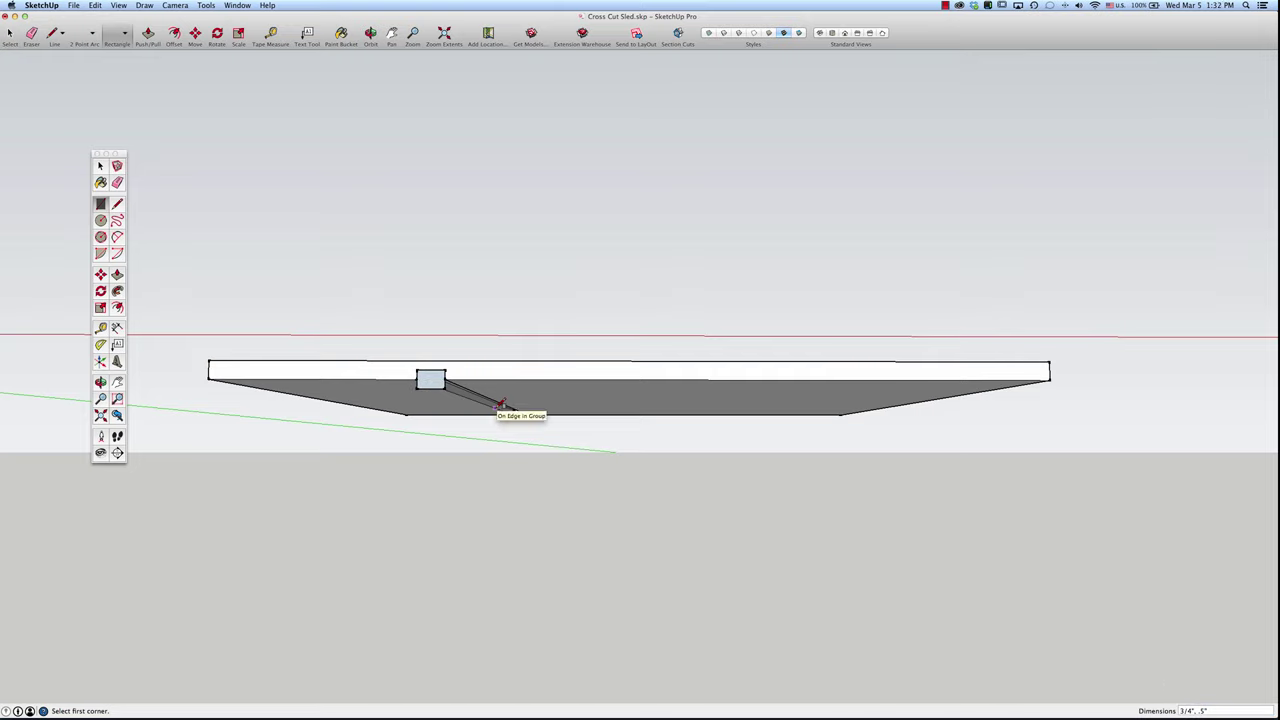
Step: Make the runner profile rectangle, with its face and edges, into its own group
{"action": "key", "text": "space"}
{"action": "left_click", "coordinate": [433, 384]}
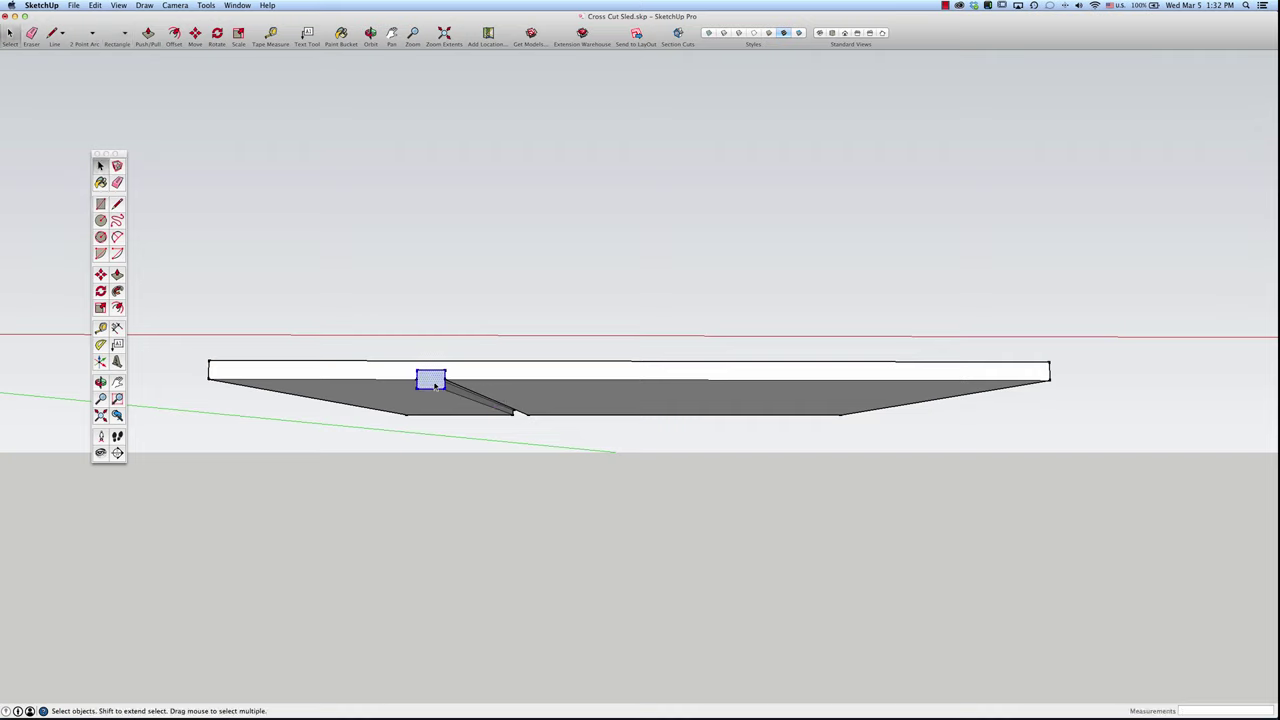
{"action": "right_click", "coordinate": [434, 384]}
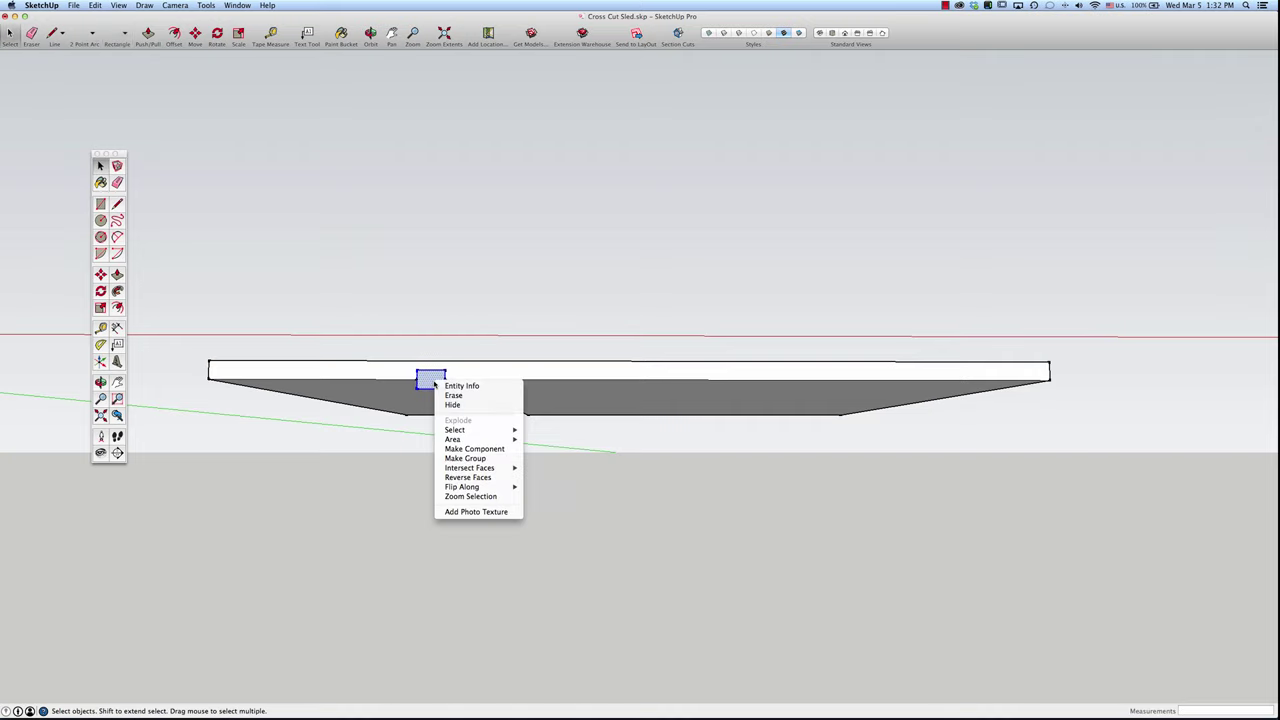
{"action": "left_click", "coordinate": [465, 458]}
{"action": "middle_click_drag", "start_coordinate": [465, 458], "coordinate": [861, 378]}
{"action": "scroll", "coordinate": [855, 376], "scroll_direction": "down", "scroll_amount": 3}
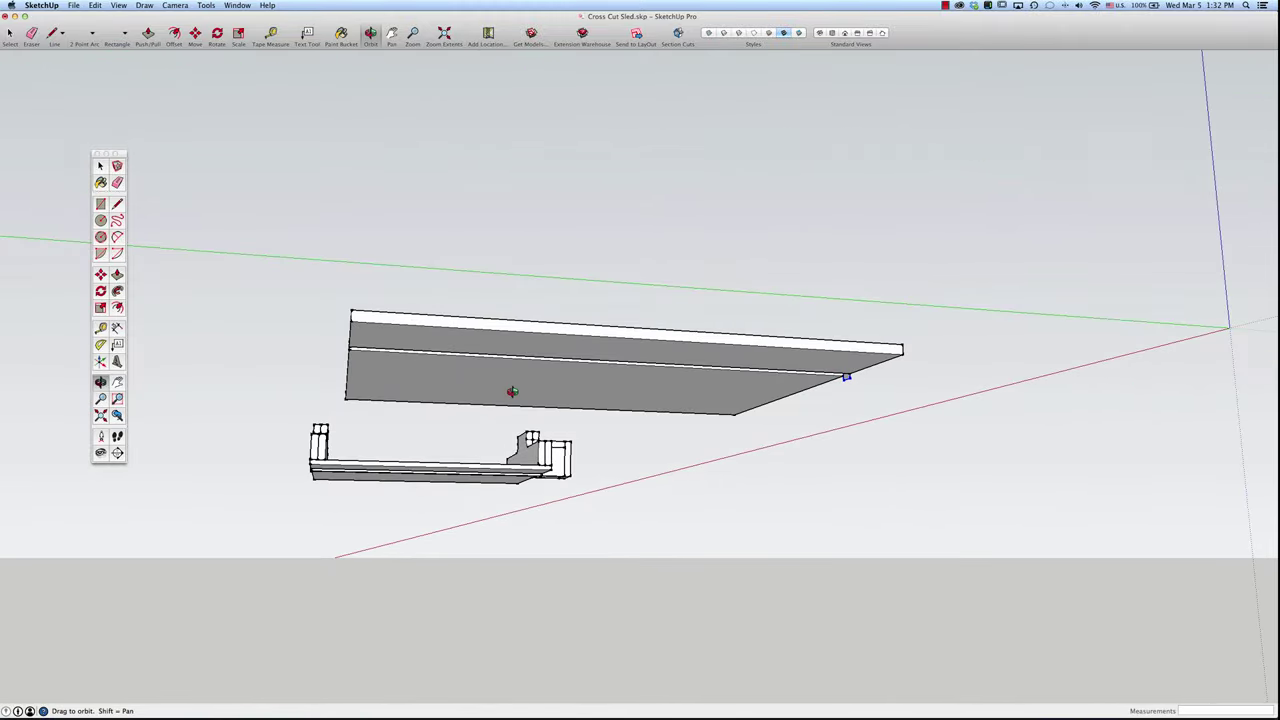
Step: Inside the runner's group, Push/Pull the profile along the groove to the far edge of the base, and close the group
{"action": "middle_click_drag", "start_coordinate": [514, 391], "coordinate": [820, 411]}
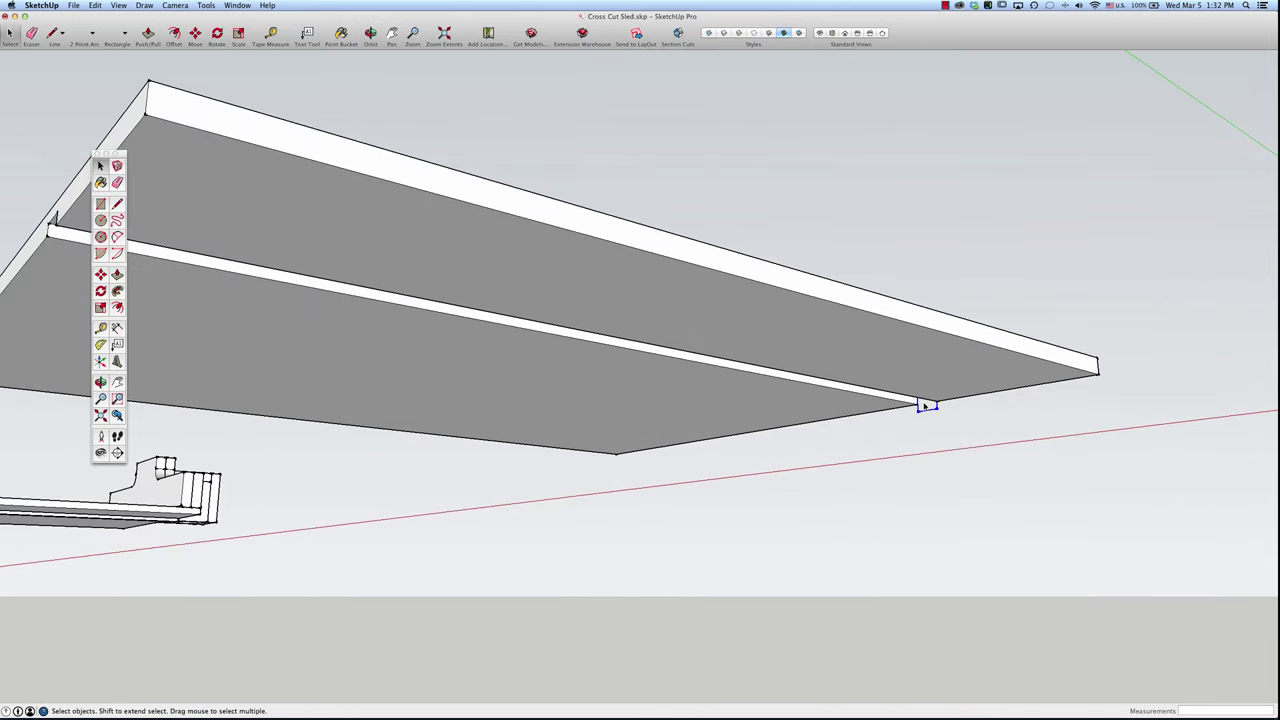
{"action": "double_click", "coordinate": [926, 406]}
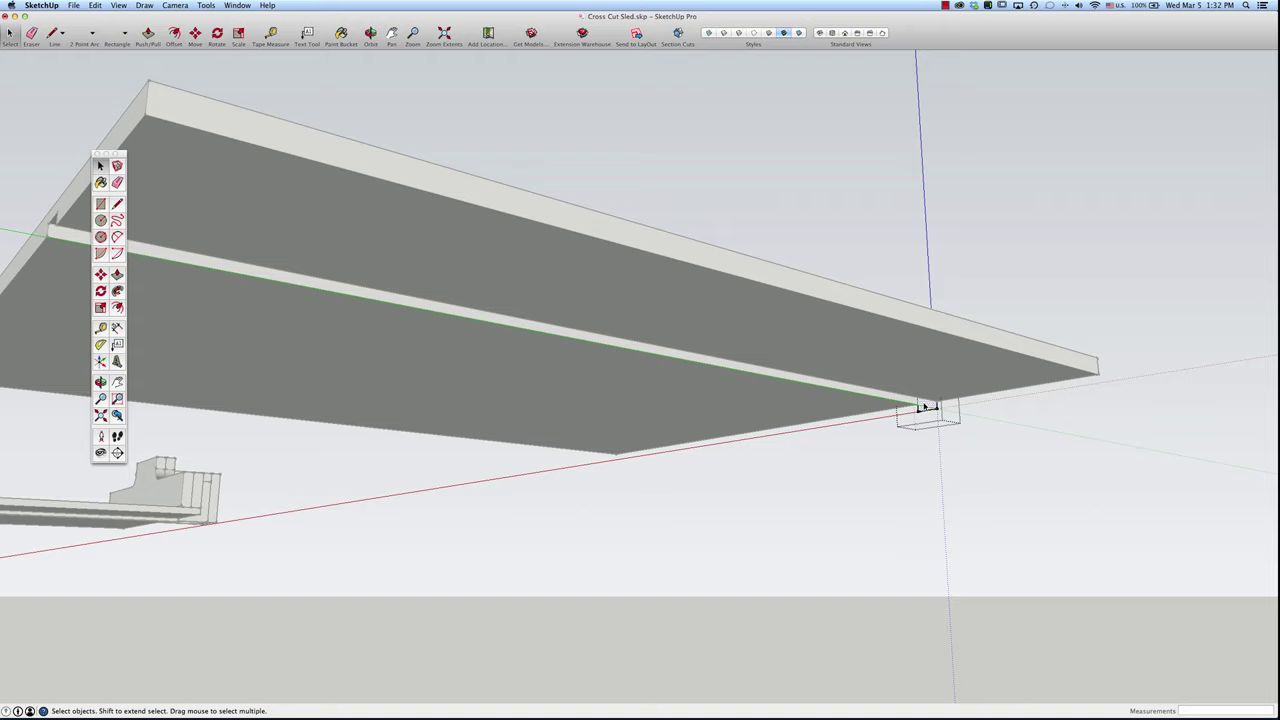
{"action": "key", "text": "p"}
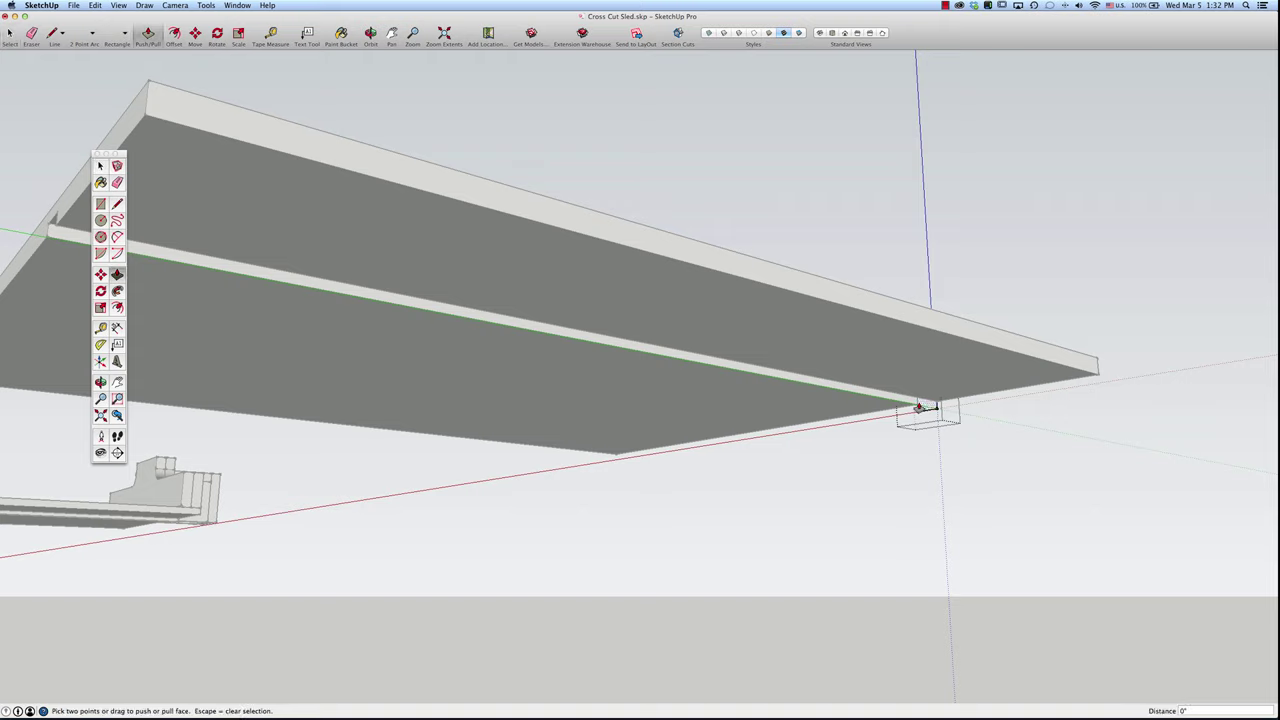
{"action": "left_click_drag", "start_coordinate": [920, 408], "coordinate": [143, 128]}
{"action": "key", "text": "space"}
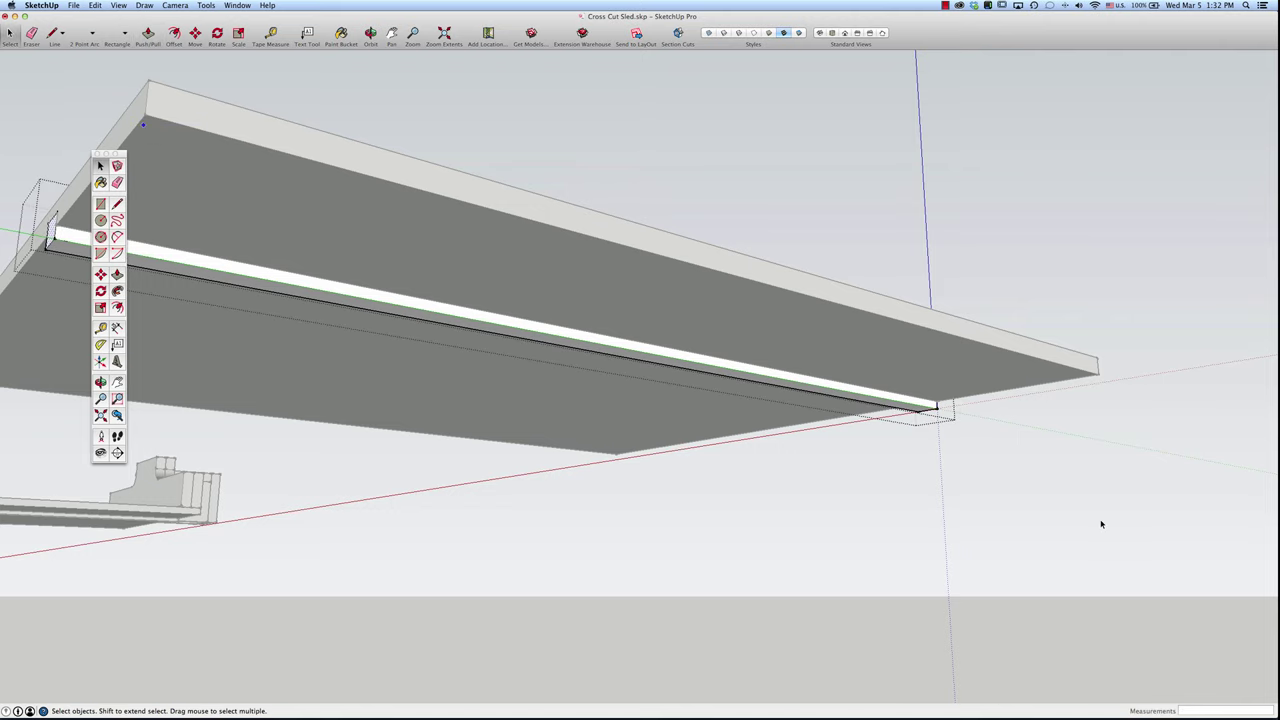
{"action": "left_click", "coordinate": [1101, 524]}
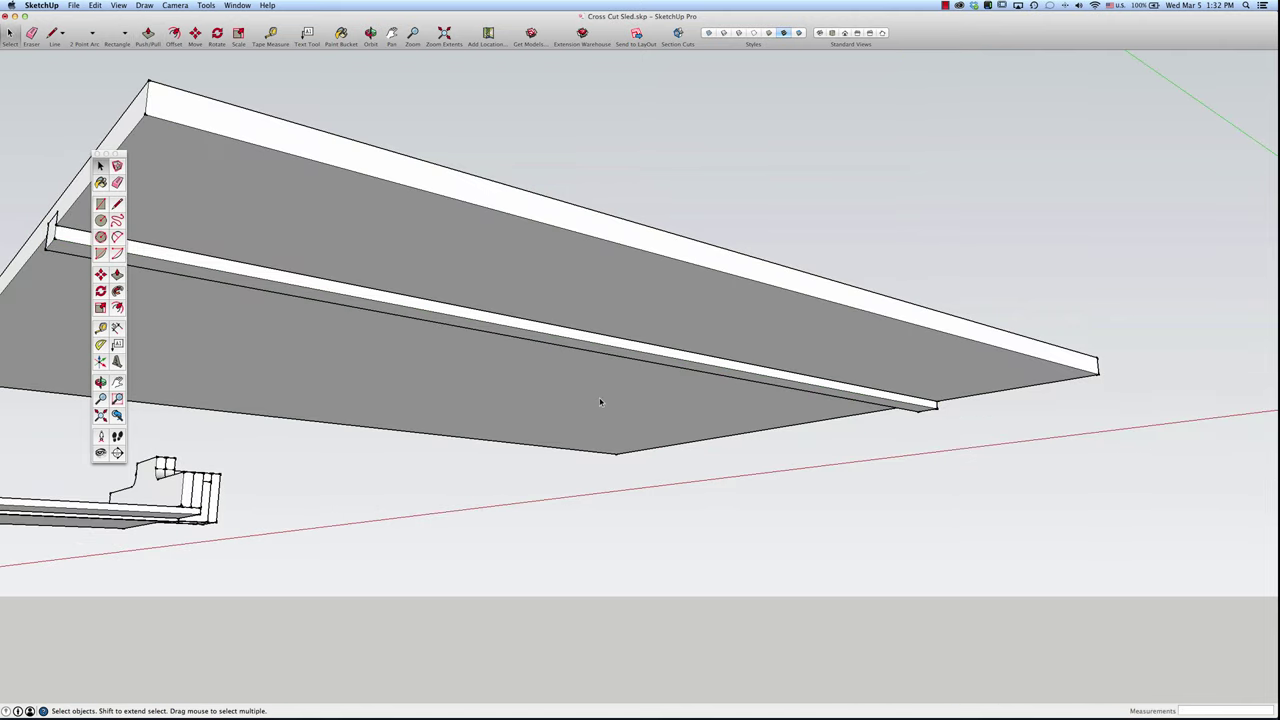
Step: Try moving the runner group about 1 3/8" straight down out of the groove along the blue axis, and undo the move
{"action": "middle_click_drag", "start_coordinate": [597, 394], "coordinate": [577, 340]}
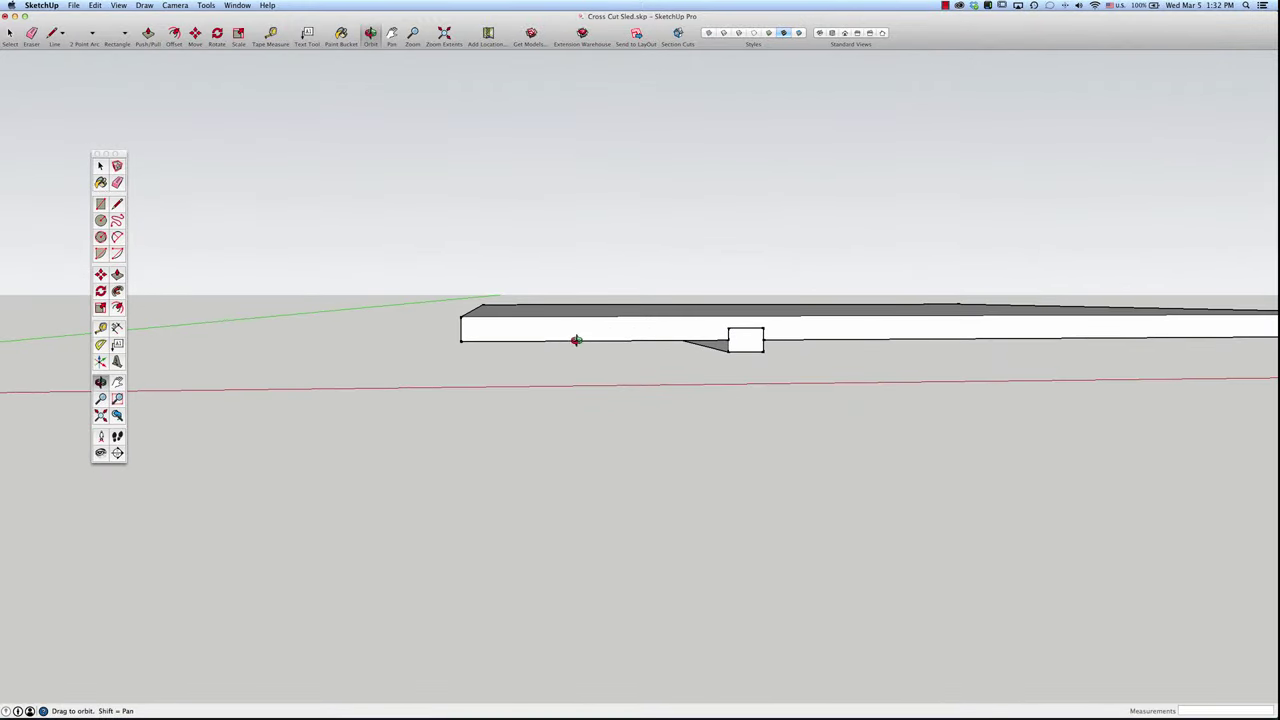
{"action": "key", "text": "space"}
{"action": "left_click", "coordinate": [707, 336]}
{"action": "left_click", "coordinate": [745, 349]}
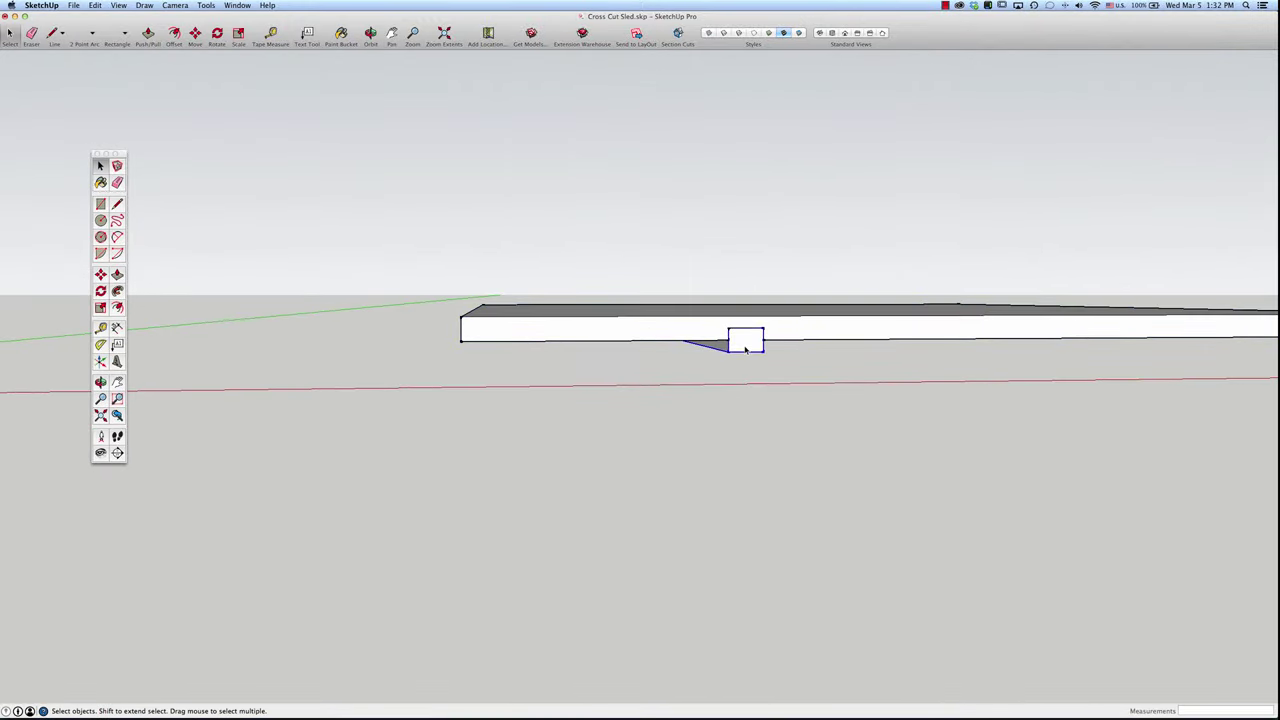
{"action": "key", "text": "m"}
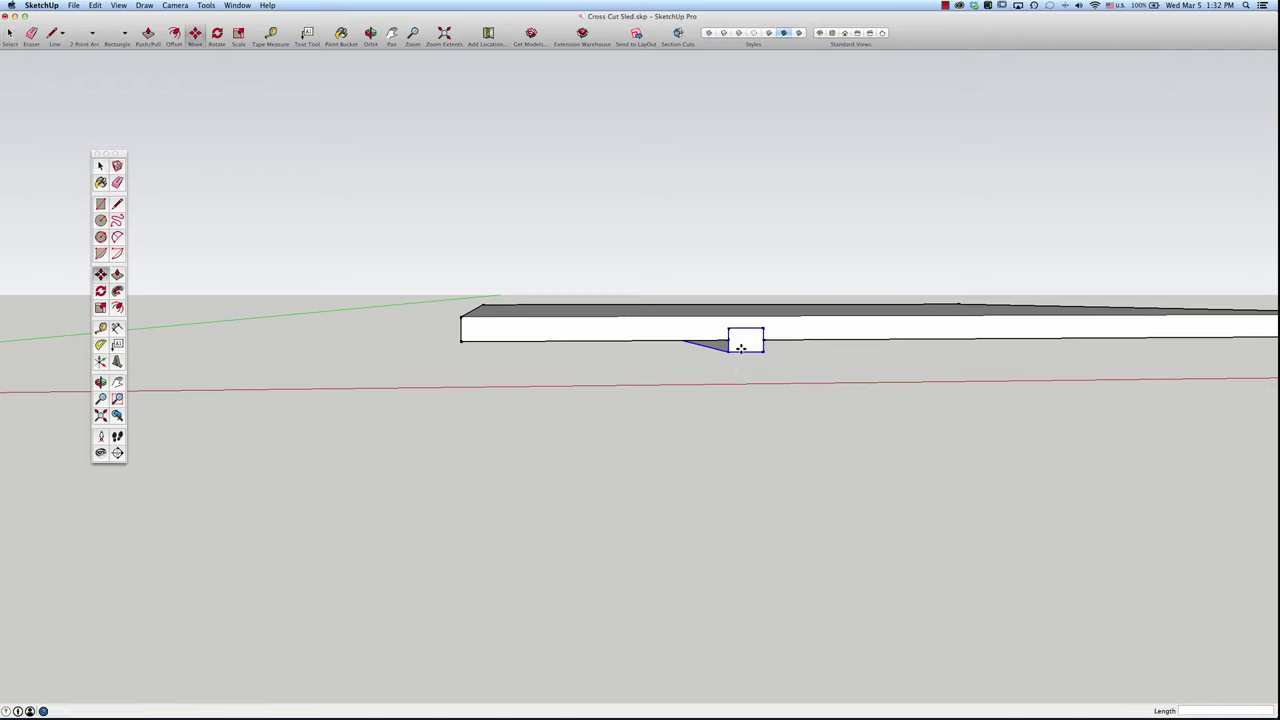
{"action": "left_click", "coordinate": [741, 347]}
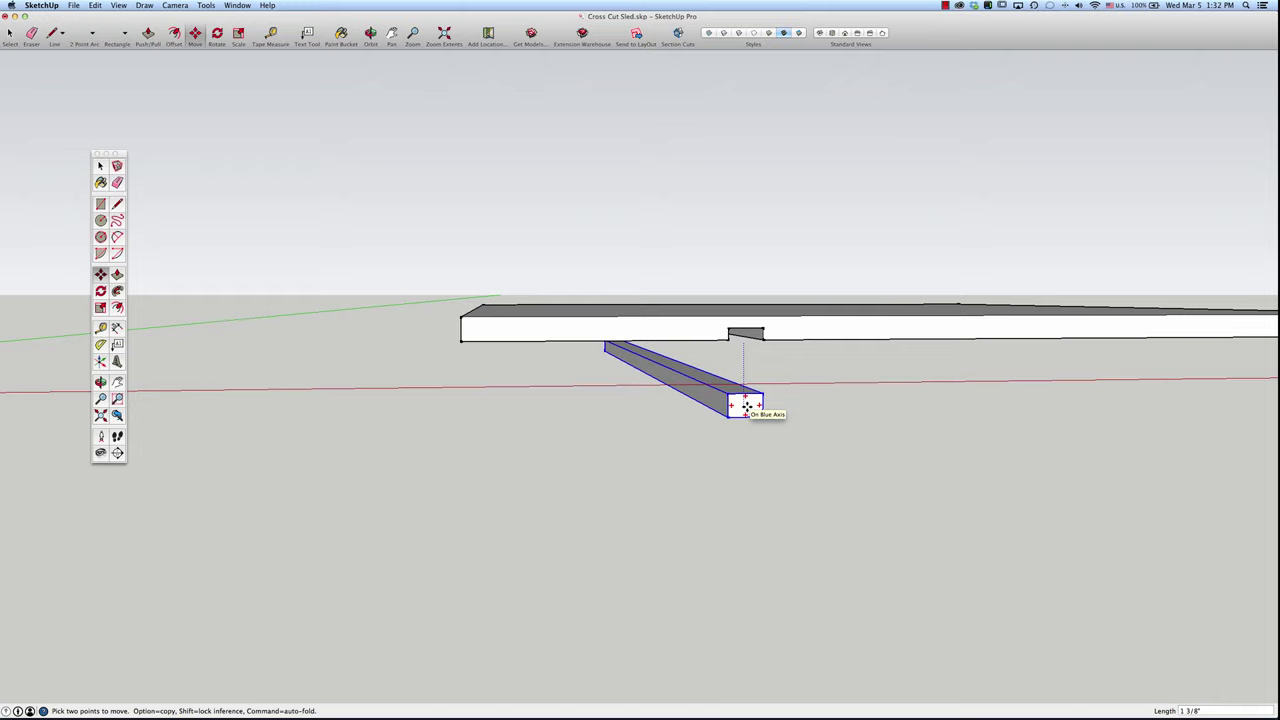
{"action": "key", "text": "super+z"}
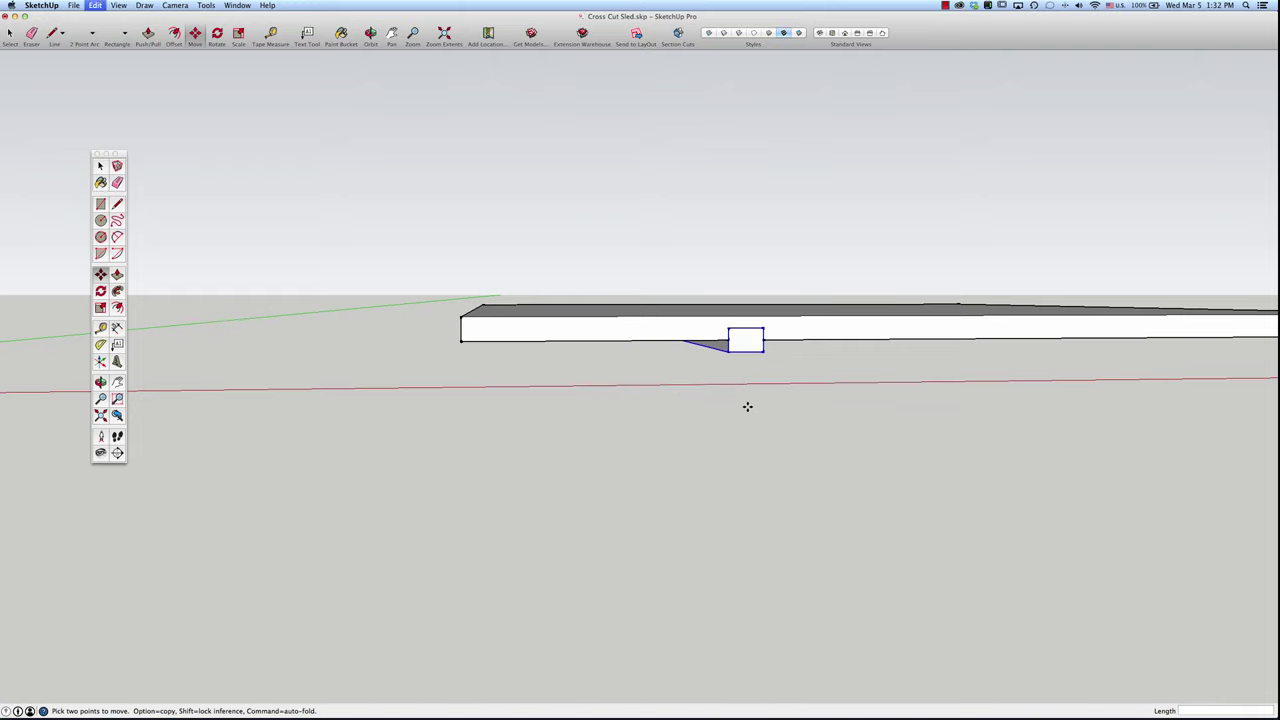
Step: Place vertical guides along both corner edges of the base's front side, where the runner's end shows
{"action": "scroll", "coordinate": [594, 400], "scroll_direction": "down", "scroll_amount": 5}
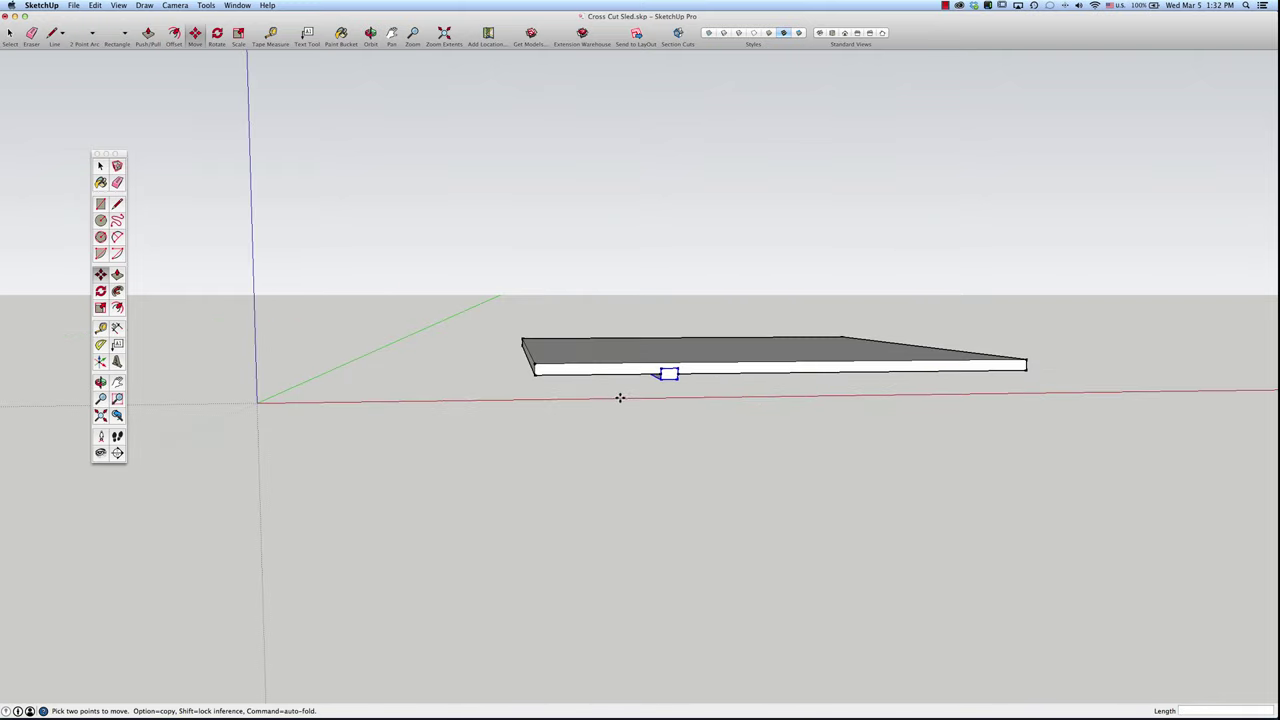
{"action": "middle_click_drag", "start_coordinate": [617, 394], "coordinate": [717, 412]}
{"action": "left_click_drag", "start_coordinate": [717, 412], "coordinate": [880, 443]}
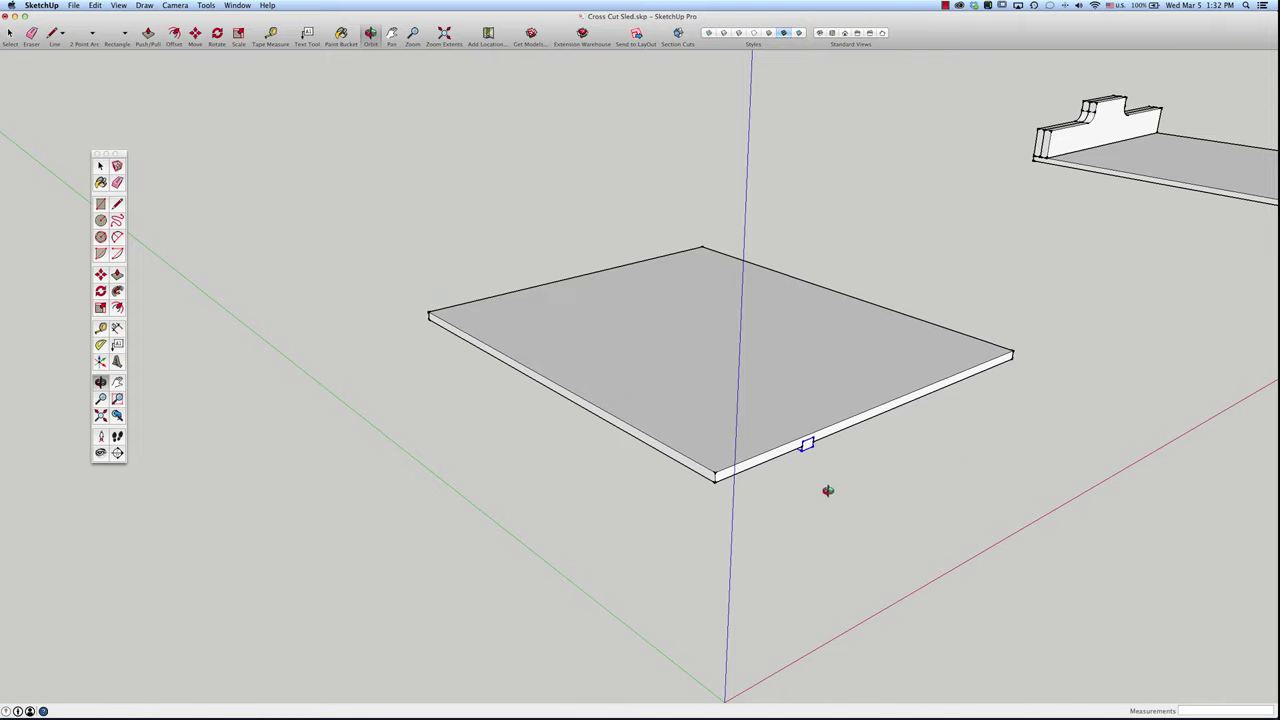
{"action": "key", "text": "space"}
{"action": "scroll", "coordinate": [830, 428], "scroll_direction": "up", "scroll_amount": 2}
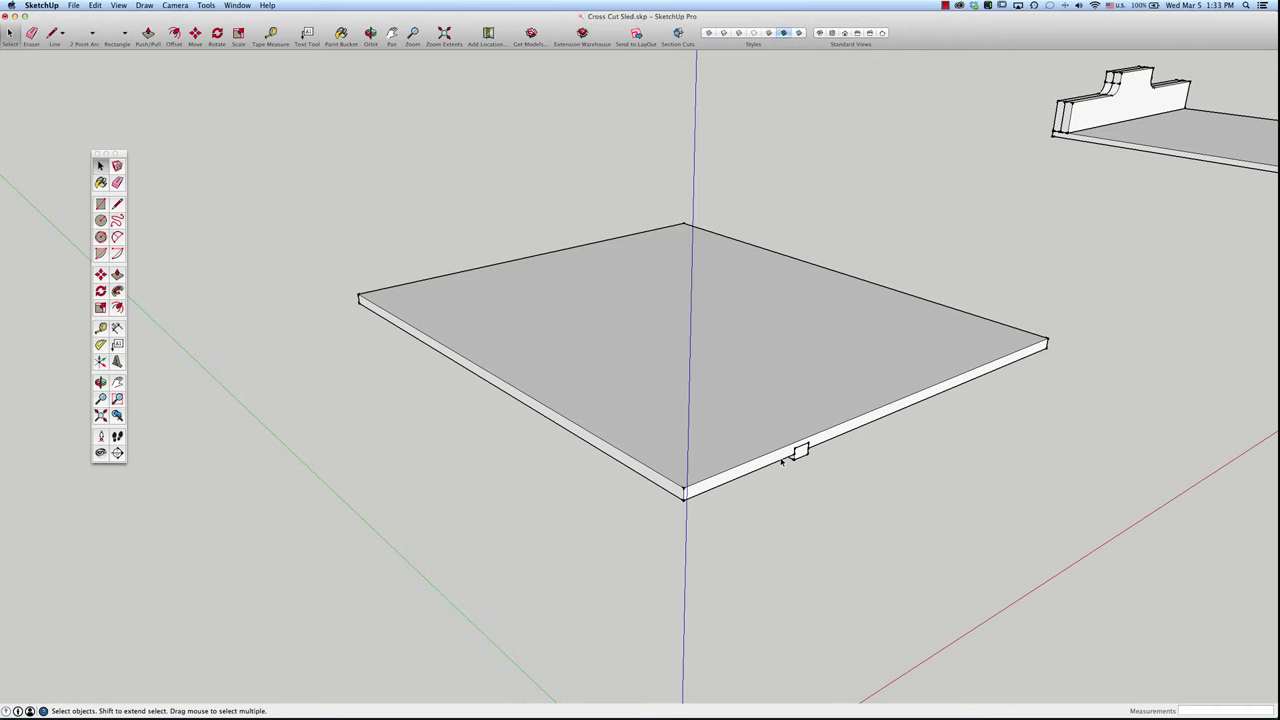
{"action": "key", "text": "o"}
{"action": "left_click_drag", "start_coordinate": [782, 460], "coordinate": [666, 420]}
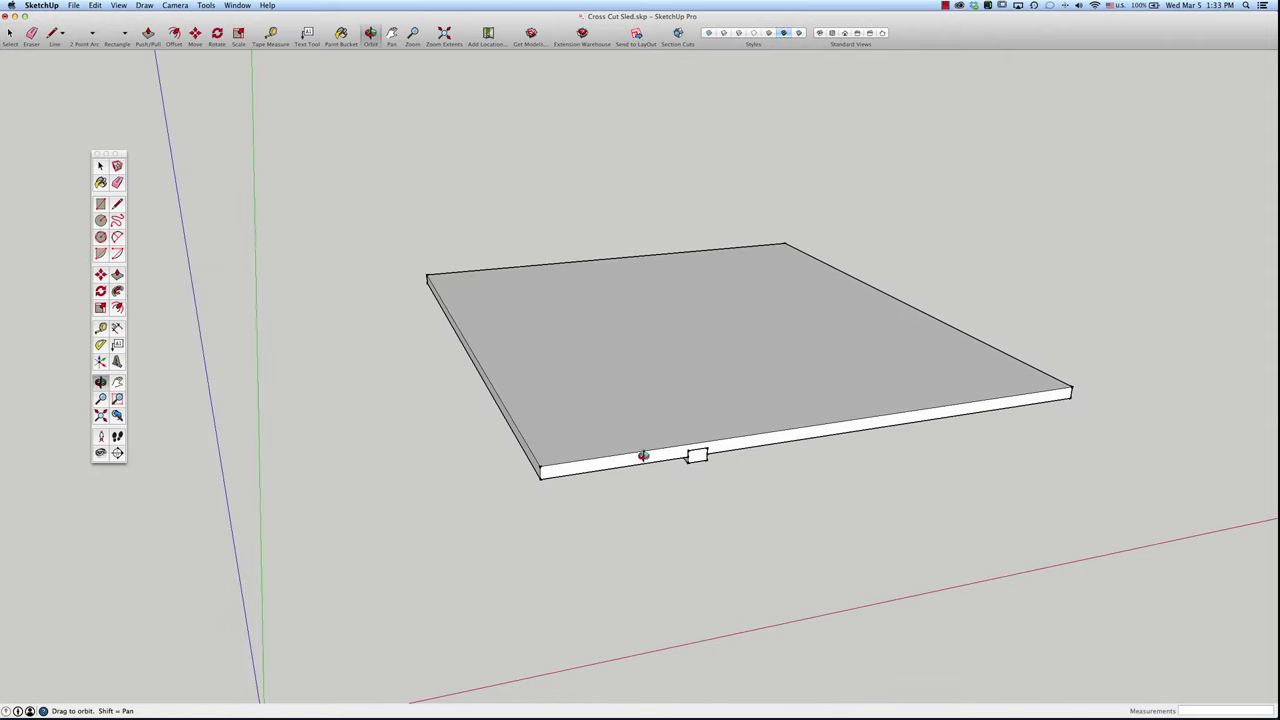
{"action": "key", "text": "t"}
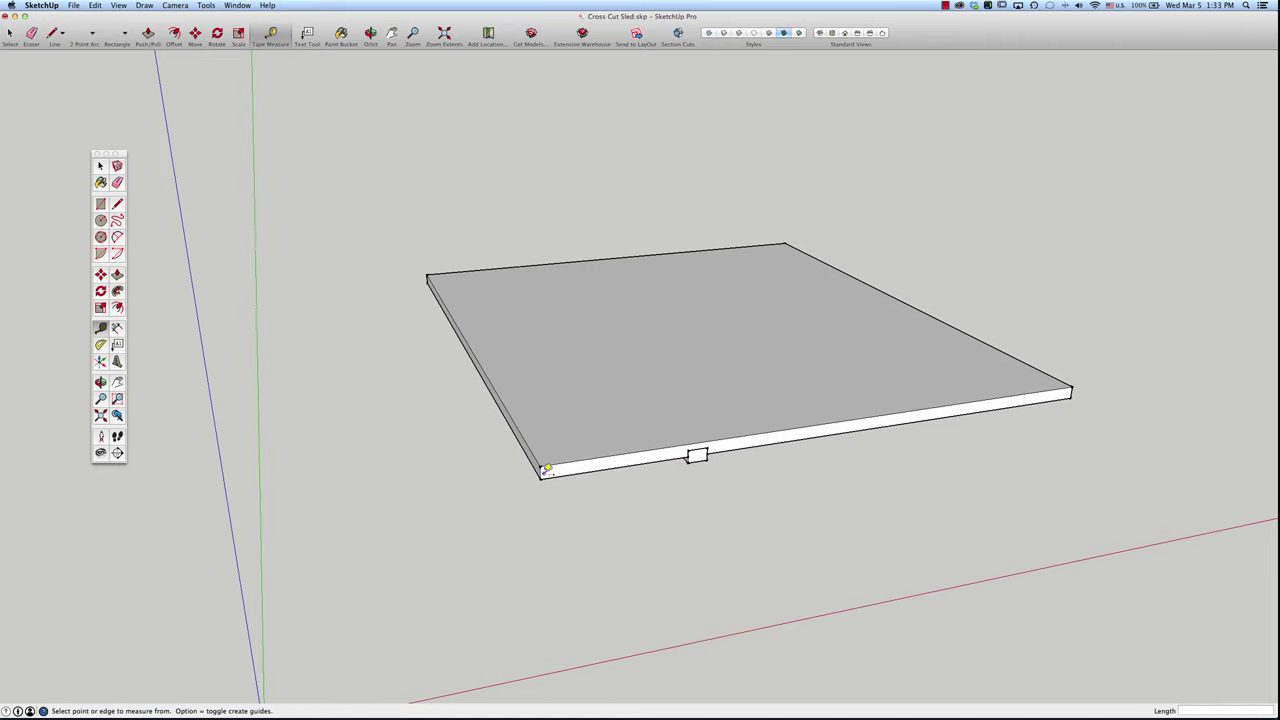
{"action": "scroll", "coordinate": [543, 465], "scroll_direction": "up", "scroll_amount": 6}
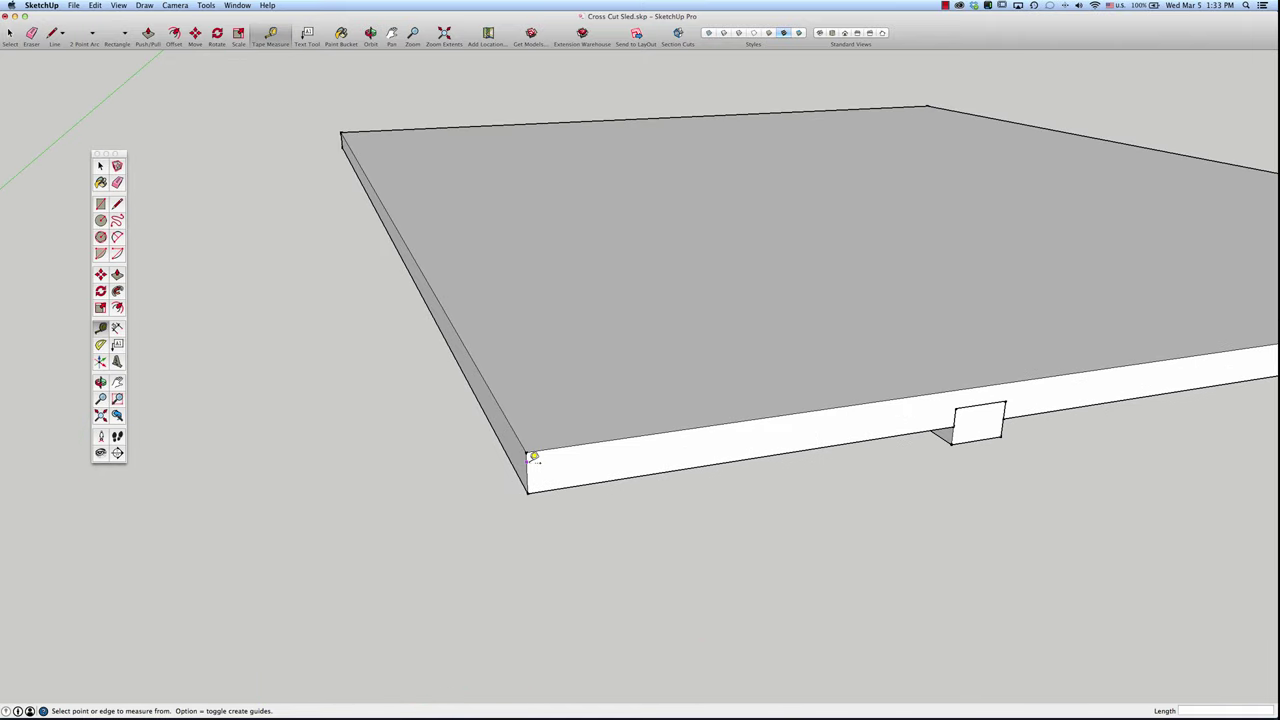
{"action": "scroll", "coordinate": [533, 457], "scroll_direction": "down", "scroll_amount": 6}
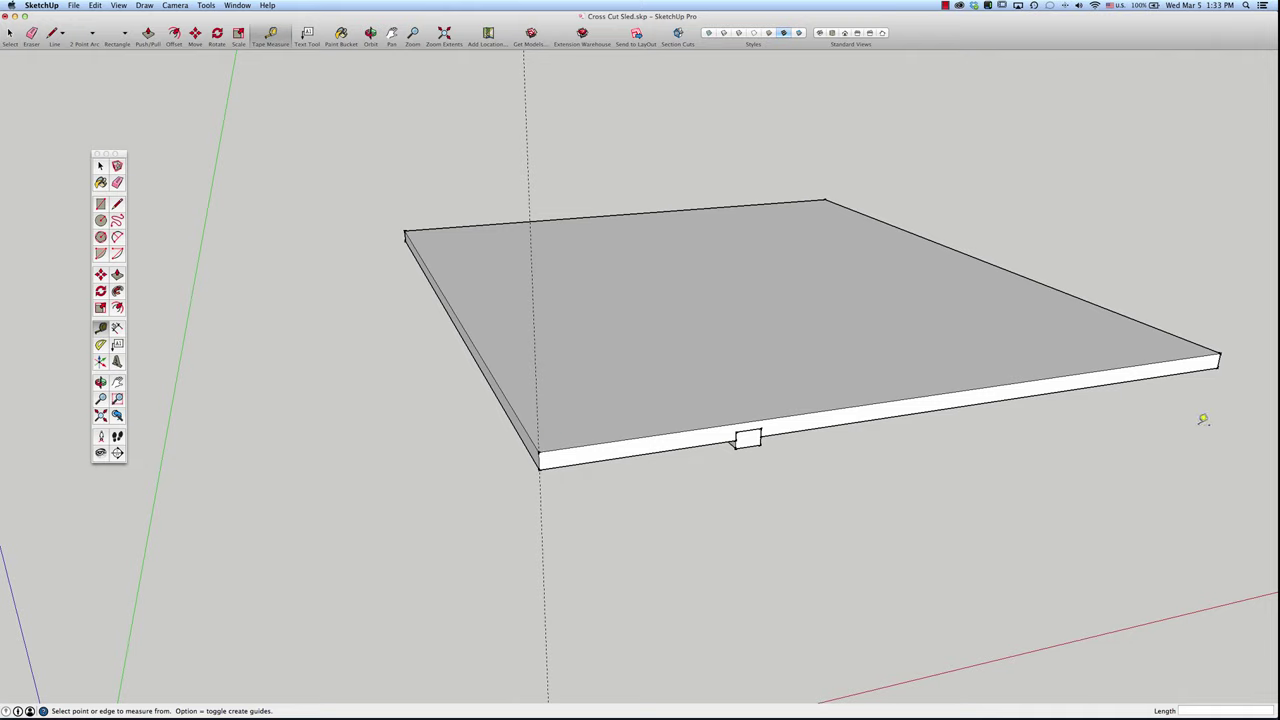
{"action": "scroll", "coordinate": [1247, 352], "scroll_direction": "up", "scroll_amount": 5}
{"action": "scroll", "coordinate": [1247, 352], "scroll_direction": "up", "scroll_amount": 2}
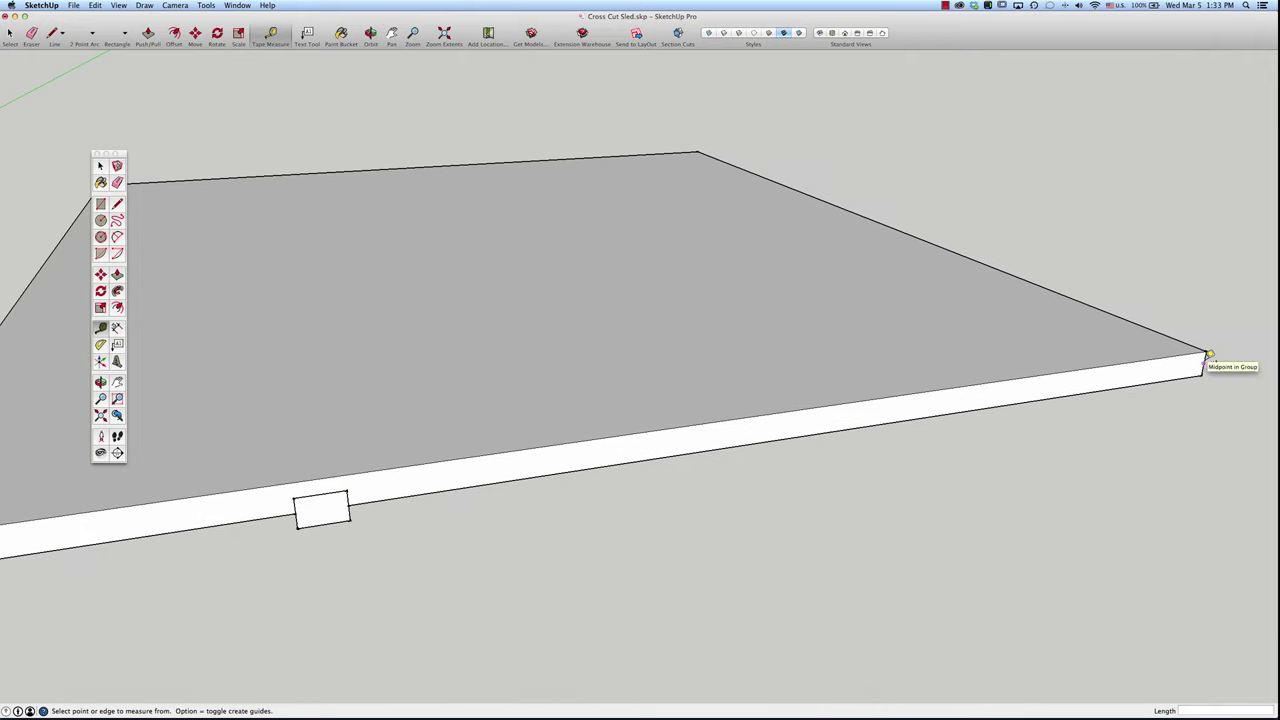
{"action": "left_click", "coordinate": [1209, 354]}
{"action": "scroll", "coordinate": [1150, 385], "scroll_direction": "down", "scroll_amount": 3}
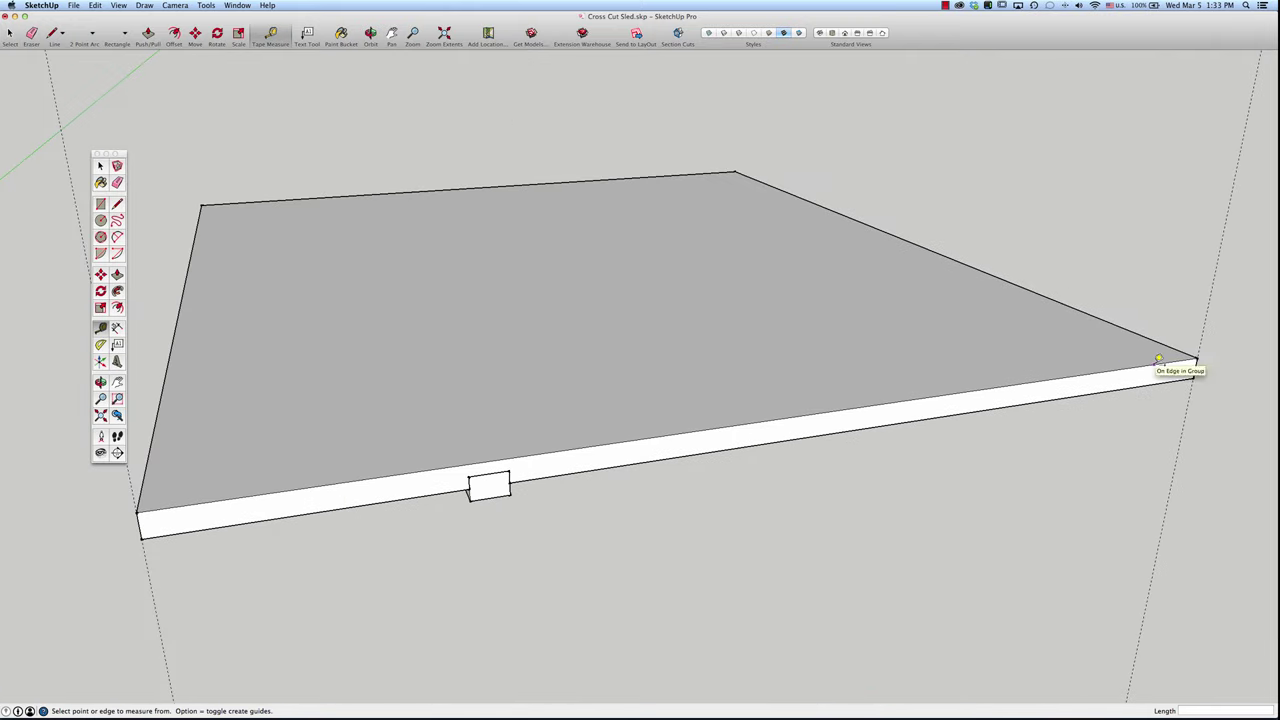
Step: Place a horizontal guide 4.75" above the base's upper front edge
{"action": "left_click", "coordinate": [1159, 360]}
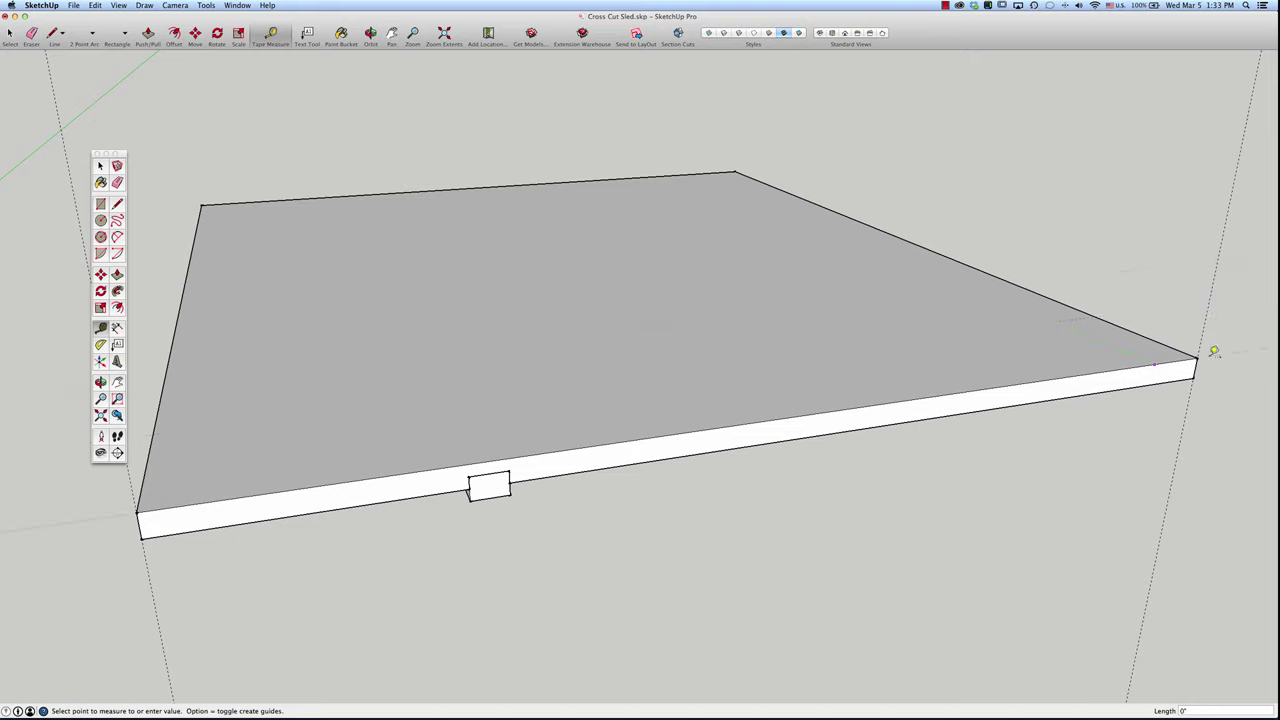
{"action": "left_click", "coordinate": [1215, 251]}
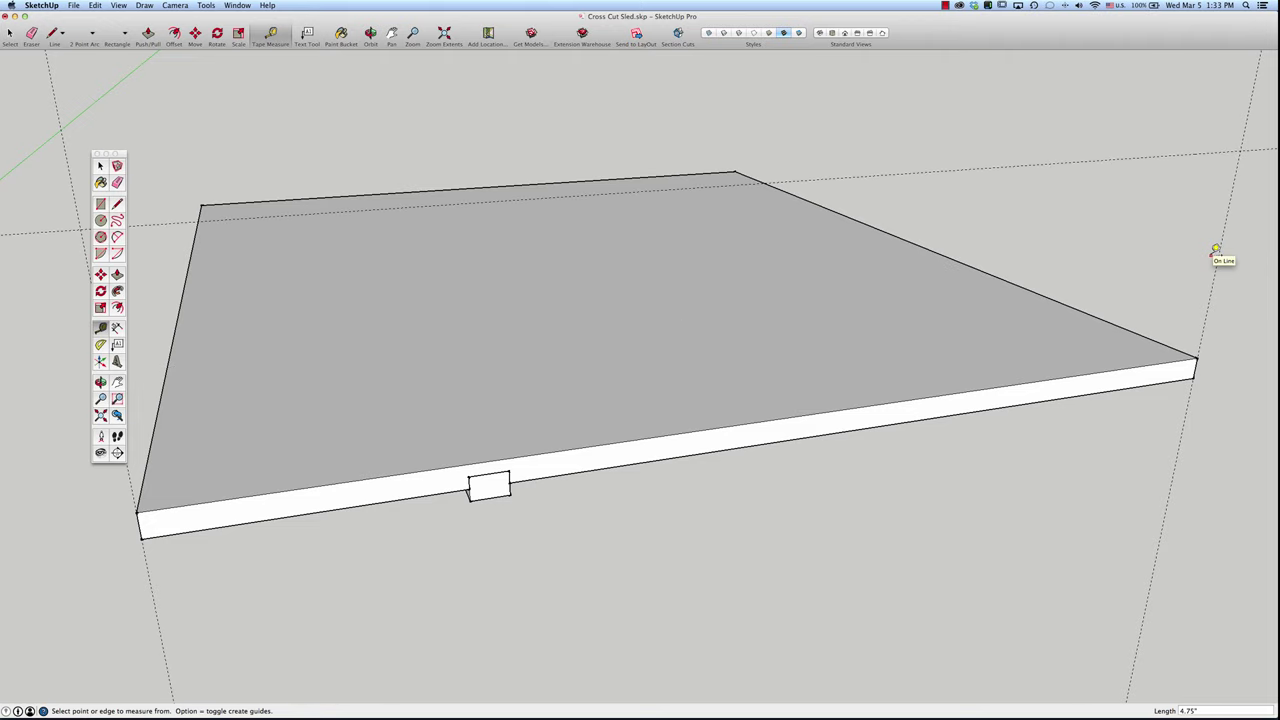
{"action": "scroll", "coordinate": [556, 430], "scroll_direction": "down", "scroll_amount": 4}
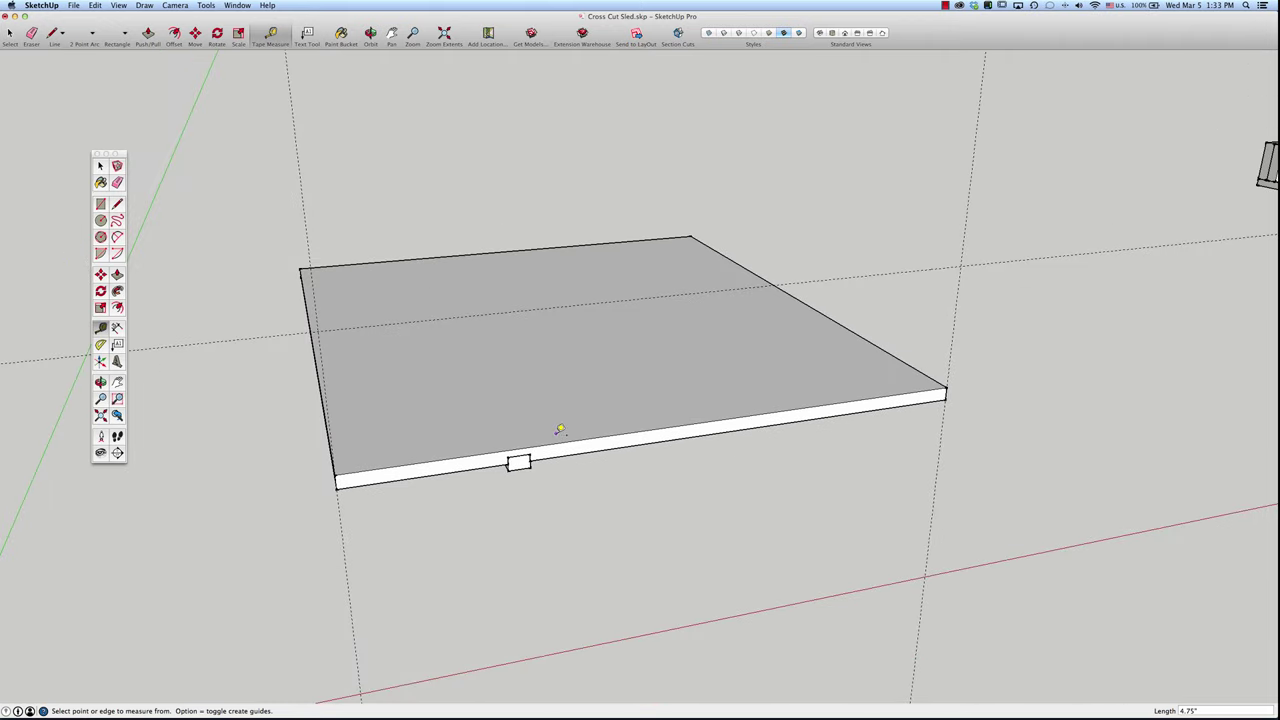
Step: Draw a 1' 10 1/2" by 4 3/4" upright rectangle from the base's front upper corner to the opposite guide intersection
{"action": "key", "text": "r"}
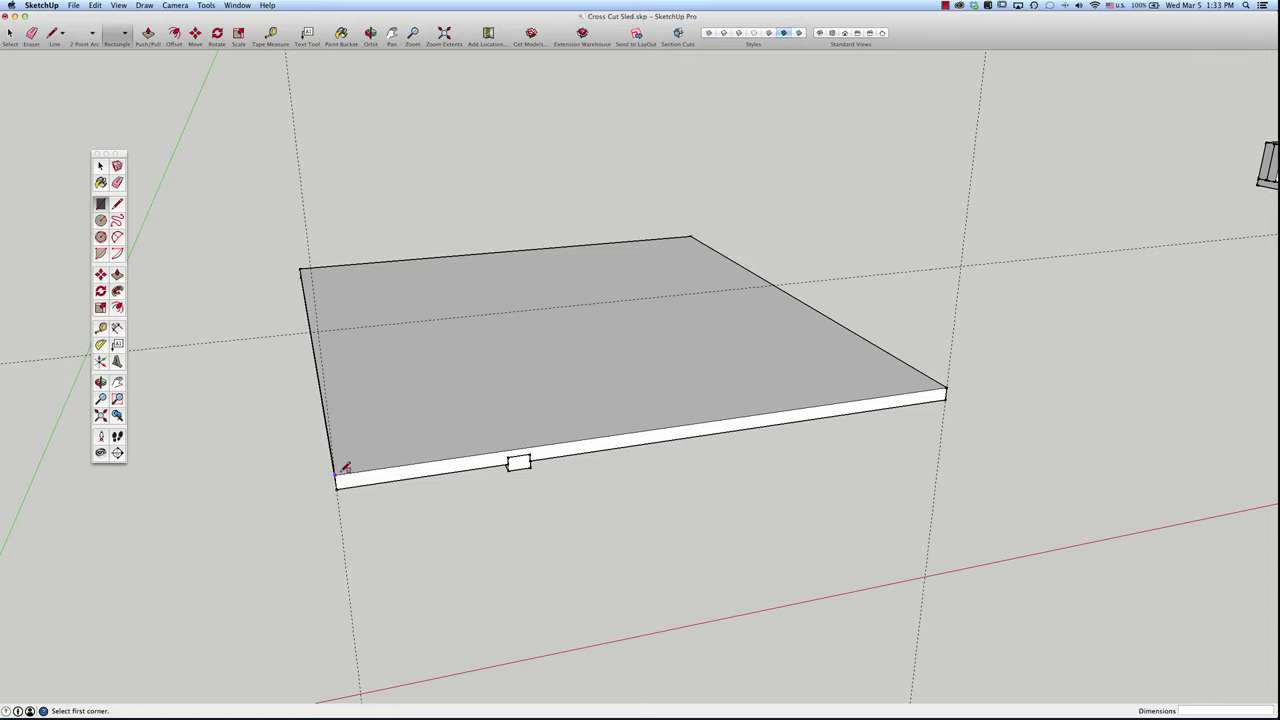
{"action": "left_click", "coordinate": [337, 476]}
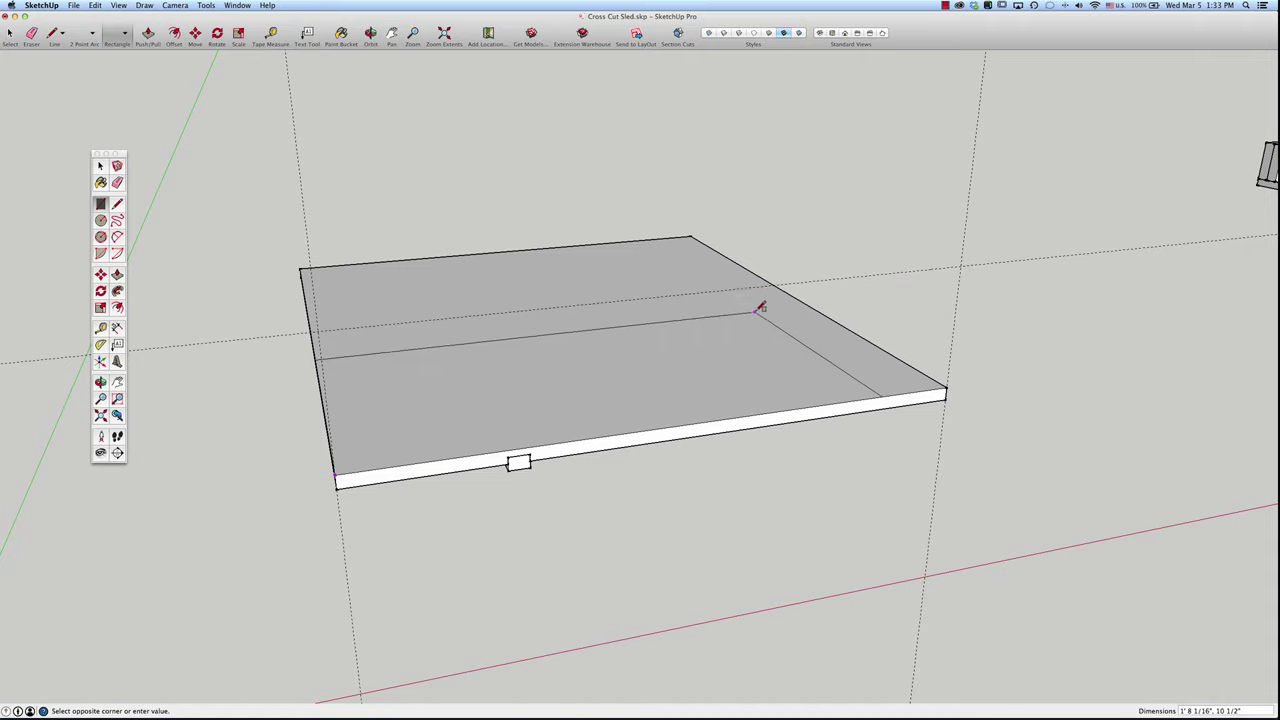
{"action": "left_click", "coordinate": [962, 265]}
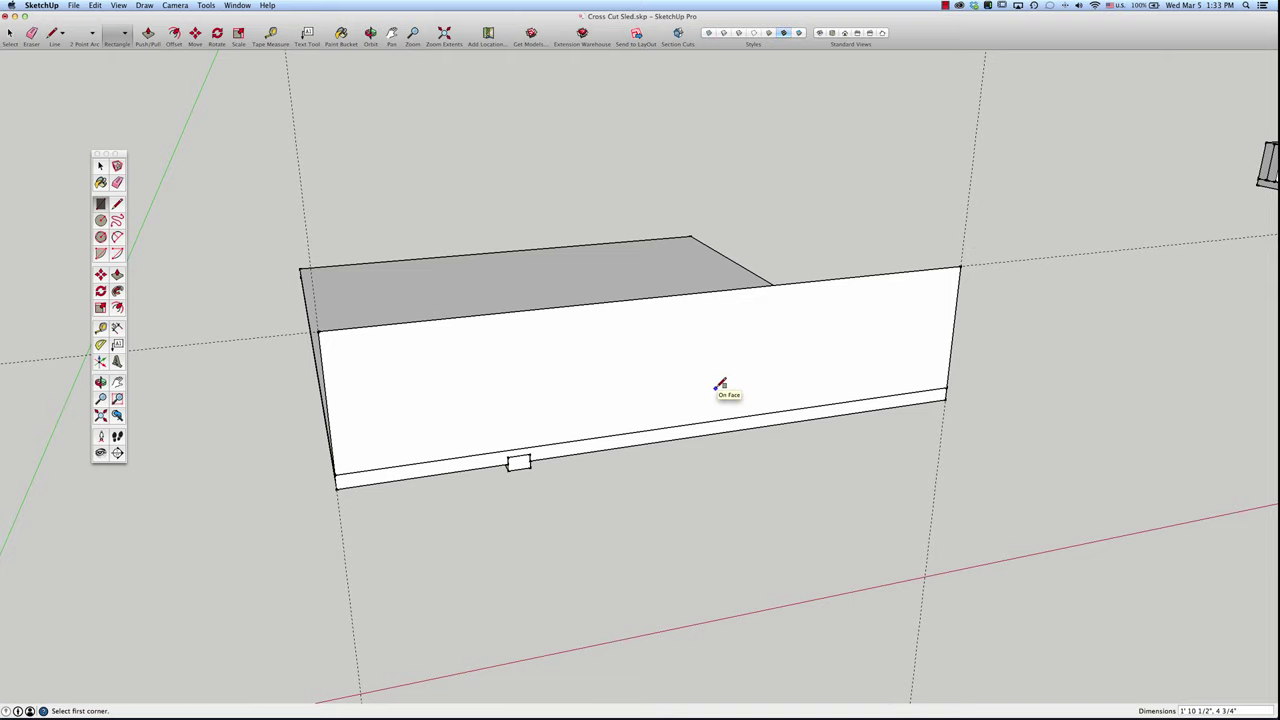
Step: Make the upright fence rectangle, with its face and edges, into its own group, and open and close the group to check it
{"action": "key", "text": "o"}
{"action": "left_click_drag", "start_coordinate": [623, 380], "coordinate": [552, 520]}
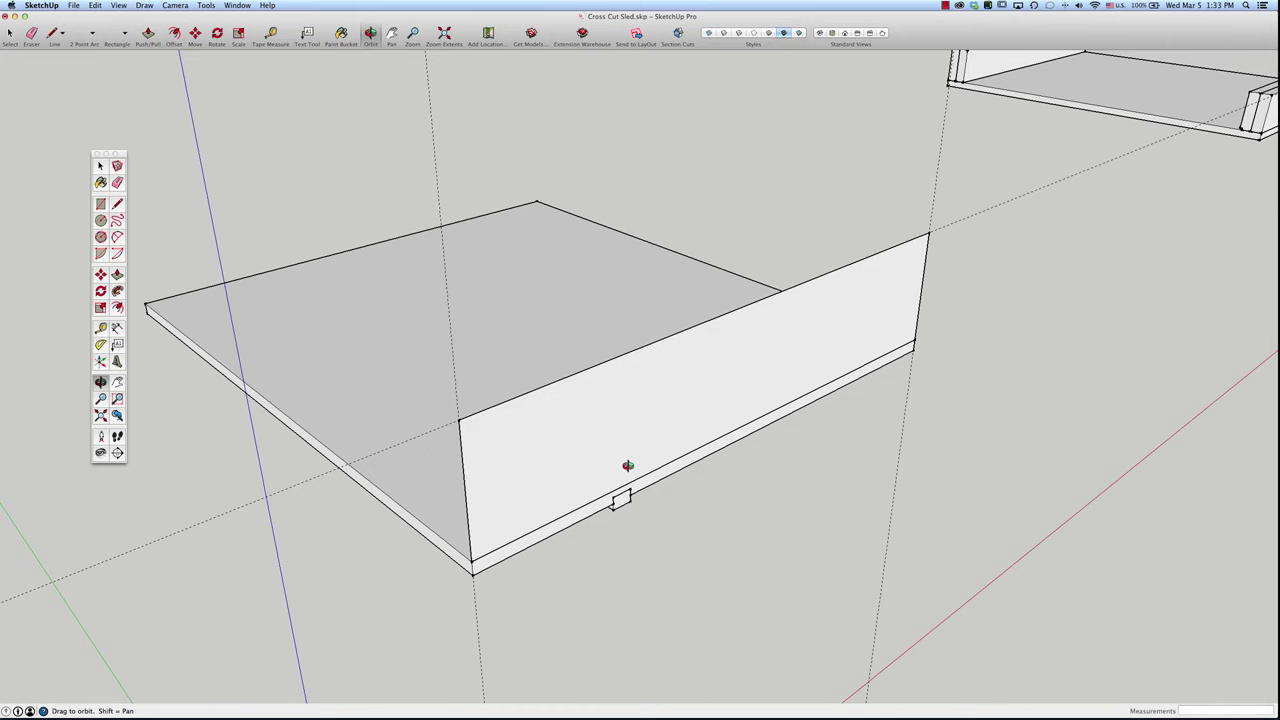
{"action": "left_click_drag", "start_coordinate": [623, 463], "coordinate": [619, 425]}
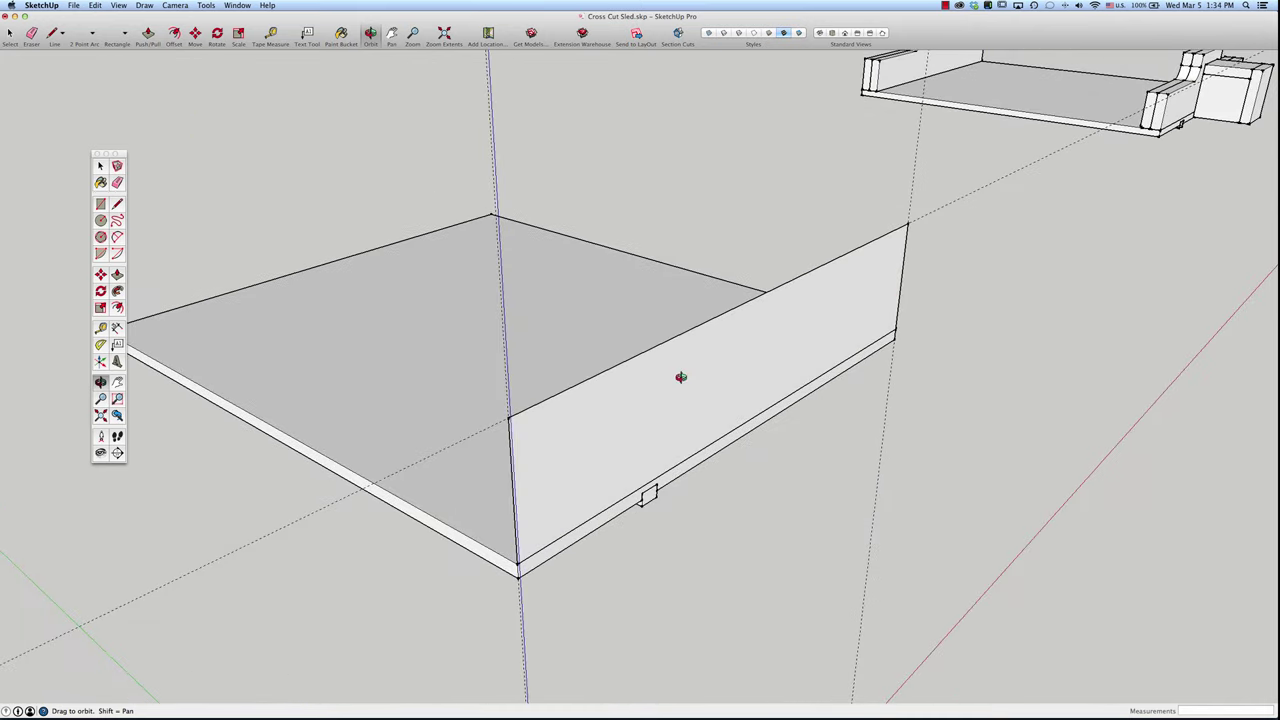
{"action": "left_click_drag", "start_coordinate": [680, 376], "coordinate": [637, 356]}
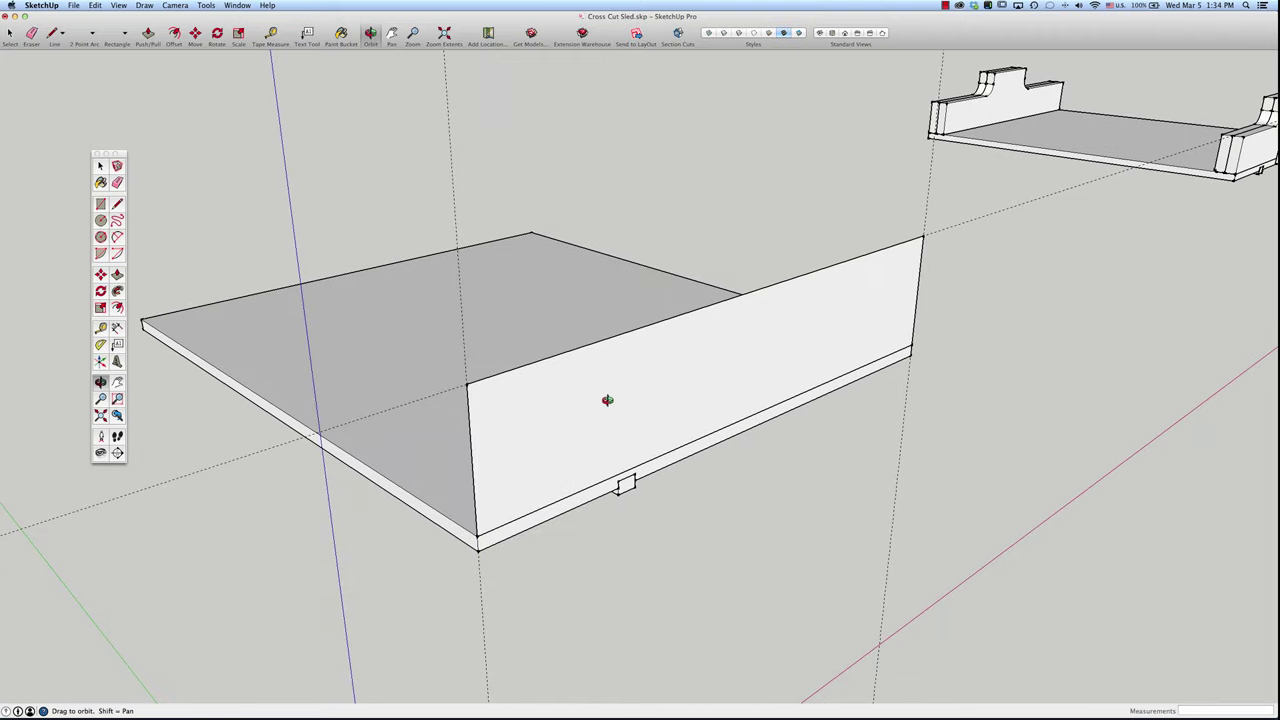
{"action": "left_click_drag", "start_coordinate": [626, 403], "coordinate": [593, 406]}
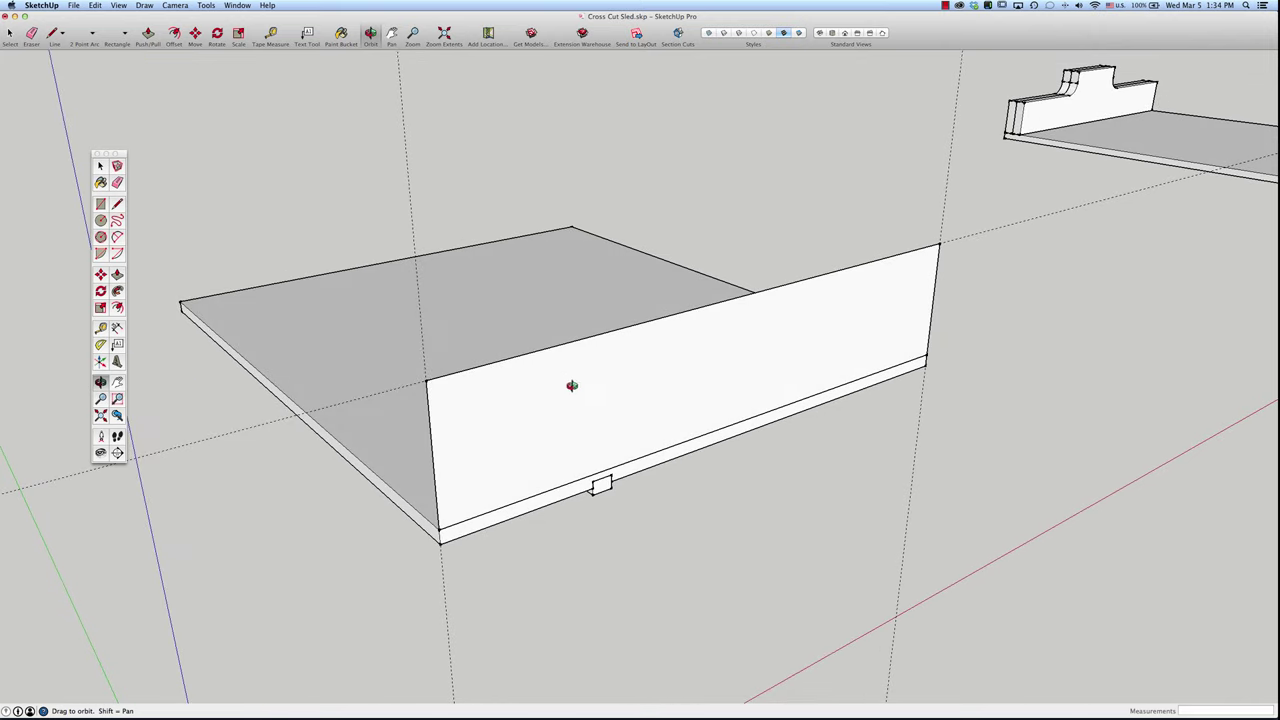
{"action": "key", "text": "space"}
{"action": "double_click", "coordinate": [641, 396]}
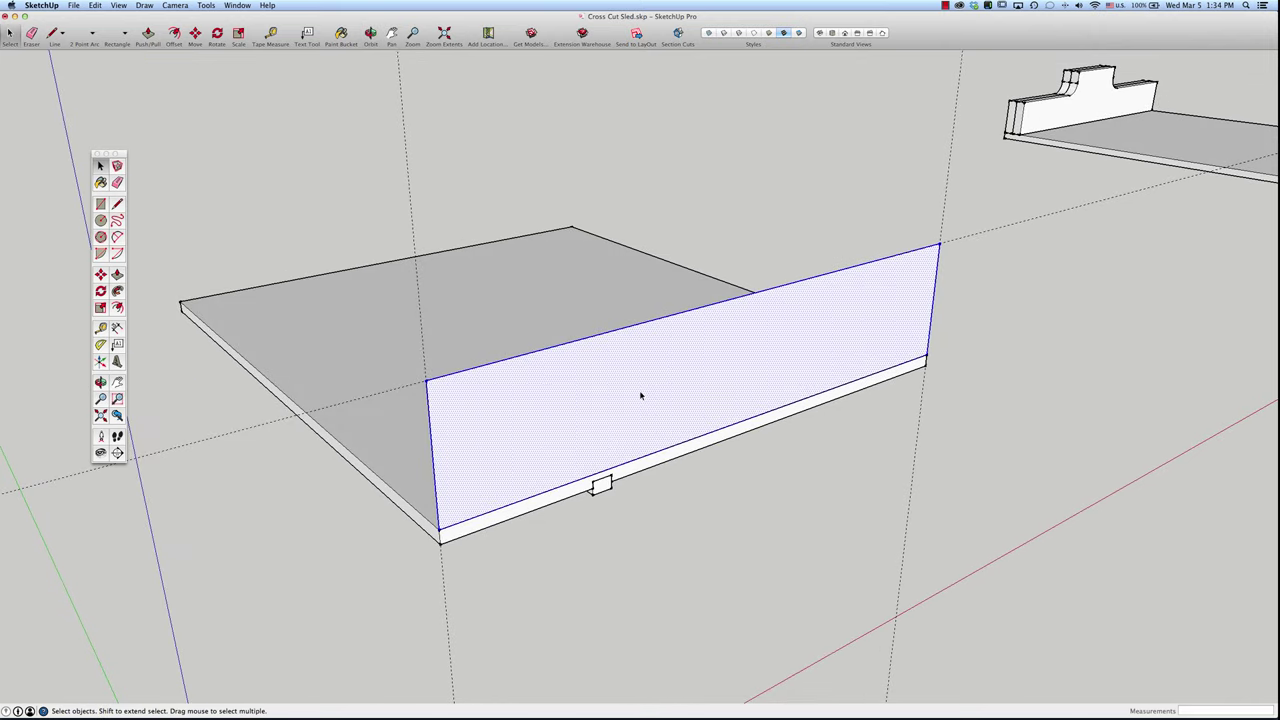
{"action": "right_click", "coordinate": [641, 396]}
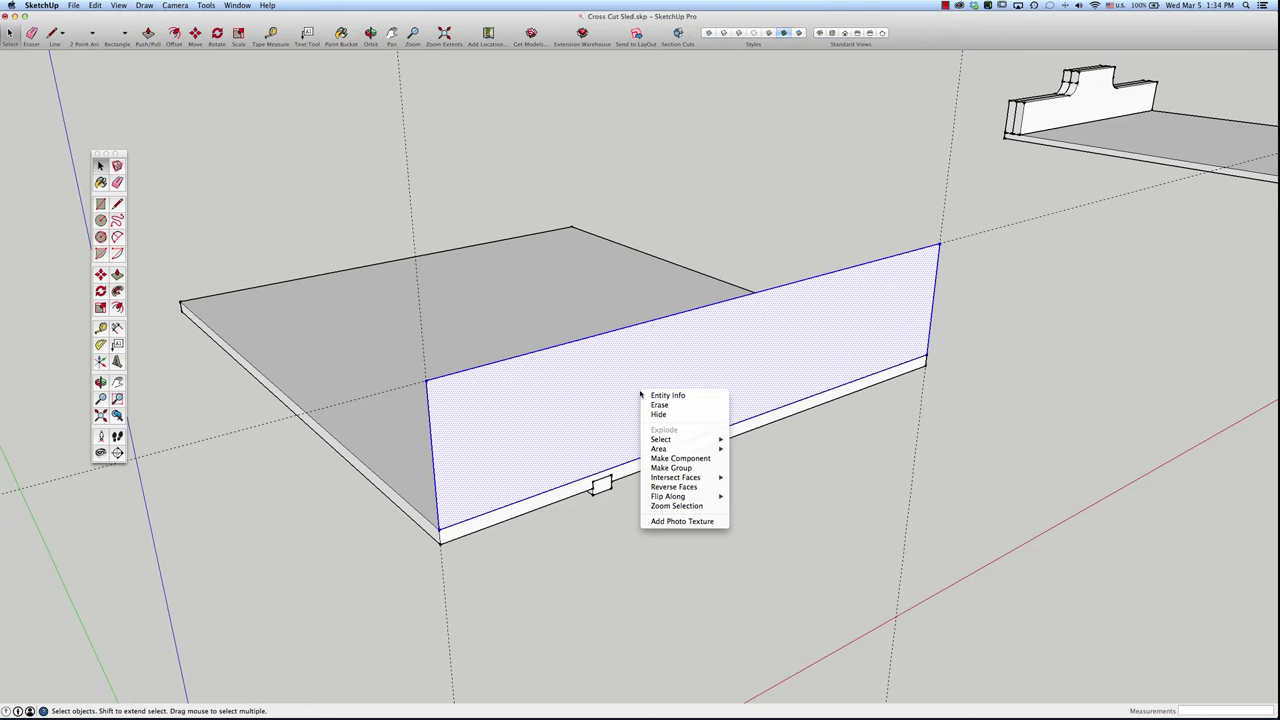
{"action": "left_click", "coordinate": [668, 467]}
{"action": "double_click", "coordinate": [652, 375]}
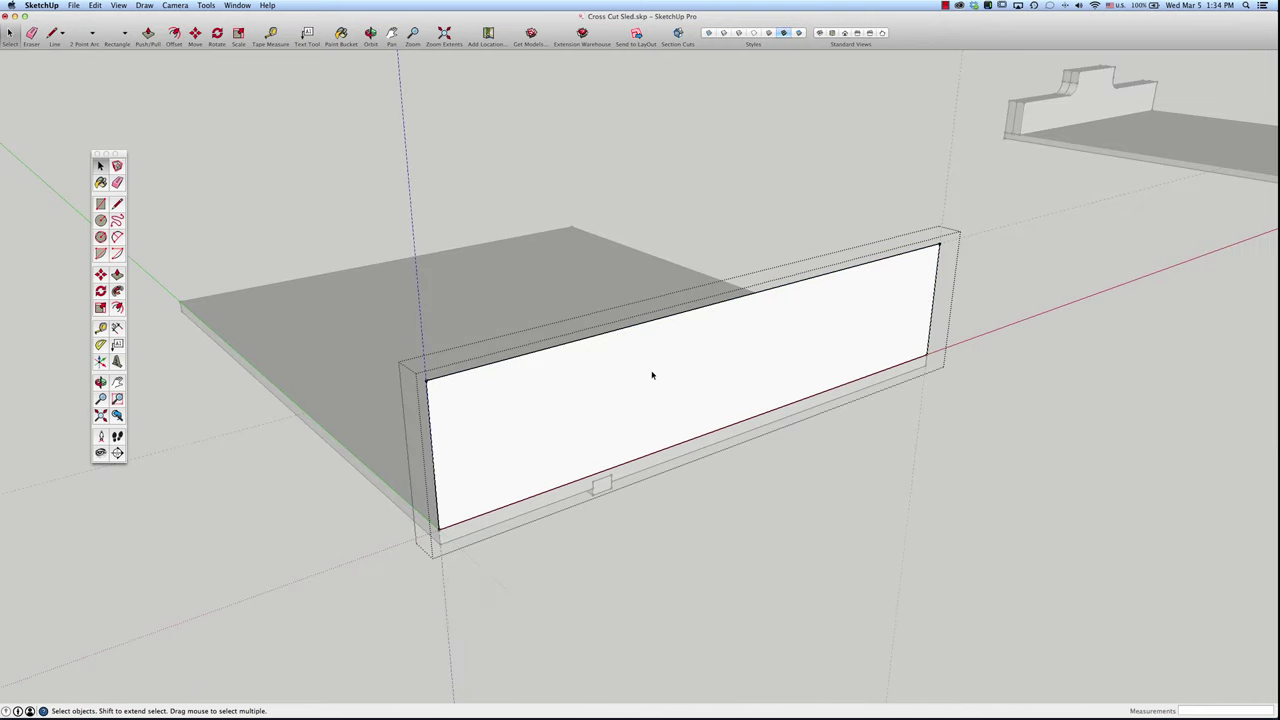
{"action": "left_click", "coordinate": [822, 503]}
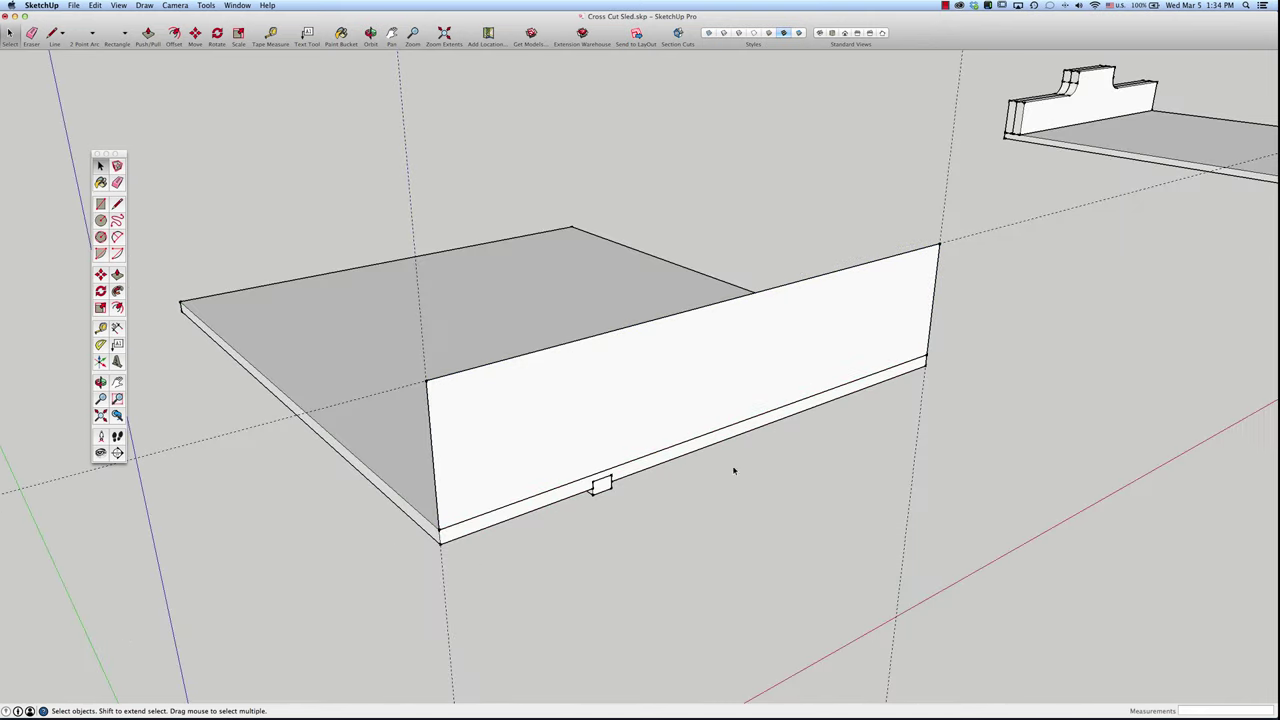
Step: Place a horizontal guide about 1 1/8" below the fence's top edge
{"action": "left_click", "coordinate": [101, 330]}
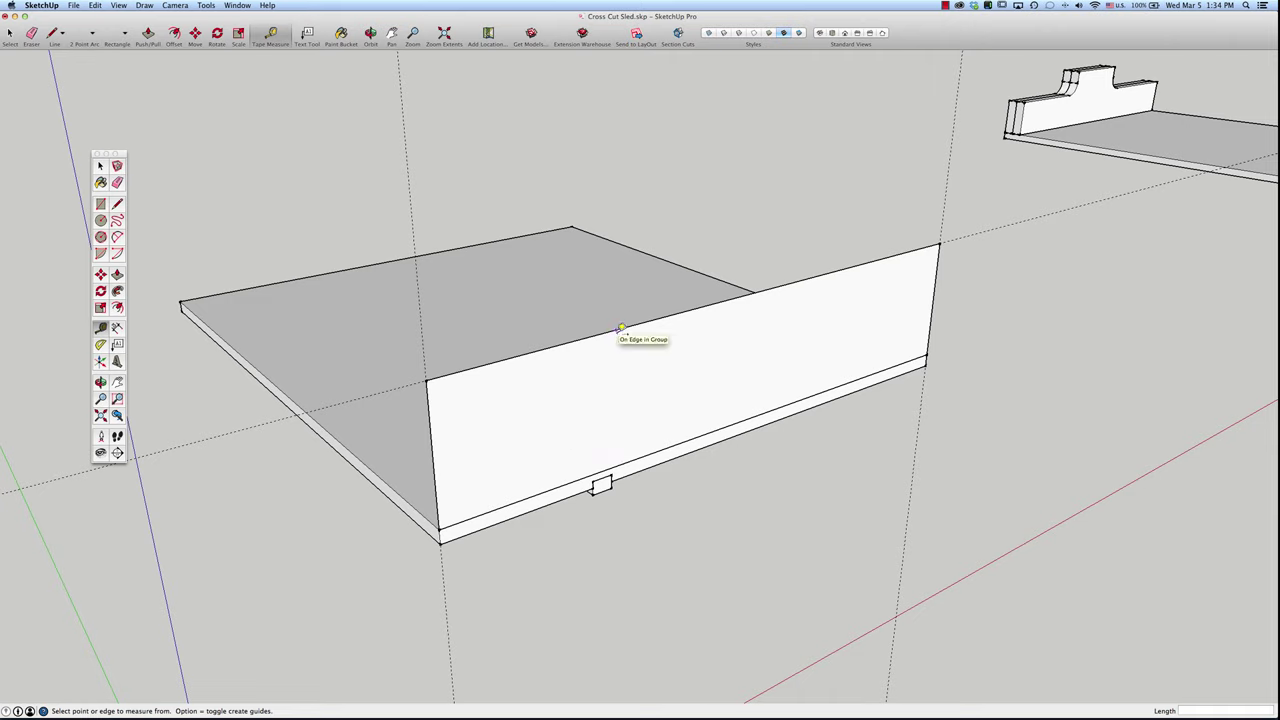
{"action": "left_click", "coordinate": [620, 328]}
{"action": "left_click", "coordinate": [621, 358]}
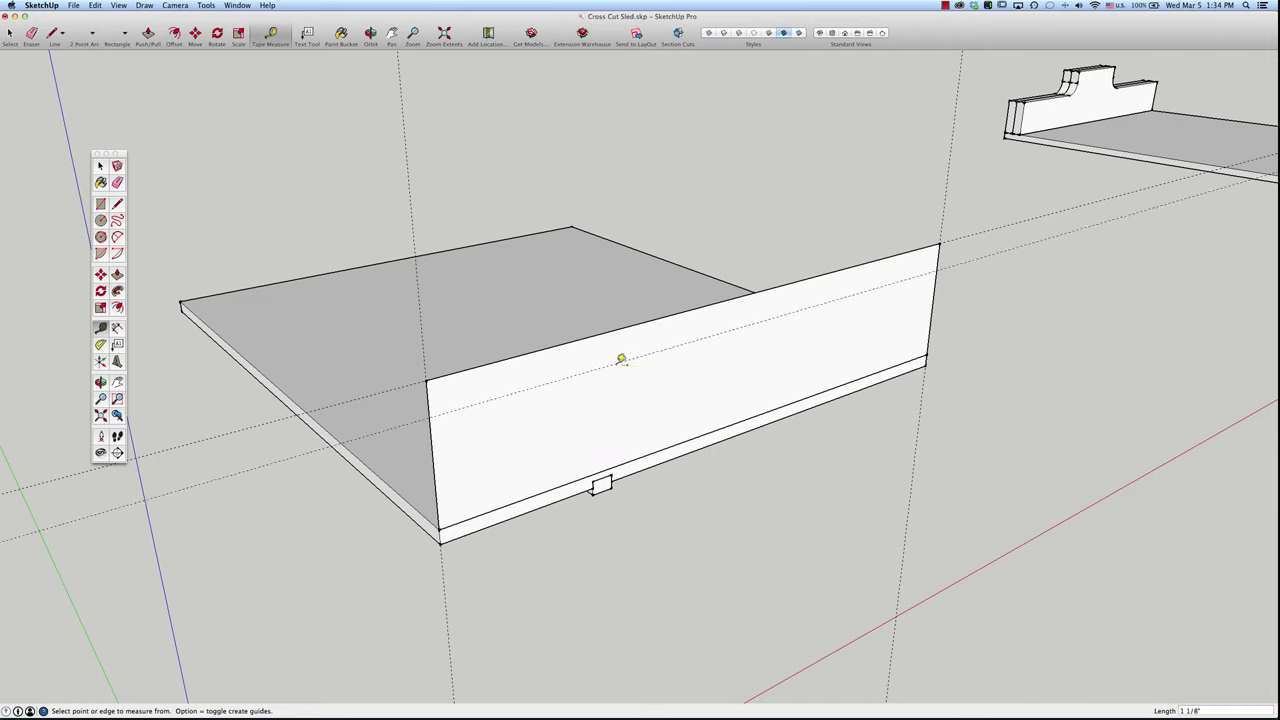
Step: Set the horizontal guide 2" below the fence's top edge and place a vertical guide 11" from the fence's left end
{"action": "key", "text": "Return"}
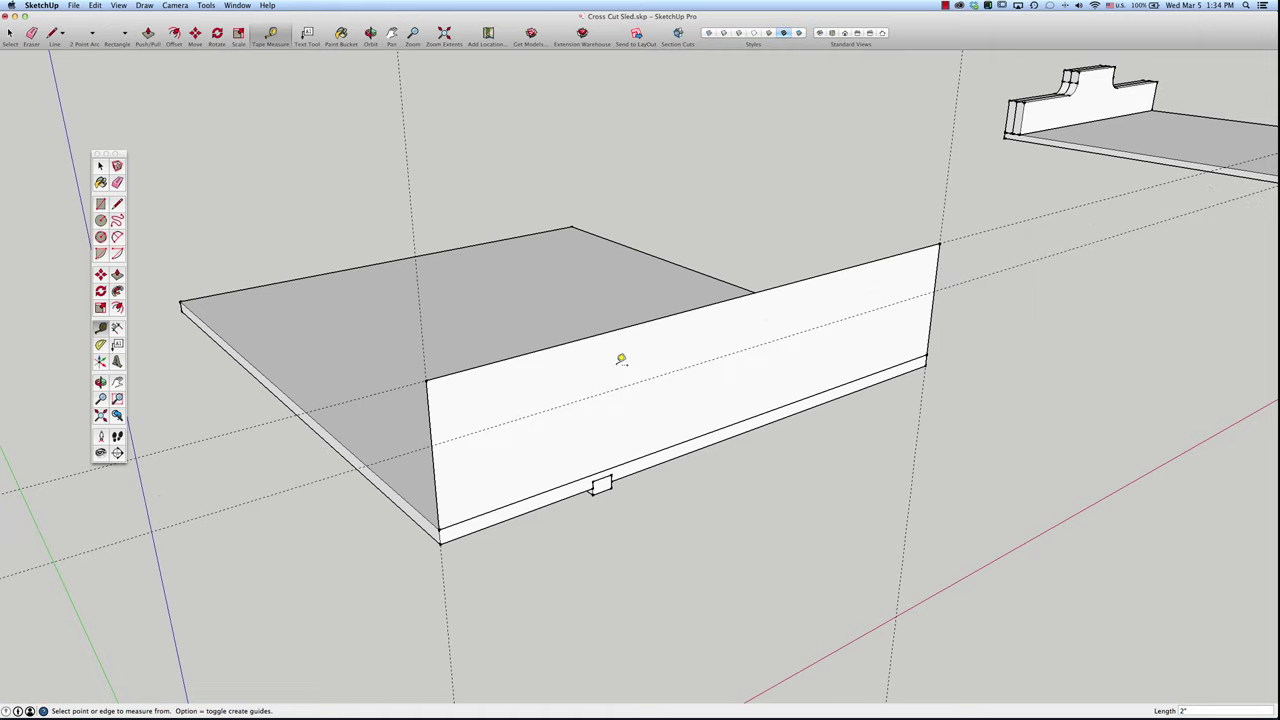
{"action": "left_click", "coordinate": [433, 420]}
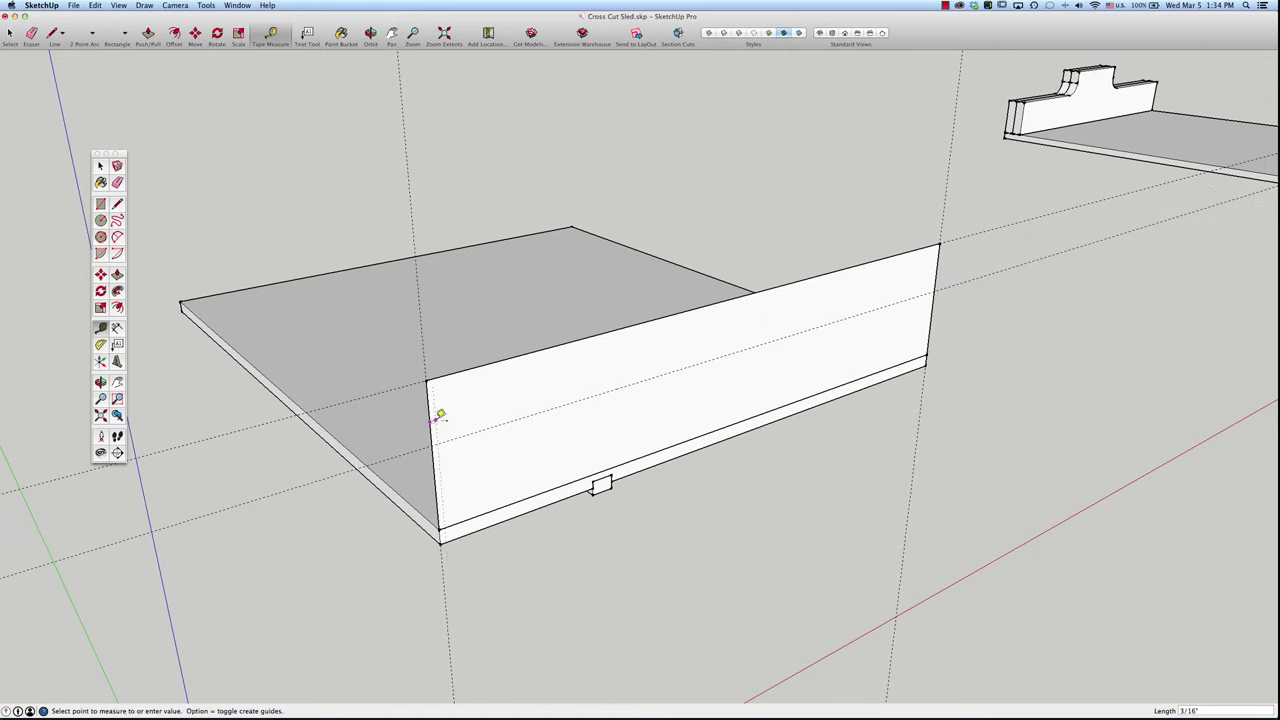
{"action": "left_click", "coordinate": [666, 317]}
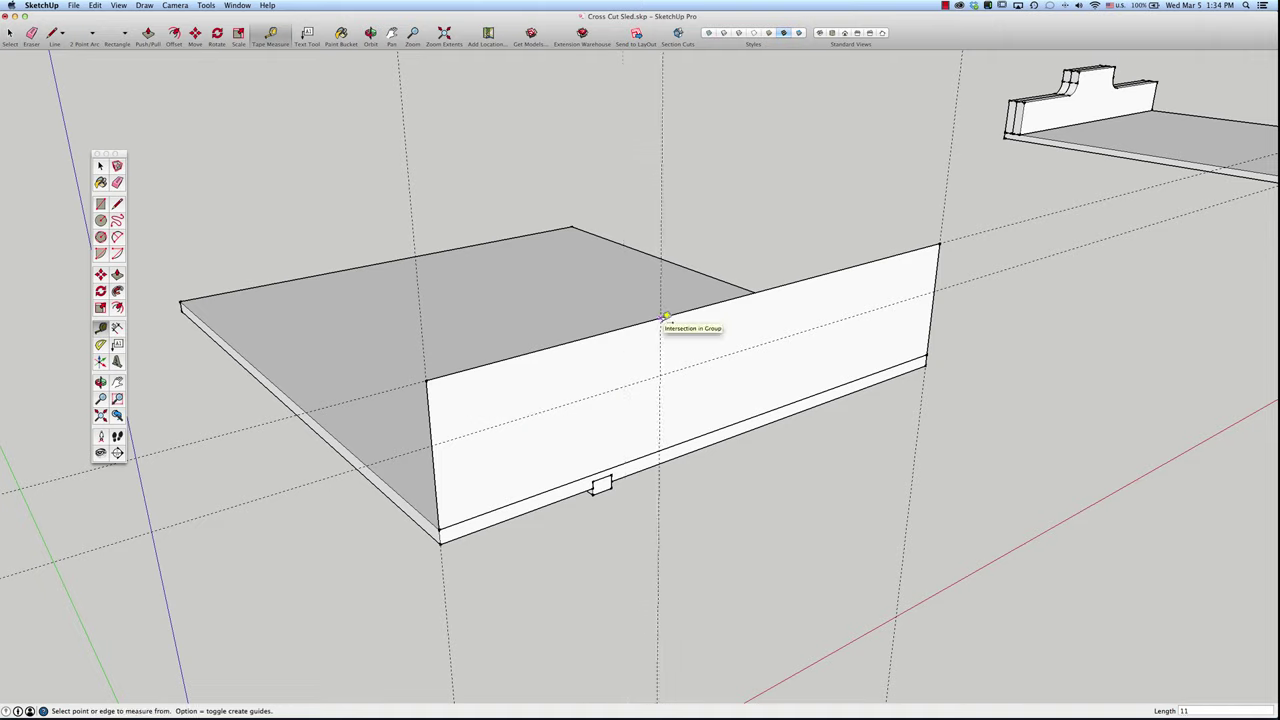
{"action": "key", "text": "Return"}
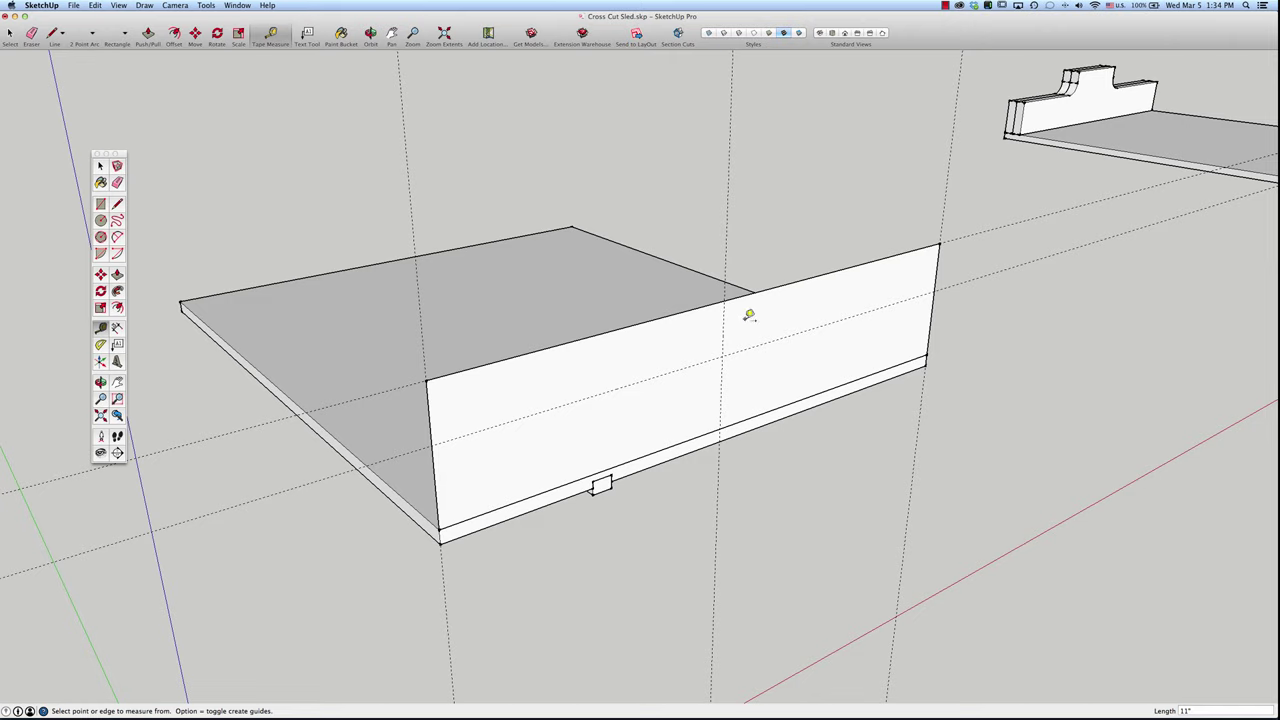
Step: Place a vertical guide 3" to the left of the fence's 11" guide
{"action": "left_click", "coordinate": [721, 381]}
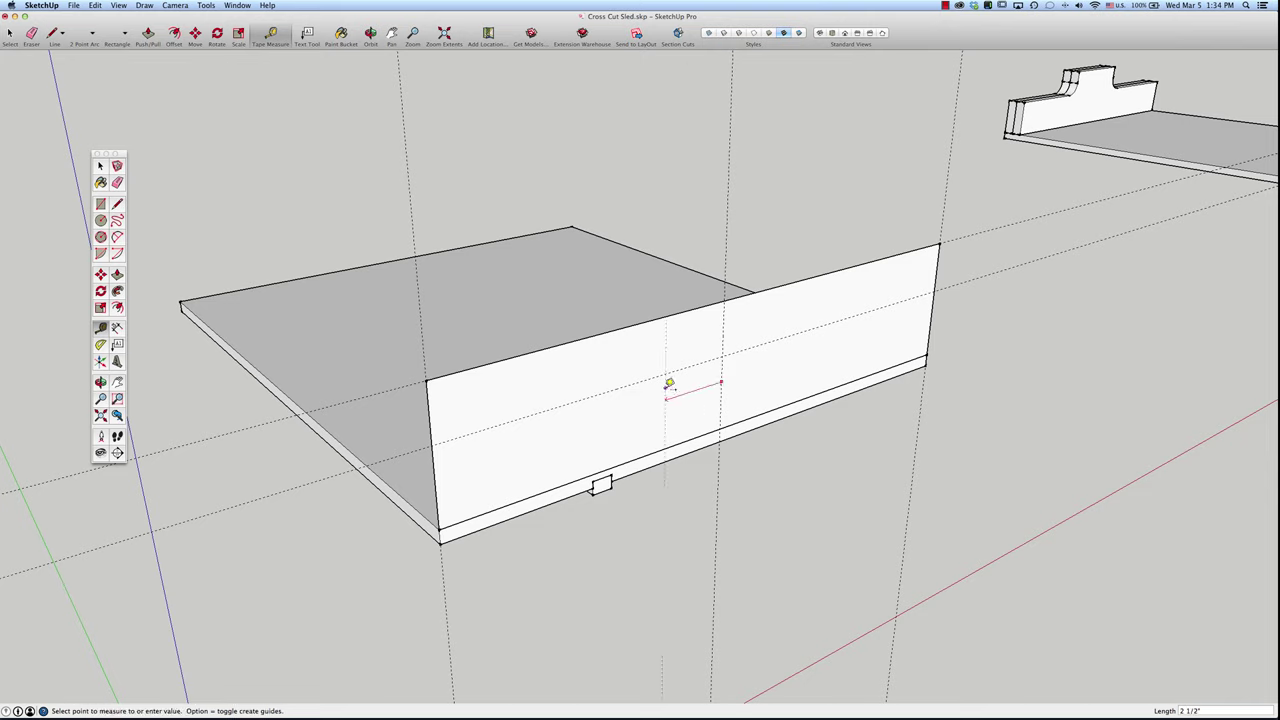
{"action": "left_click", "coordinate": [666, 394]}
{"action": "type", "text": "3\""}
{"action": "key", "text": "Return"}
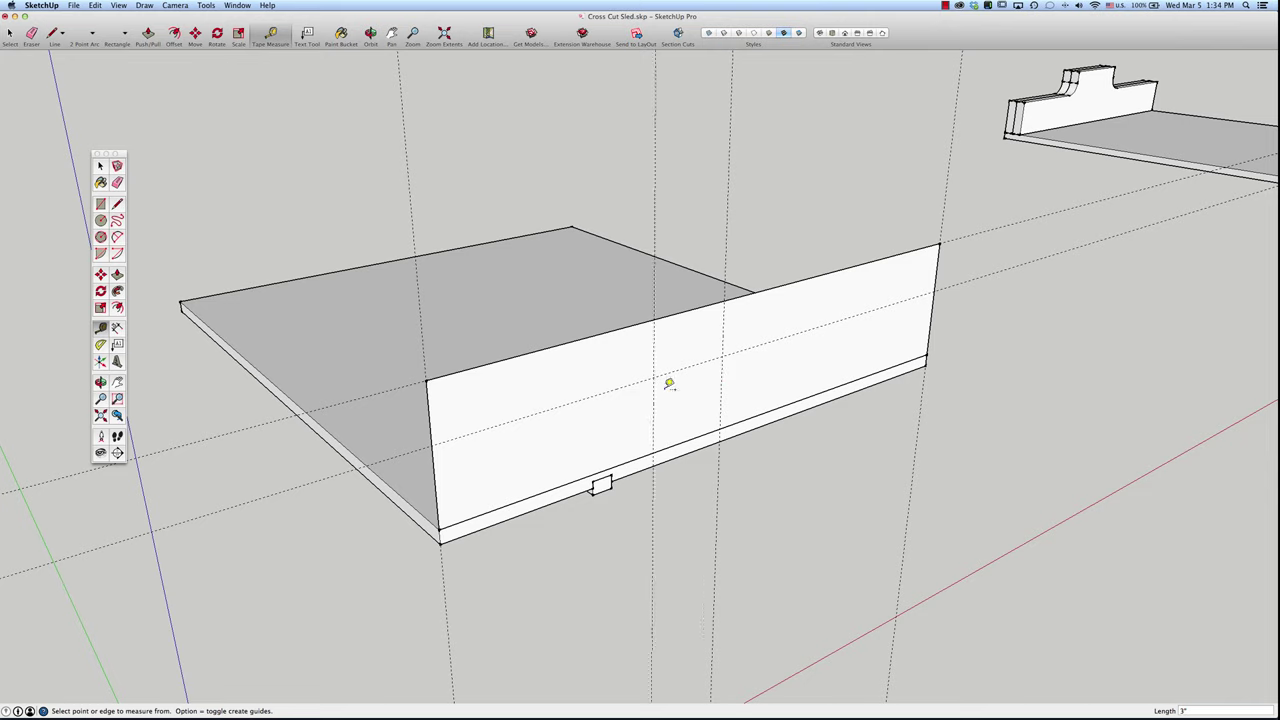
Step: Place another vertical guide 6" to the right of the 3" offset guide, and delete the middle 11" guide
{"action": "left_click", "coordinate": [656, 408]}
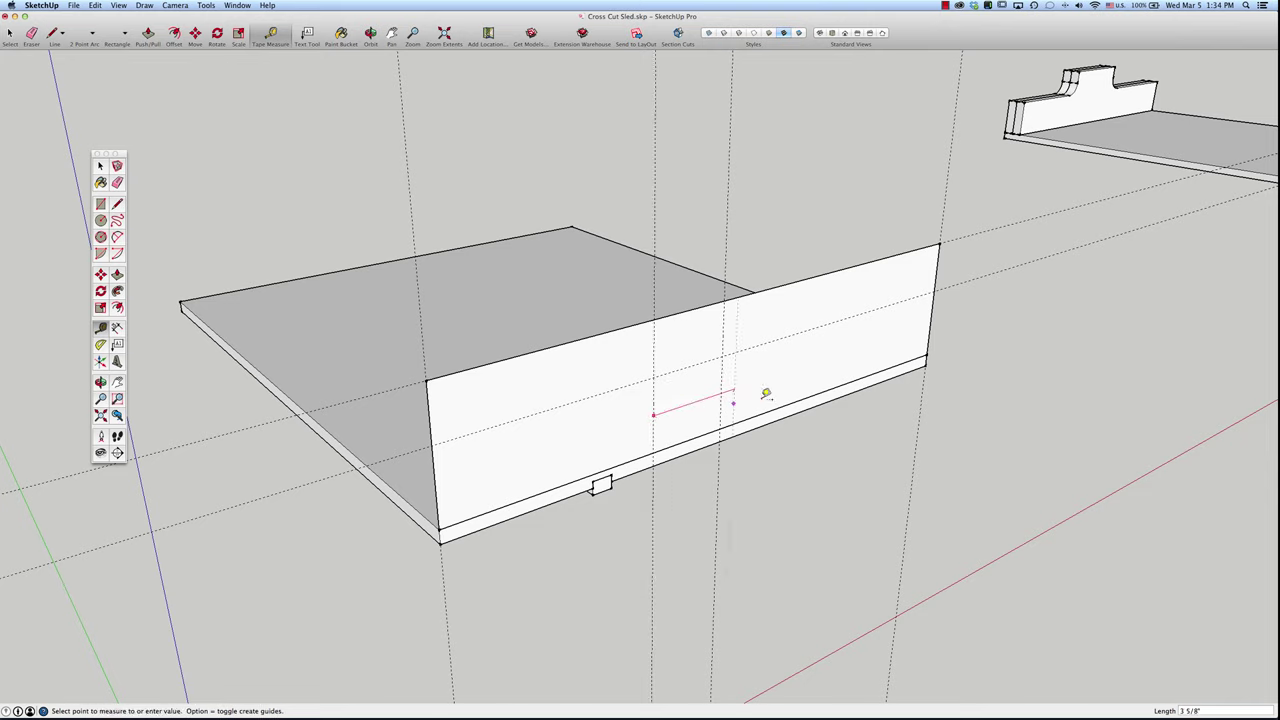
{"action": "left_click", "coordinate": [795, 384]}
{"action": "type", "text": "6"}
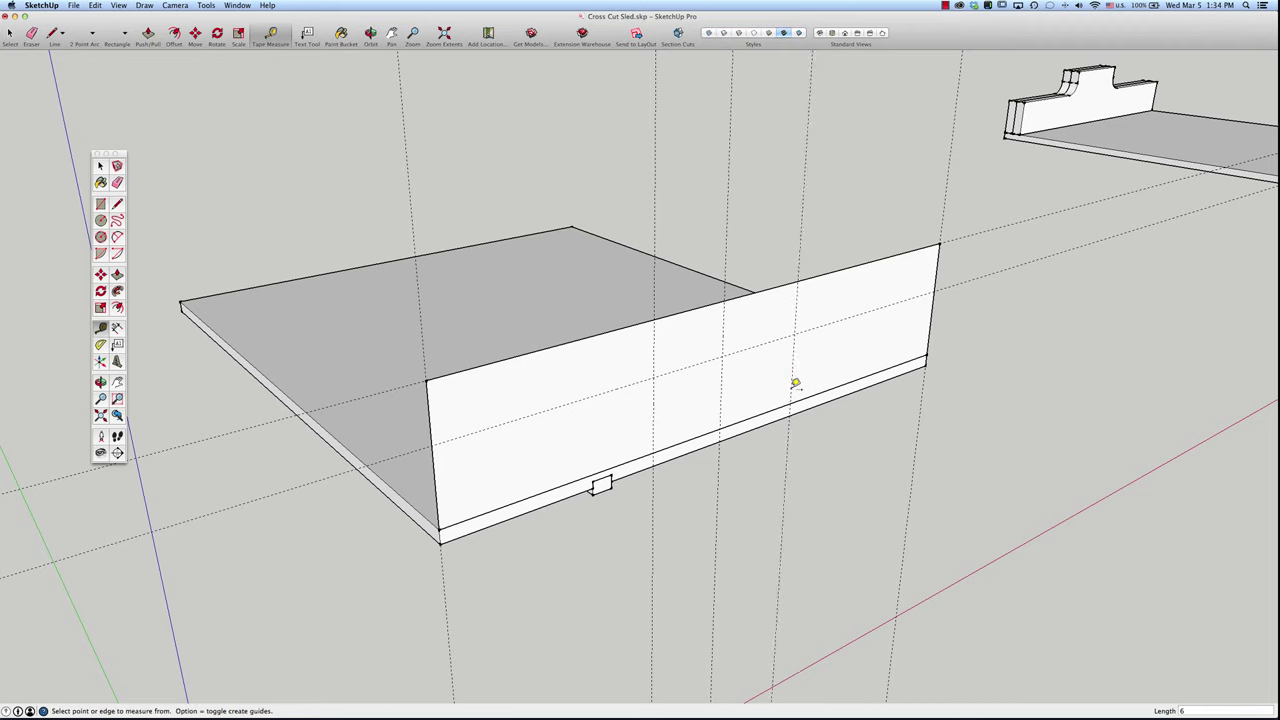
{"action": "type", "text": "\""}
{"action": "key", "text": "Return"}
{"action": "key", "text": "space"}
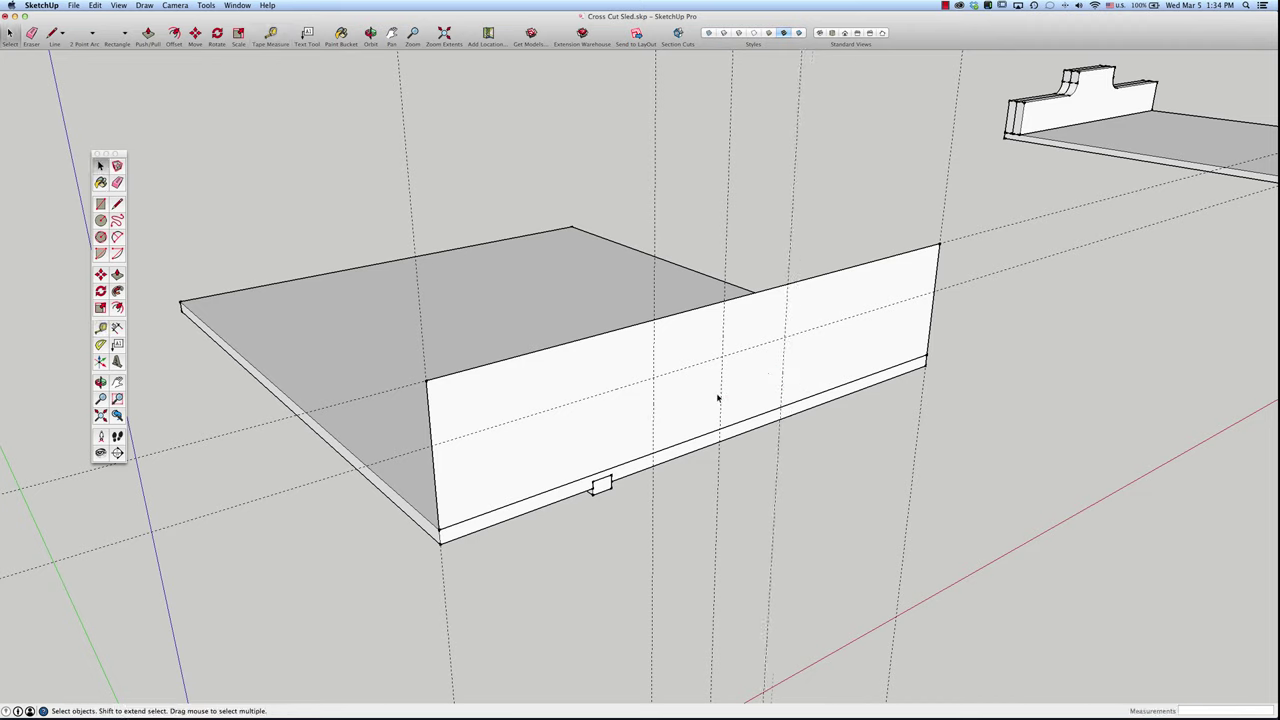
{"action": "left_click", "coordinate": [721, 397]}
{"action": "key", "text": "Delete"}
{"action": "key", "text": "t"}
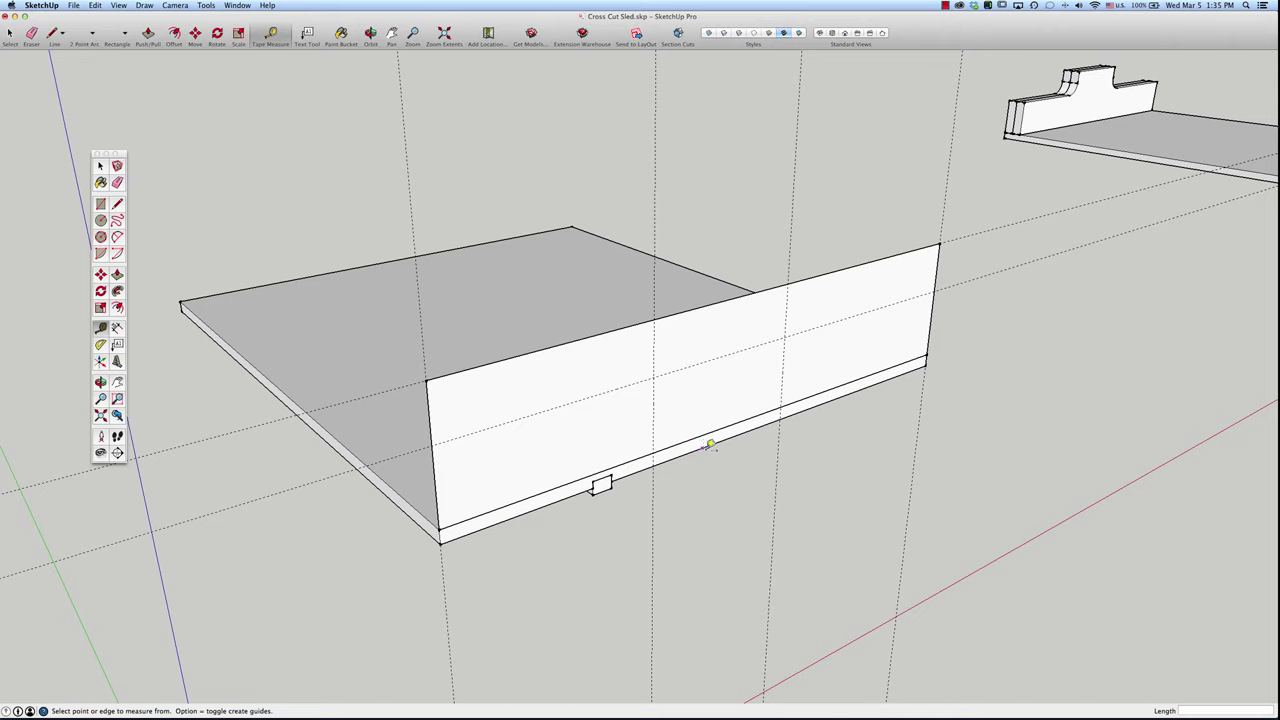
{"action": "left_click", "coordinate": [431, 417]}
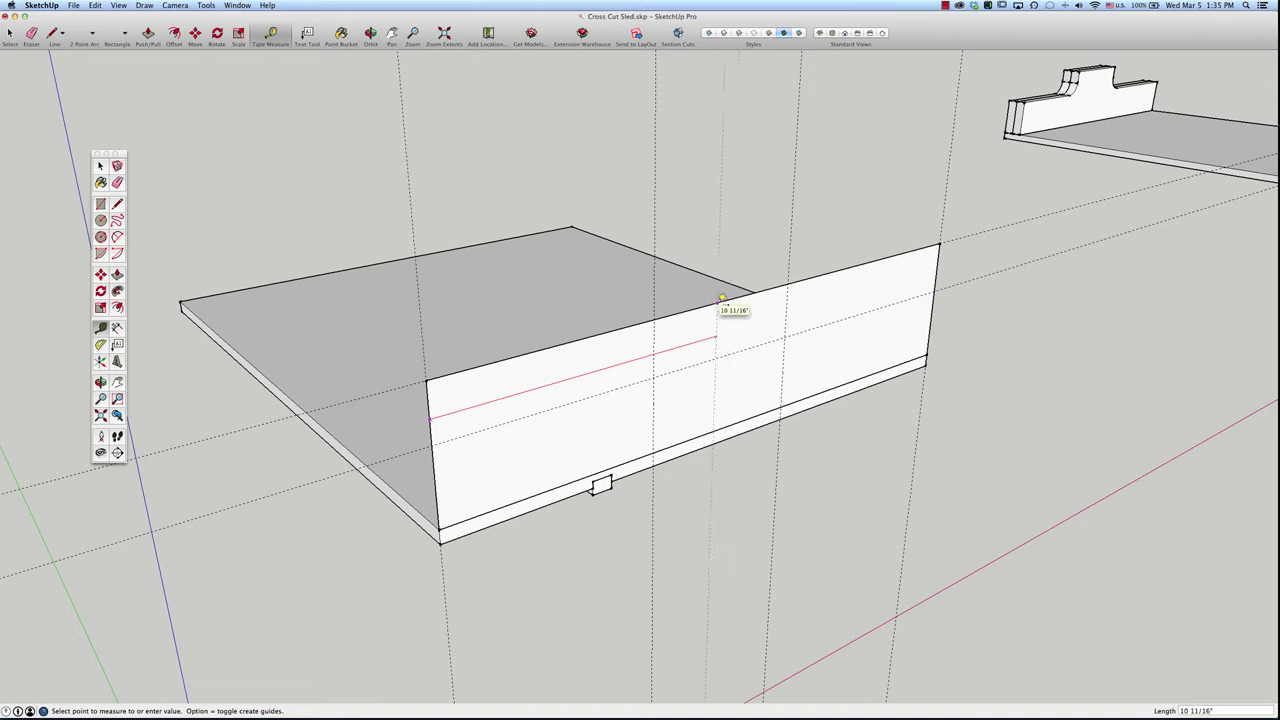
{"action": "key", "text": "space"}
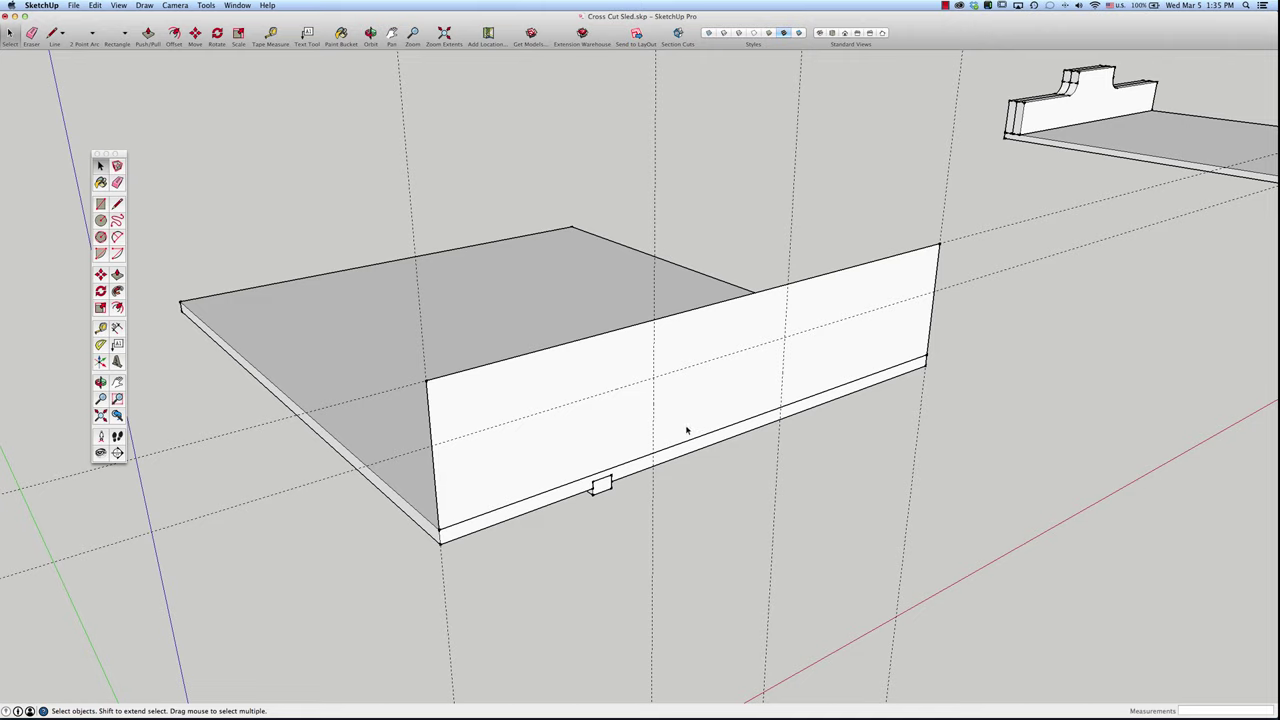
Step: Place a horizontal guide 1" above the lower horizontal guide on the fence
{"action": "key", "text": "t"}
{"action": "left_click", "coordinate": [640, 378]}
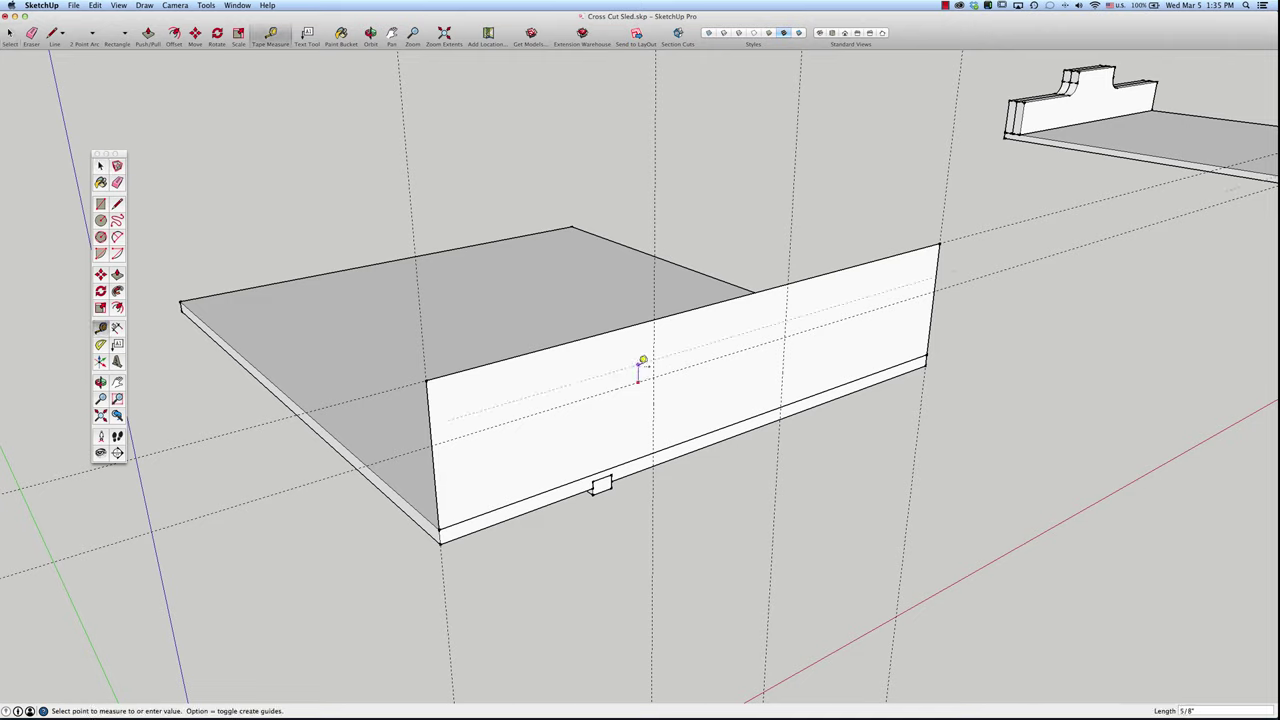
{"action": "left_click", "coordinate": [642, 364]}
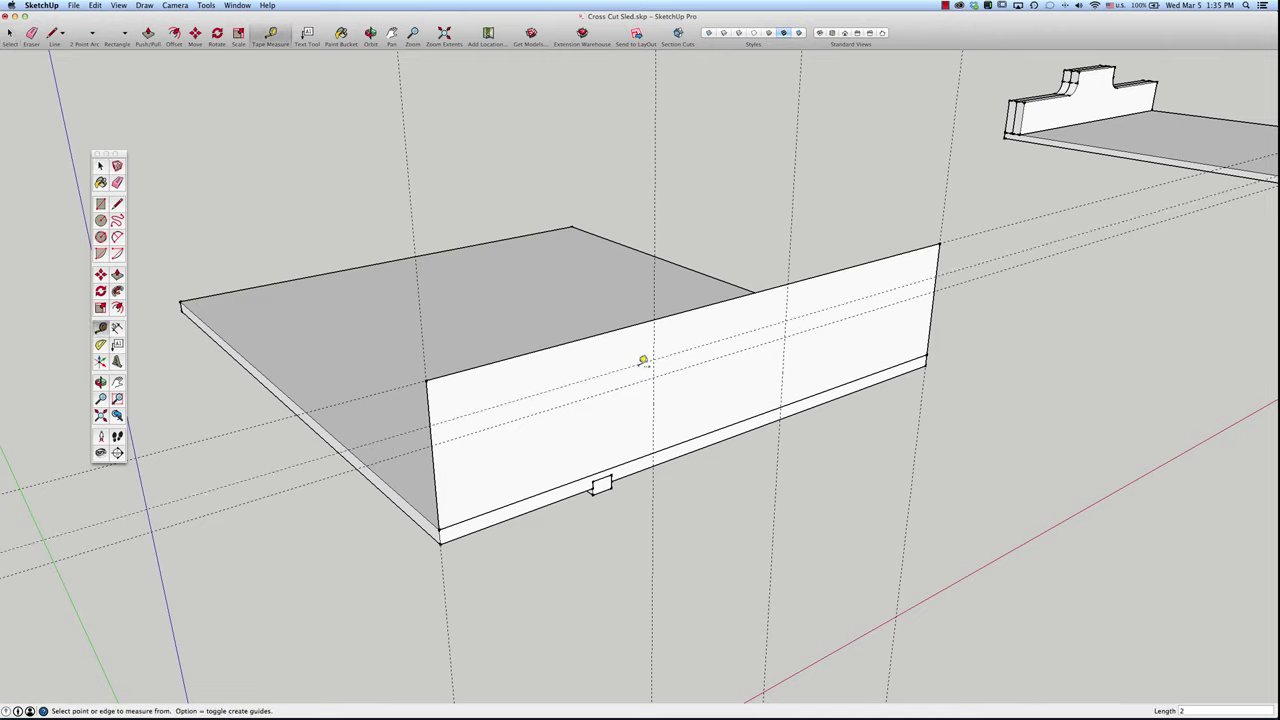
{"action": "key", "text": "super+z"}
{"action": "key", "text": "super+shift+z"}
{"action": "left_click", "coordinate": [634, 378]}
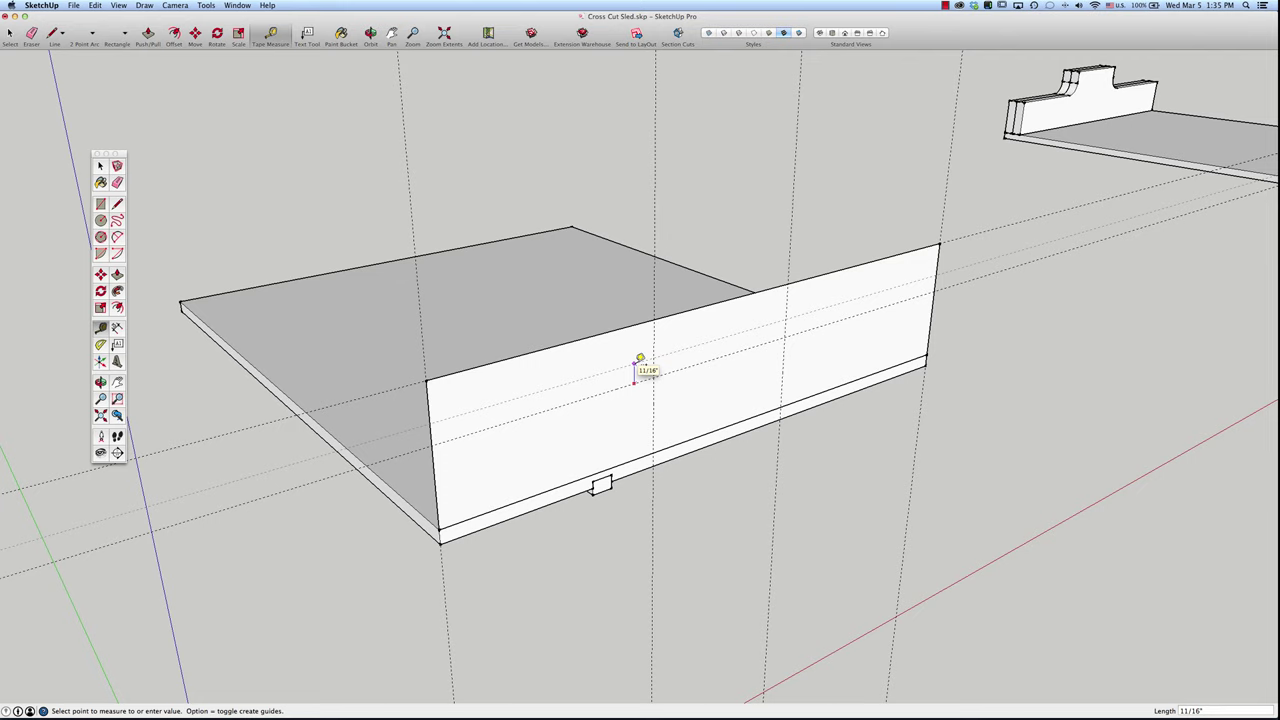
{"action": "left_click", "coordinate": [640, 358]}
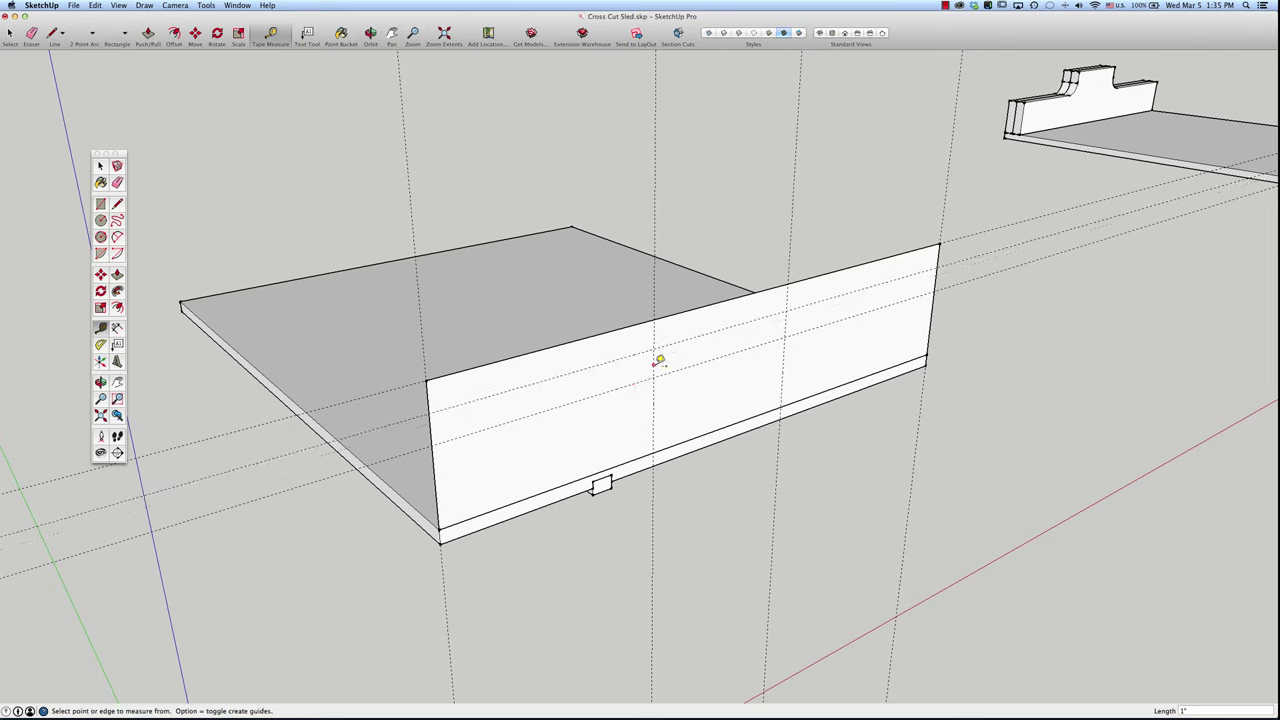
Step: Place a vertical guide 1" outward from each of the two vertical guides that are 6" apart
{"action": "left_click", "coordinate": [655, 363]}
{"action": "left_click", "coordinate": [637, 367]}
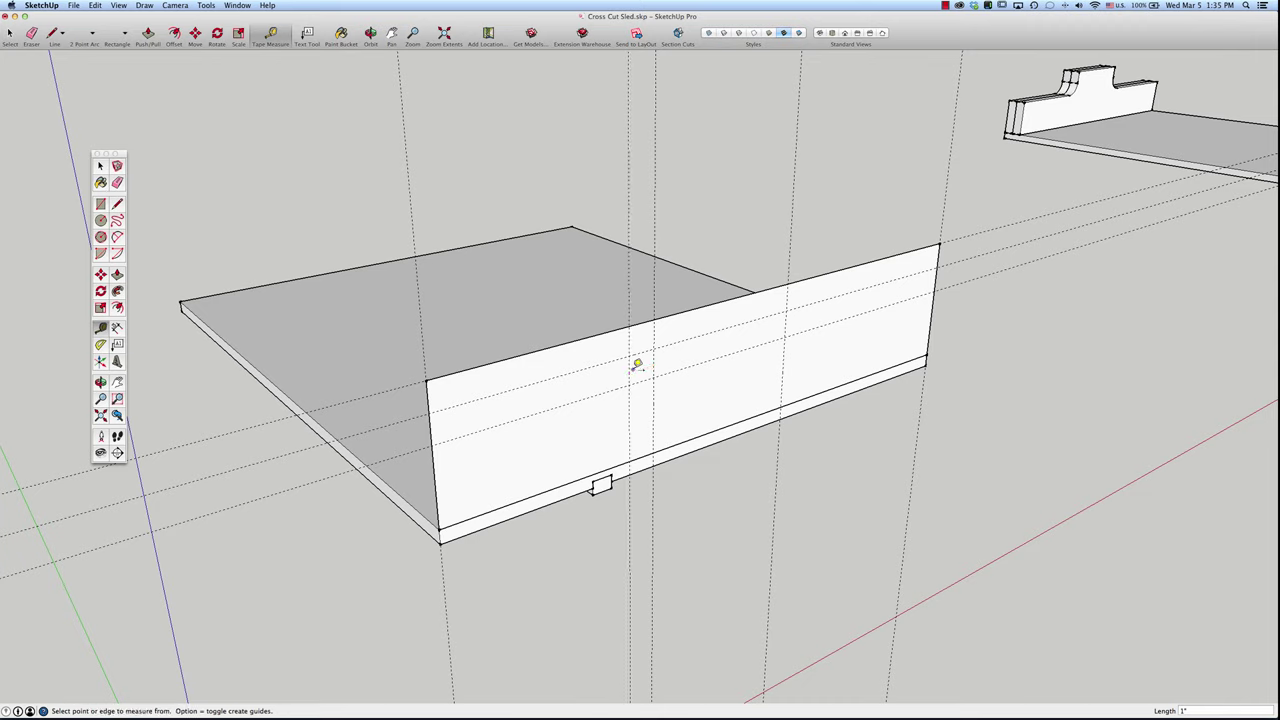
{"action": "left_click", "coordinate": [789, 322]}
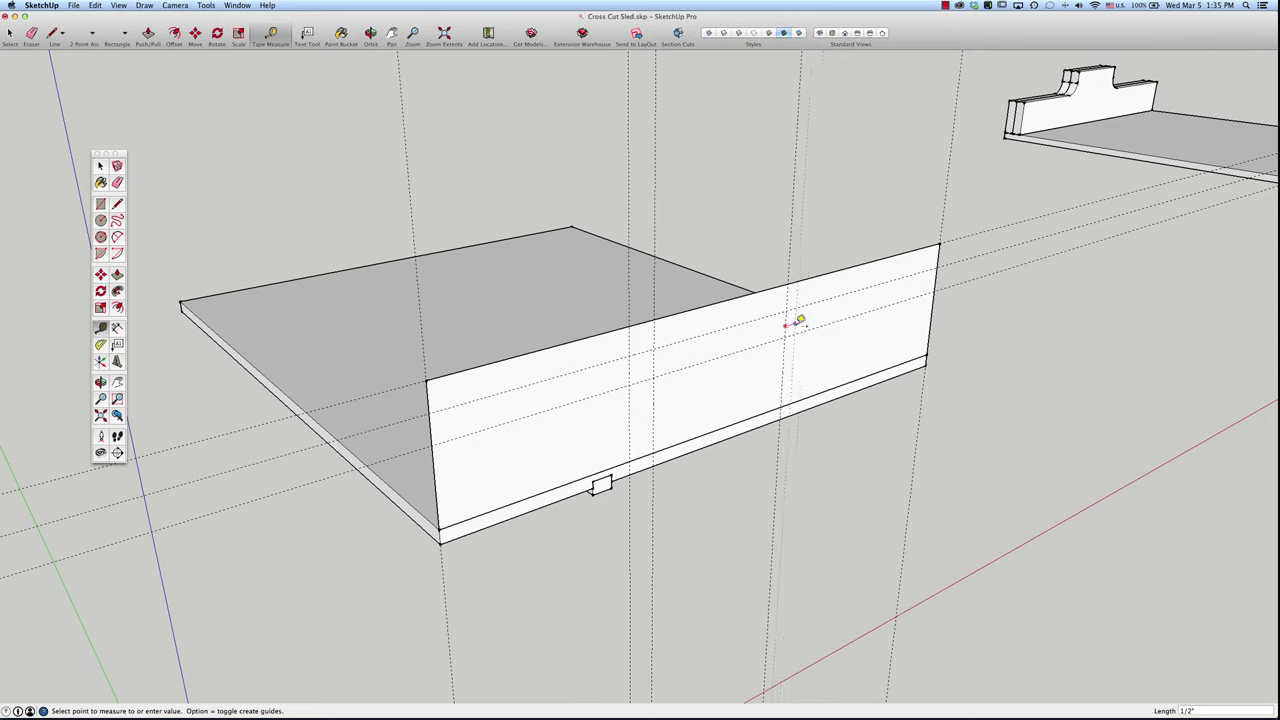
{"action": "left_click", "coordinate": [809, 318]}
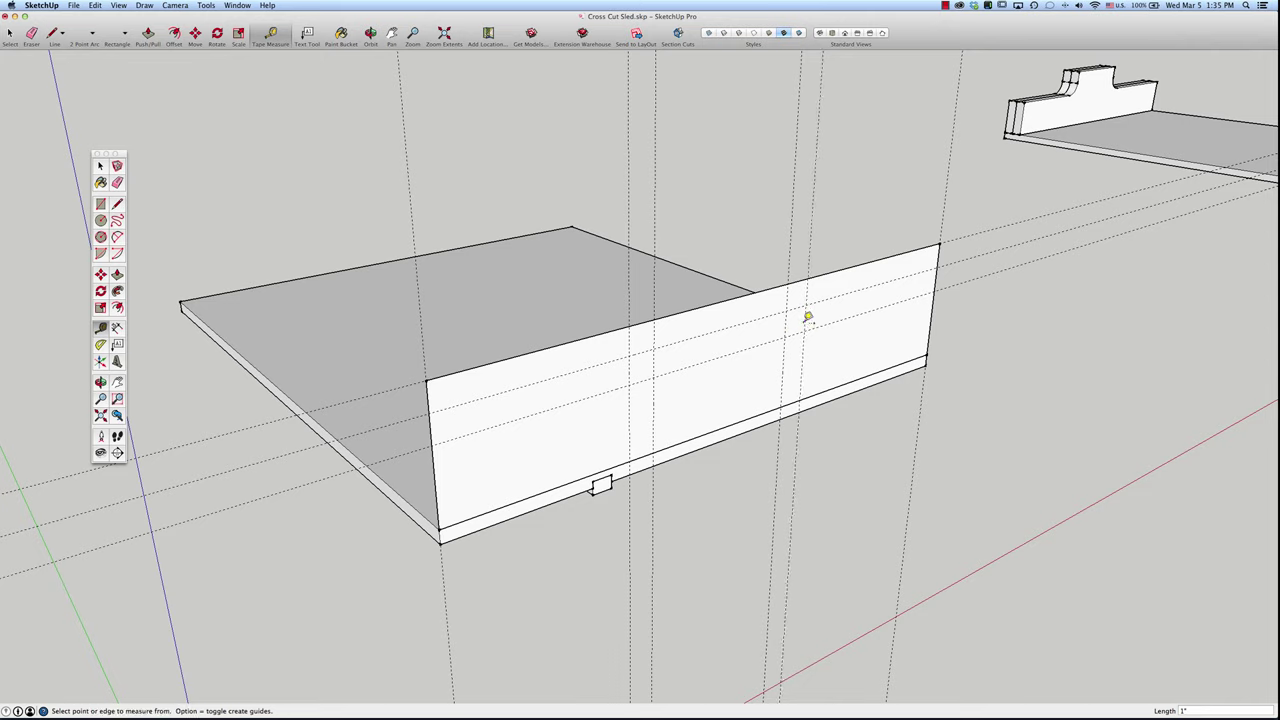
Step: Open the fence group and draw a 1" radius circle where each outer vertical guide crosses the middle horizontal guide
{"action": "key", "text": "space"}
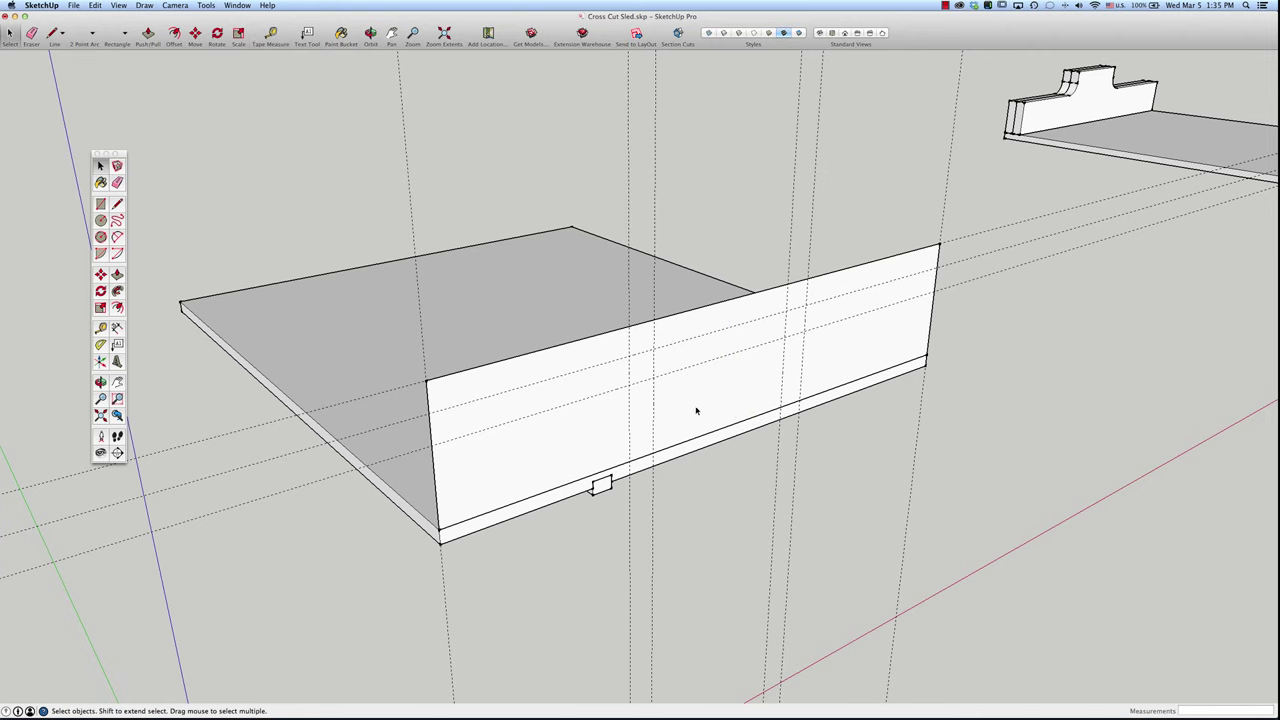
{"action": "double_click", "coordinate": [621, 377]}
{"action": "left_click", "coordinate": [621, 377]}
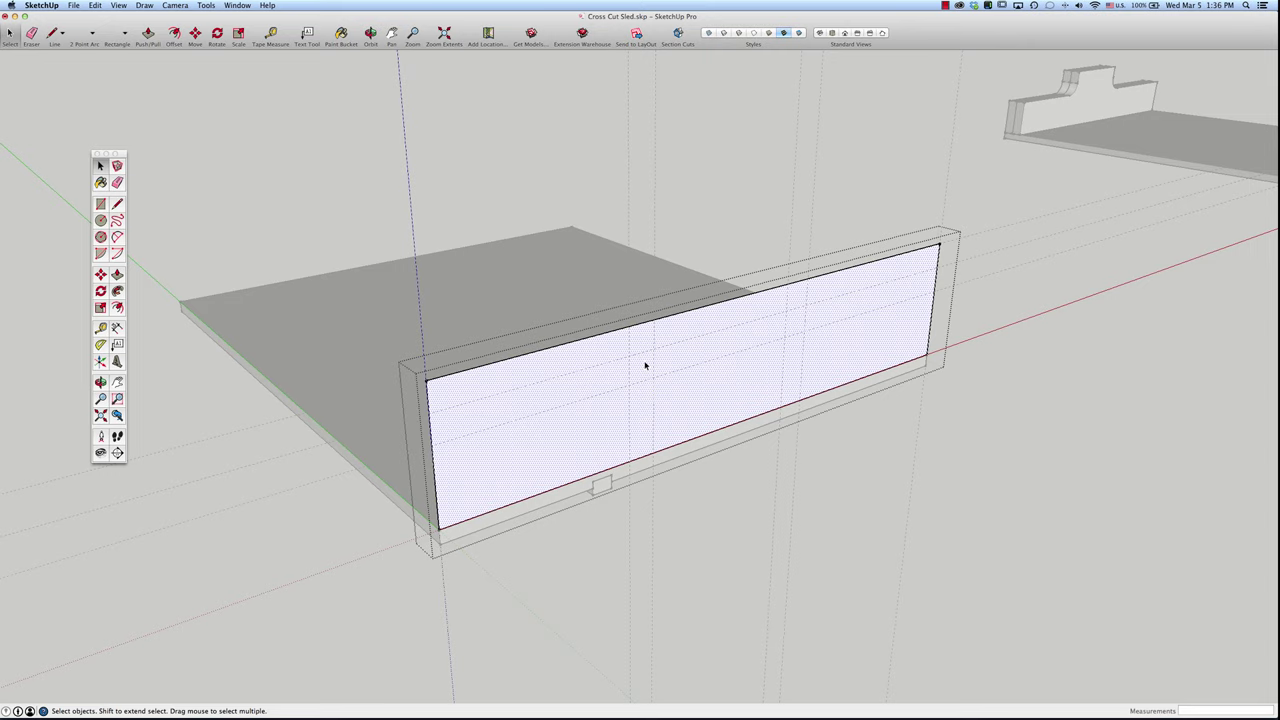
{"action": "key", "text": "c"}
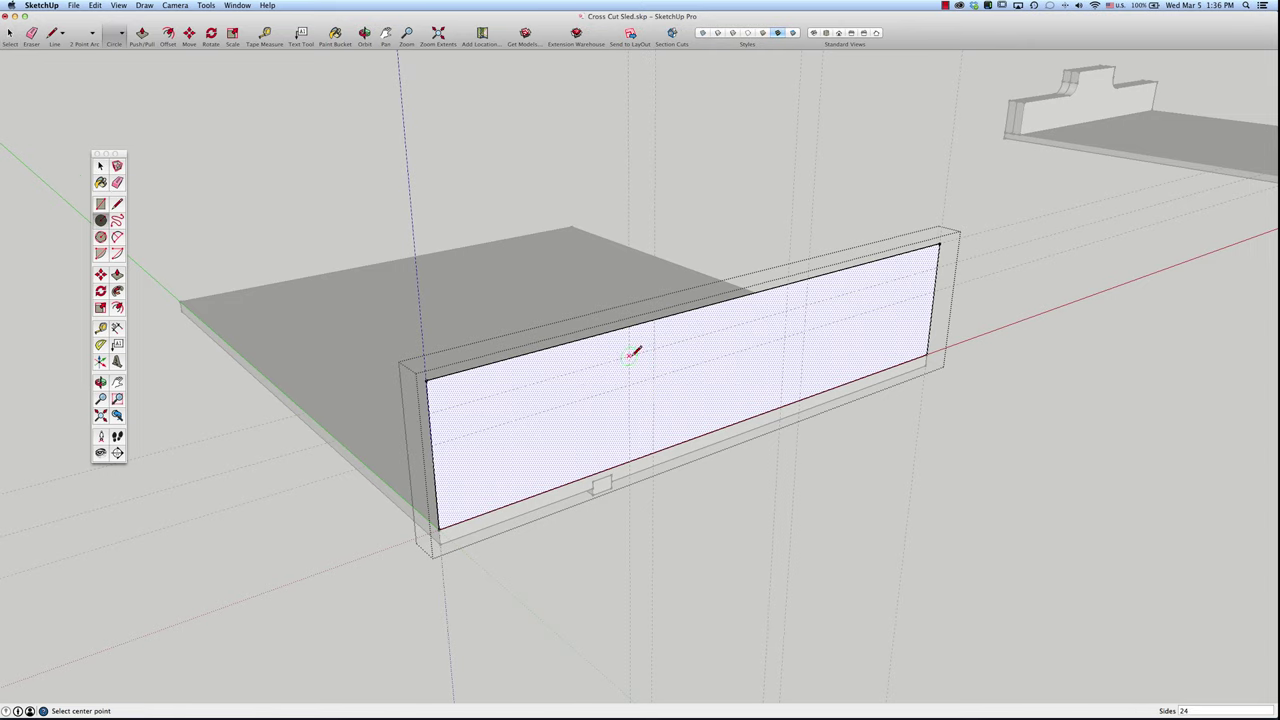
{"action": "left_click", "coordinate": [629, 357]}
{"action": "left_click", "coordinate": [629, 384]}
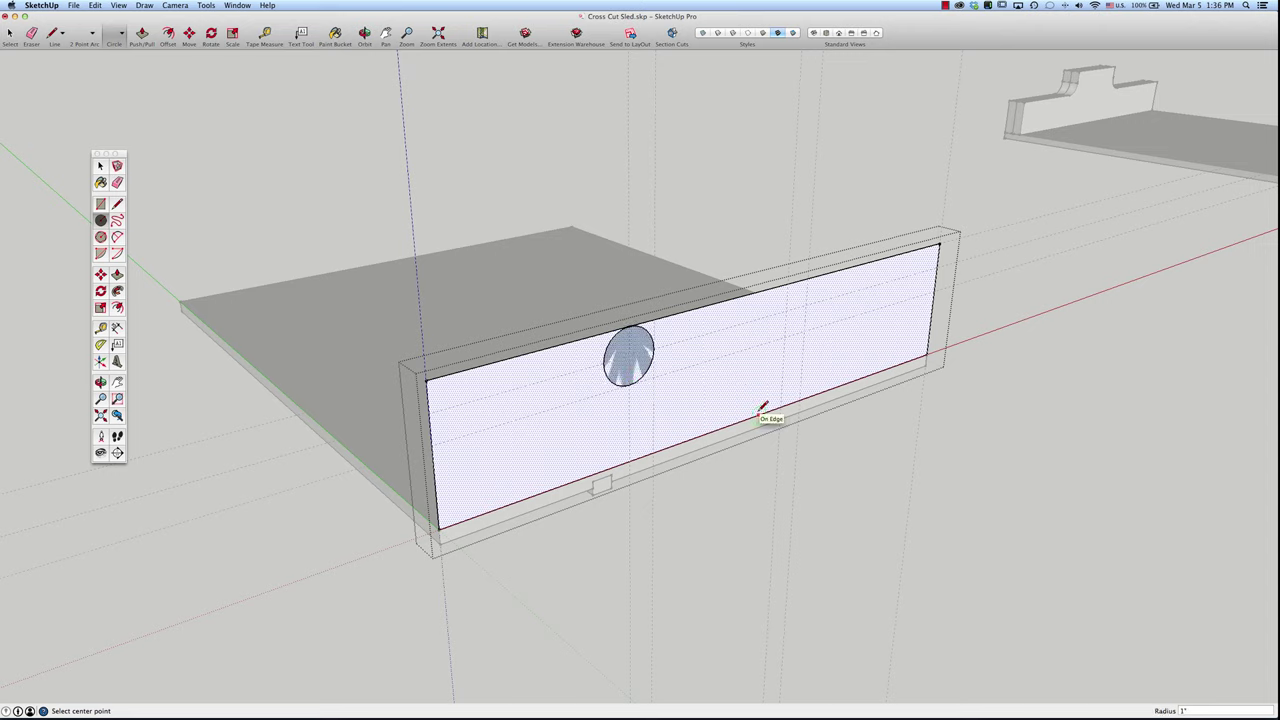
{"action": "left_click", "coordinate": [809, 300]}
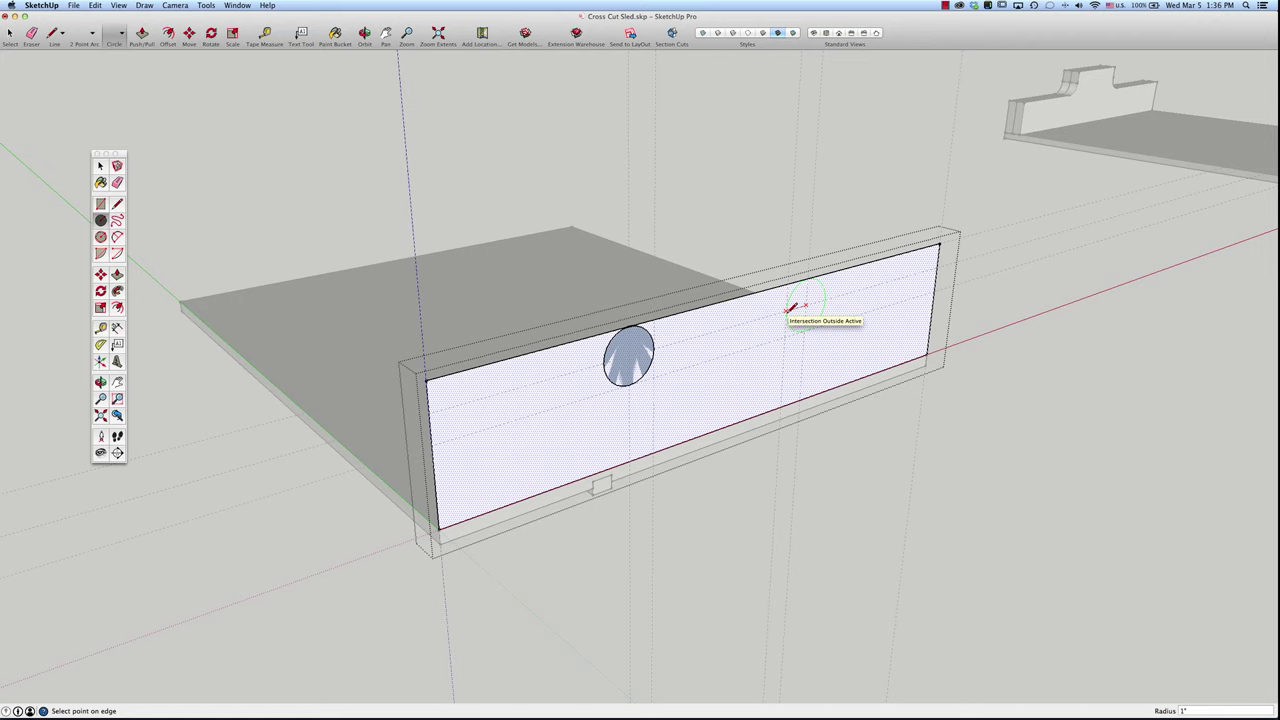
{"action": "left_click", "coordinate": [791, 309]}
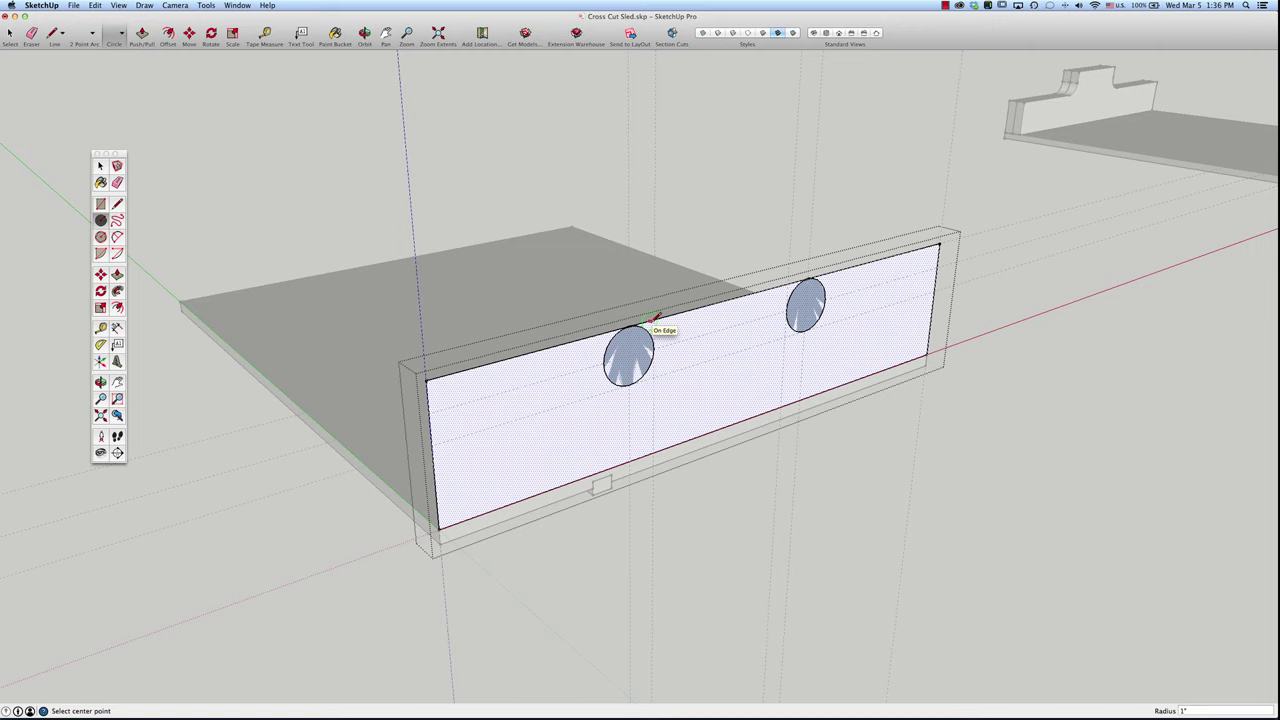
Step: Draw a 1" vertical line from the top edge to the left circle's inner side and a 7" line from its lowest point to the fence's left end
{"action": "key", "text": "l"}
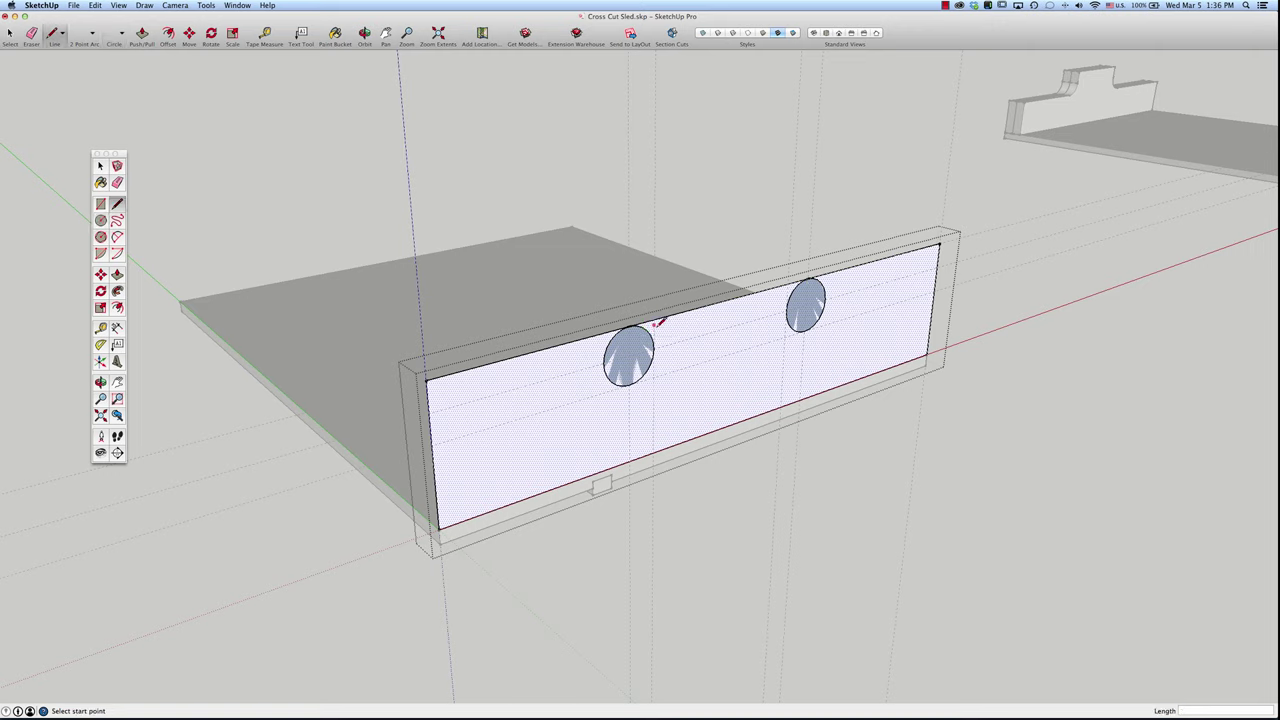
{"action": "left_click", "coordinate": [655, 320]}
{"action": "left_click", "coordinate": [655, 344]}
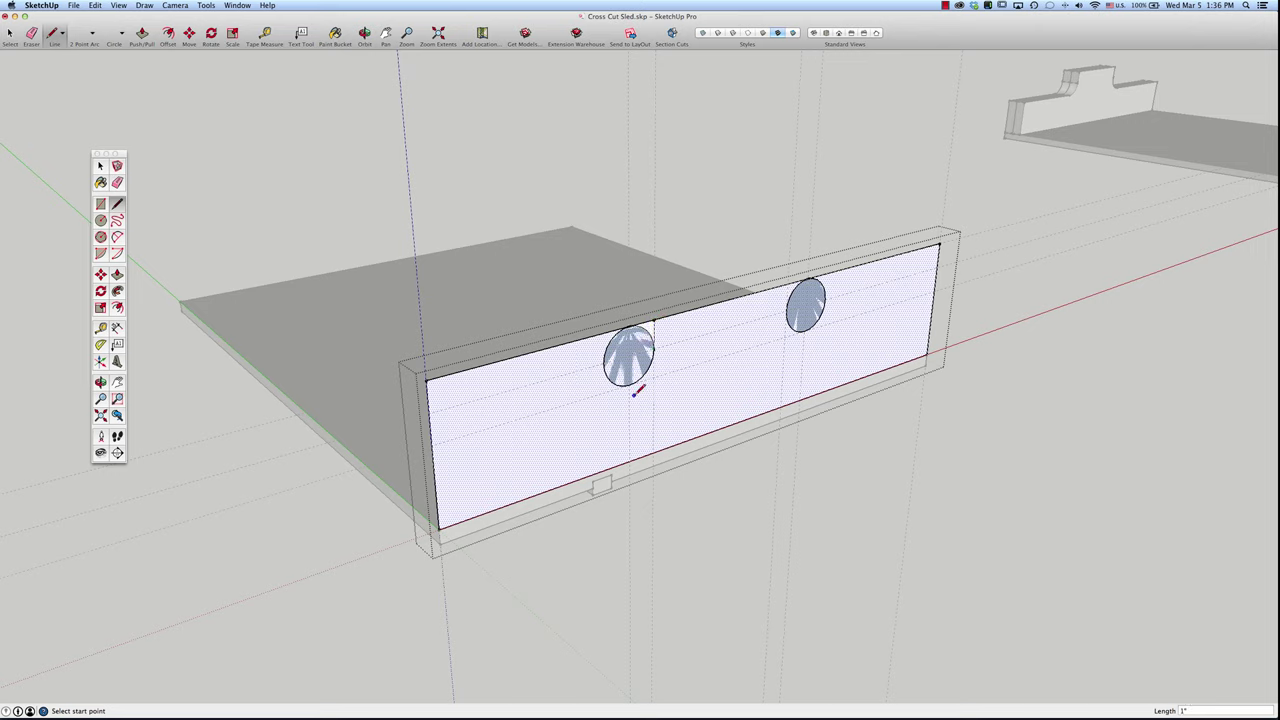
{"action": "left_click", "coordinate": [628, 385]}
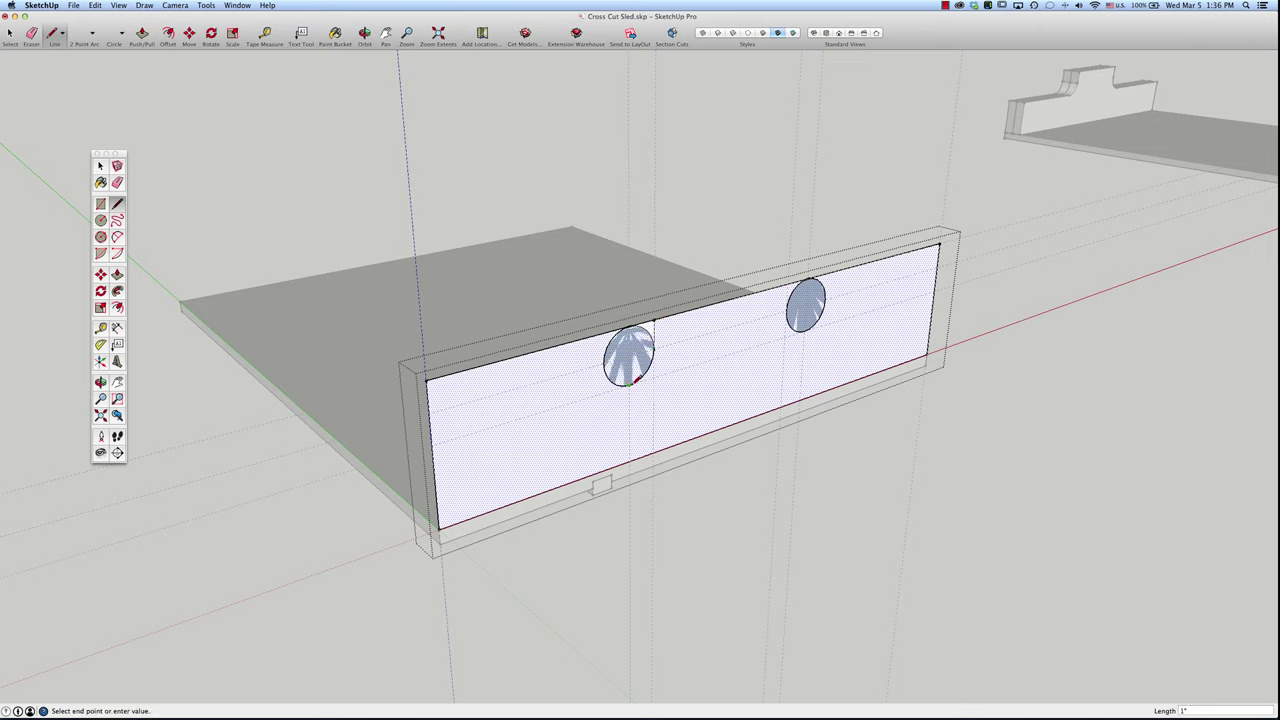
{"action": "left_click", "coordinate": [433, 441]}
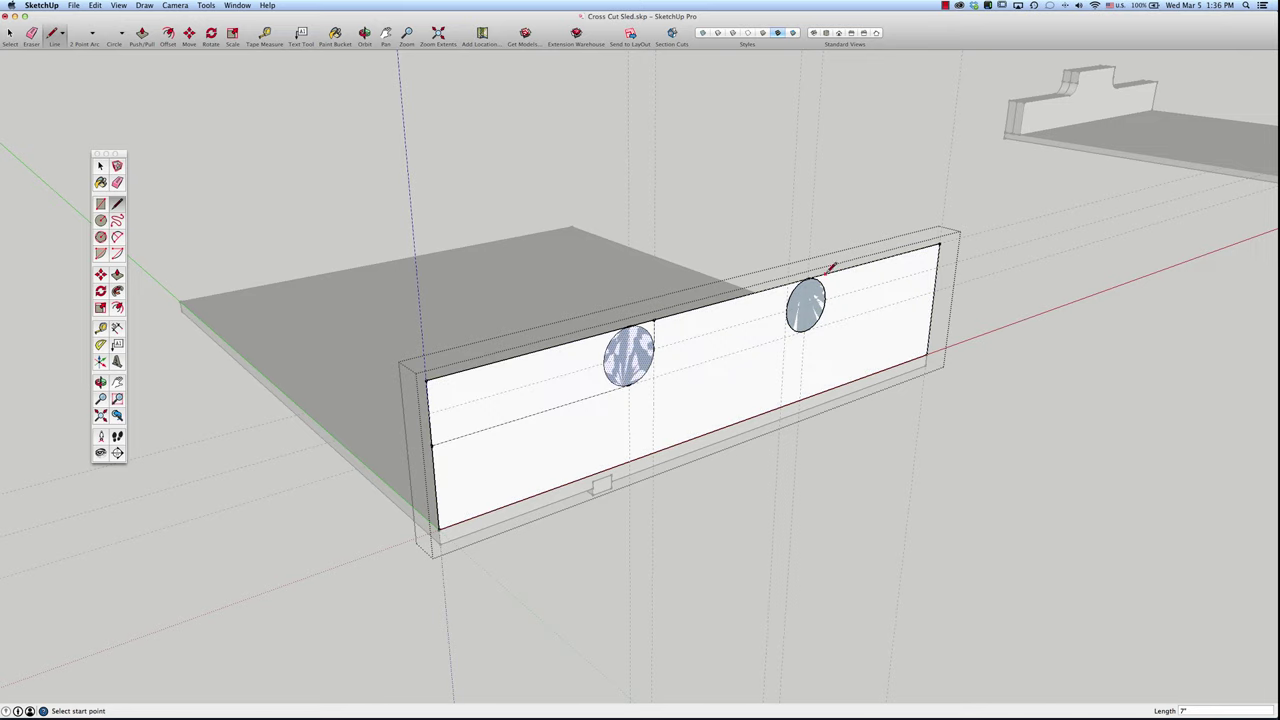
Step: Draw a 1" vertical line down to the right circle's inner side and a 7 1/2" line from its lowest point to the fence's right end
{"action": "left_click", "coordinate": [788, 284]}
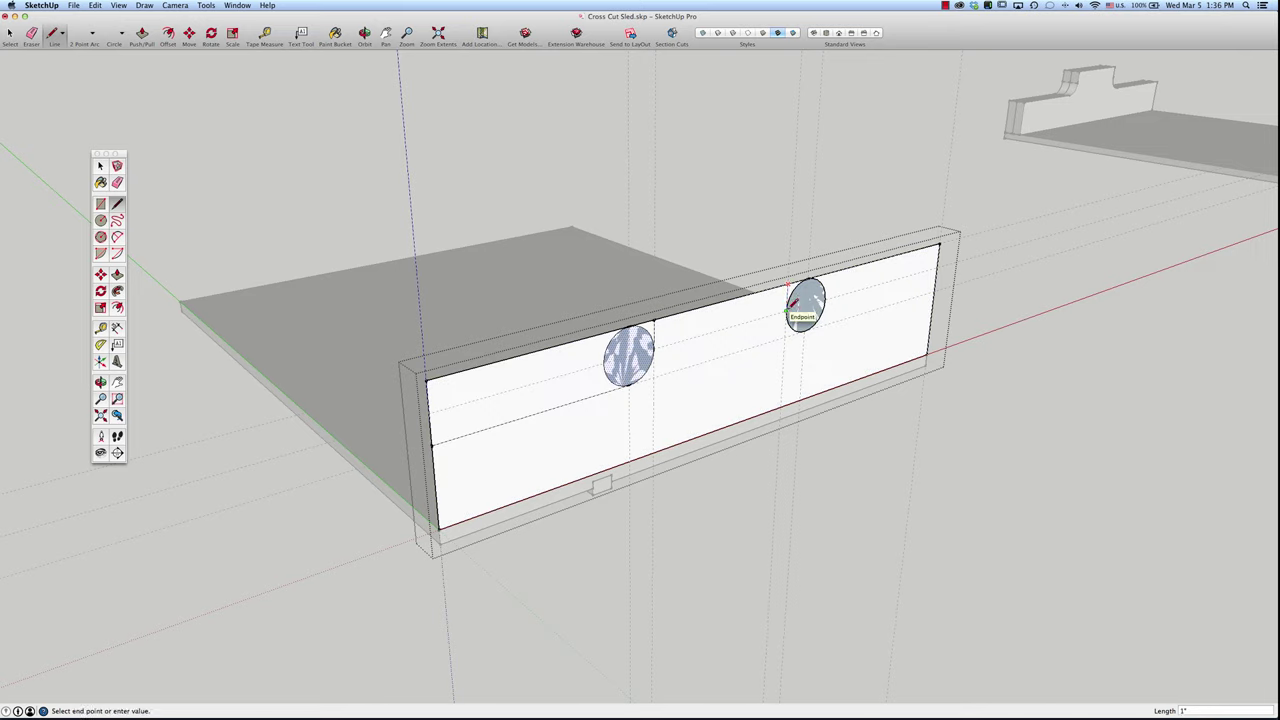
{"action": "left_click", "coordinate": [813, 323]}
{"action": "left_click", "coordinate": [805, 329]}
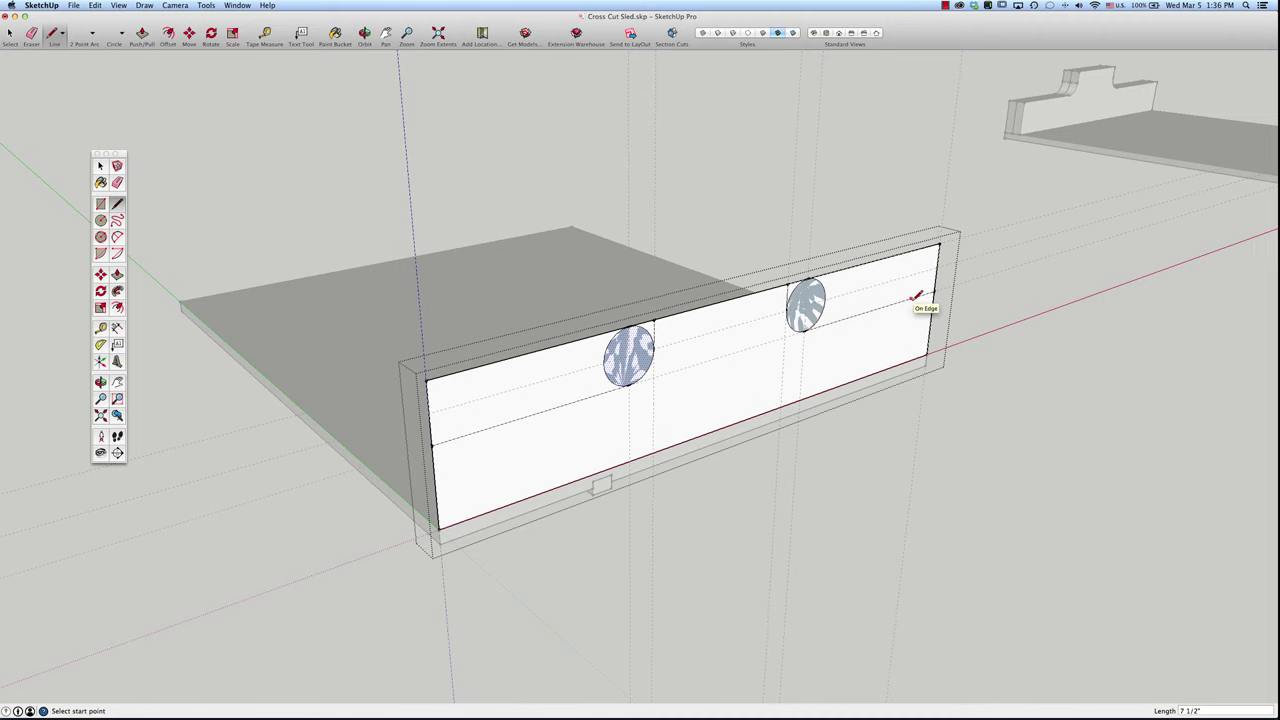
Step: Delete the fence's upper right corner area and its circle geometry, keeping the raised center and the rounded inner corner
{"action": "middle_click_drag", "start_coordinate": [918, 290], "coordinate": [677, 343]}
{"action": "middle_click_drag", "start_coordinate": [500, 449], "coordinate": [609, 400]}
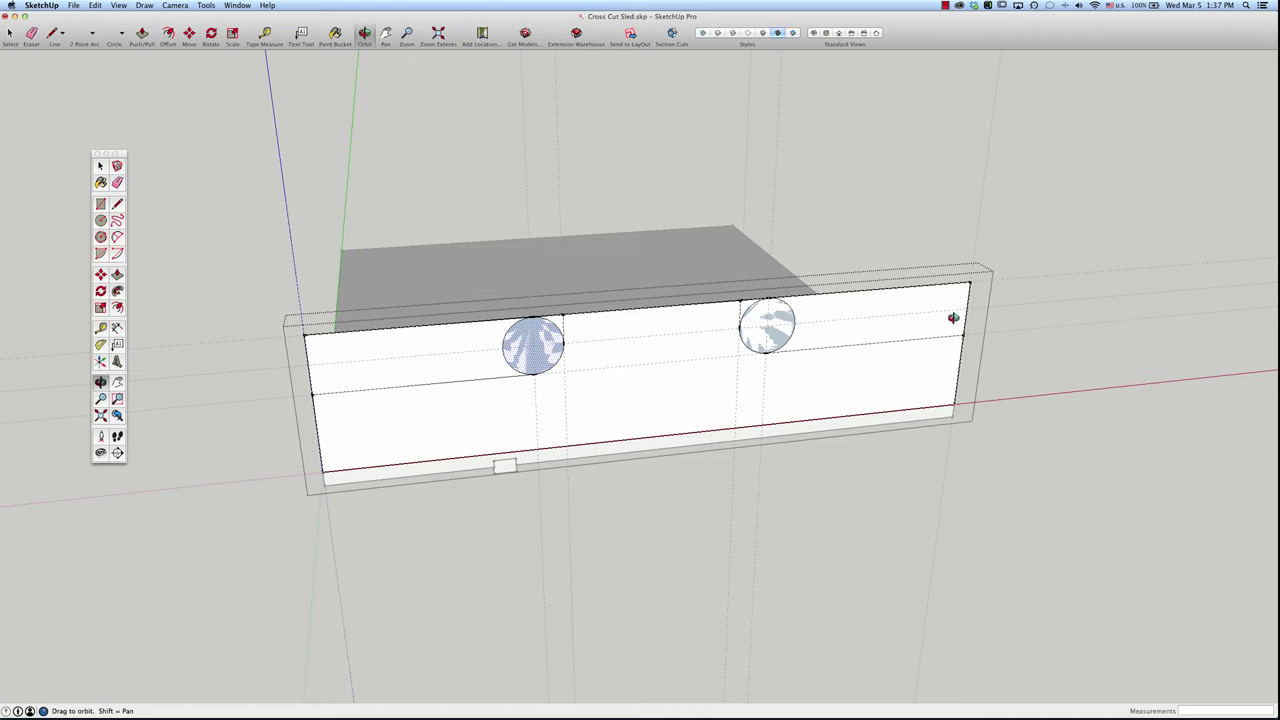
{"action": "key", "text": "space"}
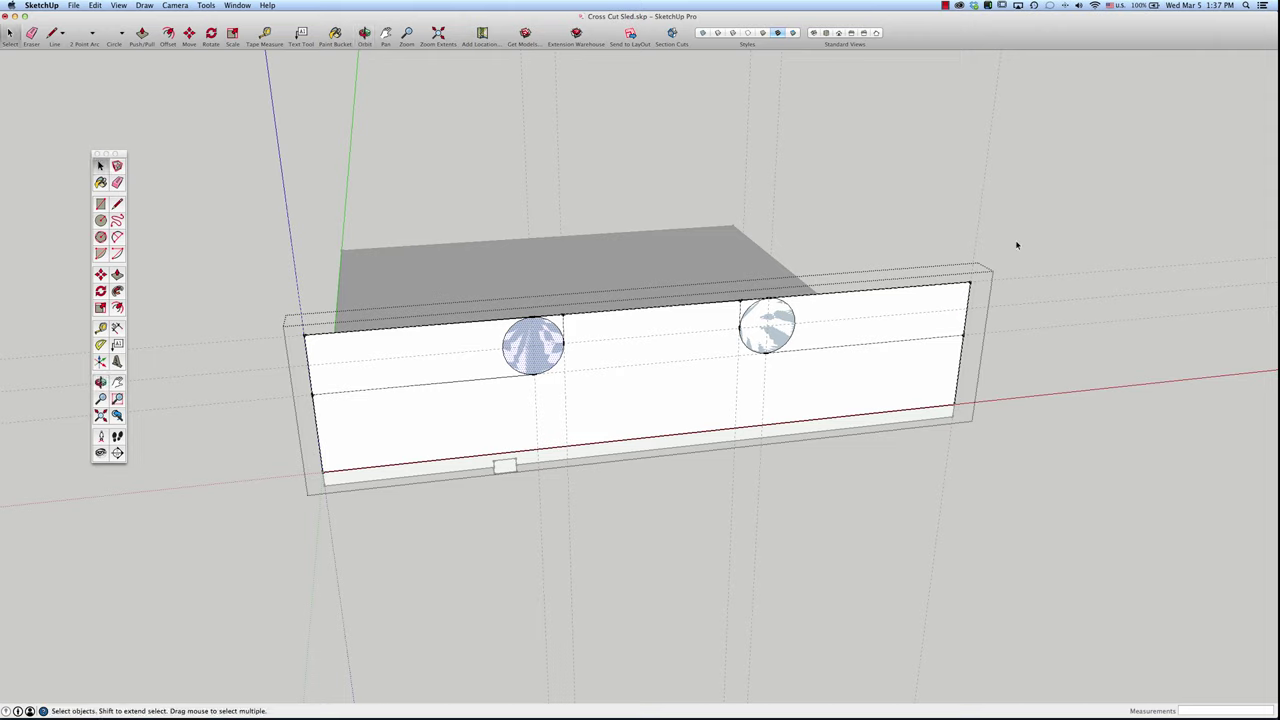
{"action": "left_click_drag", "start_coordinate": [1017, 245], "coordinate": [758, 331]}
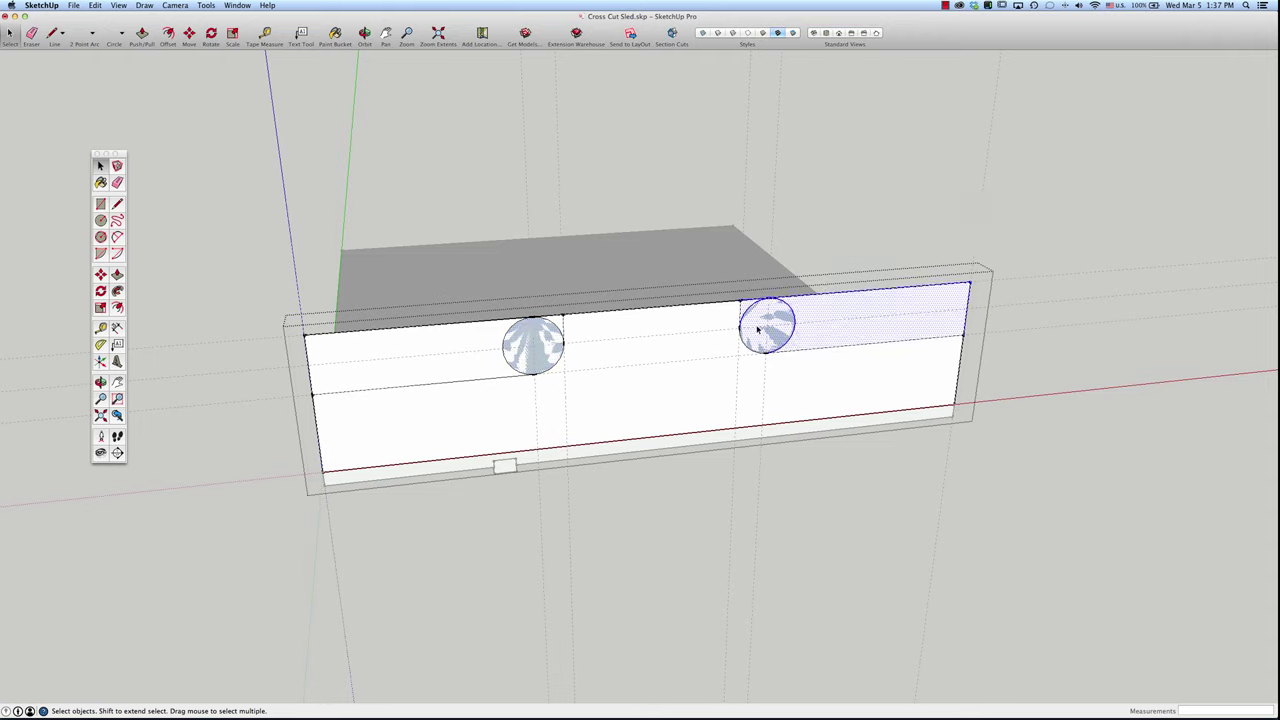
{"action": "key", "text": "Delete"}
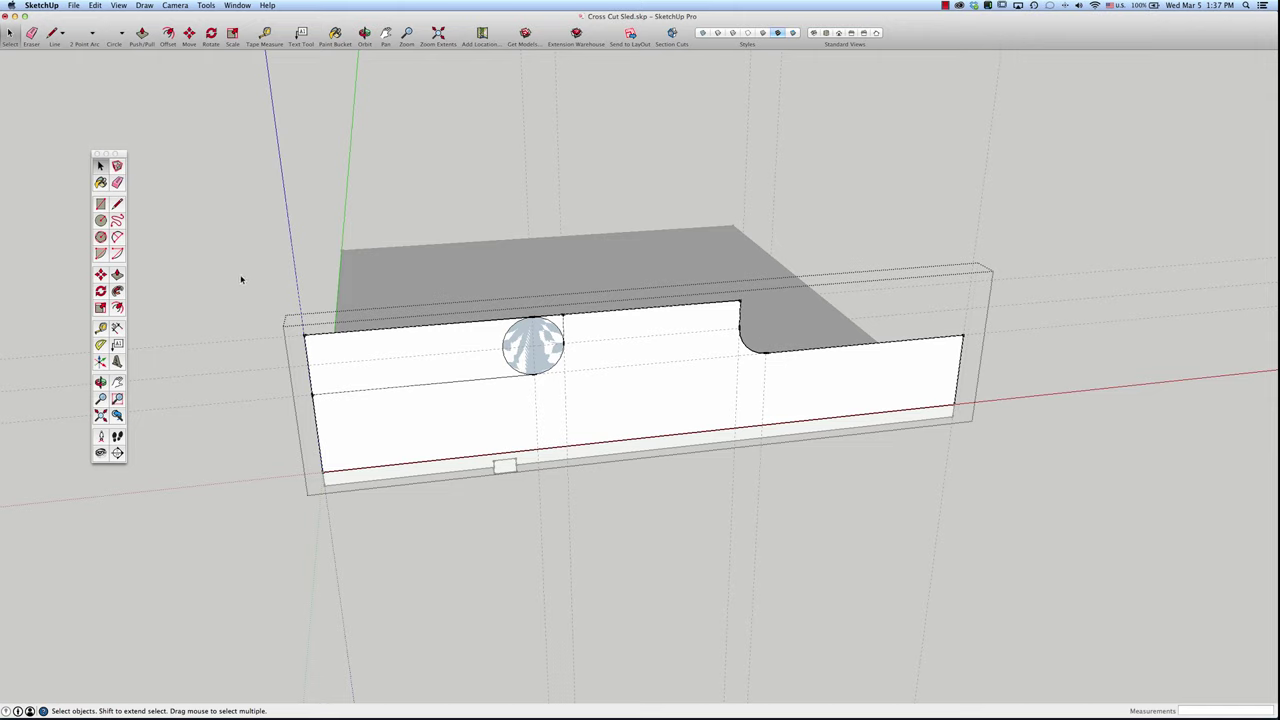
Step: Delete the fence's upper left corner area and its circle geometry, keeping the raised center and the rounded inner corner
{"action": "left_click_drag", "start_coordinate": [240, 274], "coordinate": [516, 356]}
{"action": "left_click_drag", "start_coordinate": [274, 312], "coordinate": [341, 416]}
{"action": "left_click_drag", "start_coordinate": [553, 293], "coordinate": [295, 349]}
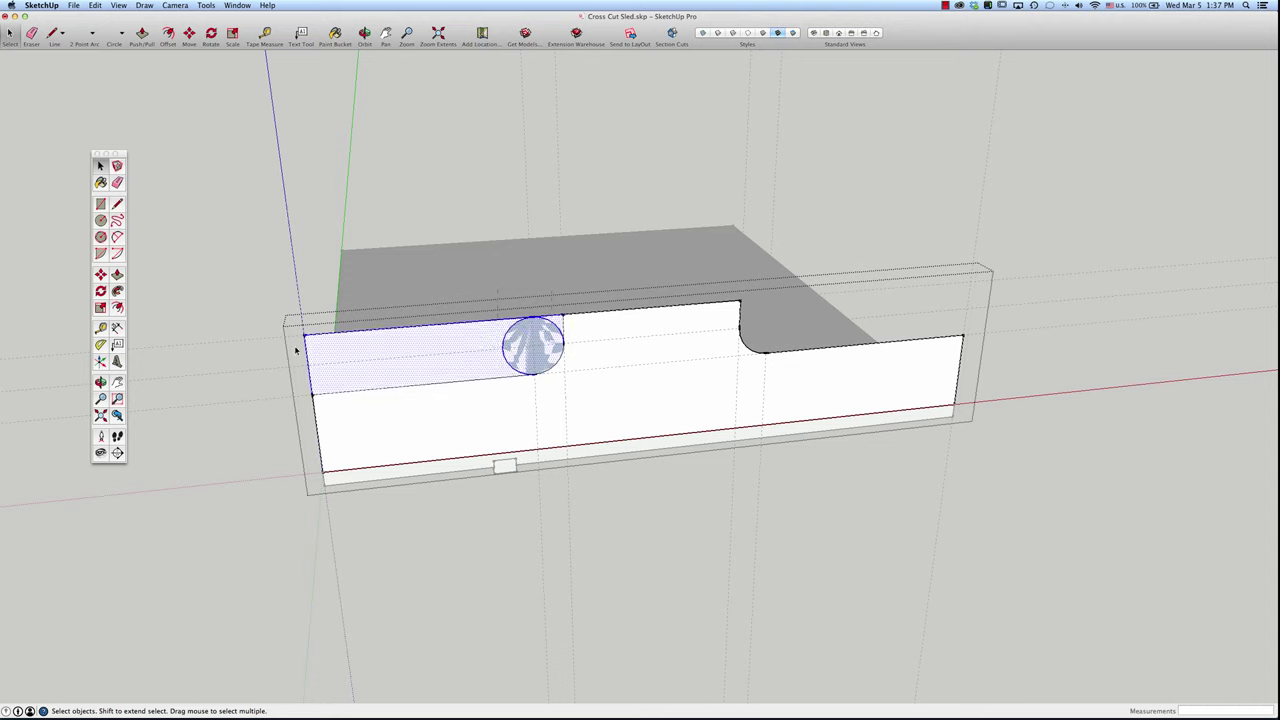
{"action": "key", "text": "Delete"}
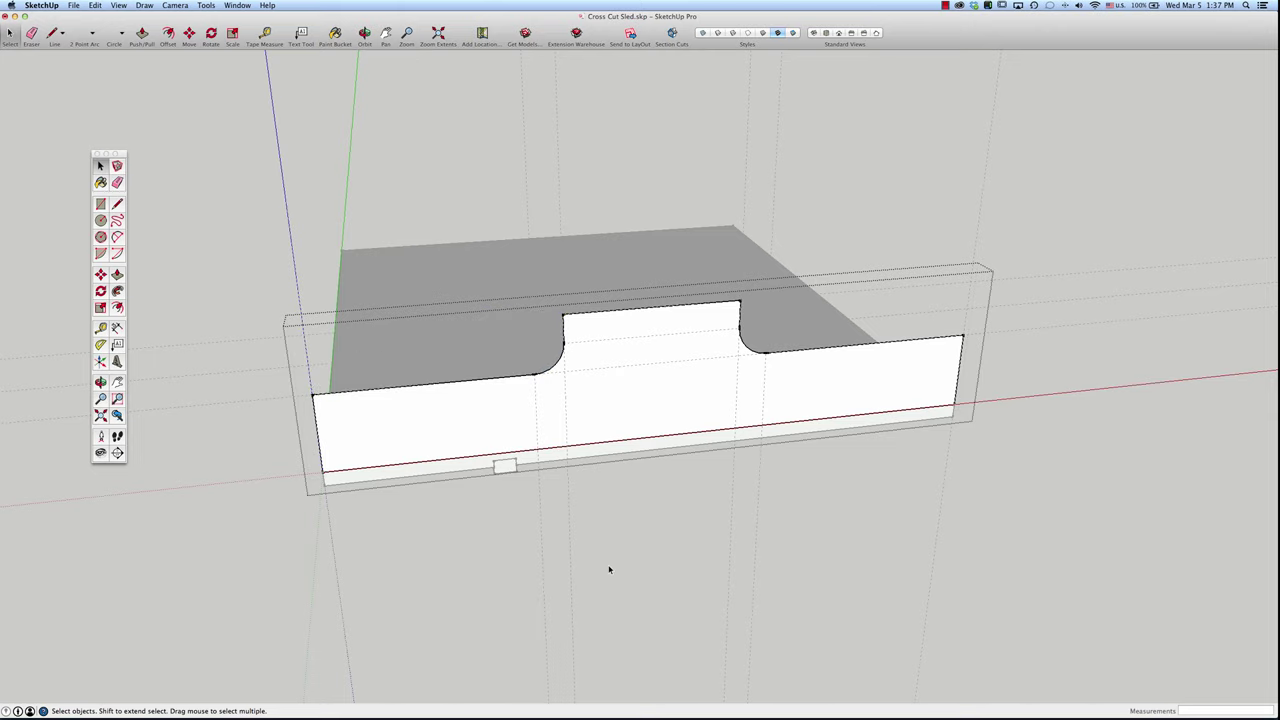
Step: Push/Pull the fence profile .75" inward over the base from its inner face and close the group
{"action": "key", "text": "o"}
{"action": "left_click_drag", "start_coordinate": [637, 477], "coordinate": [1059, 384]}
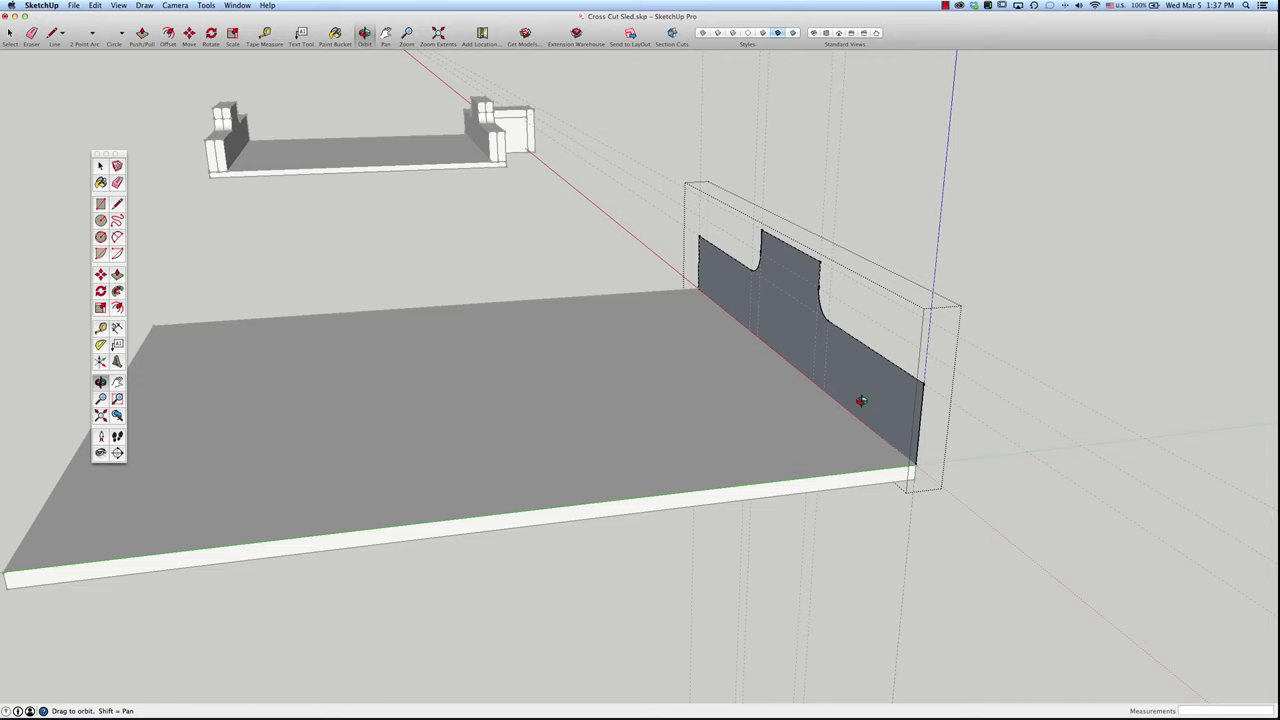
{"action": "key", "text": "space"}
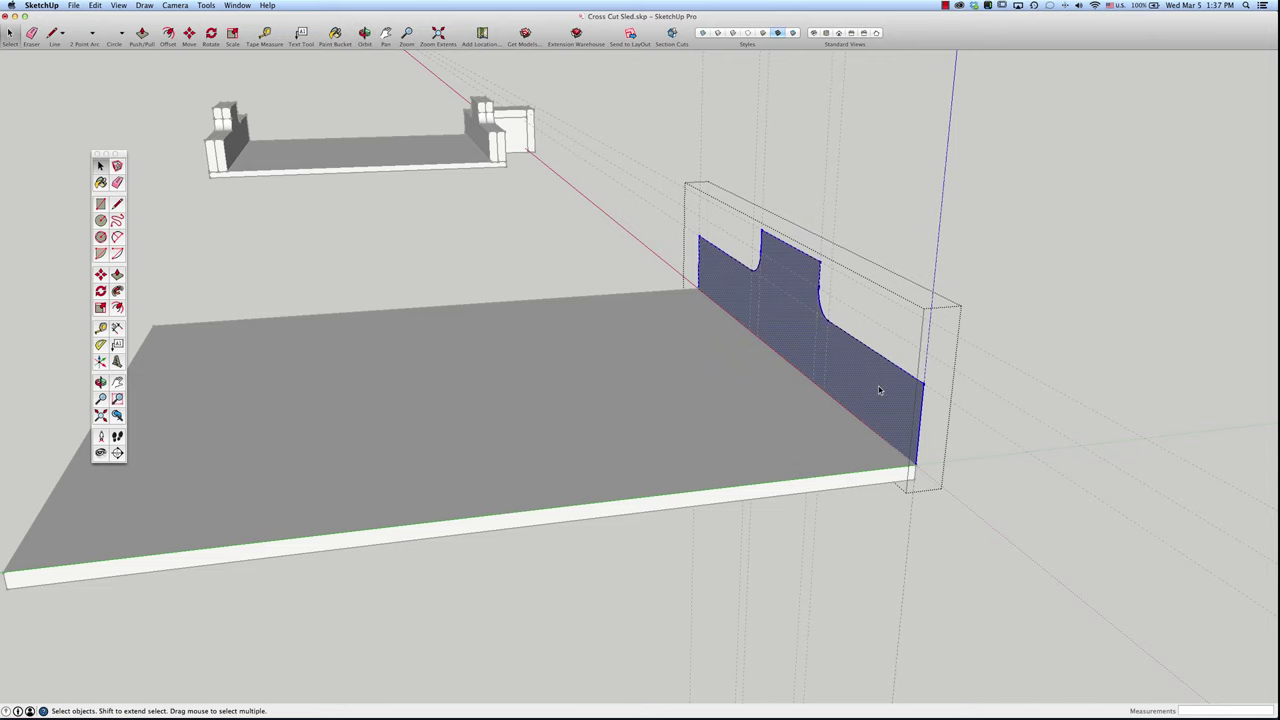
{"action": "left_click", "coordinate": [1096, 382]}
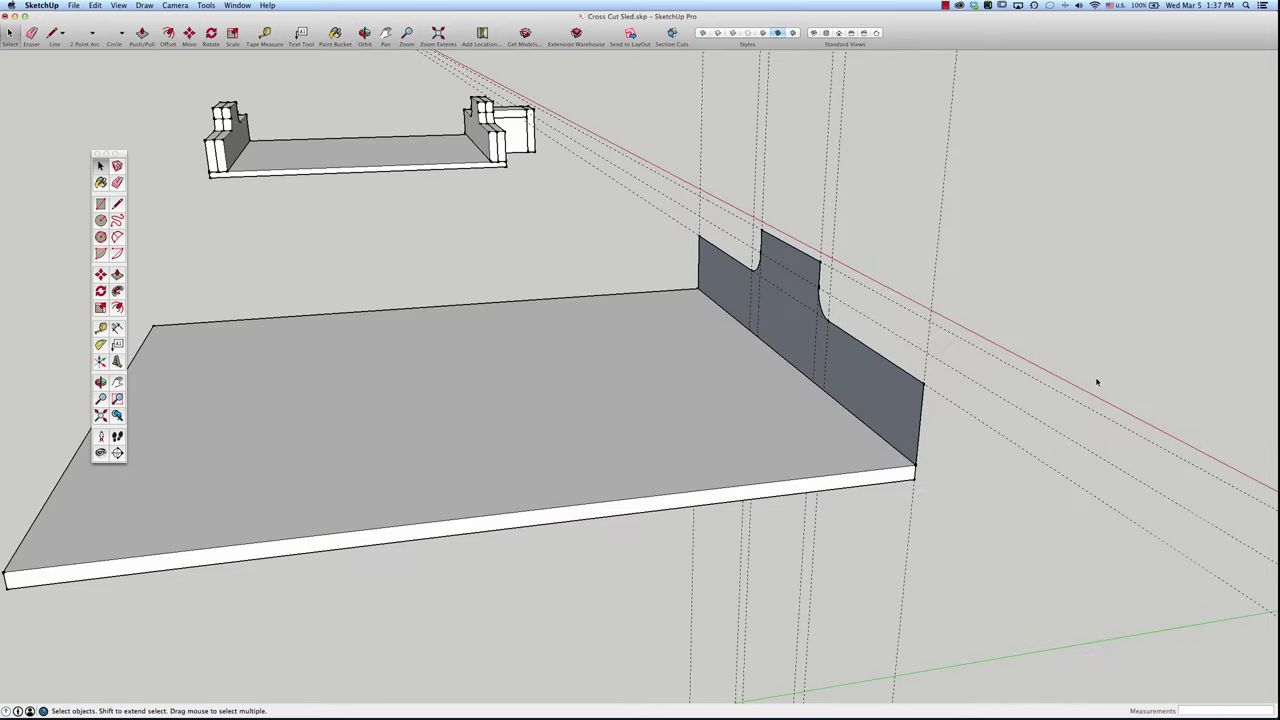
{"action": "double_click", "coordinate": [857, 408]}
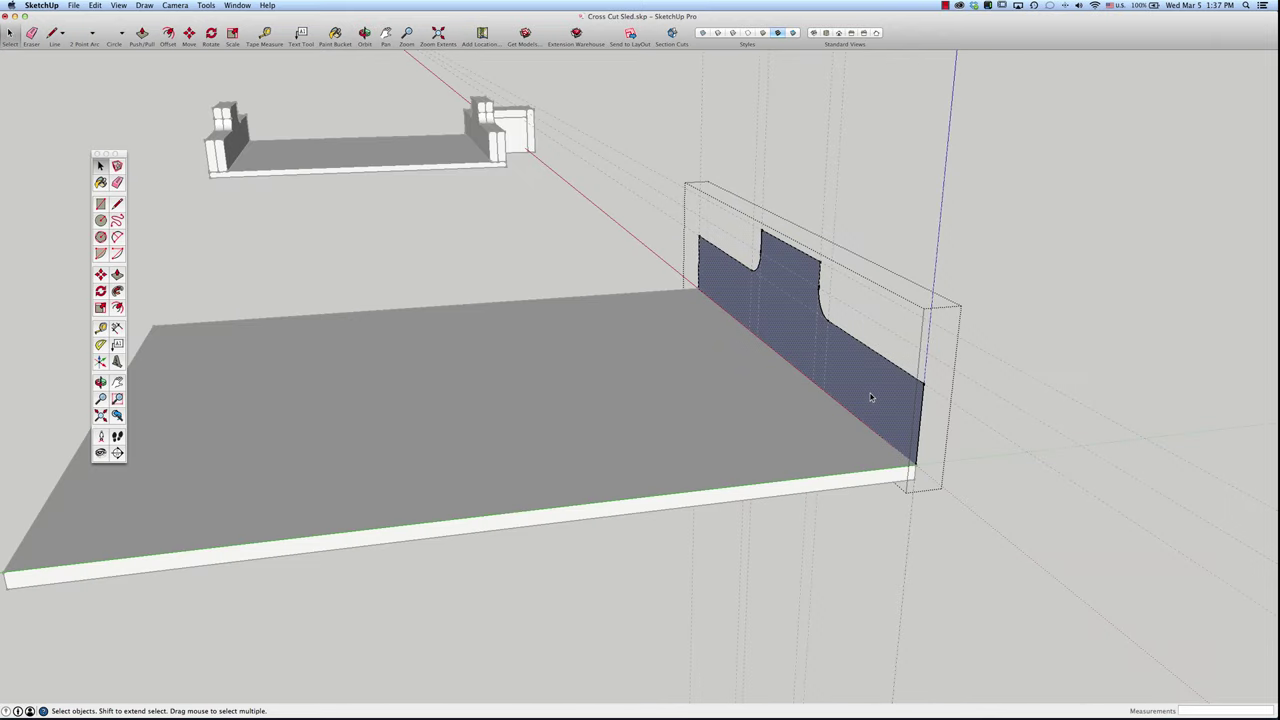
{"action": "key", "text": "p"}
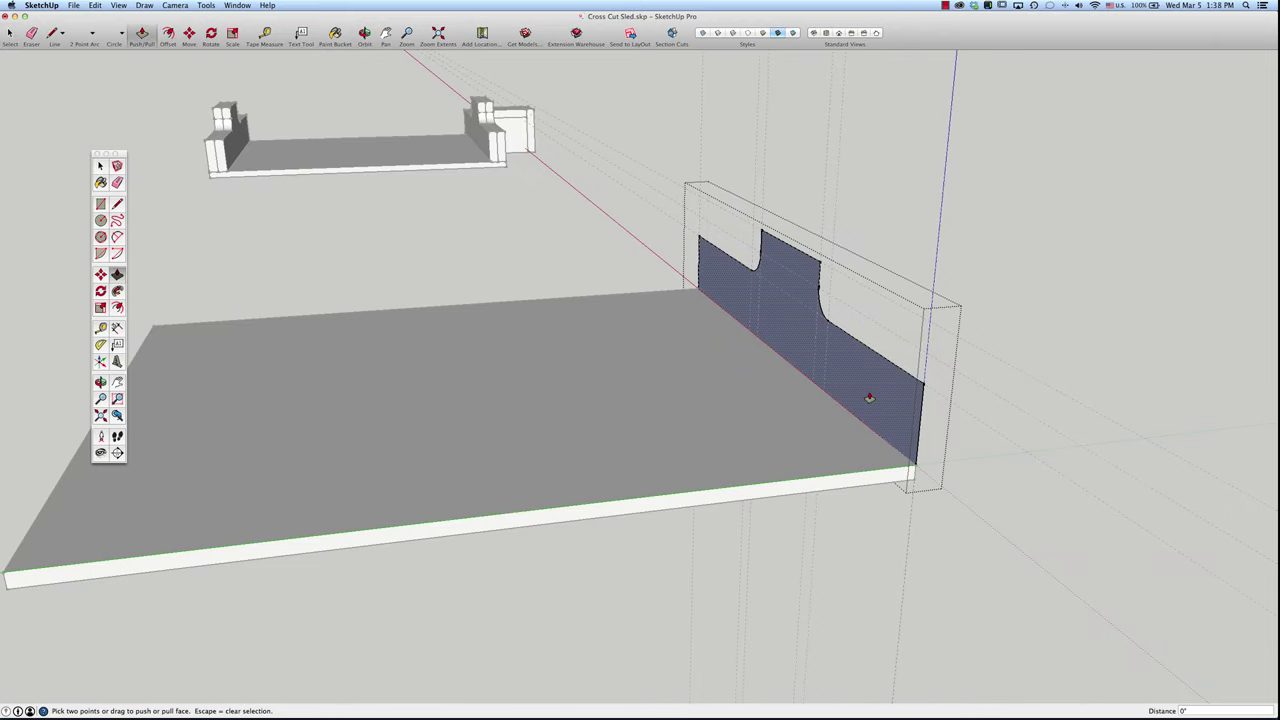
{"action": "mouse_move", "coordinate": [869, 398]}
{"action": "left_mouse_down"}
{"action": "mouse_move", "coordinate": [846, 394]}
{"action": "mouse_move", "coordinate": [854, 401]}
{"action": "left_mouse_up"}
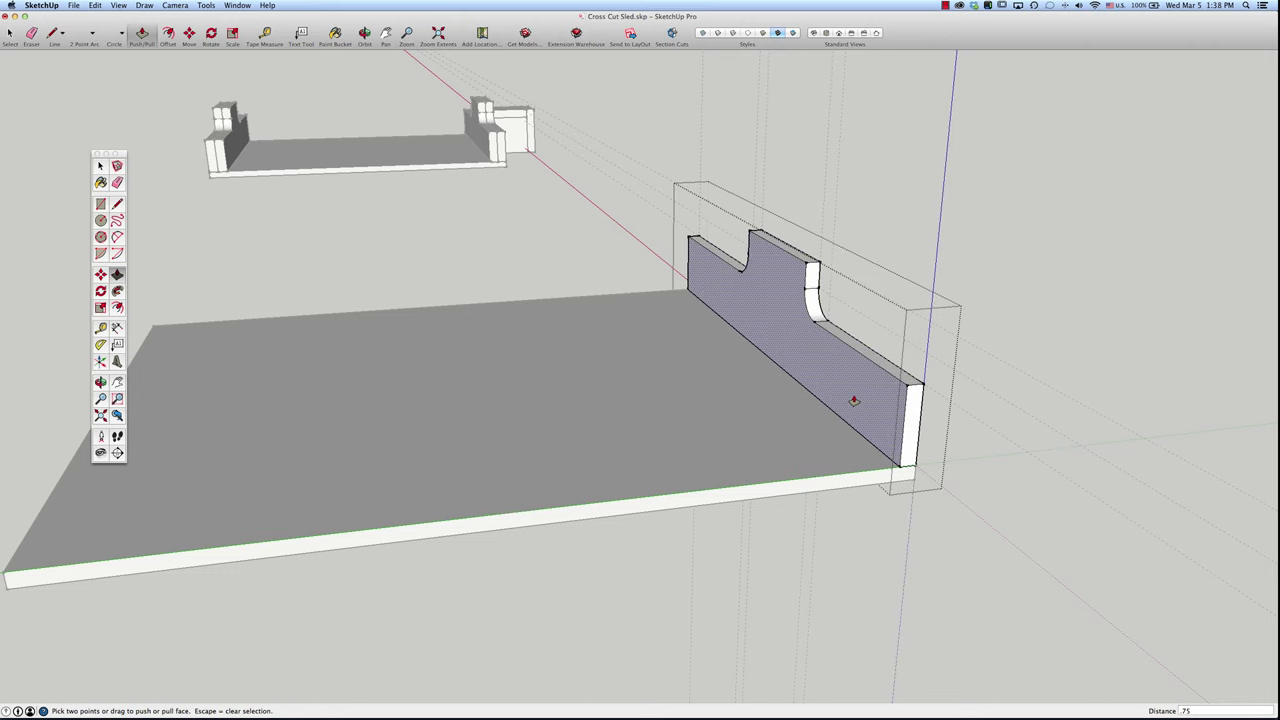
{"action": "key", "text": "space"}
{"action": "left_click", "coordinate": [1019, 300]}
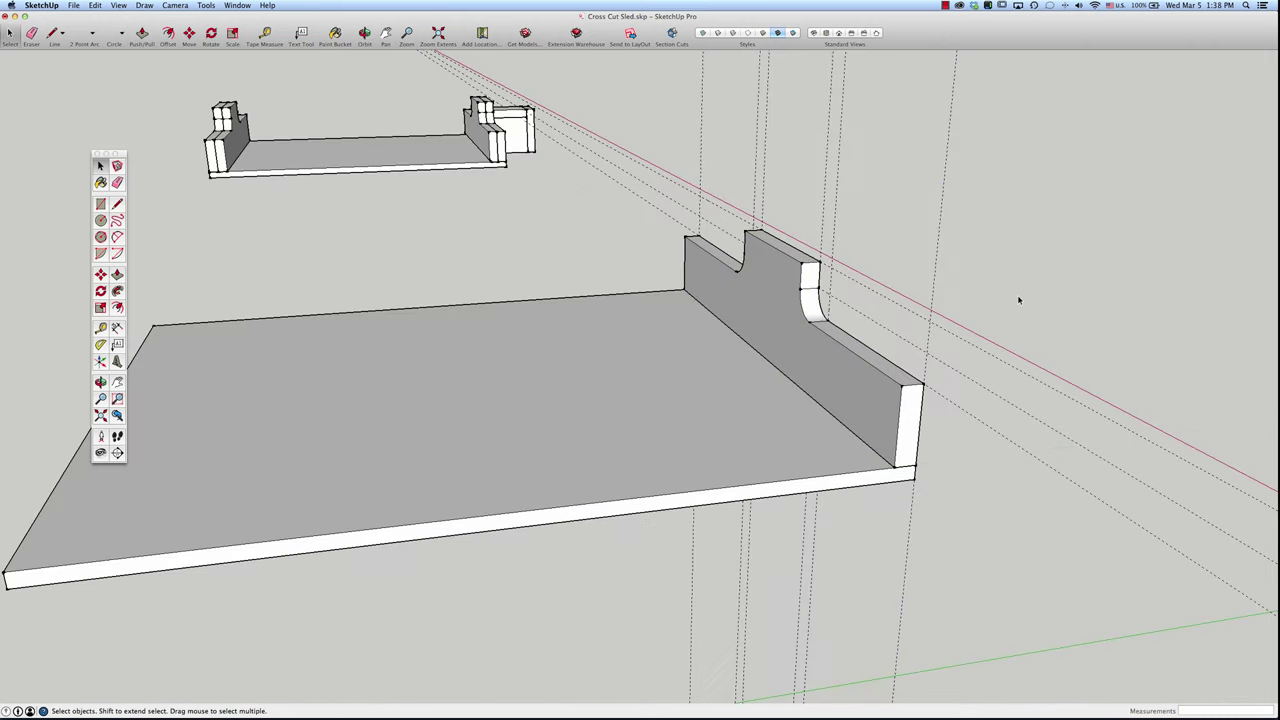
Step: Copy the fence group 3/4" inward so the two boards sit face to face on the base
{"action": "left_click", "coordinate": [826, 368]}
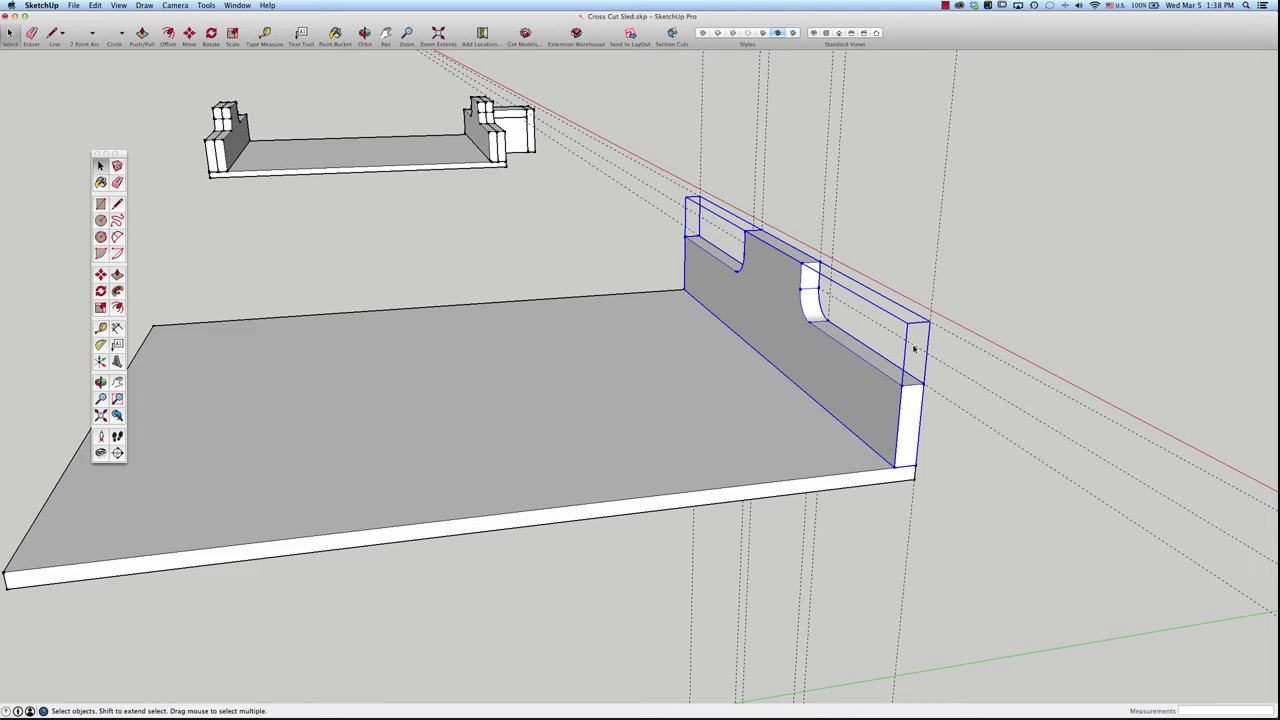
{"action": "left_click", "coordinate": [1064, 232]}
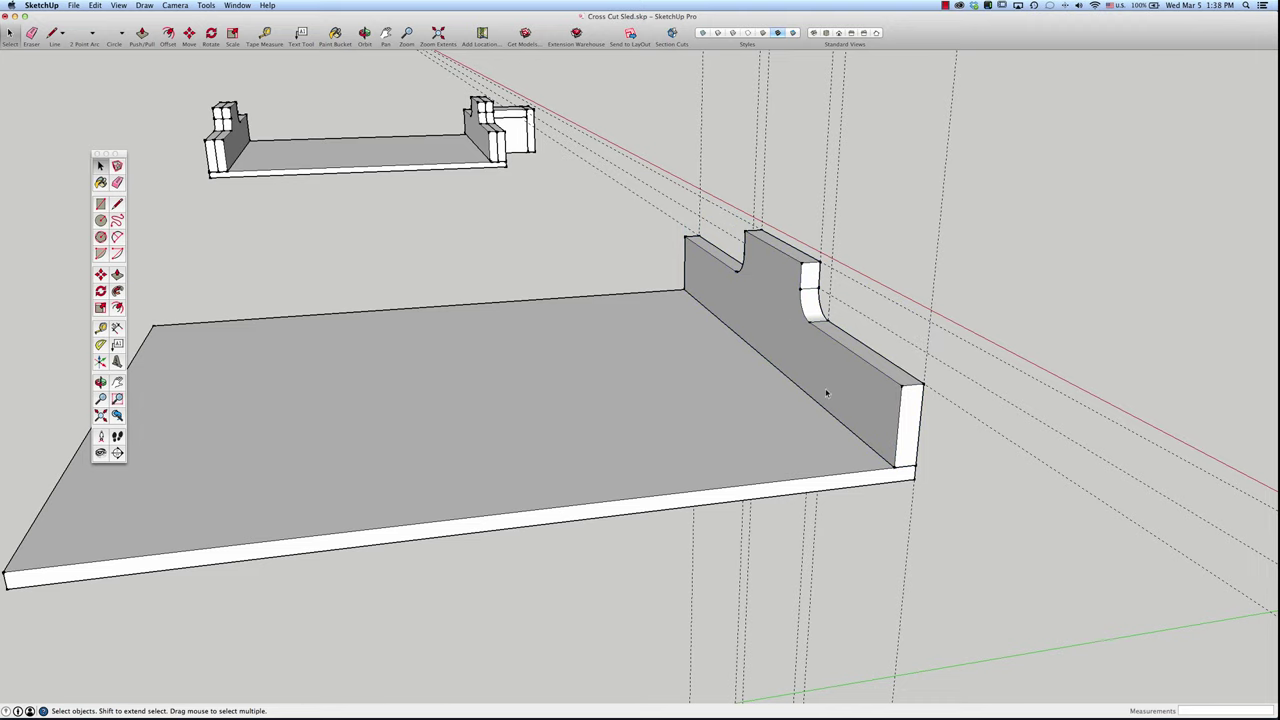
{"action": "scroll", "coordinate": [830, 402], "scroll_direction": "down", "scroll_amount": 2}
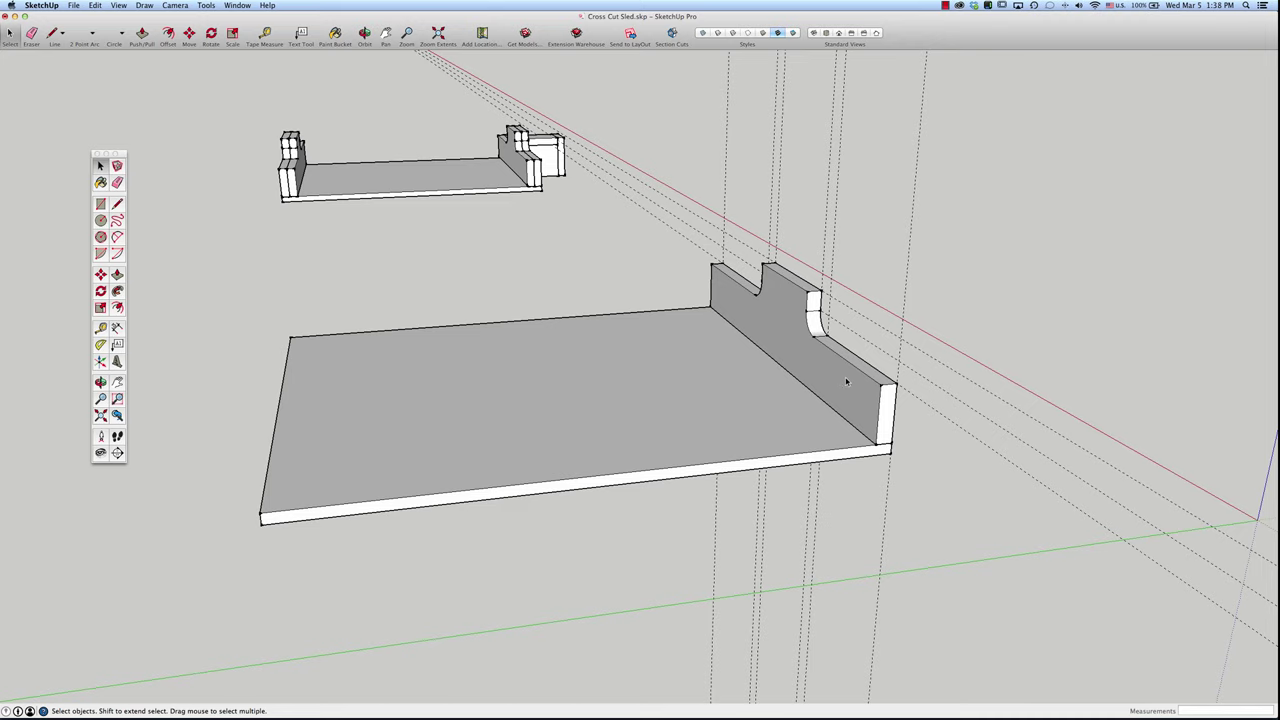
{"action": "left_click", "coordinate": [856, 406]}
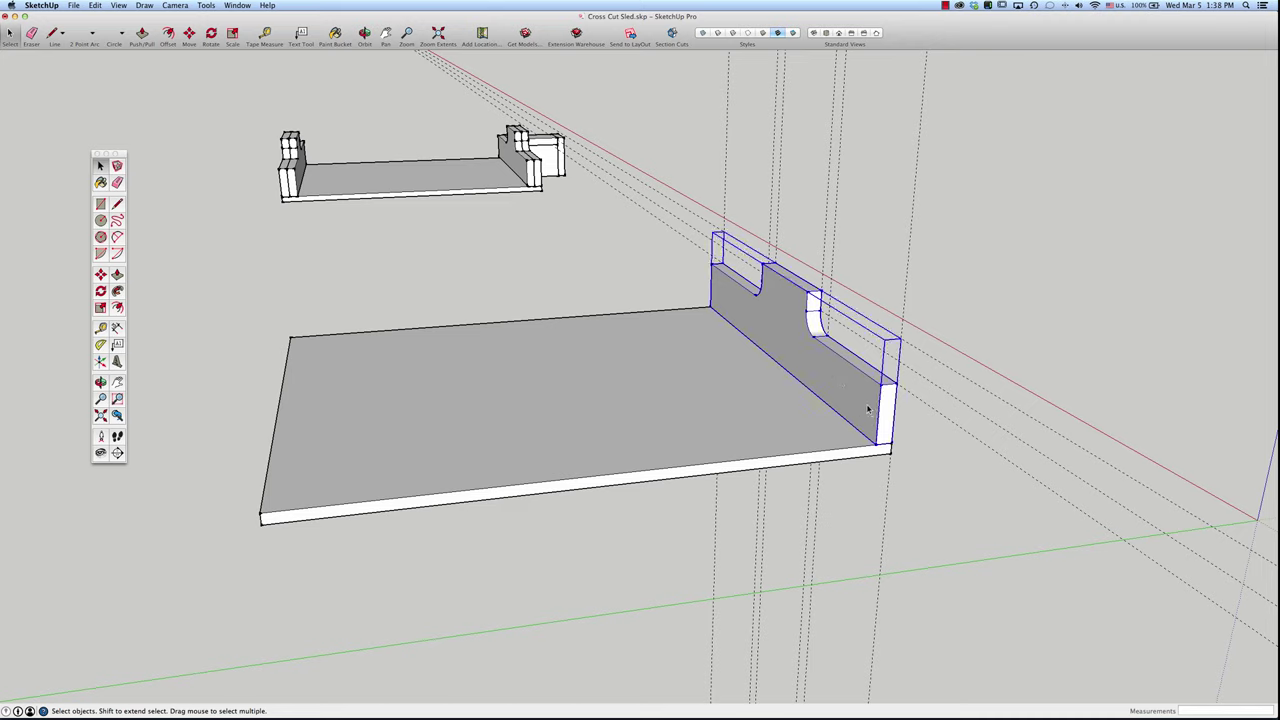
{"action": "key", "text": "m"}
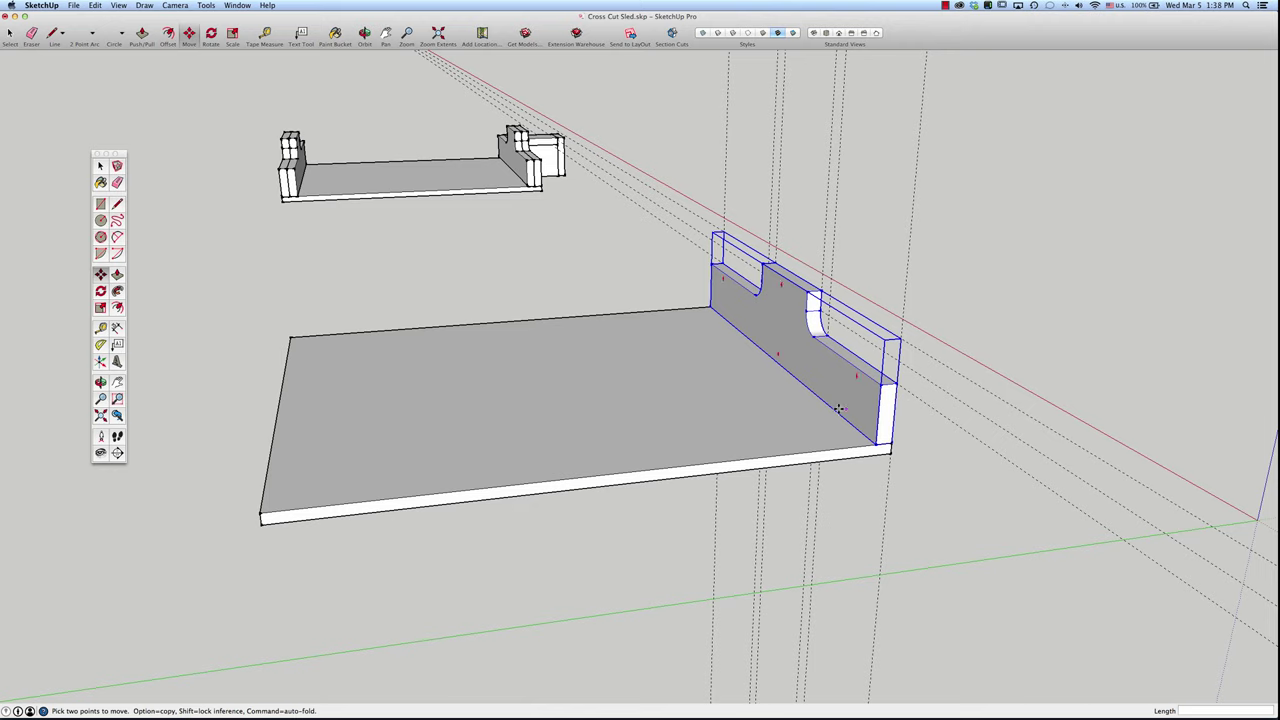
{"action": "left_click", "coordinate": [895, 444]}
{"action": "left_click", "coordinate": [873, 442]}
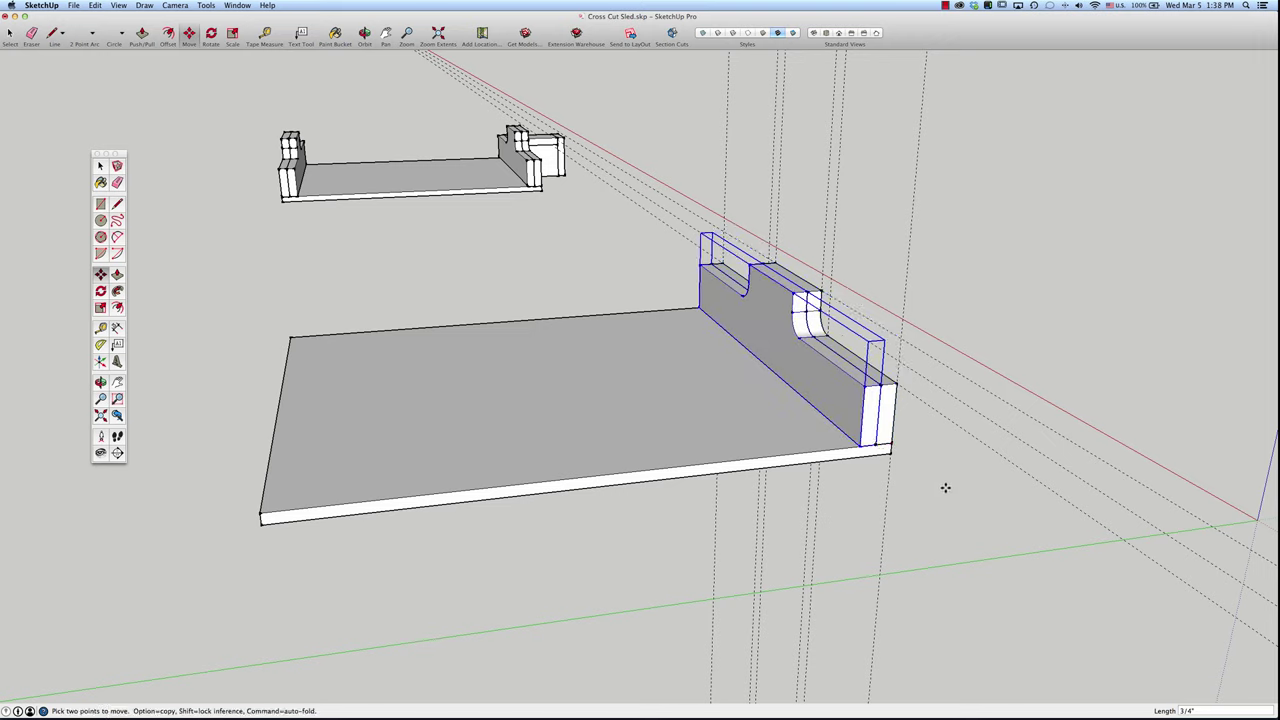
{"action": "key", "text": "space"}
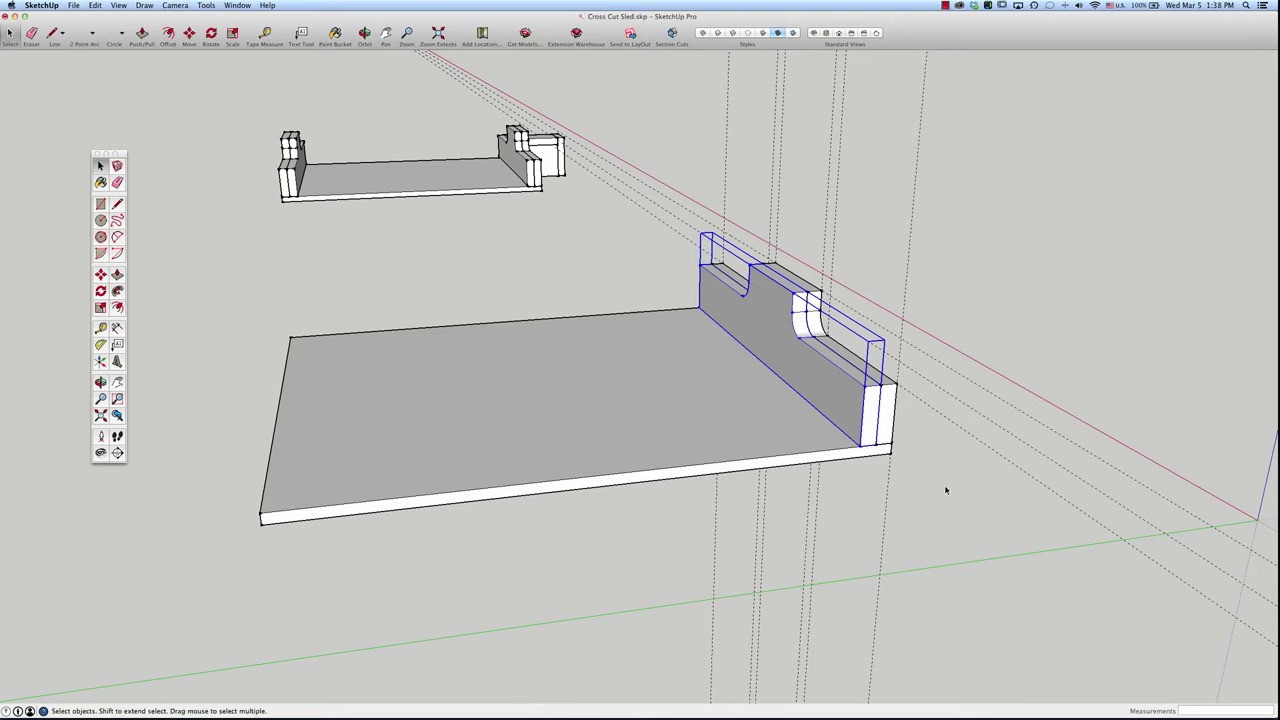
{"action": "left_click", "coordinate": [915, 457]}
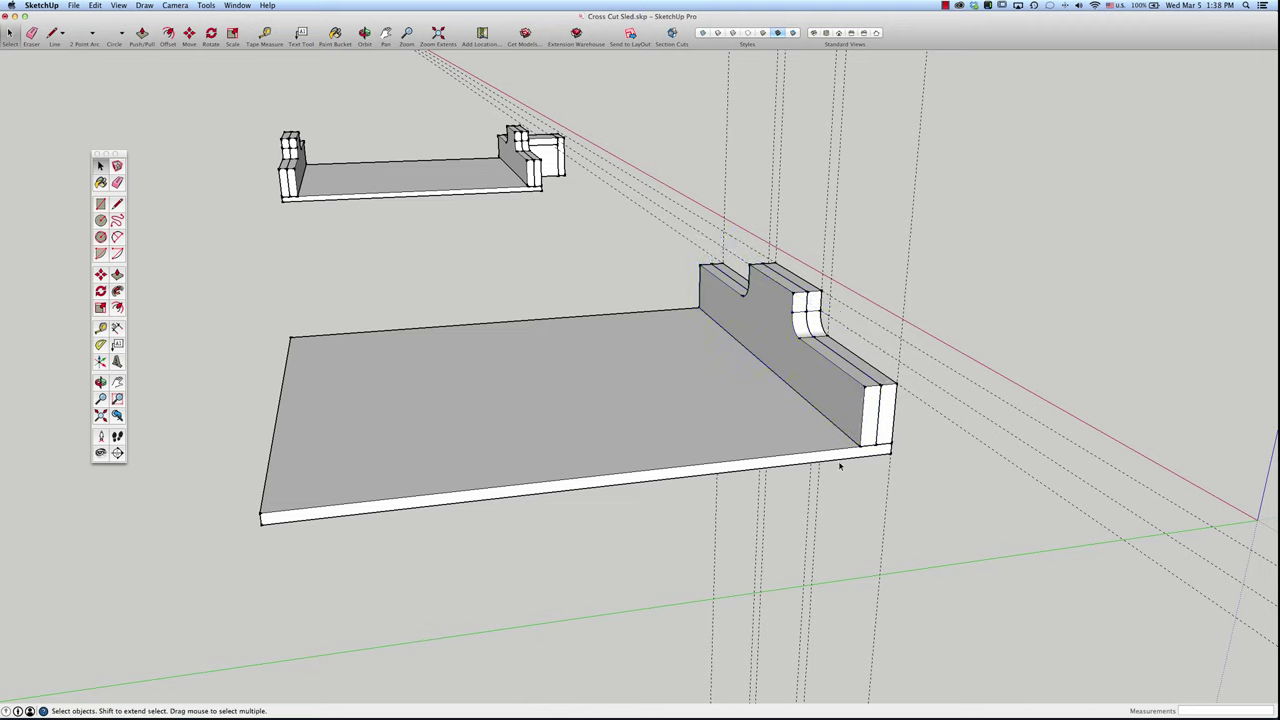
Step: Copy both fence boards together 2' 1/2" along the base so they sit flush with its opposite edge
{"action": "left_click", "coordinate": [884, 421]}
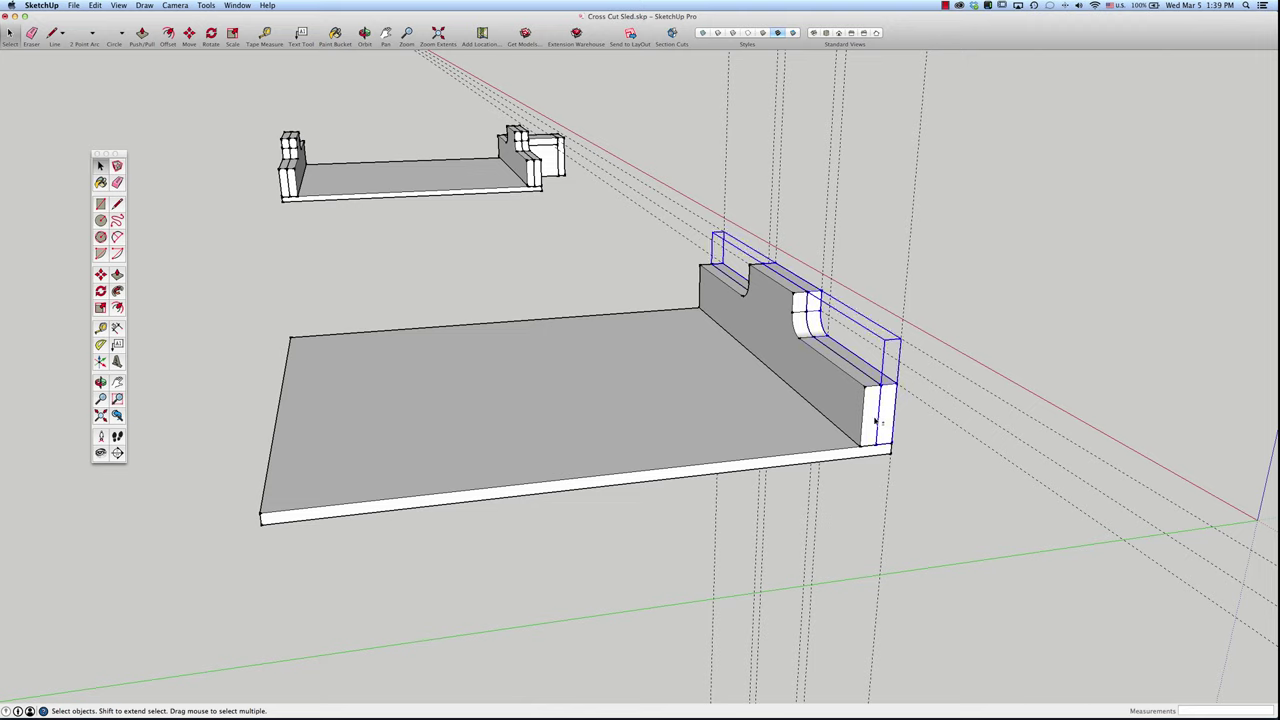
{"action": "left_click", "coordinate": [874, 423]}
{"action": "left_click", "coordinate": [907, 430]}
{"action": "left_click", "coordinate": [887, 425]}
{"action": "left_click", "coordinate": [869, 425]}
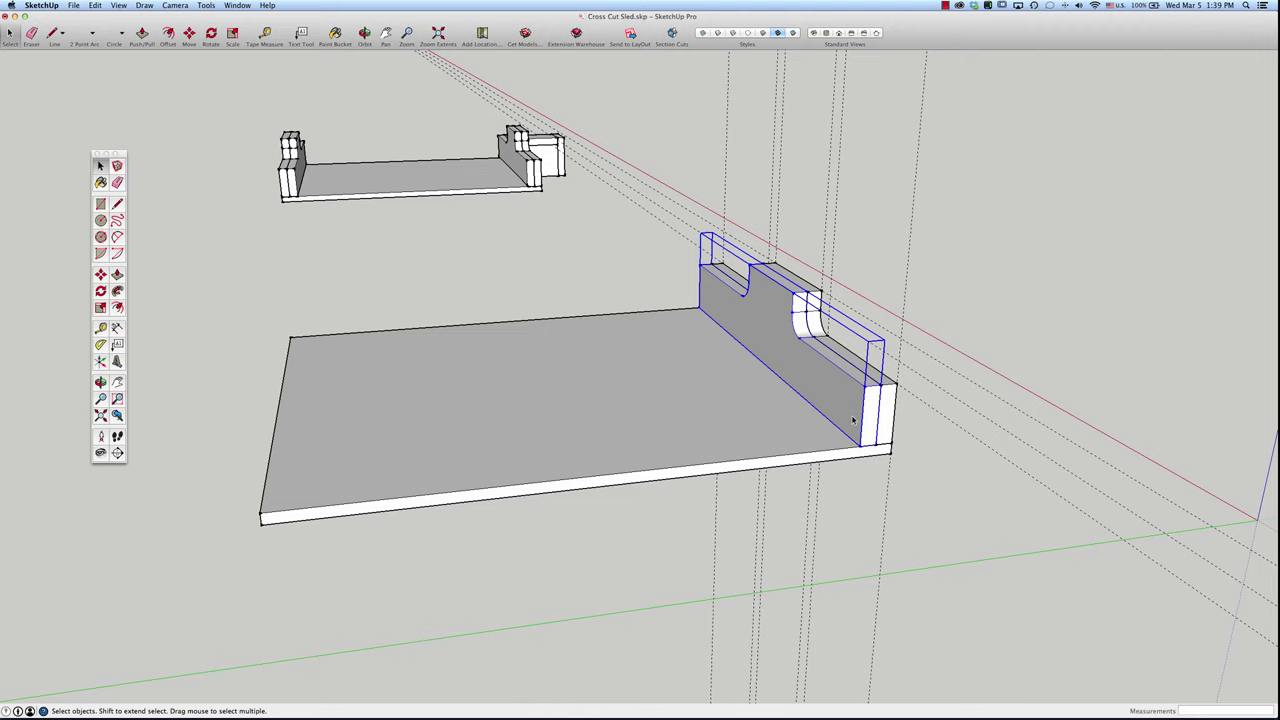
{"action": "left_click", "coordinate": [882, 423], "text": "shift"}
{"action": "key", "text": "m"}
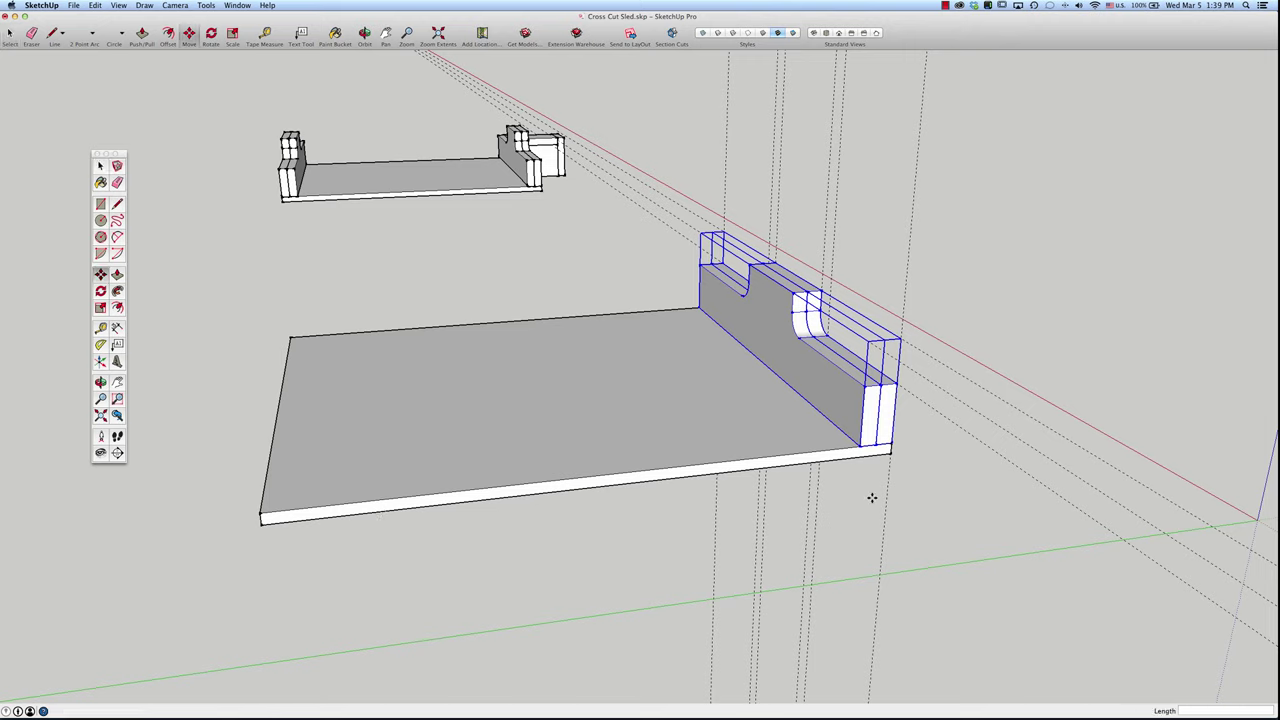
{"action": "left_click", "coordinate": [856, 449]}
{"action": "key", "text": "alt"}
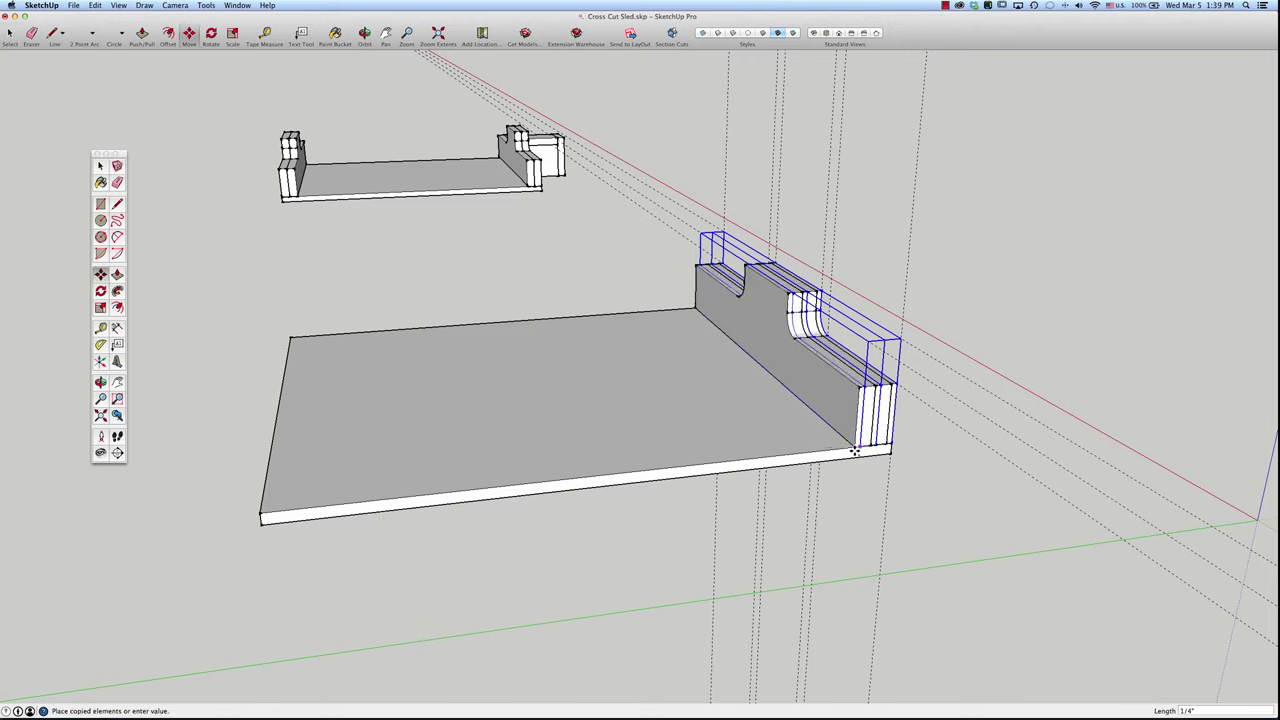
{"action": "left_click", "coordinate": [265, 515]}
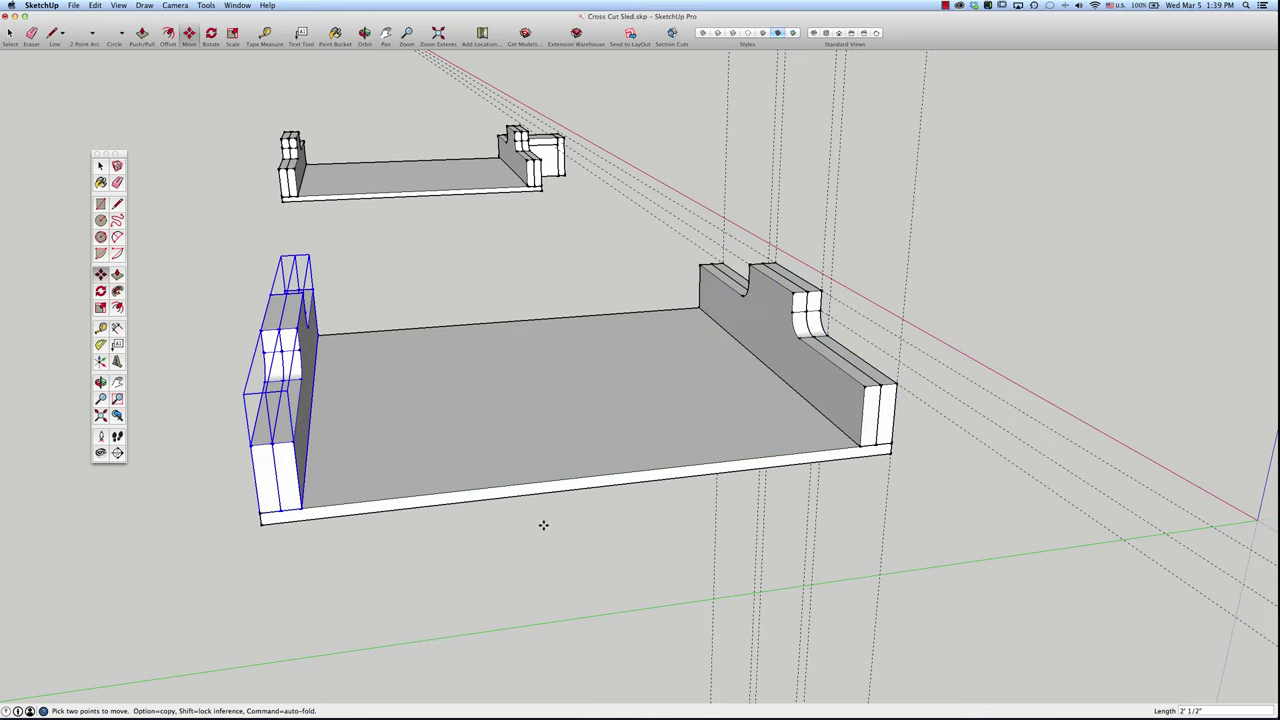
{"action": "key", "text": "space"}
{"action": "left_click", "coordinate": [964, 481]}
Step: Open the original inner fence board's group and place guides 1/8" from its end face's inner vertical edge and bottom edge
{"action": "scroll", "coordinate": [886, 421], "scroll_direction": "up", "scroll_amount": 3}
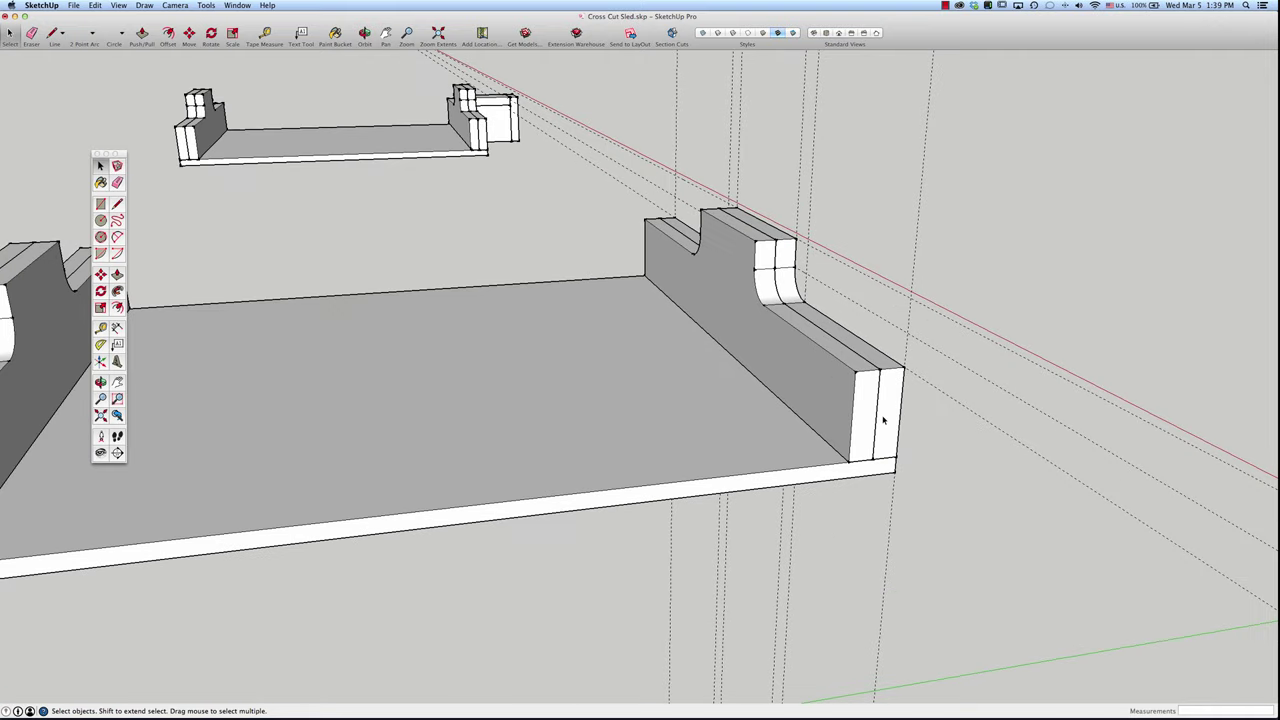
{"action": "scroll", "coordinate": [793, 368], "scroll_direction": "down", "scroll_amount": 3}
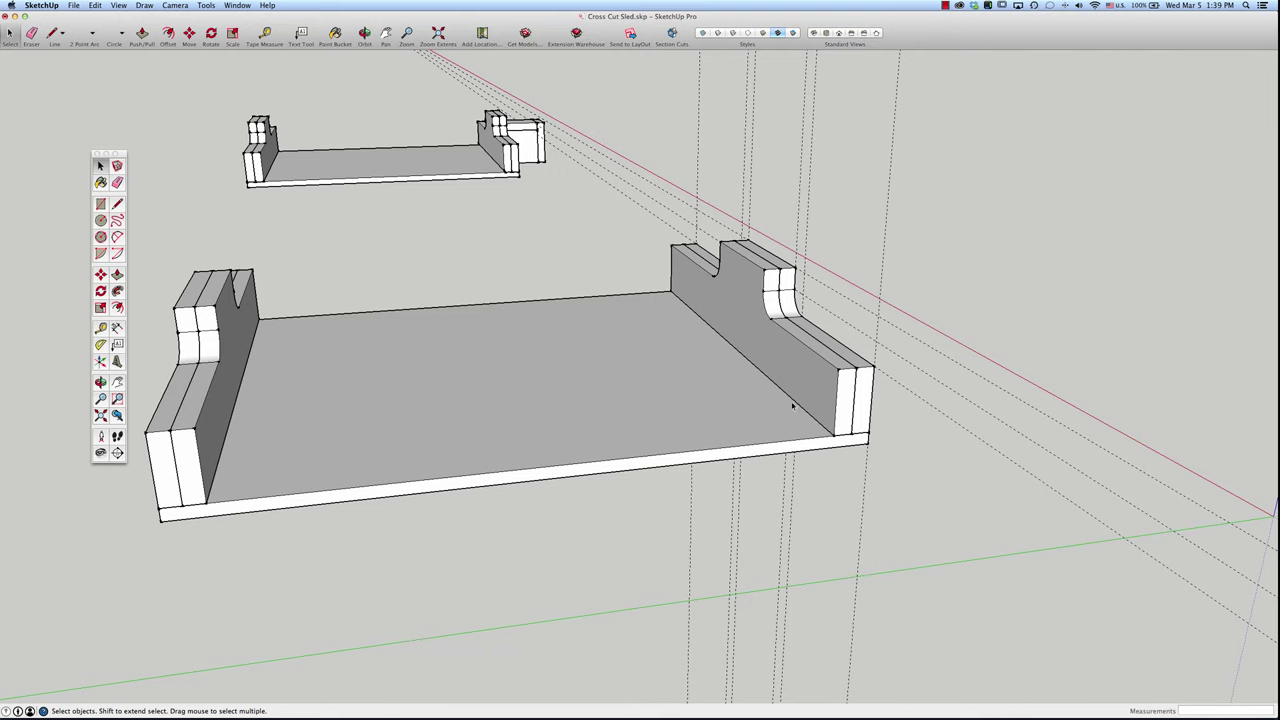
{"action": "scroll", "coordinate": [860, 428], "scroll_direction": "up", "scroll_amount": 2}
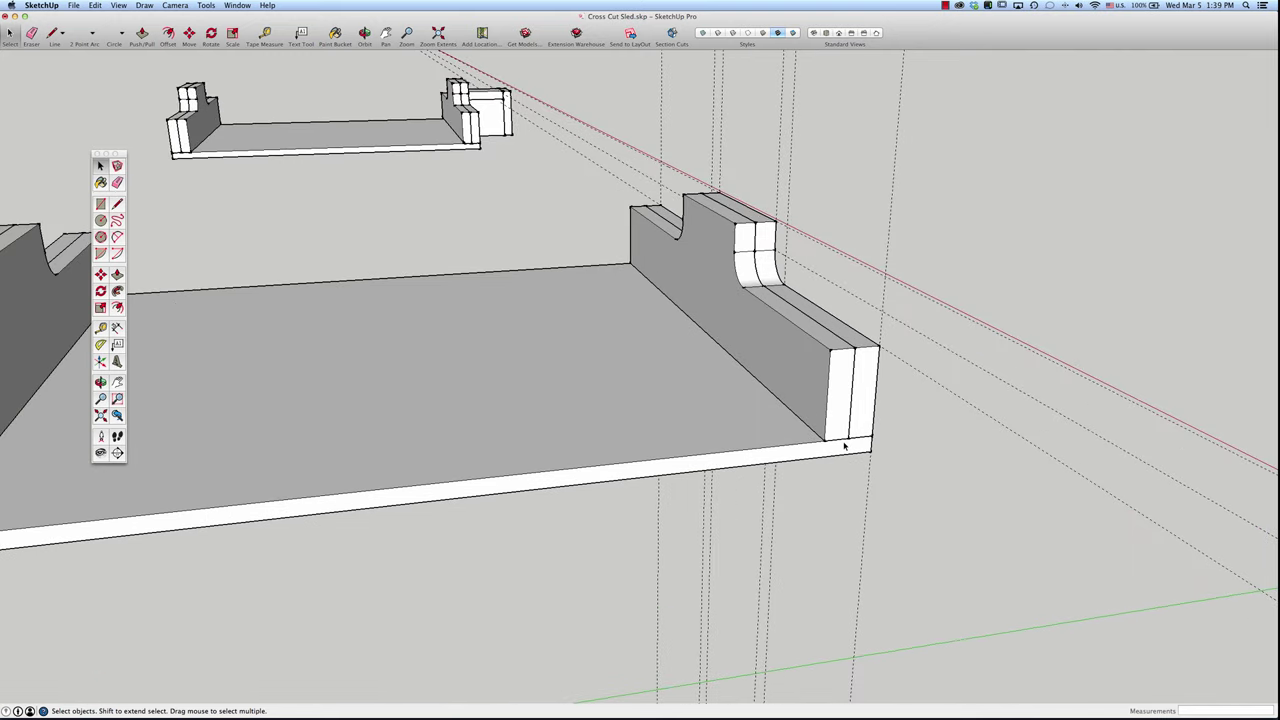
{"action": "scroll", "coordinate": [844, 447], "scroll_direction": "up", "scroll_amount": 3}
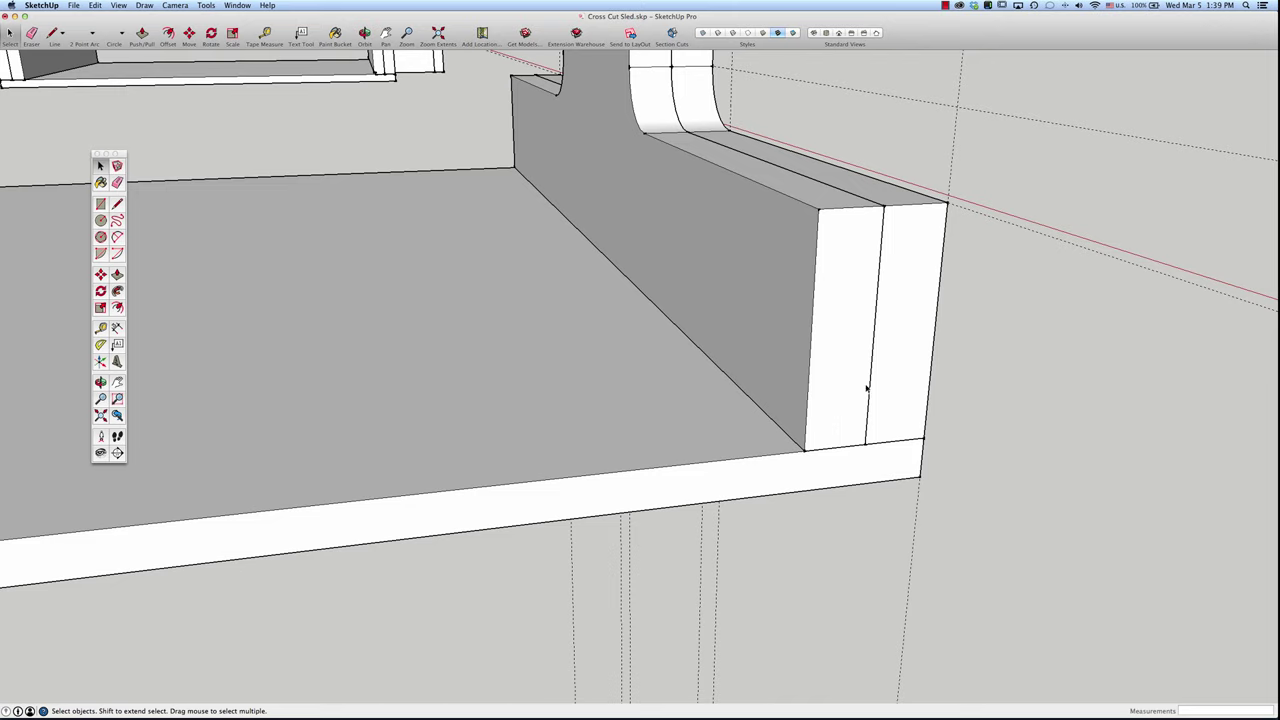
{"action": "double_click", "coordinate": [824, 379]}
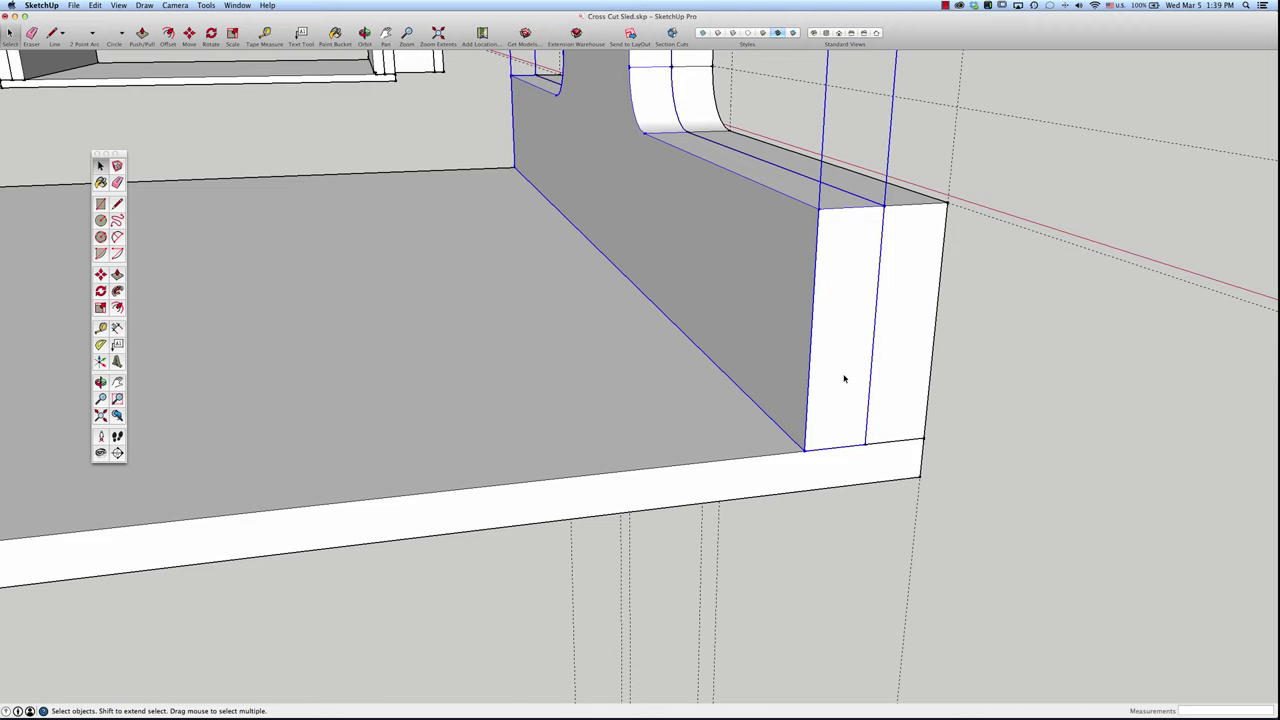
{"action": "double_click", "coordinate": [844, 379]}
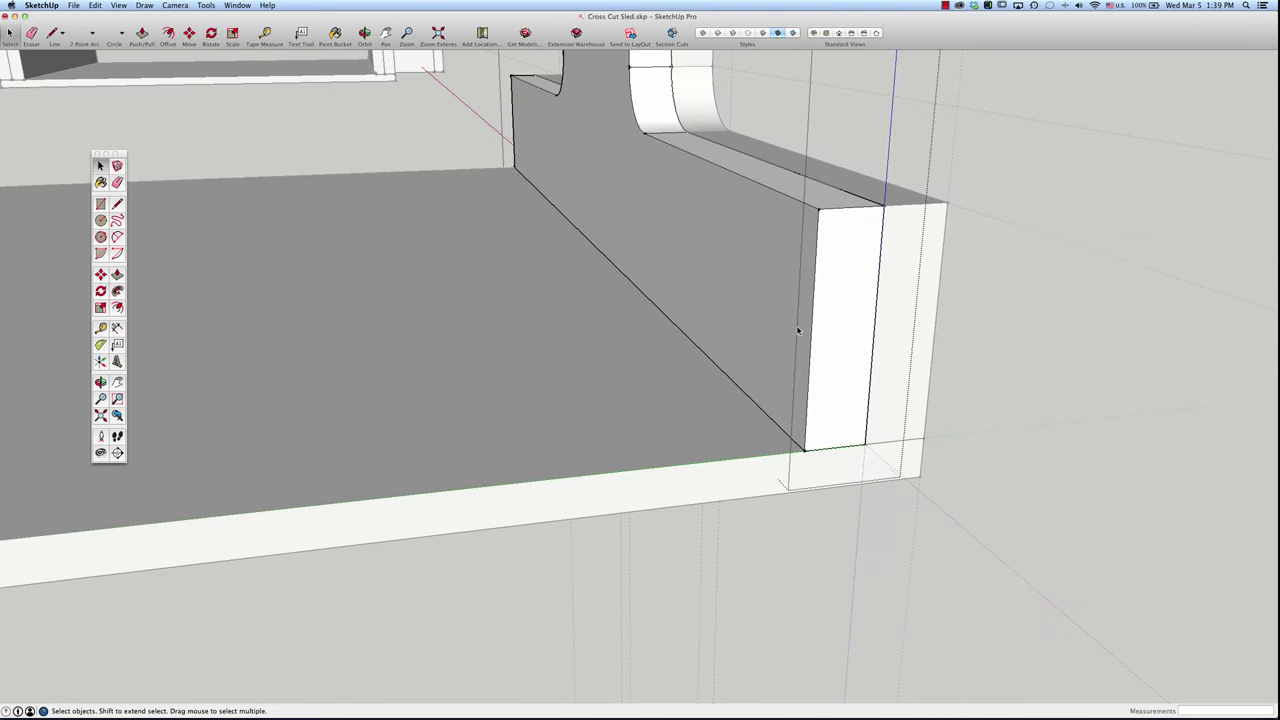
{"action": "scroll", "coordinate": [832, 438], "scroll_direction": "up", "scroll_amount": 4}
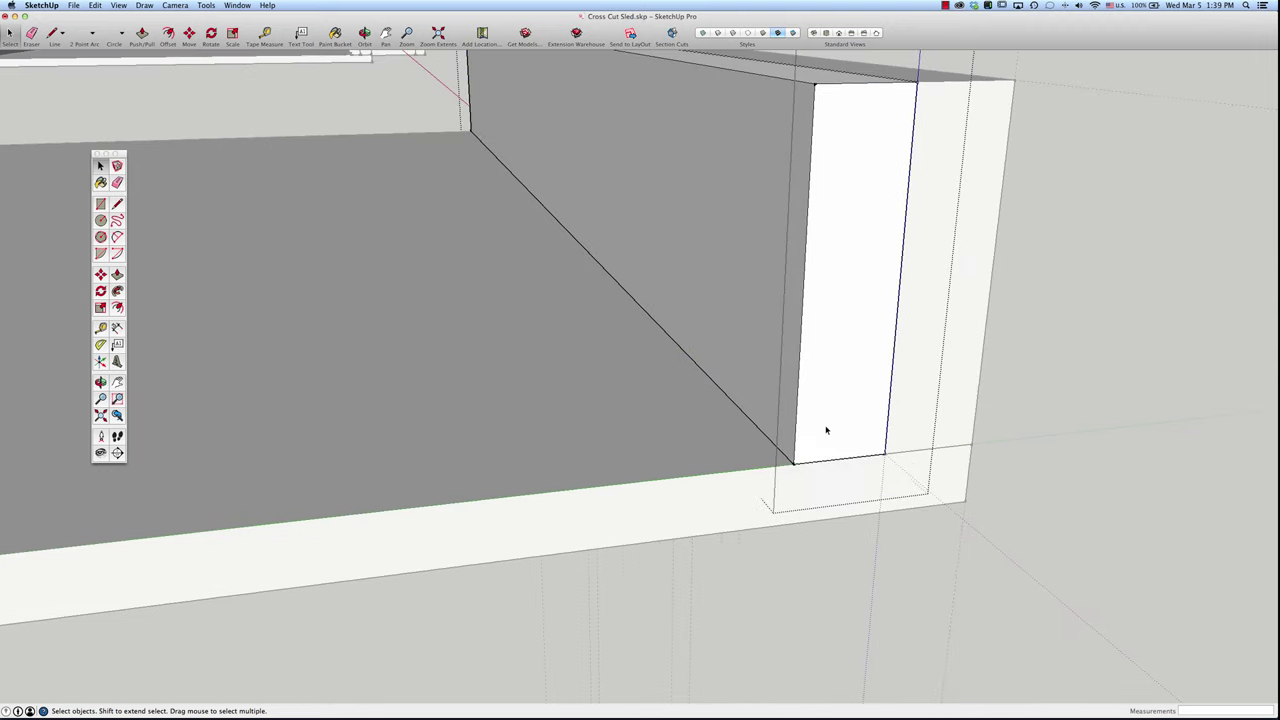
{"action": "left_click", "coordinate": [838, 412]}
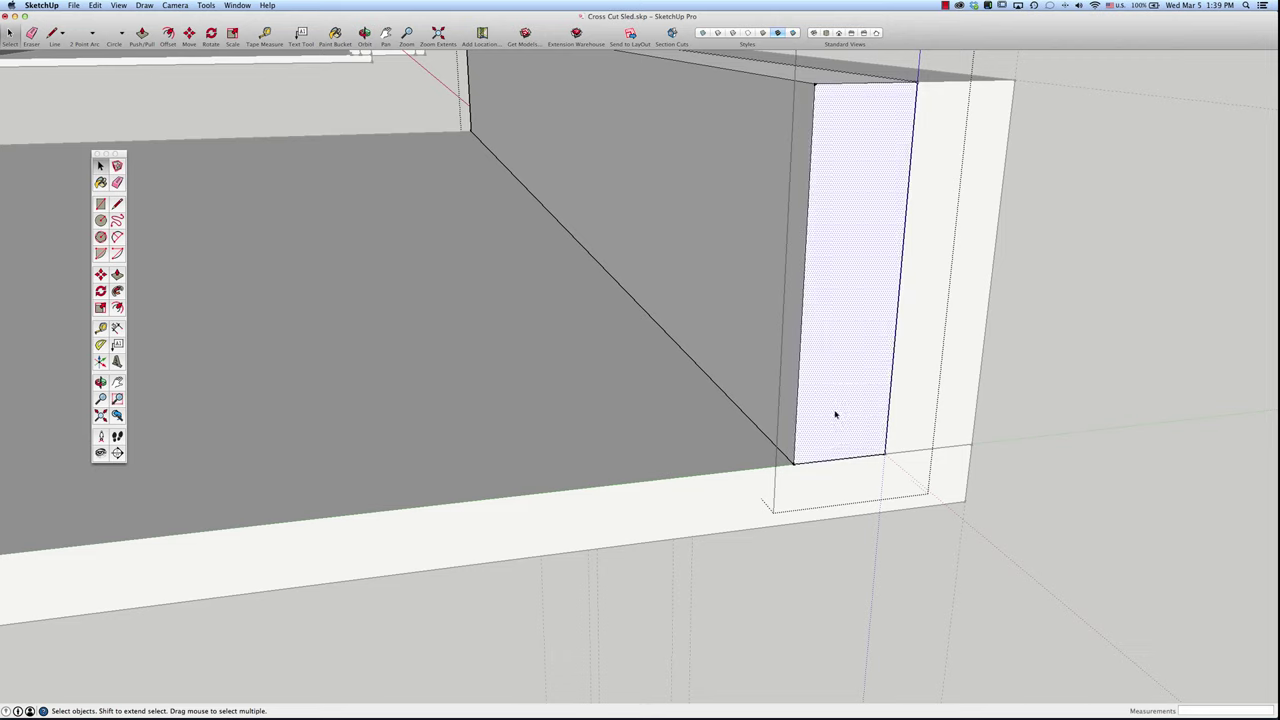
{"action": "key", "text": "t"}
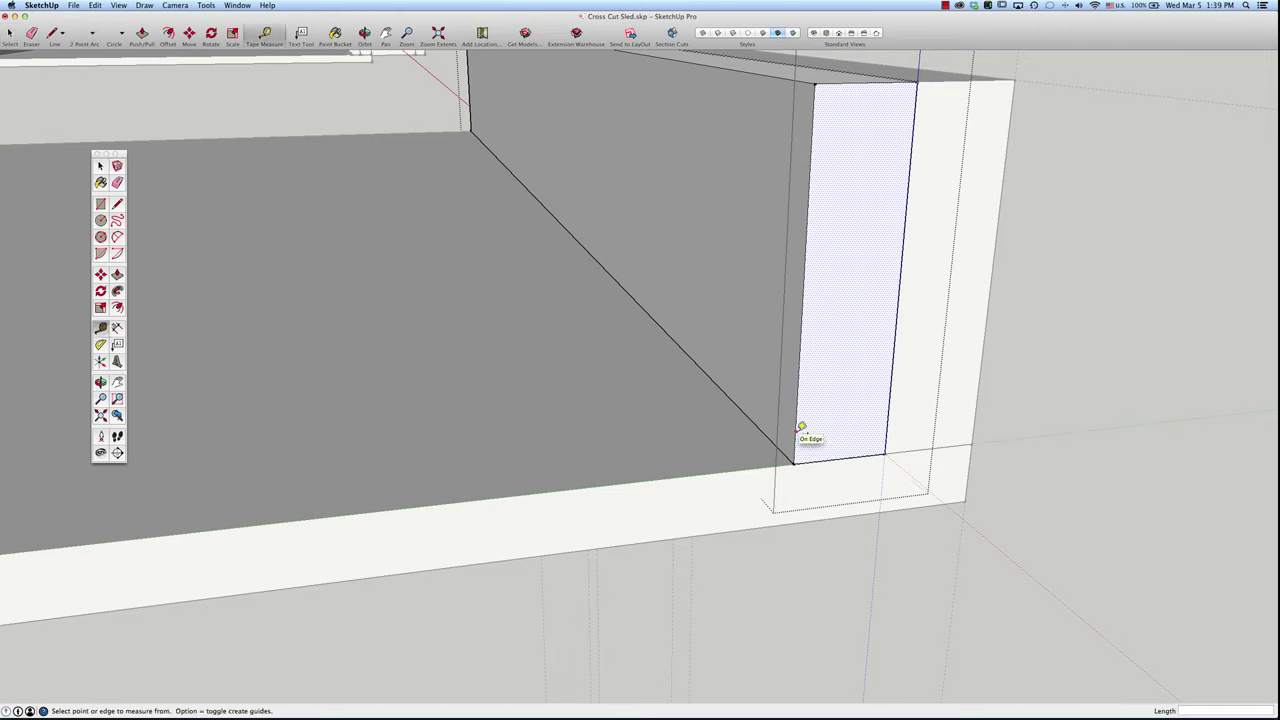
{"action": "left_click", "coordinate": [800, 432]}
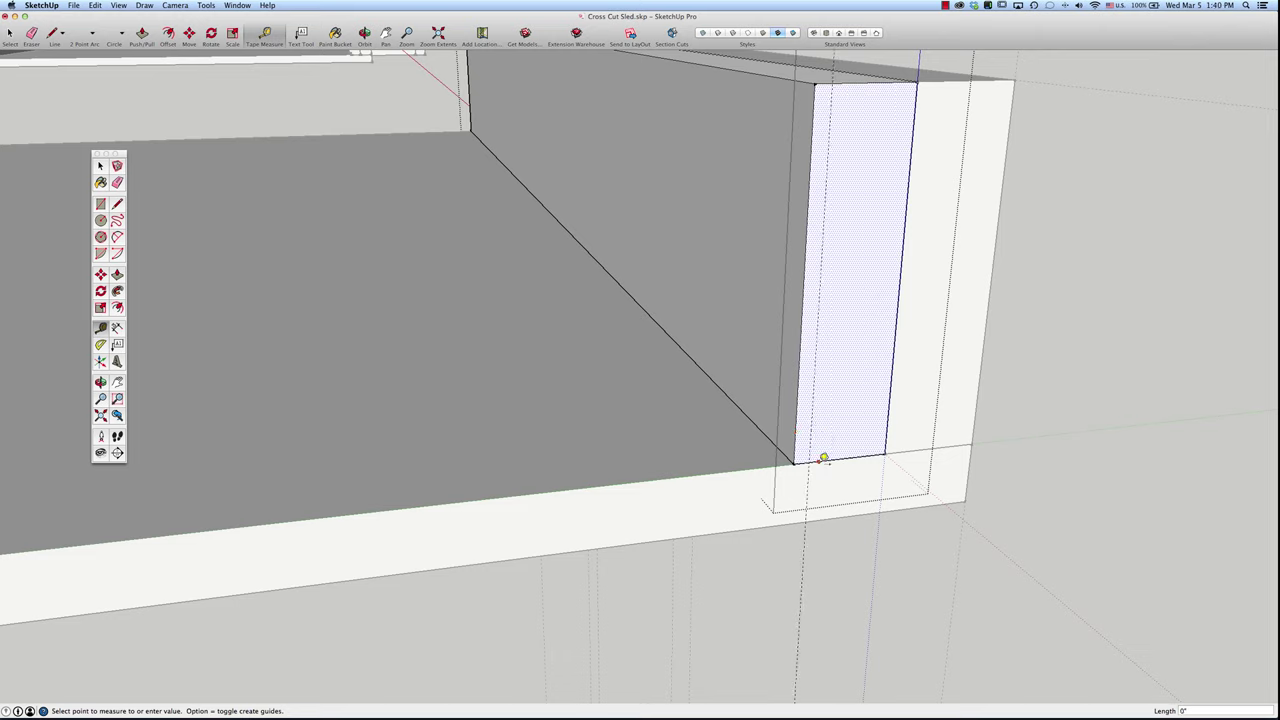
{"action": "left_click", "coordinate": [828, 440]}
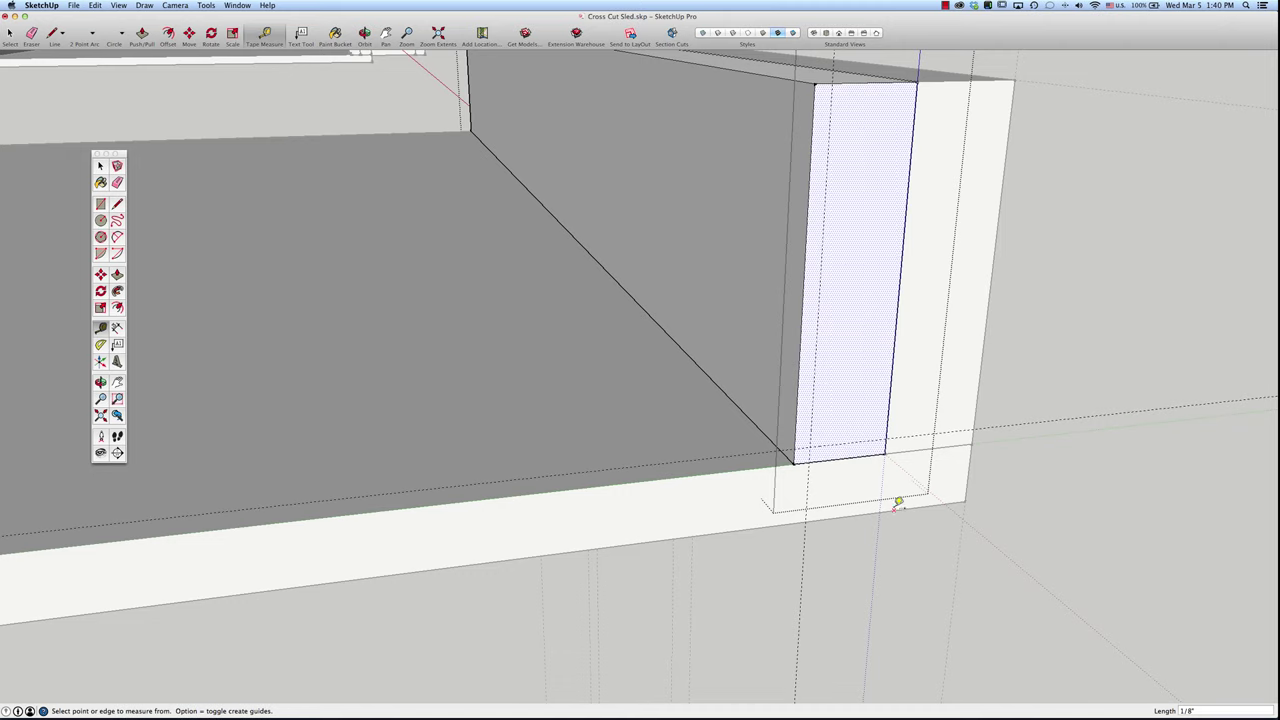
{"action": "scroll", "coordinate": [843, 460], "scroll_direction": "up", "scroll_amount": 3}
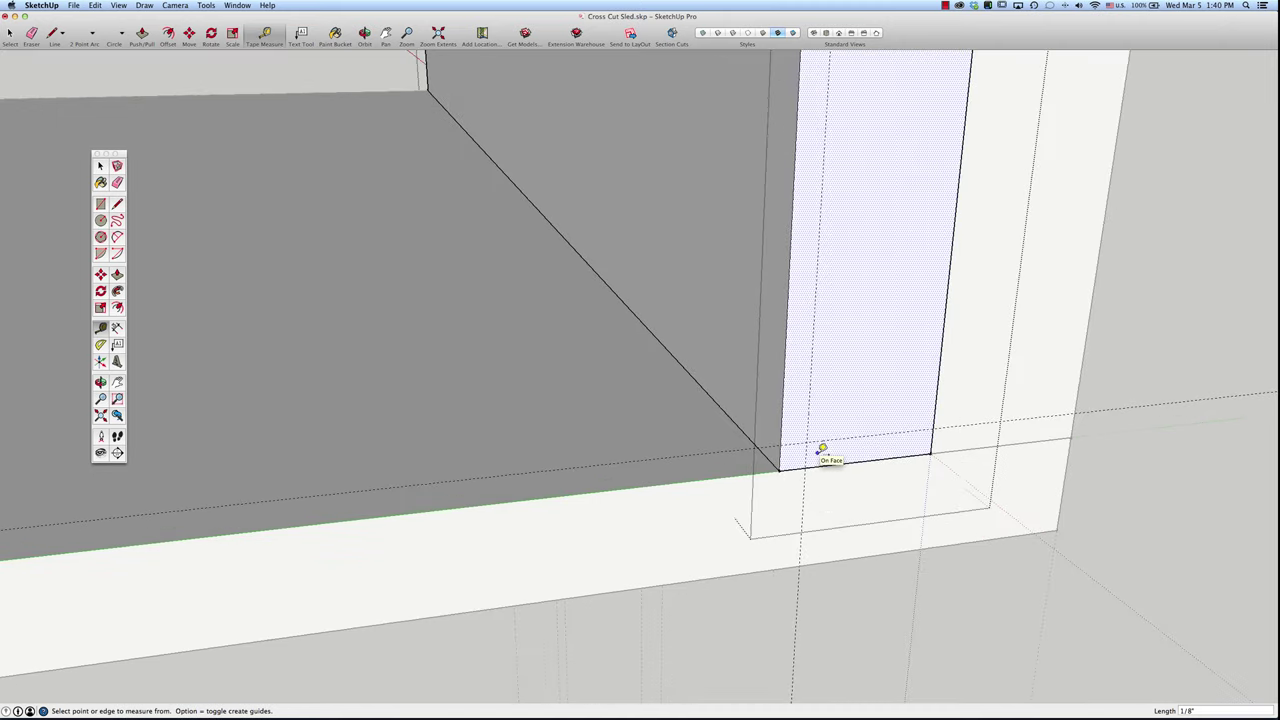
Step: Draw a 1/8" square in the lower inner corner of the inner fence board's end face, using the guides
{"action": "key", "text": "r"}
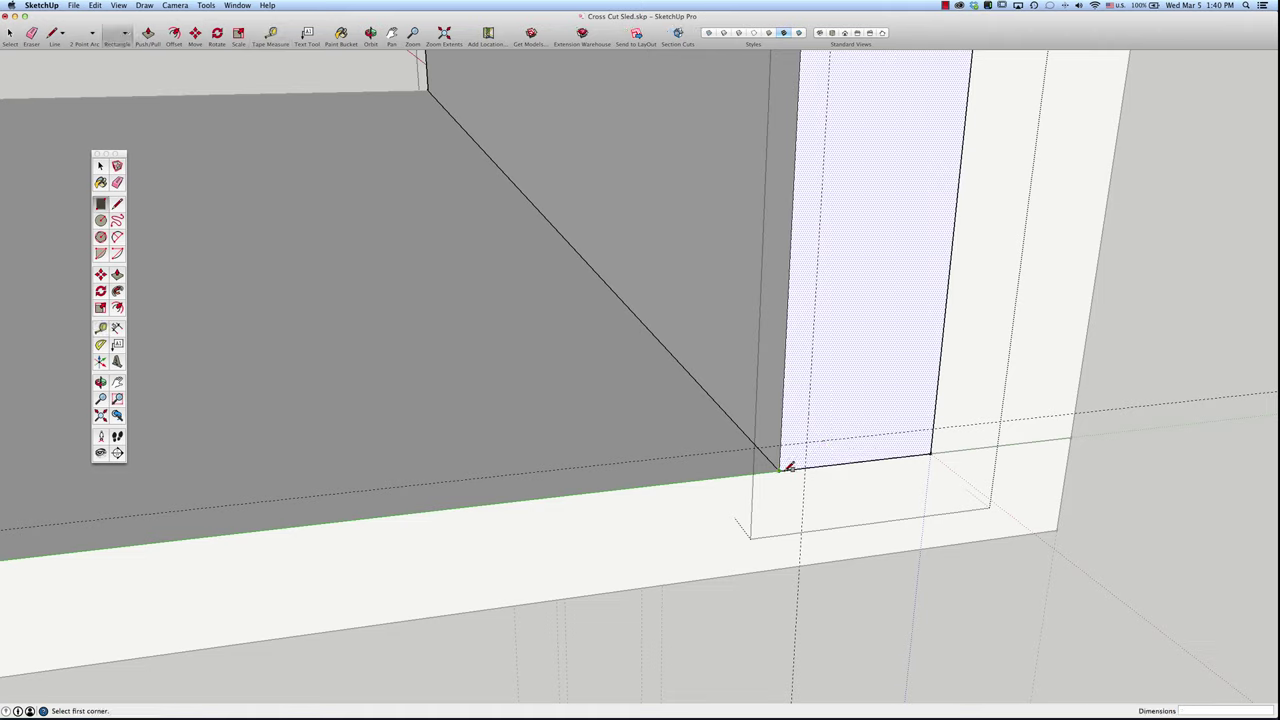
{"action": "left_click", "coordinate": [781, 467]}
{"action": "left_click", "coordinate": [806, 442]}
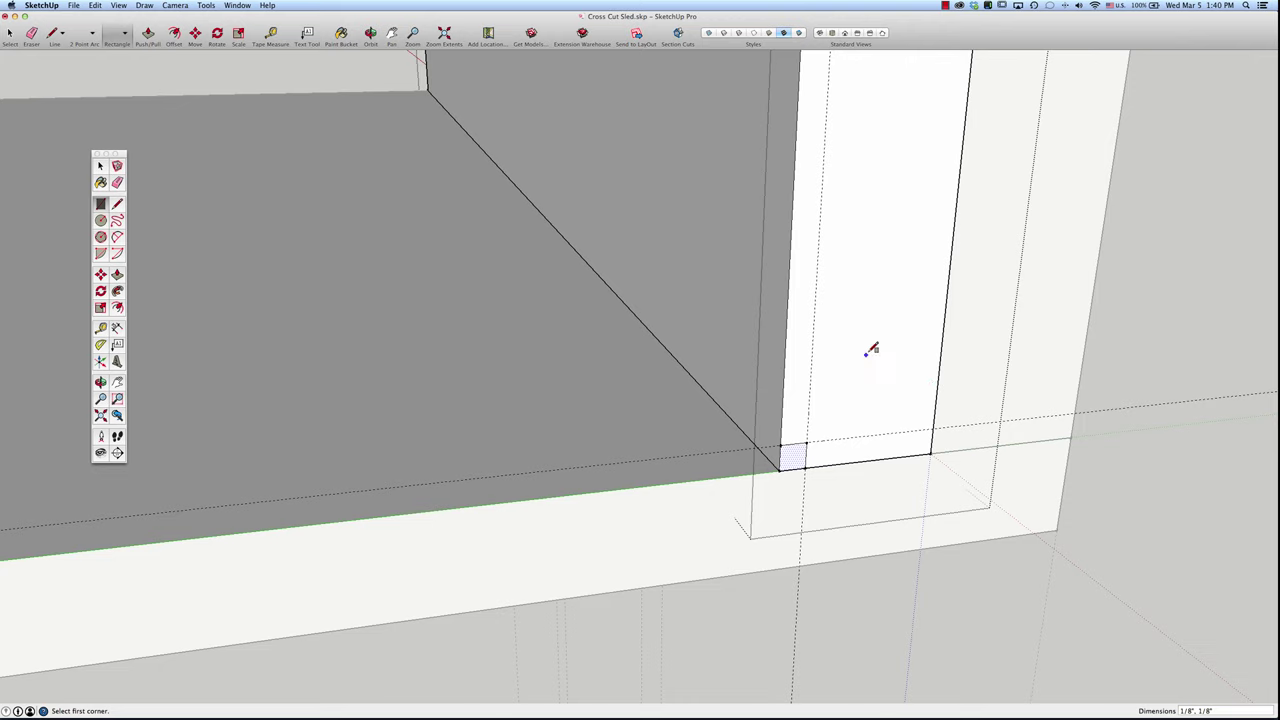
{"action": "scroll", "coordinate": [862, 358], "scroll_direction": "down", "scroll_amount": 1}
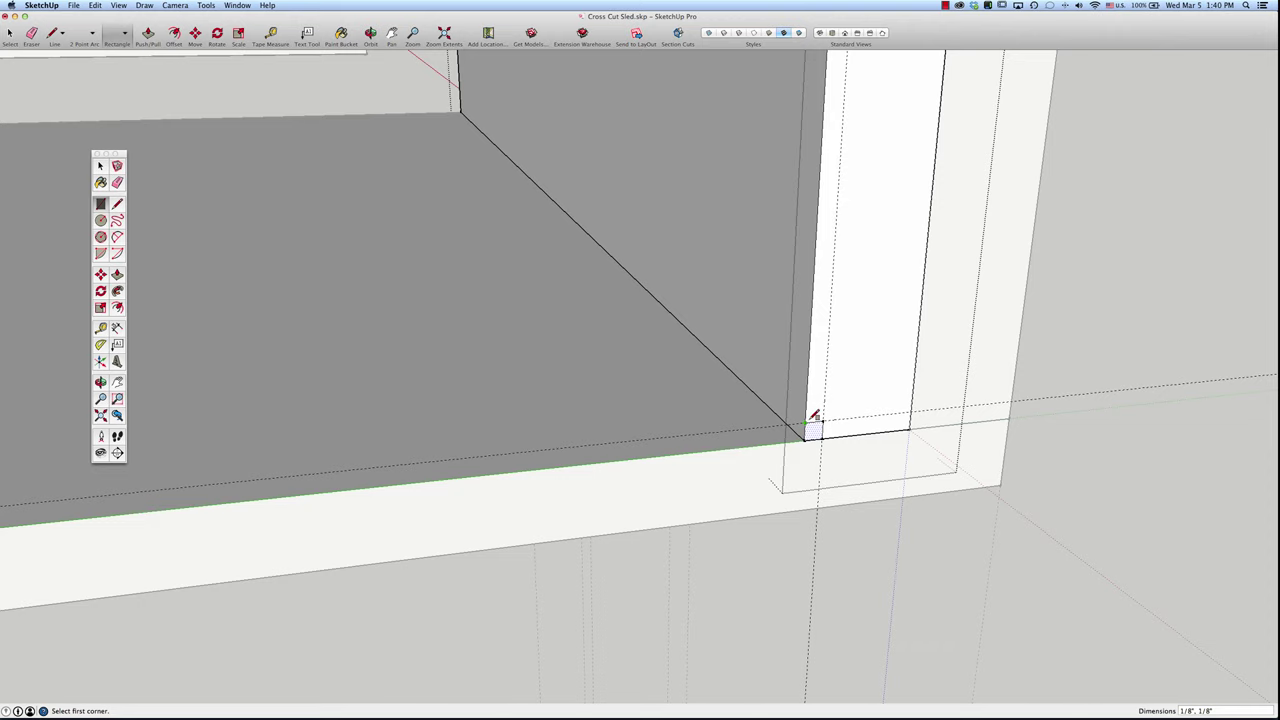
{"action": "scroll", "coordinate": [813, 424], "scroll_direction": "down", "scroll_amount": 2}
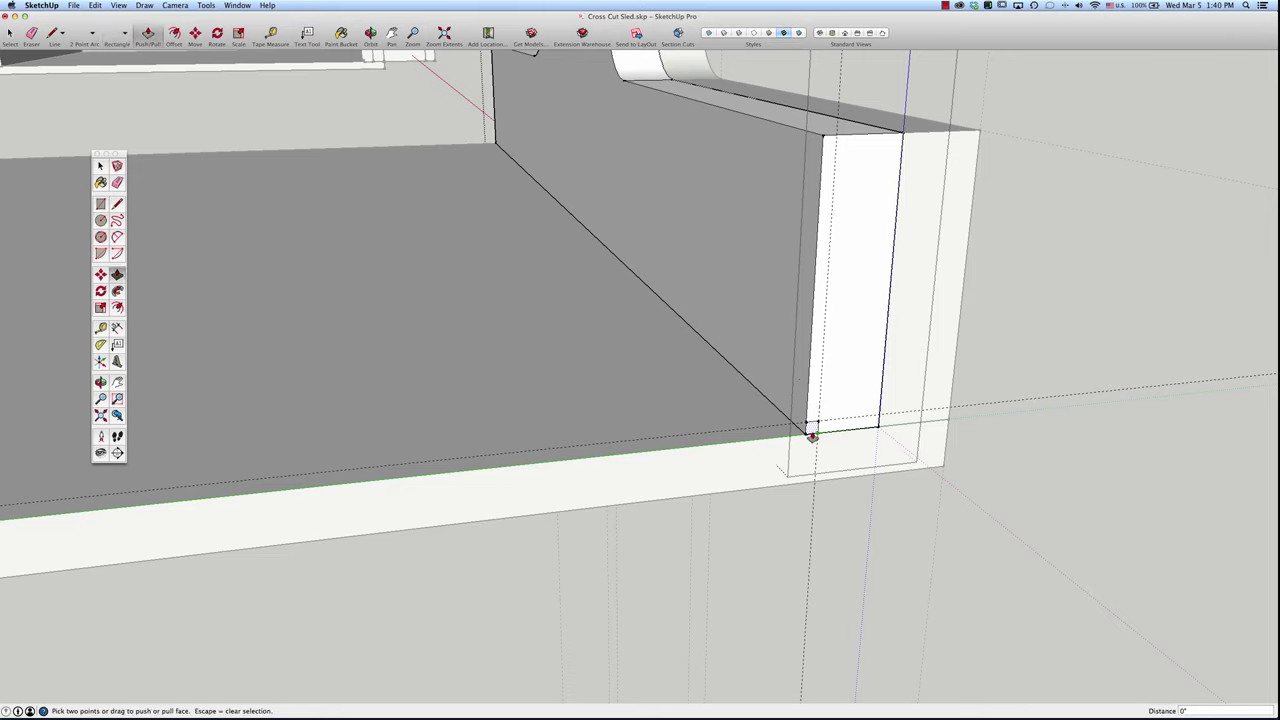
Step: Push/Pull the 1/8" square 1' 10 1/2" through the fence board's full length to cut the groove, and close the group
{"action": "key", "text": "p"}
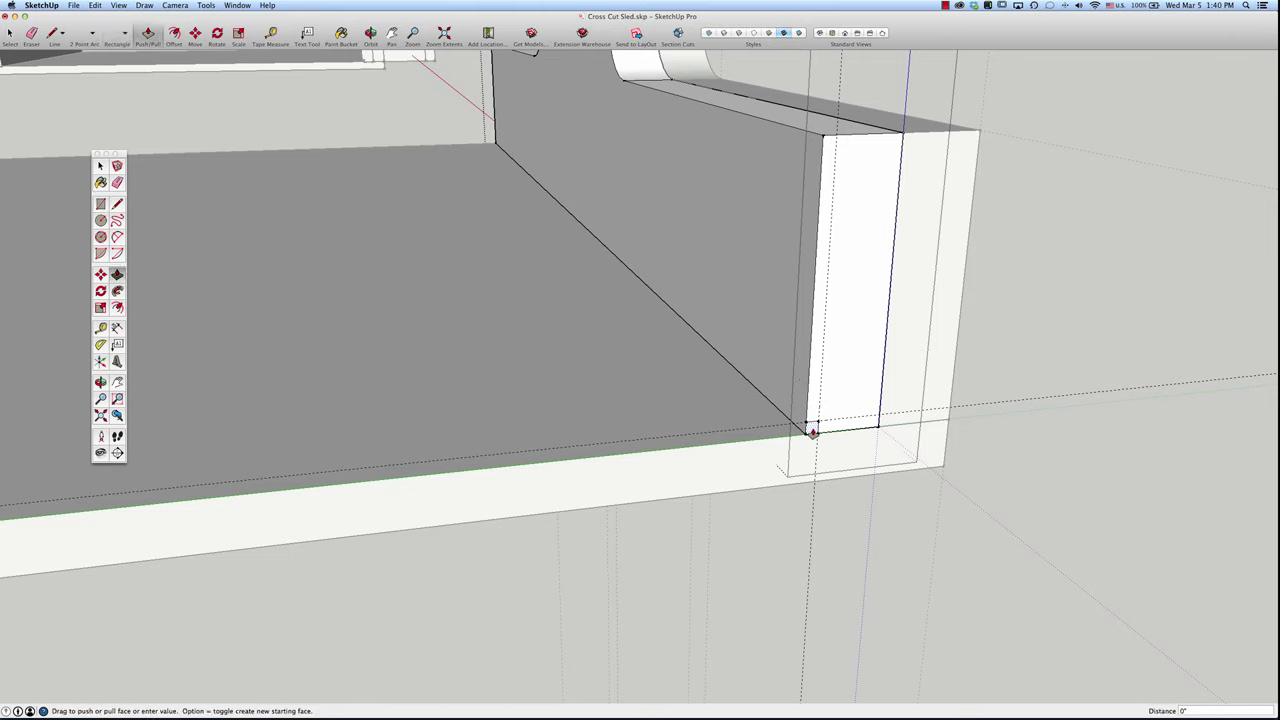
{"action": "left_click", "coordinate": [494, 114]}
{"action": "scroll", "coordinate": [669, 337], "scroll_direction": "down", "scroll_amount": 4}
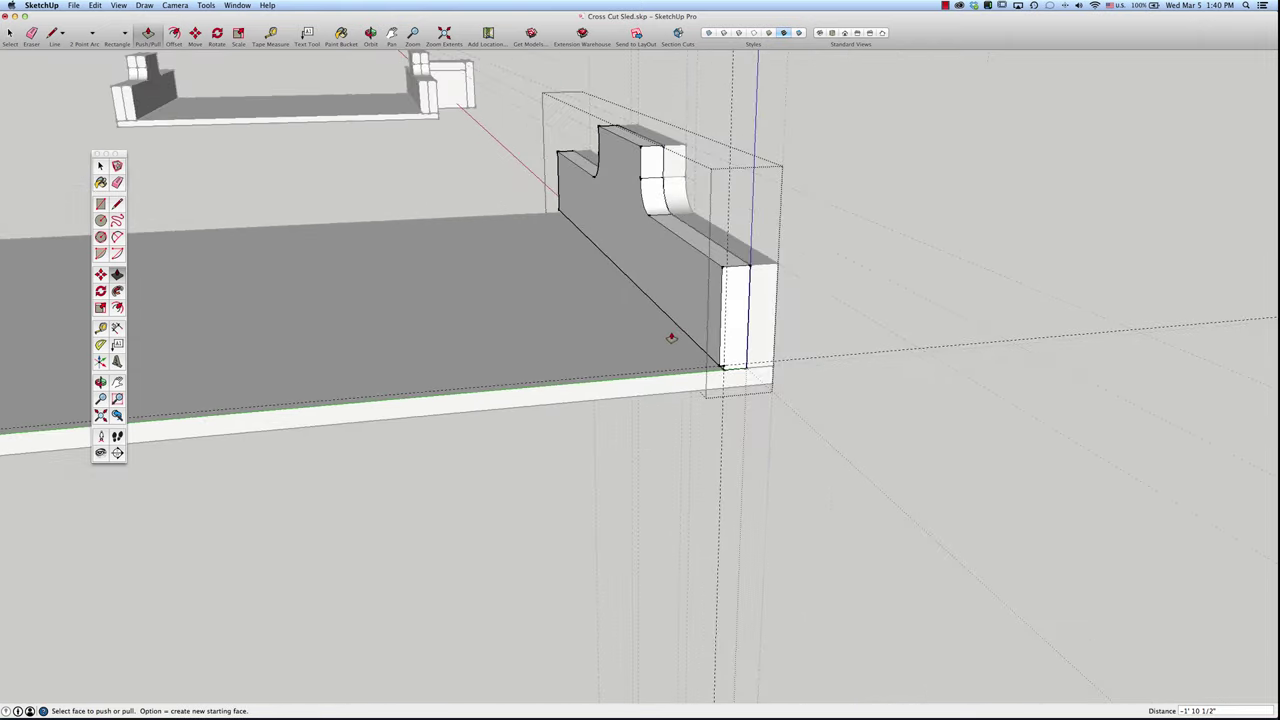
{"action": "scroll", "coordinate": [671, 337], "scroll_direction": "down", "scroll_amount": 2}
{"action": "key", "text": "space"}
{"action": "scroll", "coordinate": [836, 428], "scroll_direction": "up", "scroll_amount": 2}
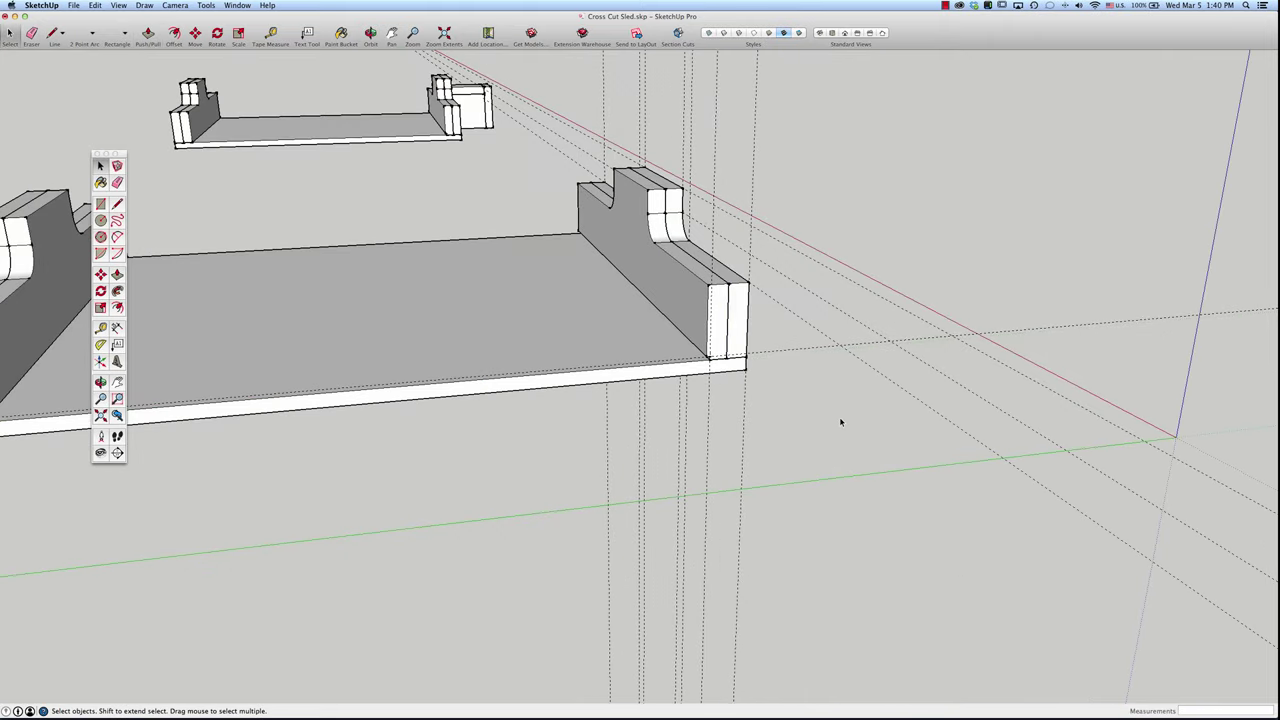
Step: Delete all guides from the model and bring the outer face of the doubled fence into view
{"action": "middle_click_drag", "start_coordinate": [843, 427], "coordinate": [521, 420]}
{"action": "middle_click_drag", "start_coordinate": [629, 366], "coordinate": [557, 374]}
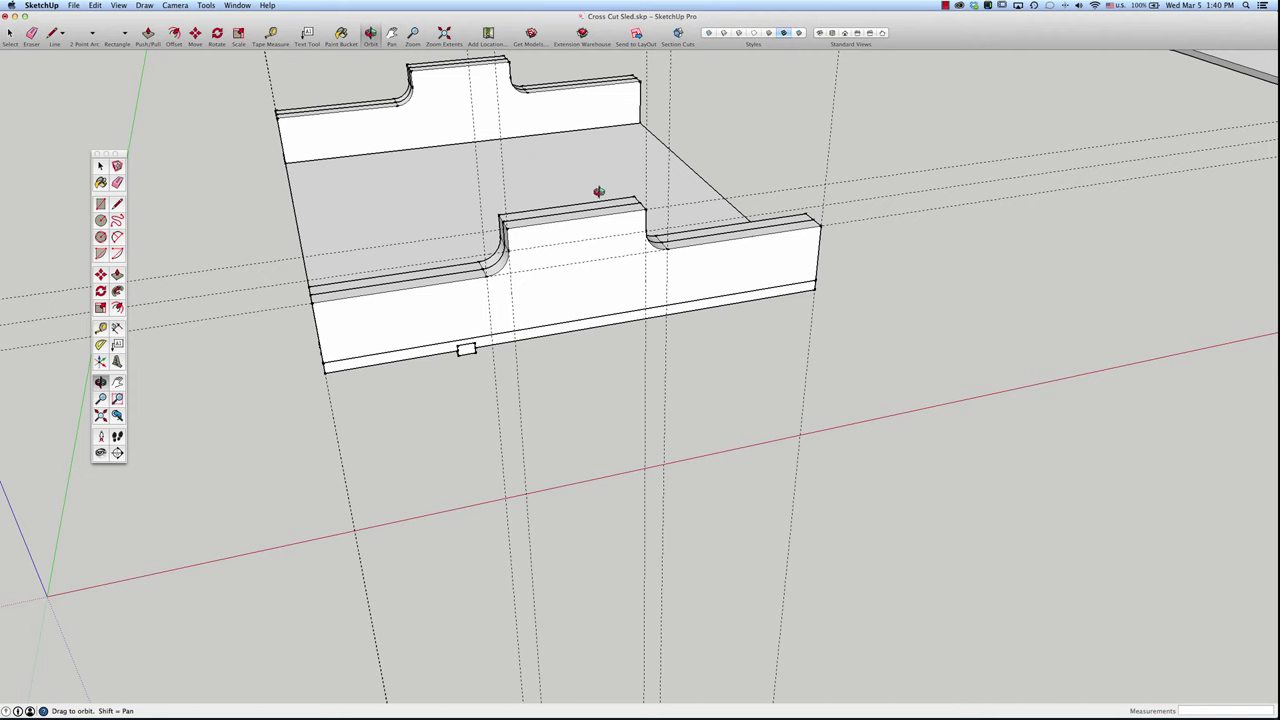
{"action": "scroll", "coordinate": [600, 159], "scroll_direction": "up", "scroll_amount": 3}
{"action": "scroll", "coordinate": [545, 430], "scroll_direction": "down", "scroll_amount": 3}
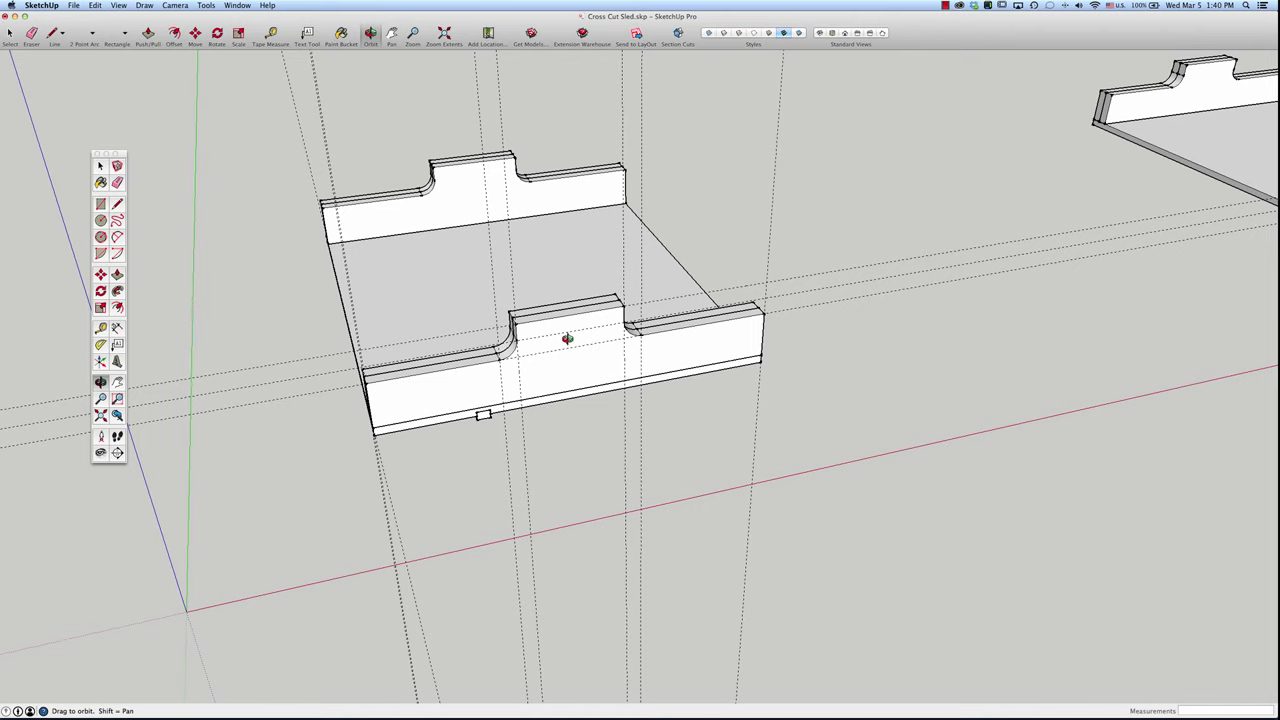
{"action": "scroll", "coordinate": [574, 379], "scroll_direction": "up", "scroll_amount": 6}
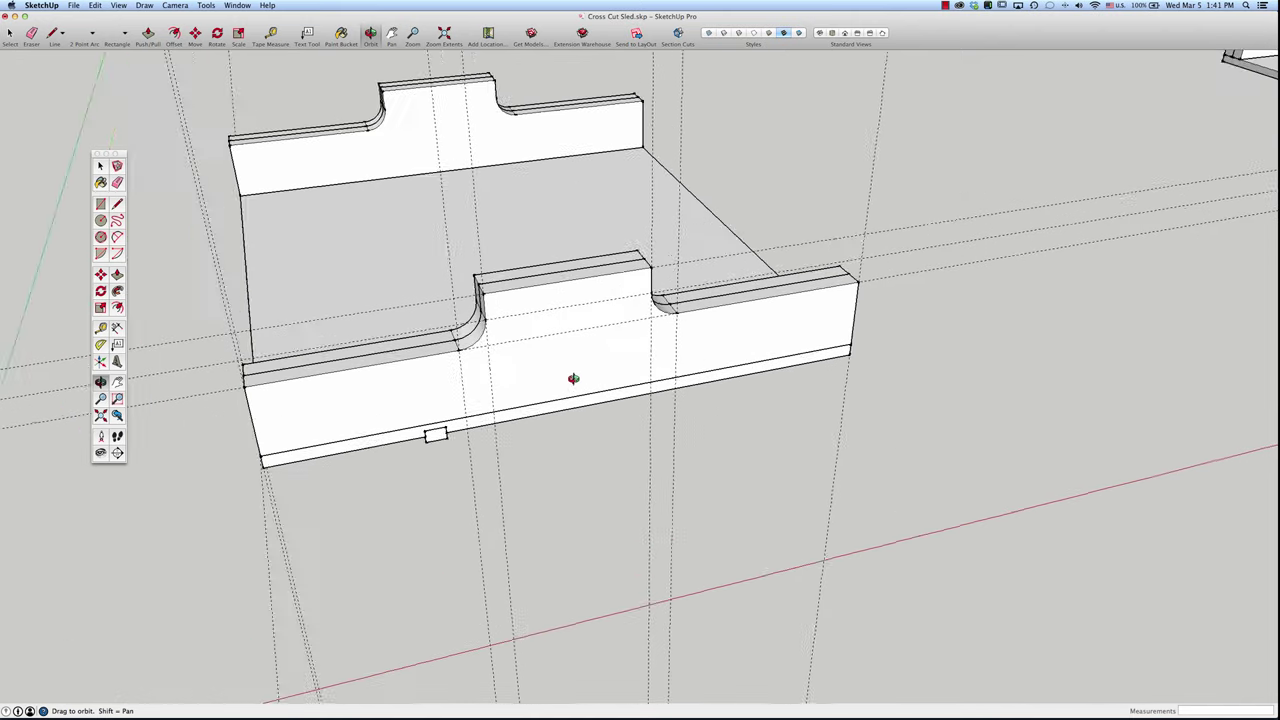
{"action": "left_click", "coordinate": [95, 5]}
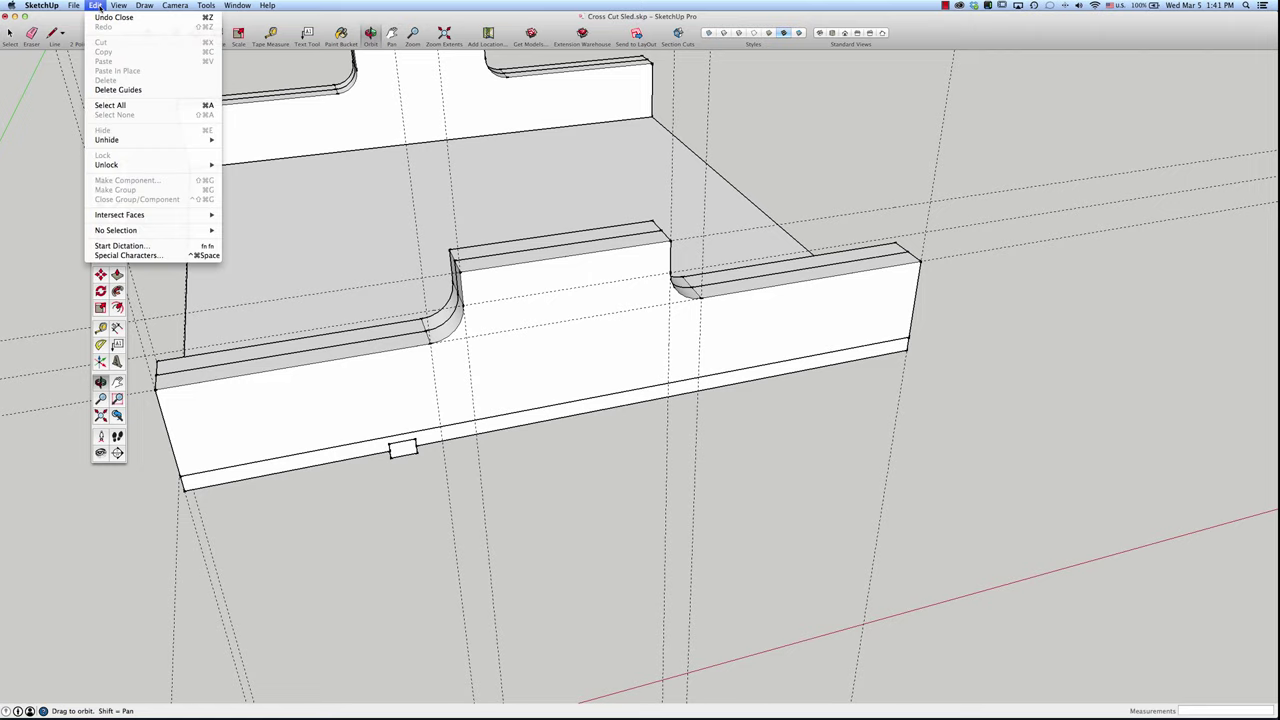
{"action": "left_click", "coordinate": [118, 89]}
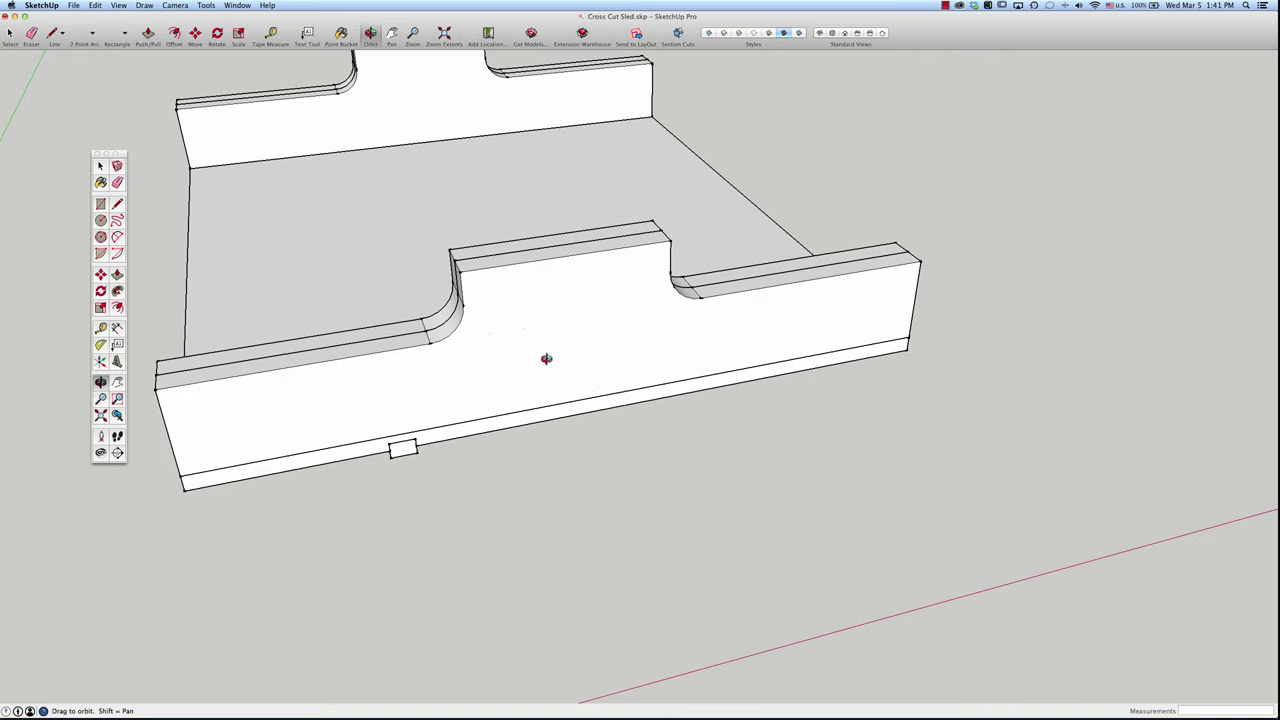
Step: Place a vertical guide from the outer fence face's end edge through the midpoint of the raised section
{"action": "key", "text": "t"}
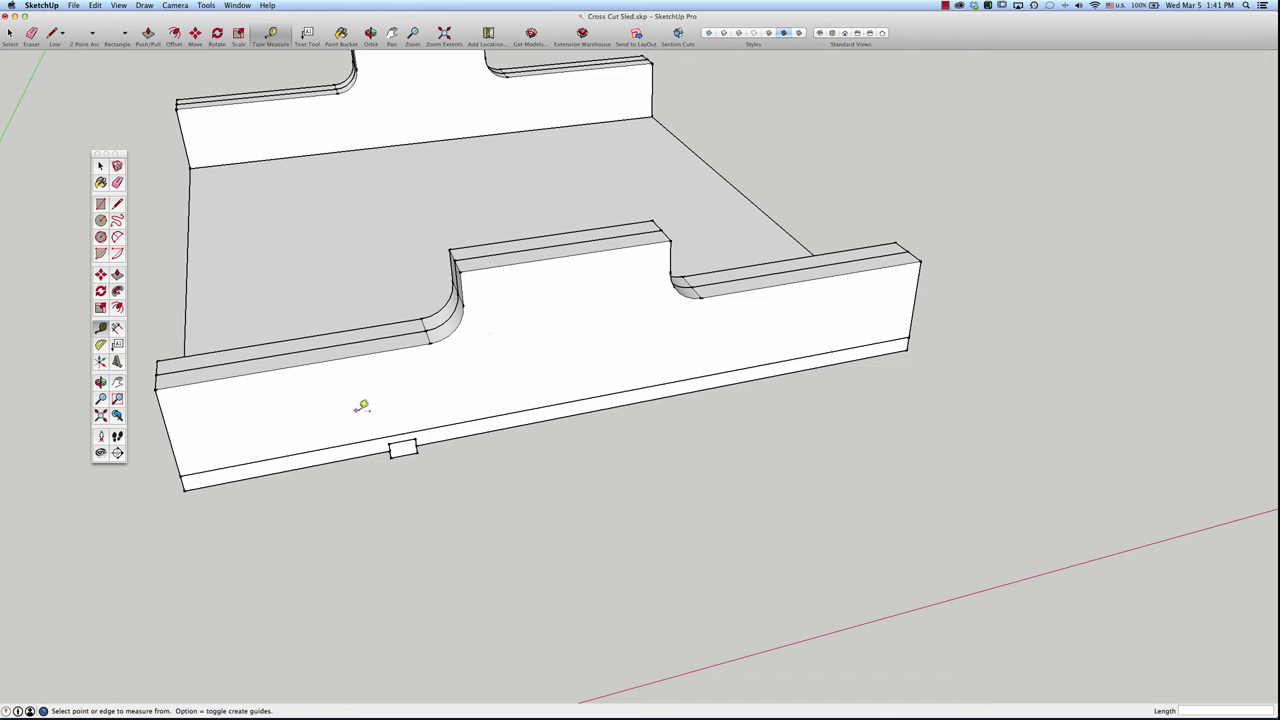
{"action": "left_click", "coordinate": [169, 432]}
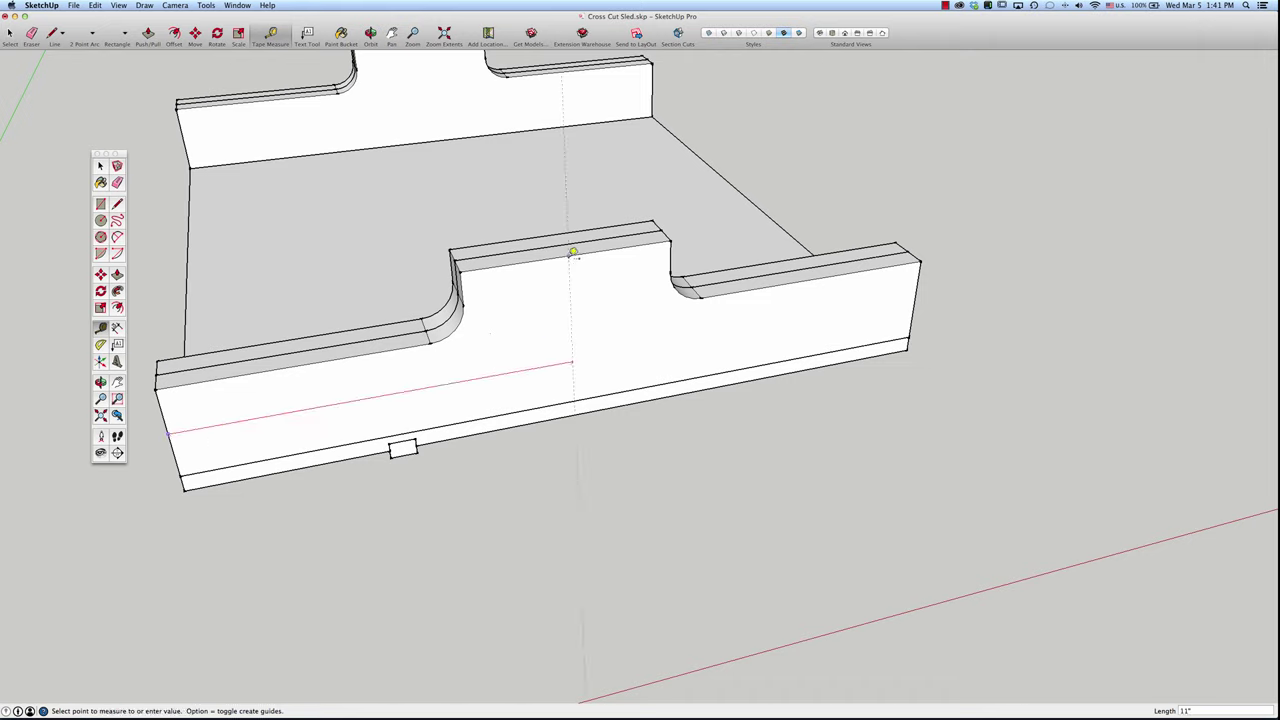
{"action": "left_click", "coordinate": [570, 253]}
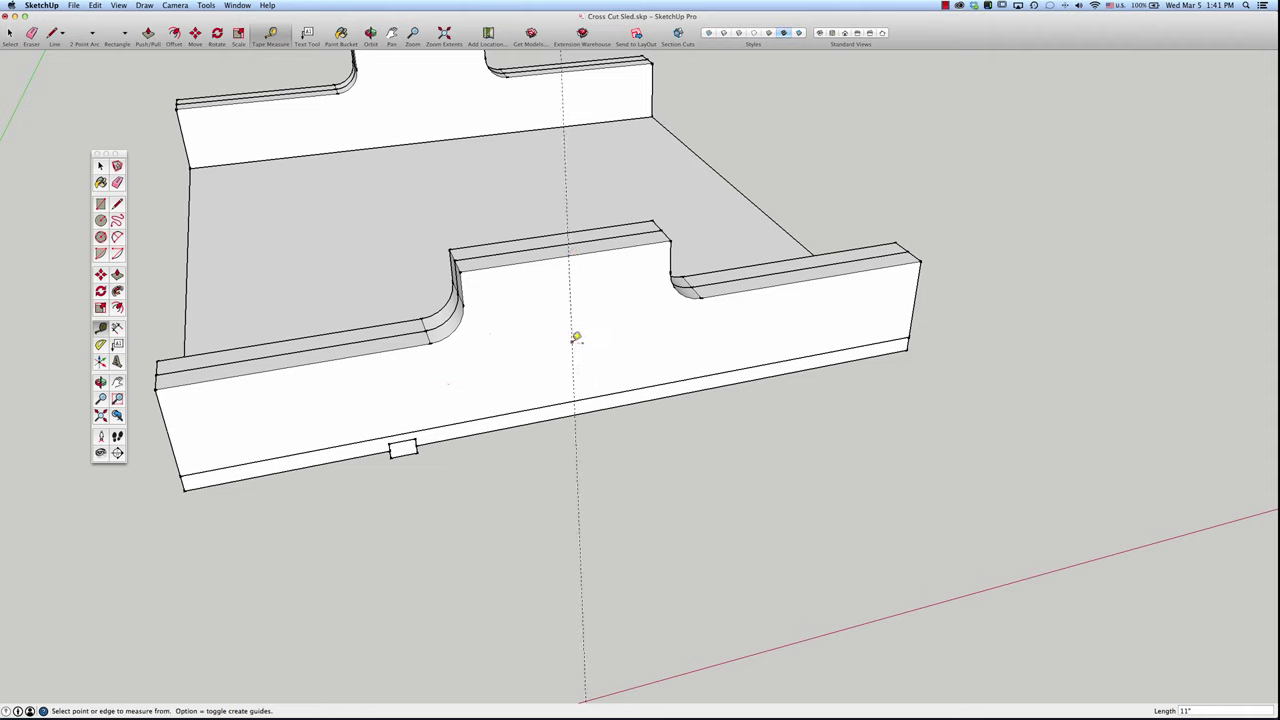
Step: Place a vertical guide 1.75" from the centre guide toward the runner end, and another 3.5" from it across the centre
{"action": "left_click", "coordinate": [576, 338]}
{"action": "left_click", "coordinate": [536, 345]}
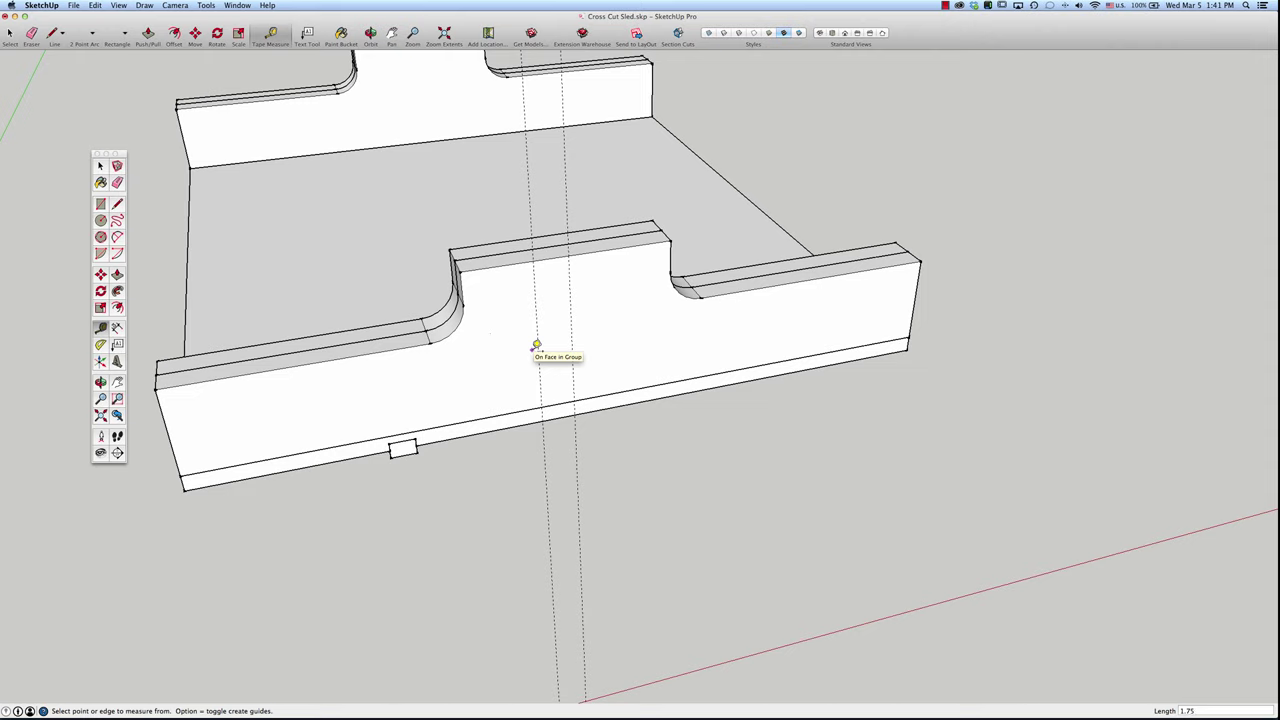
{"action": "type", "text": "1.75"}
{"action": "key", "text": "Return"}
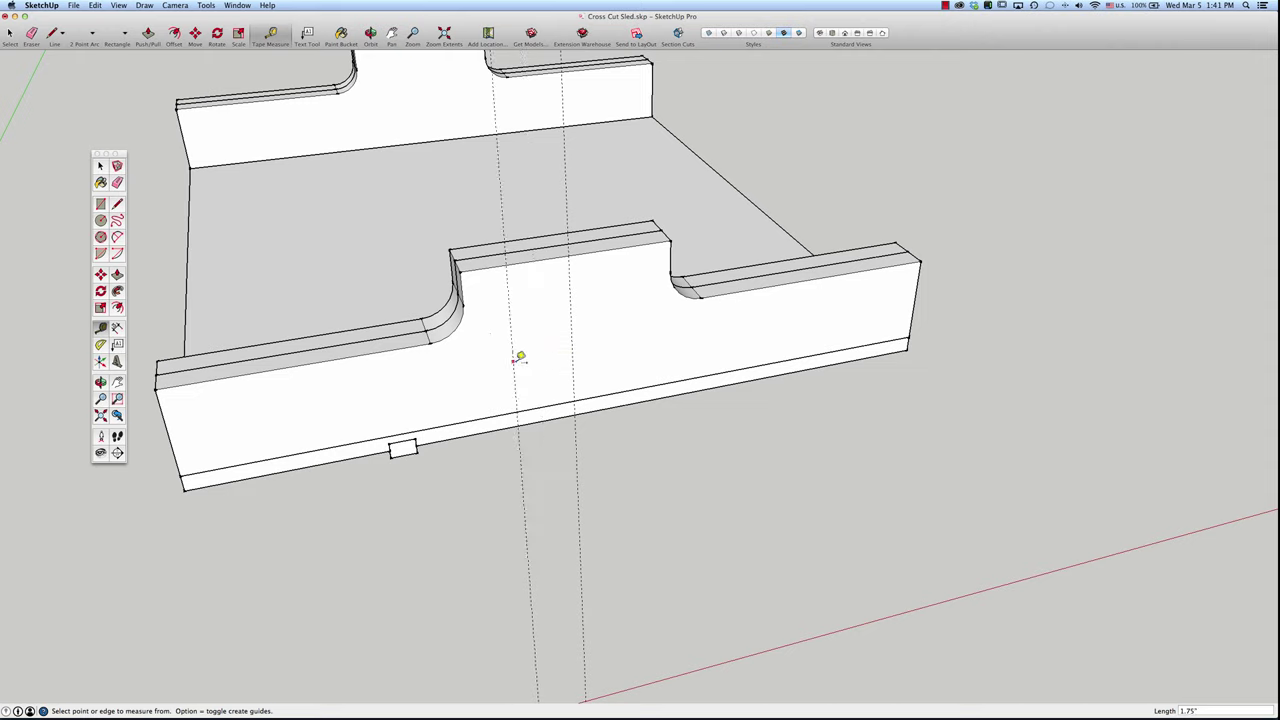
{"action": "left_click", "coordinate": [513, 360]}
{"action": "left_click", "coordinate": [617, 345]}
{"action": "type", "text": "3.5"}
{"action": "key", "text": "Return"}
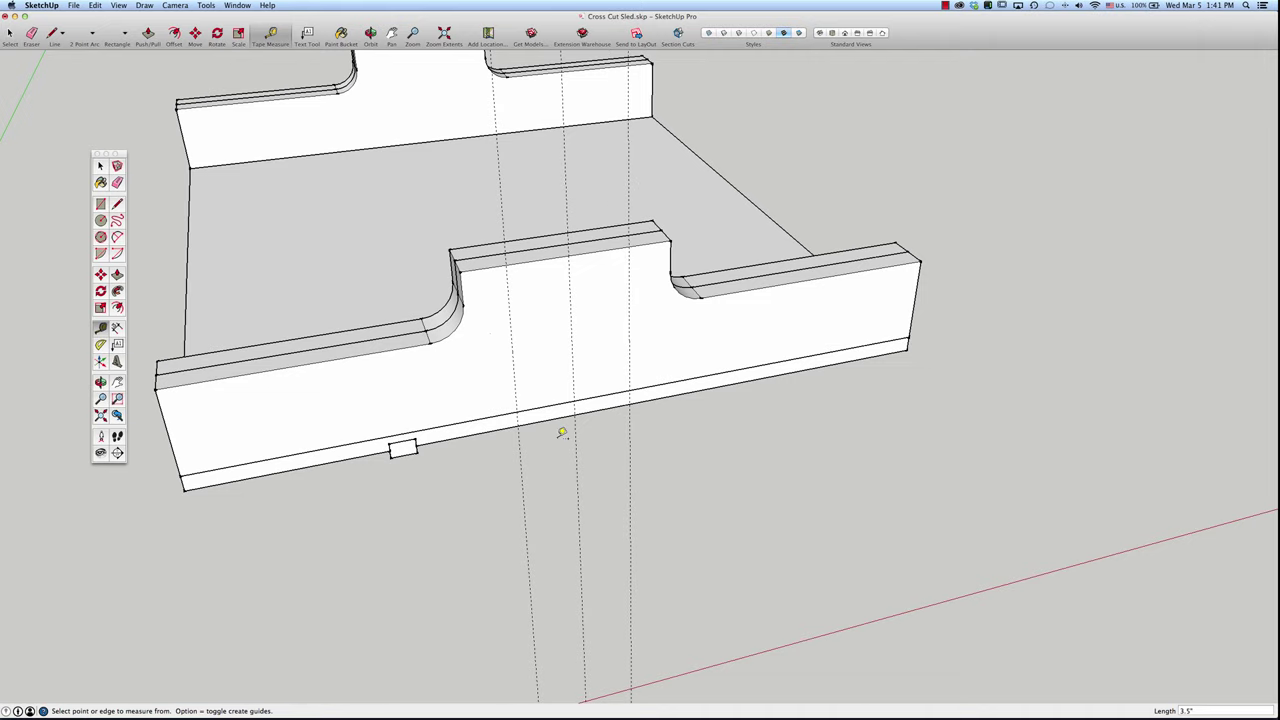
Step: Place a horizontal guide 1/8" above the base's bottom edge and another 3.5" above that guide
{"action": "scroll", "coordinate": [563, 432], "scroll_direction": "up", "scroll_amount": 2}
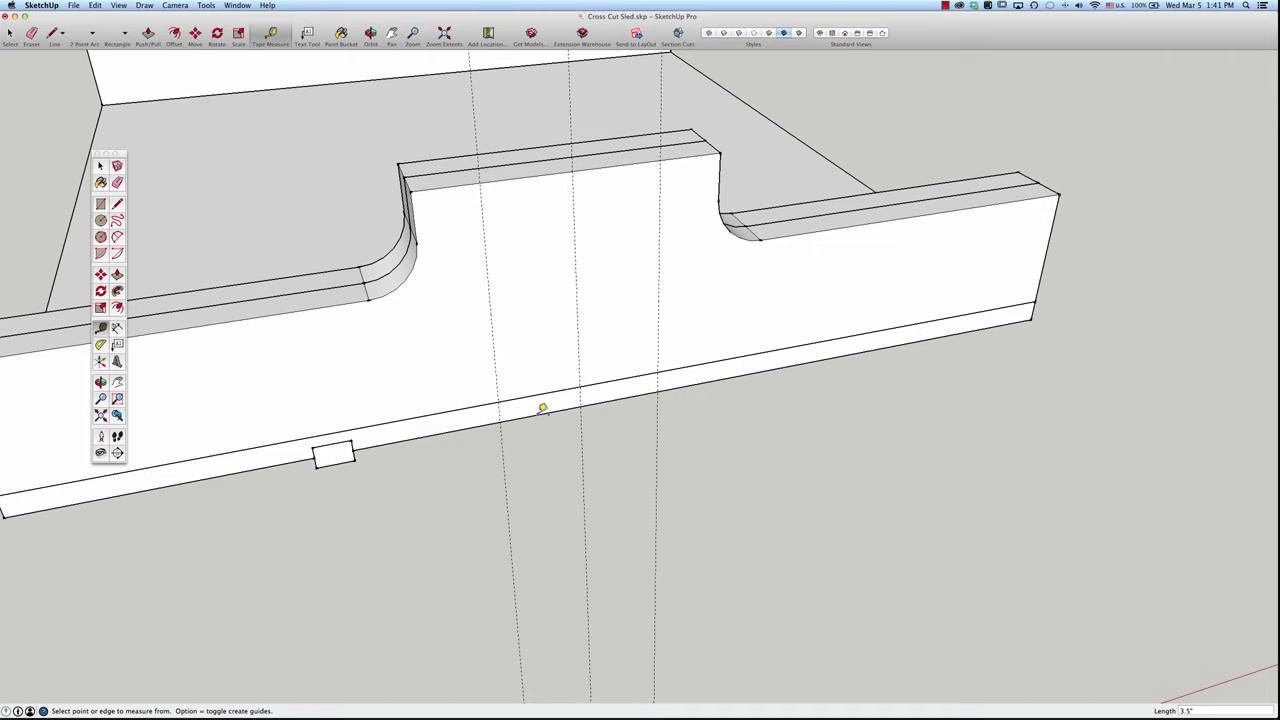
{"action": "left_click", "coordinate": [541, 410]}
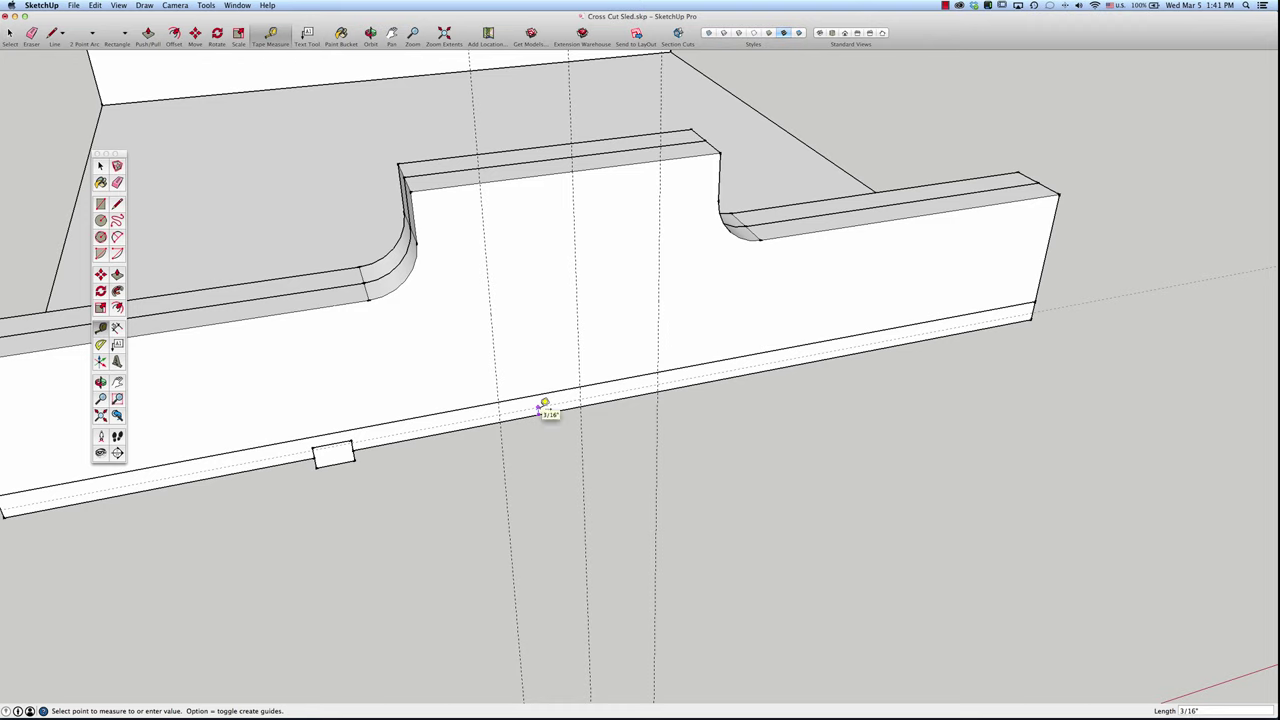
{"action": "left_click", "coordinate": [540, 408]}
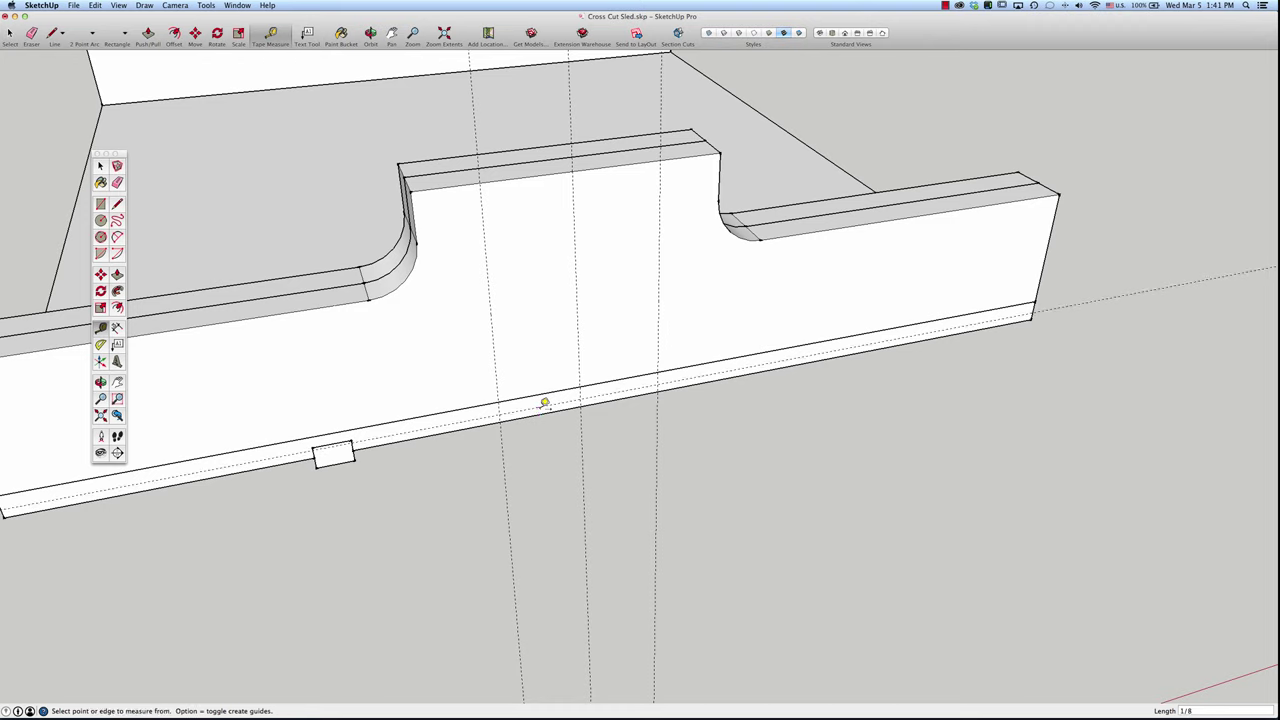
{"action": "type", "text": "1/8"}
{"action": "key", "text": "Return"}
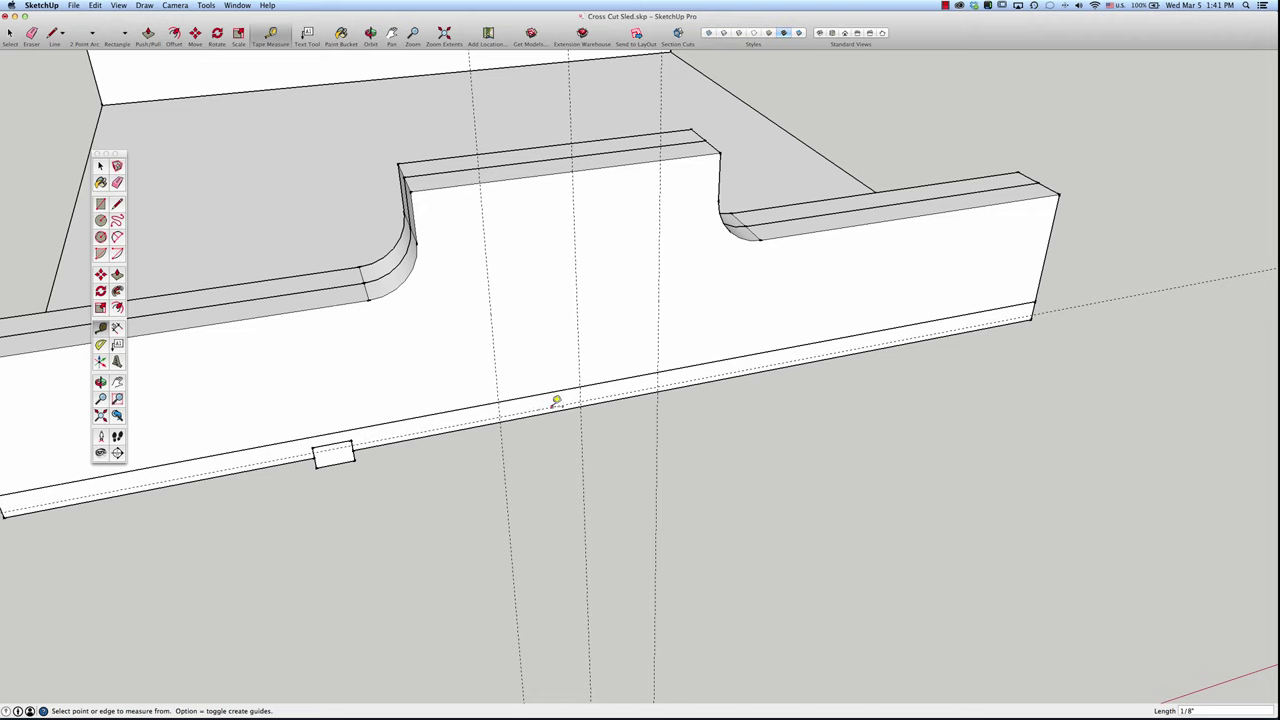
{"action": "left_click", "coordinate": [557, 403]}
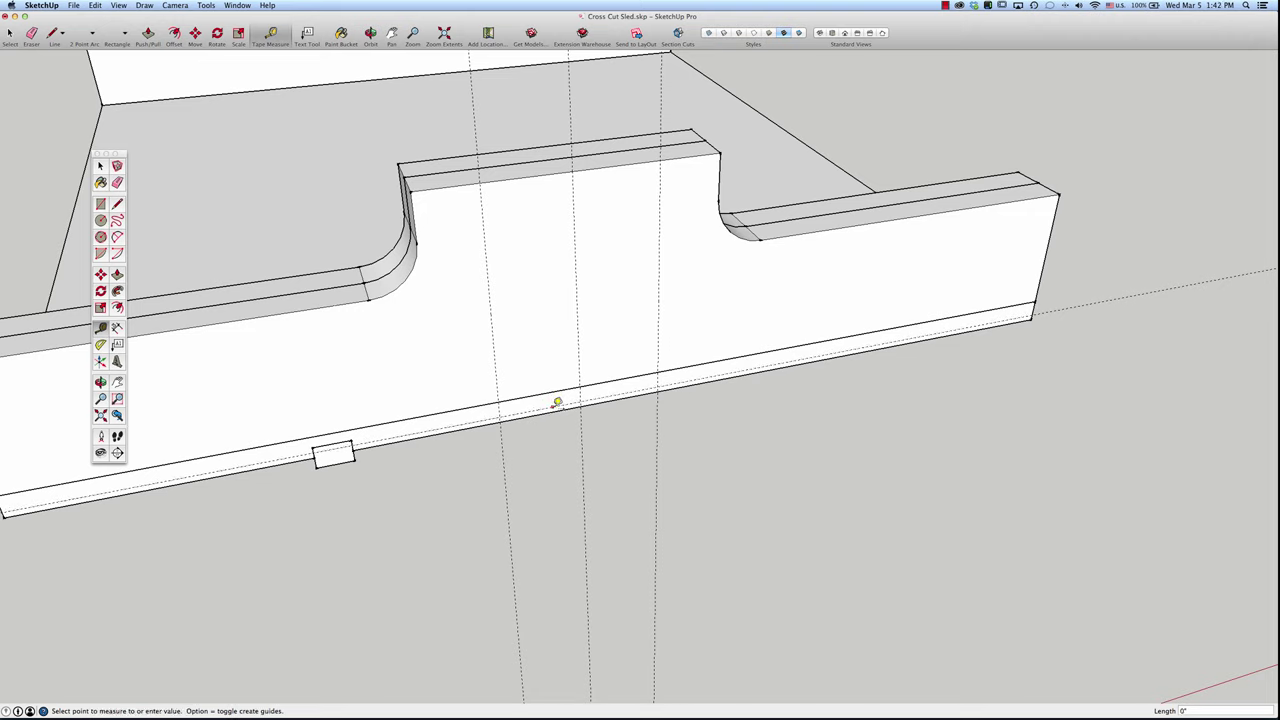
{"action": "left_click", "coordinate": [561, 317]}
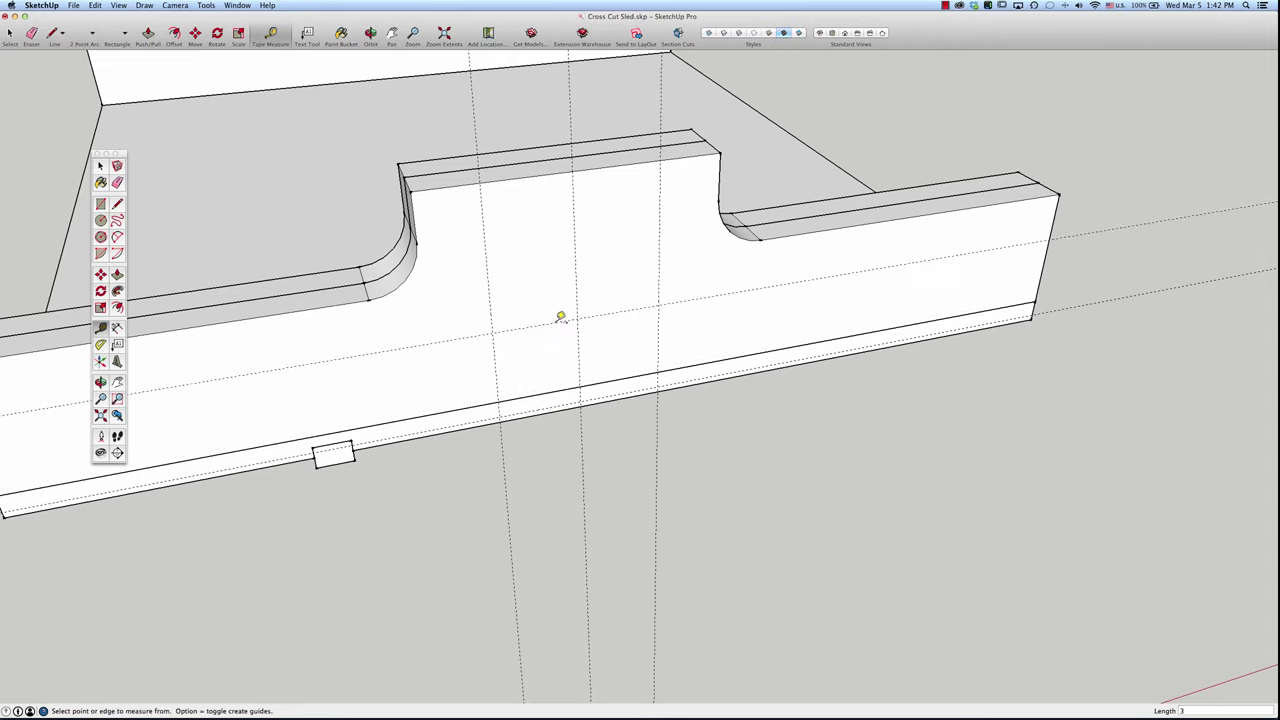
{"action": "type", "text": "3.5"}
{"action": "key", "text": "Return"}
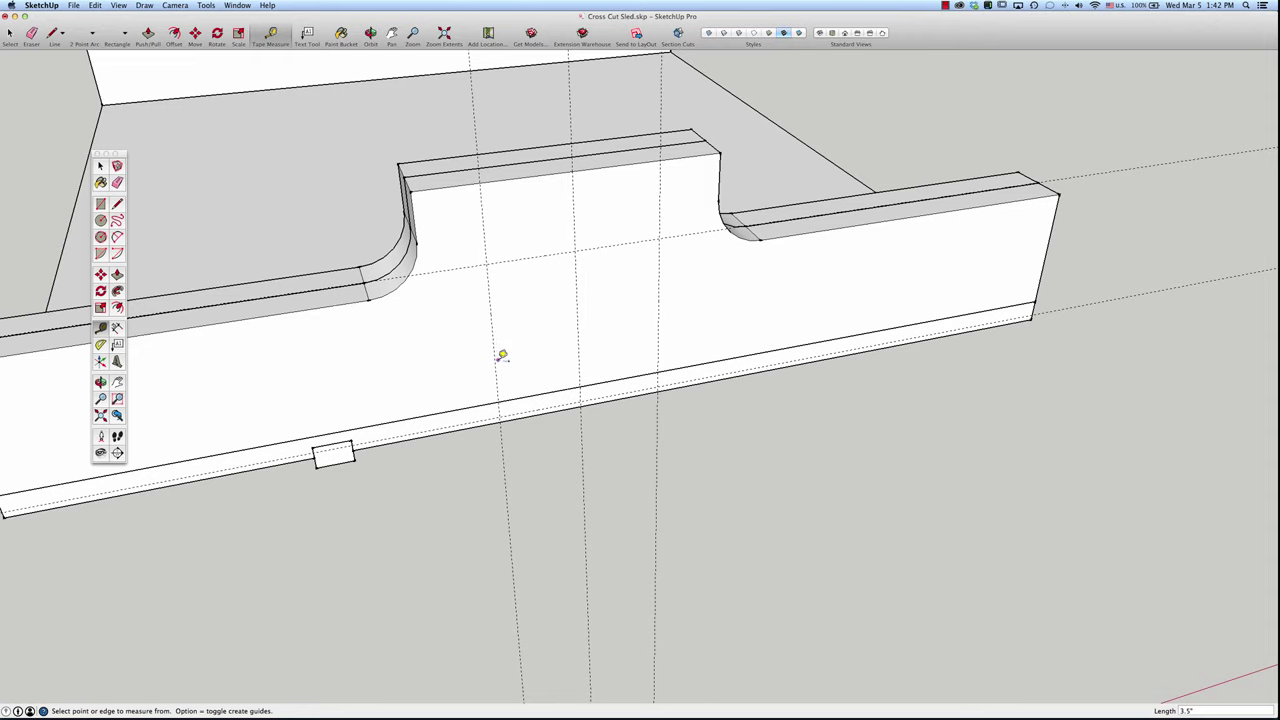
Step: Place a vertical guide .75" from the guide nearest the runner, toward the centre guide
{"action": "left_click", "coordinate": [495, 360]}
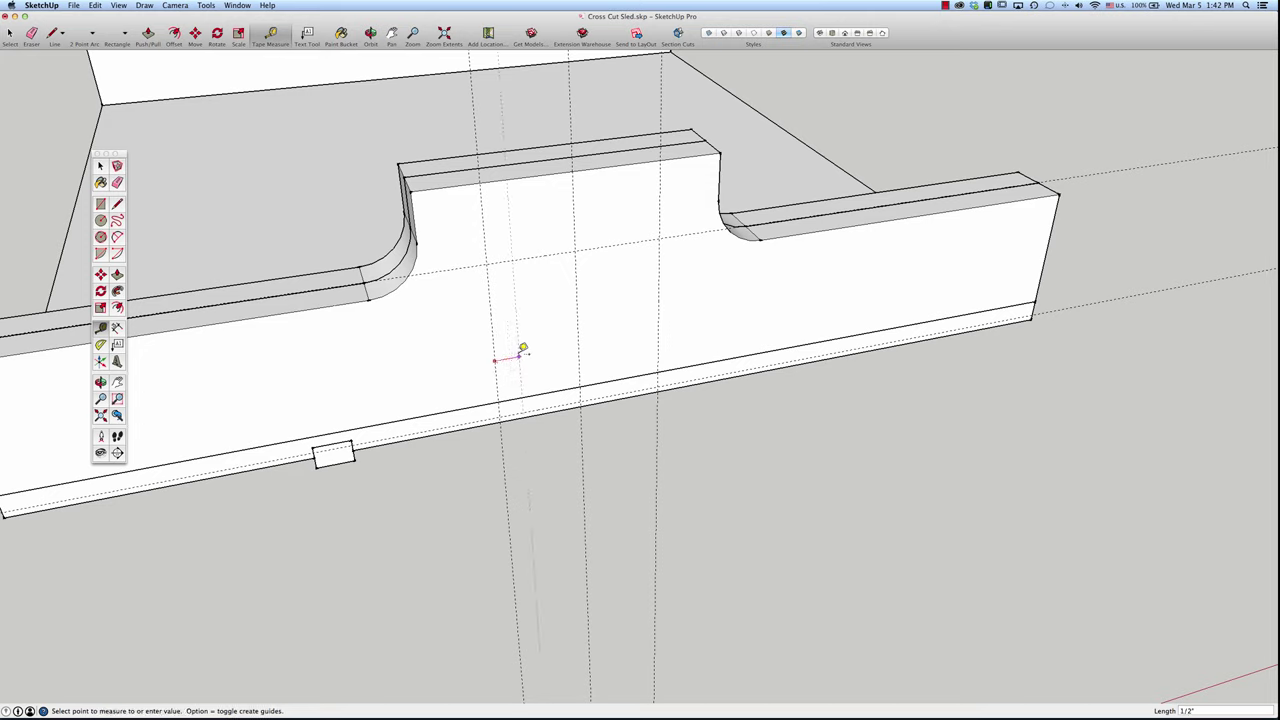
{"action": "left_click", "coordinate": [522, 348]}
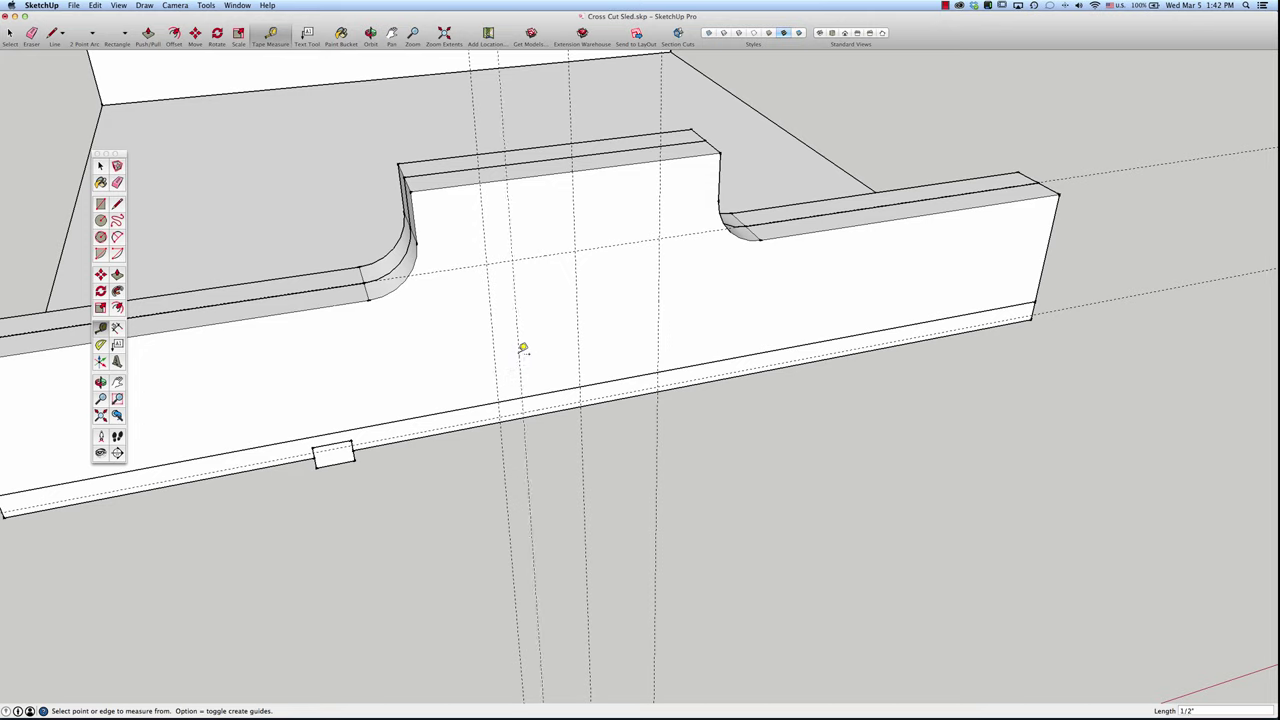
{"action": "type", "text": ".75"}
{"action": "key", "text": "Return"}
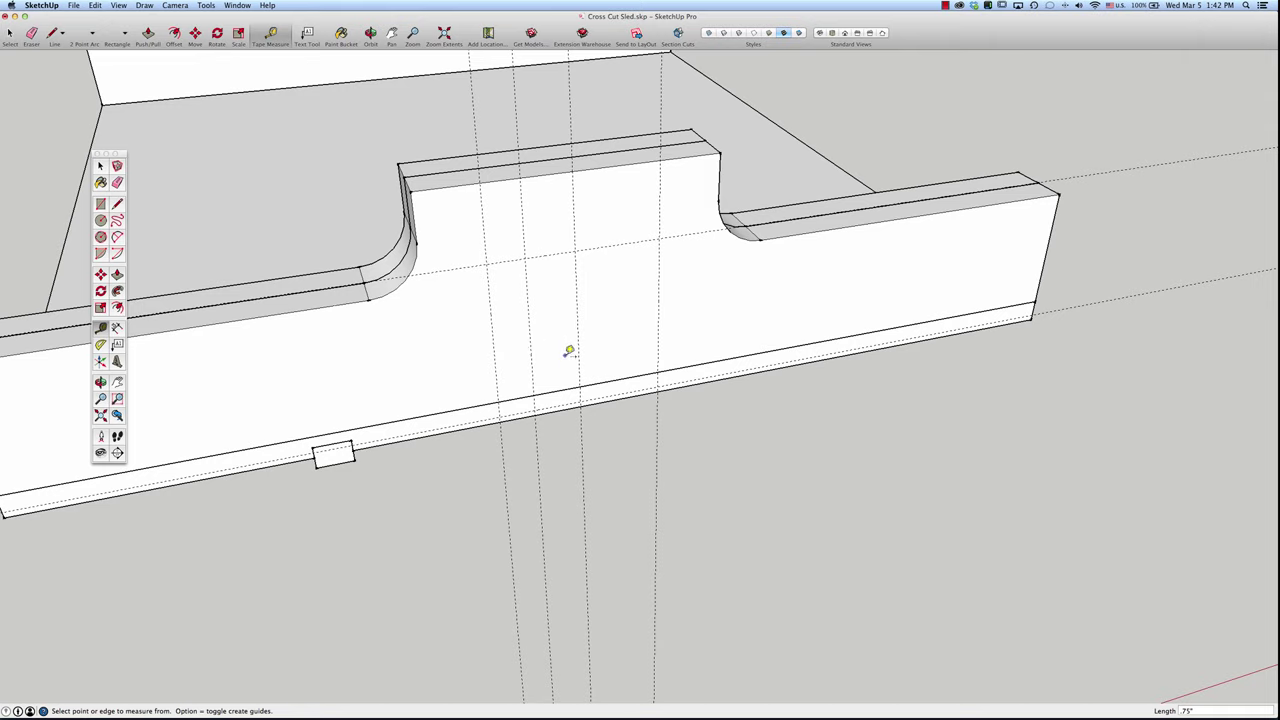
Step: Draw a 3/4" by 3 1/2" upright rectangle between the guides on the outer fence face and make it a group
{"action": "key", "text": "r"}
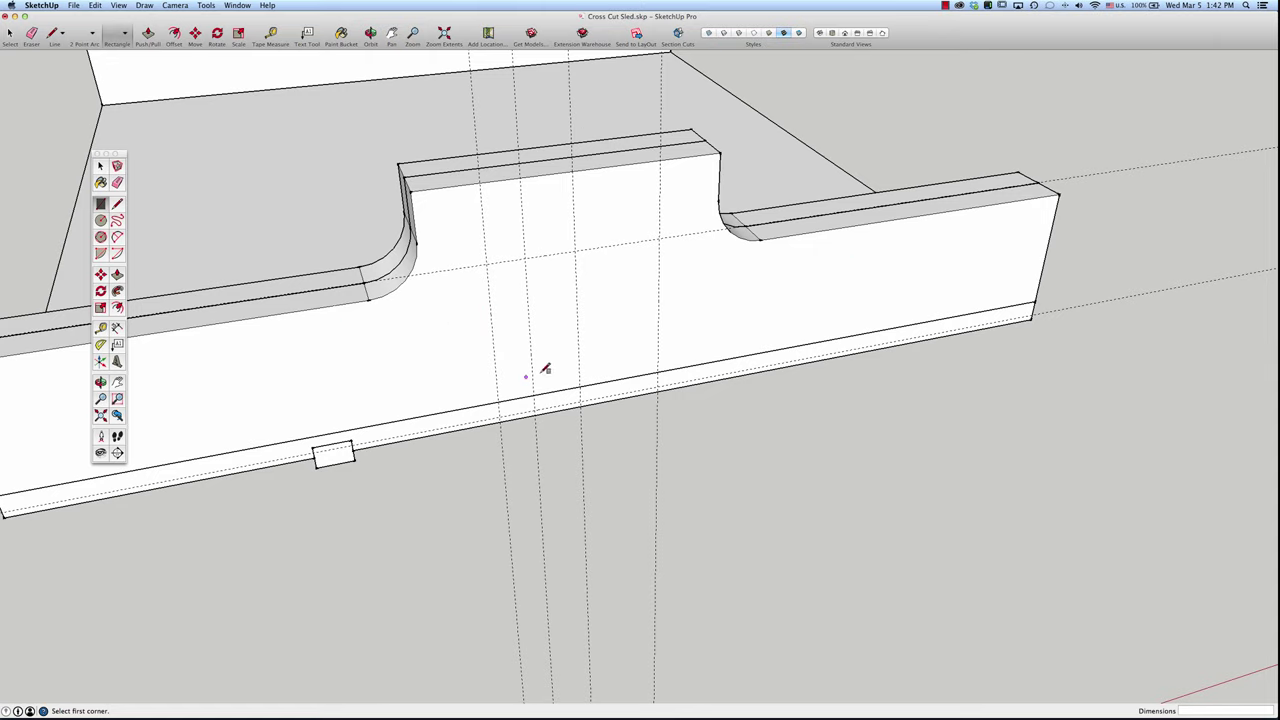
{"action": "left_click", "coordinate": [499, 417]}
{"action": "left_click", "coordinate": [528, 259]}
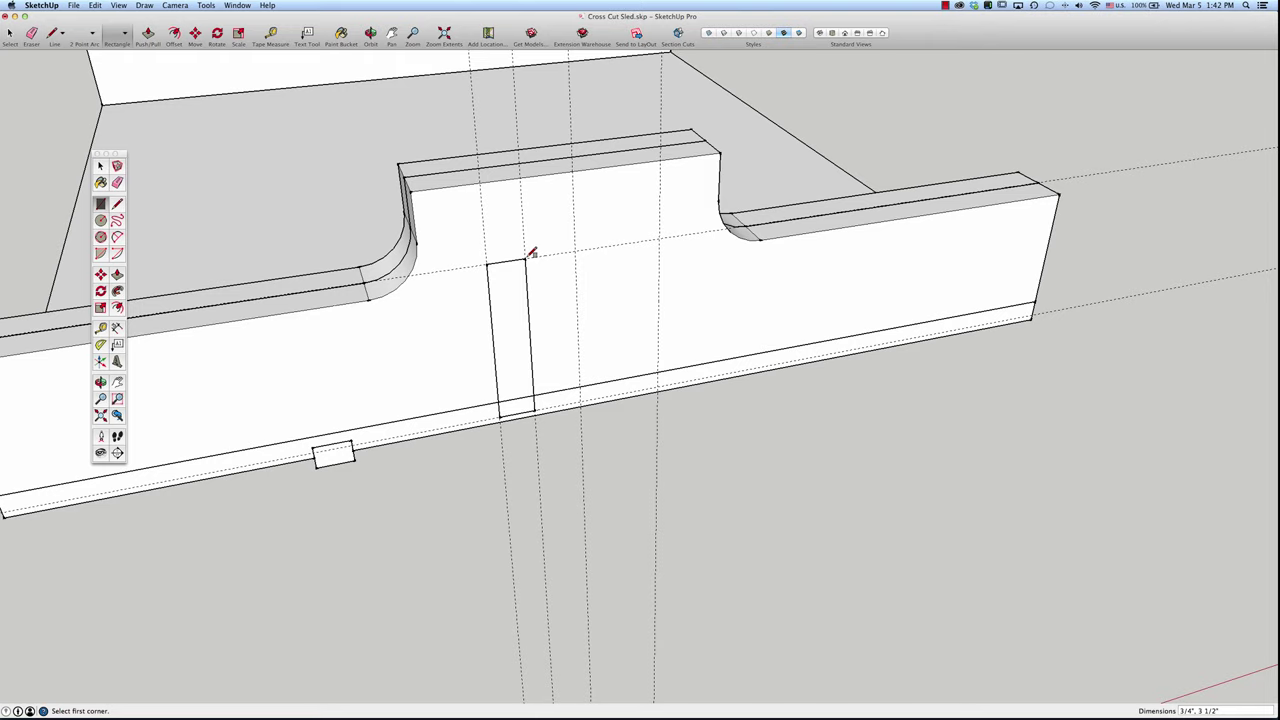
{"action": "key", "text": "space"}
{"action": "left_click", "coordinate": [508, 311]}
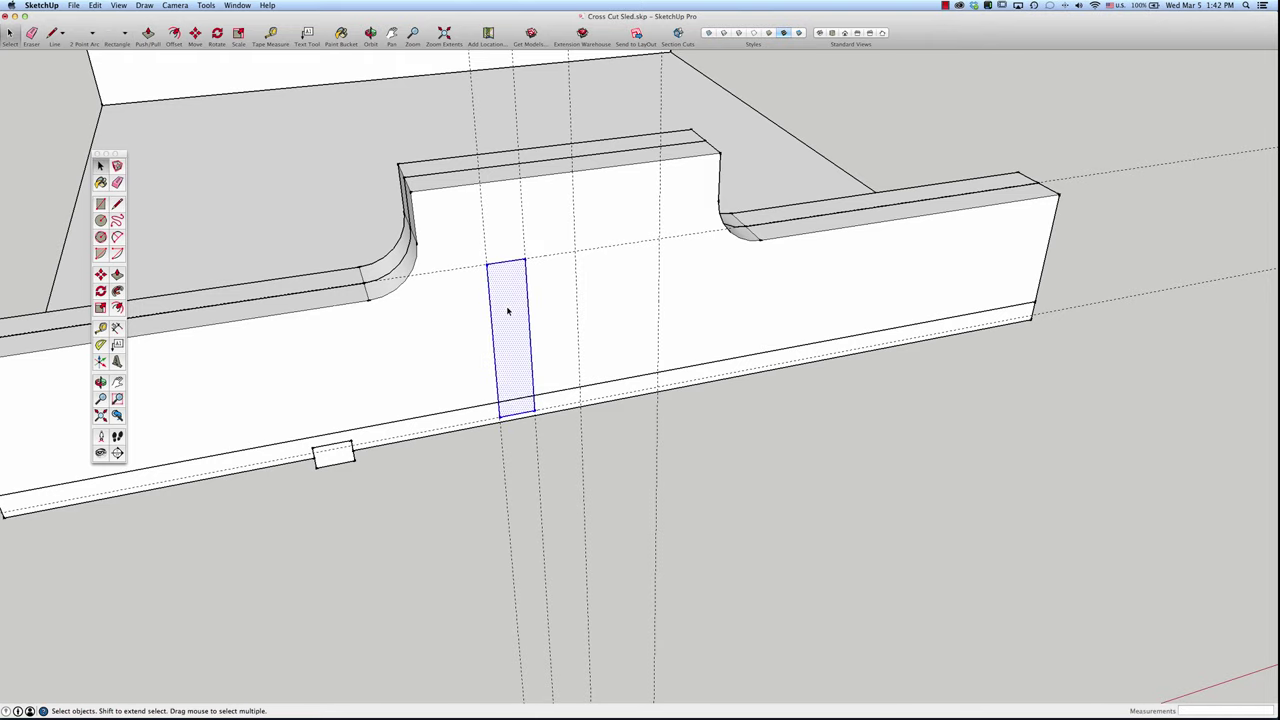
{"action": "right_click", "coordinate": [508, 311]}
{"action": "left_click", "coordinate": [537, 388]}
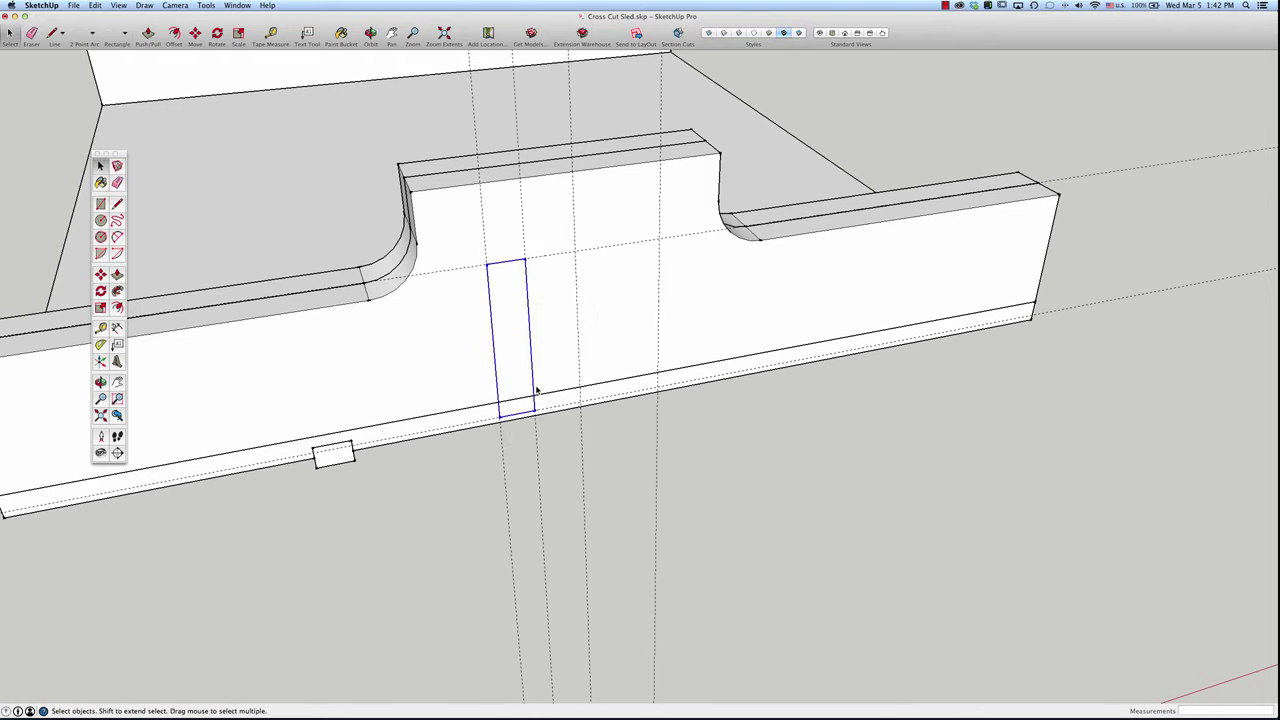
Step: Open the rectangle's group and Push/Pull its face outward from the fence to form an upright board
{"action": "double_click", "coordinate": [512, 345]}
{"action": "left_click", "coordinate": [512, 345]}
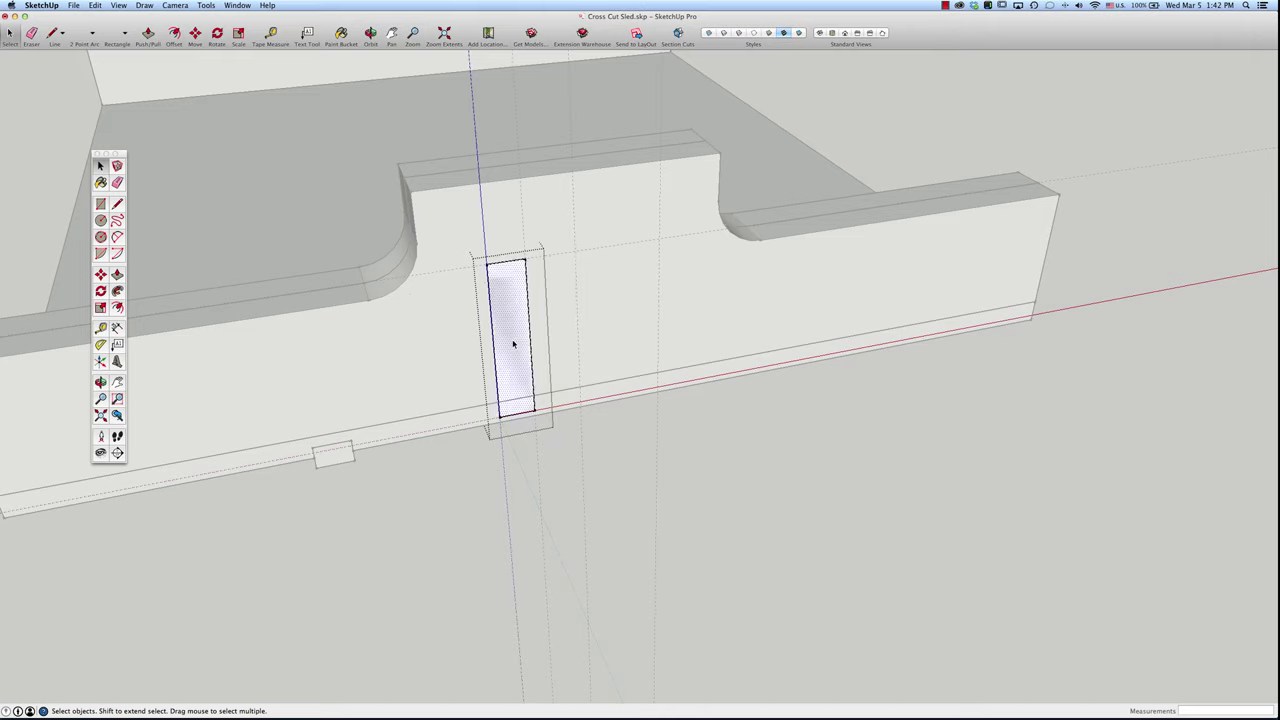
{"action": "key", "text": "p"}
{"action": "left_click_drag", "start_coordinate": [512, 345], "coordinate": [557, 403]}
{"action": "left_click_drag", "start_coordinate": [523, 364], "coordinate": [564, 419]}
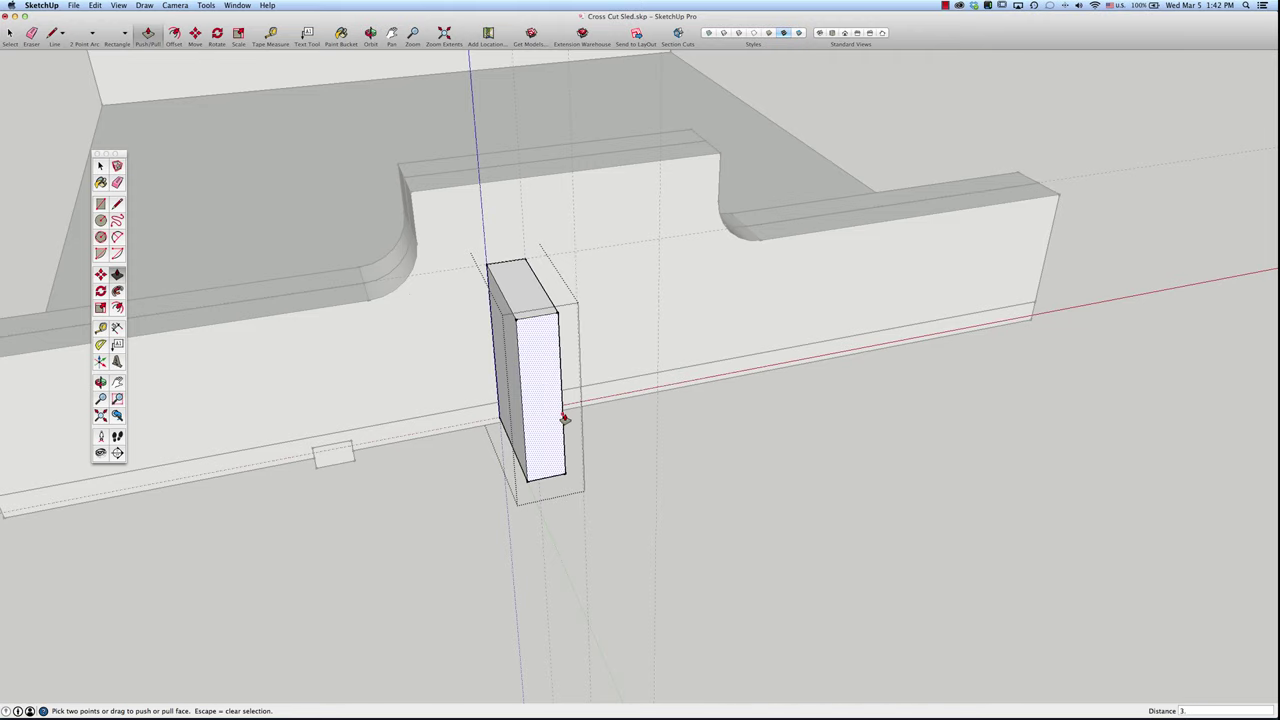
{"action": "left_click_drag", "start_coordinate": [564, 418], "coordinate": [569, 417]}
{"action": "key", "text": "space"}
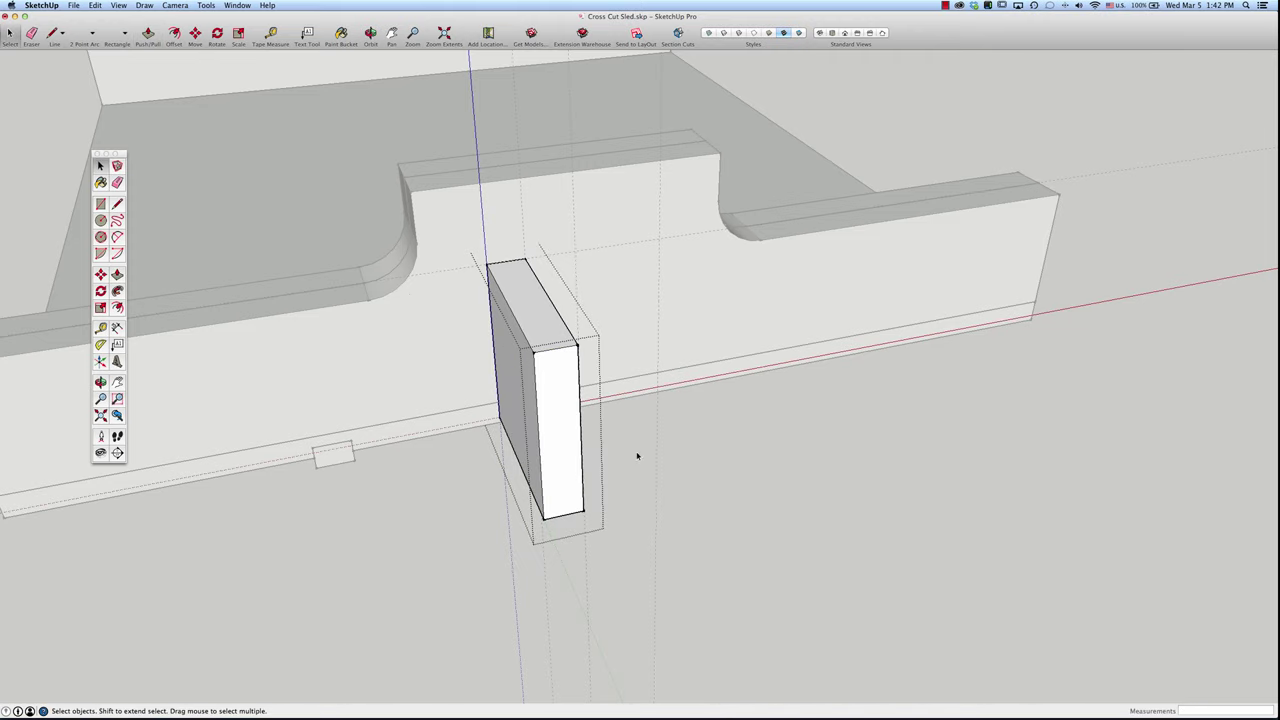
Step: Close the board's group and copy the board 2 3/4" along the fence to the far vertical guide
{"action": "left_click", "coordinate": [738, 471]}
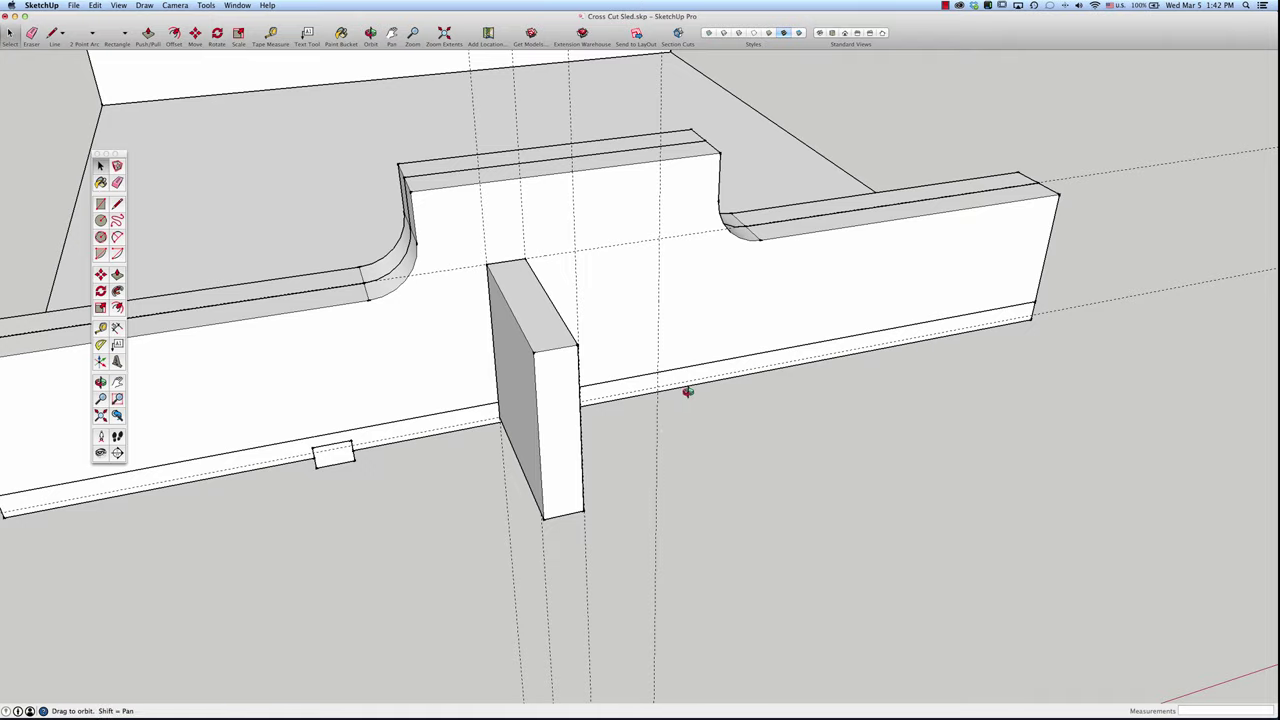
{"action": "middle_click_drag", "start_coordinate": [686, 391], "coordinate": [477, 449]}
{"action": "left_click", "coordinate": [406, 297]}
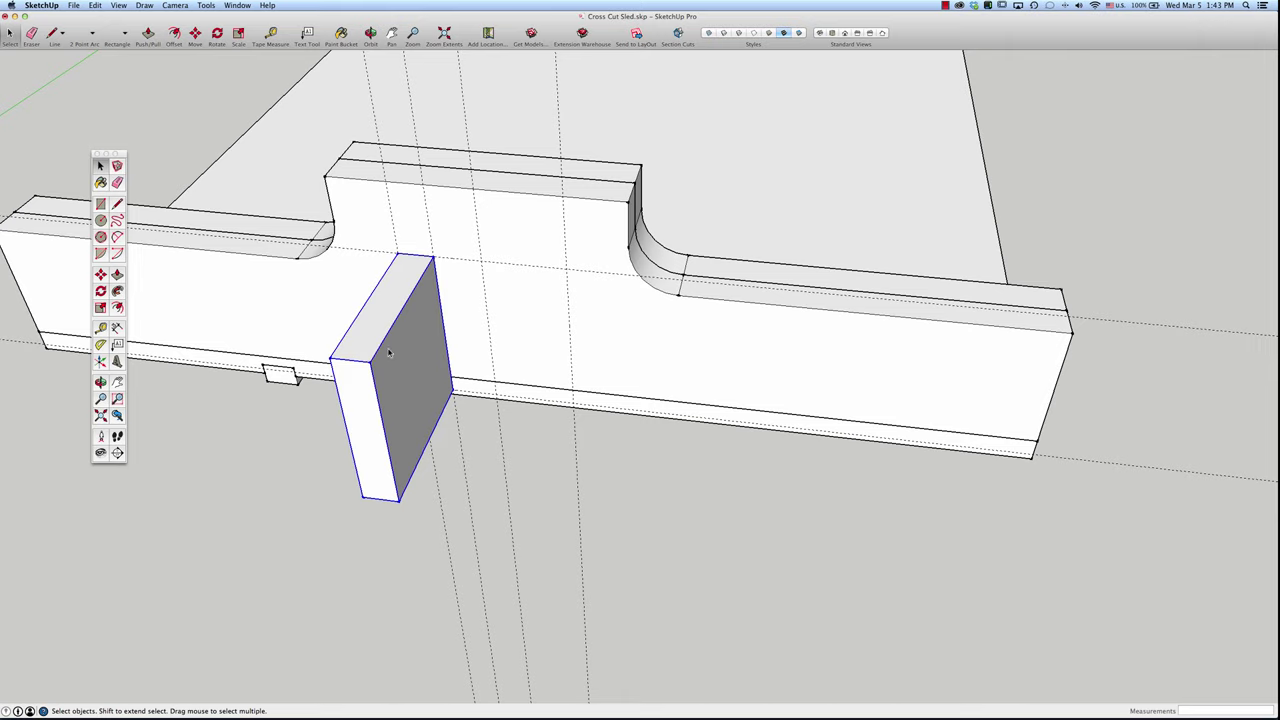
{"action": "key", "text": "m"}
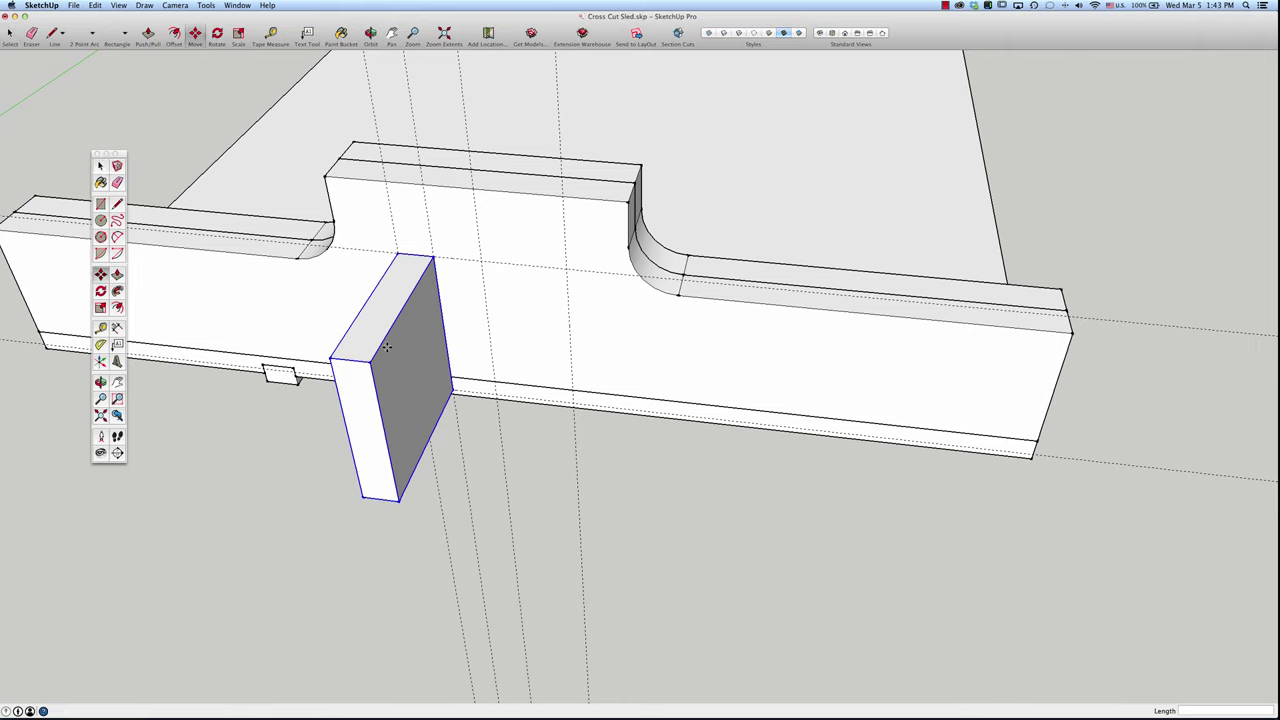
{"action": "left_click", "coordinate": [430, 252]}
{"action": "key", "text": "alt"}
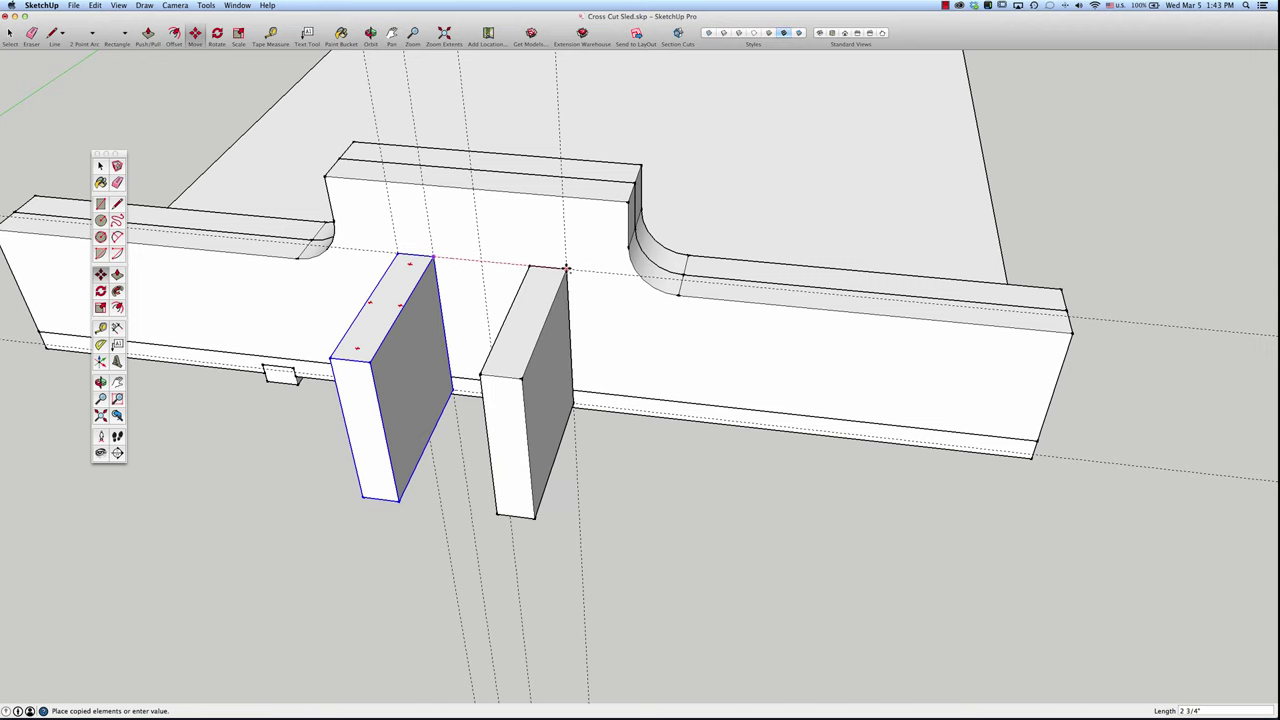
{"action": "left_click", "coordinate": [568, 268]}
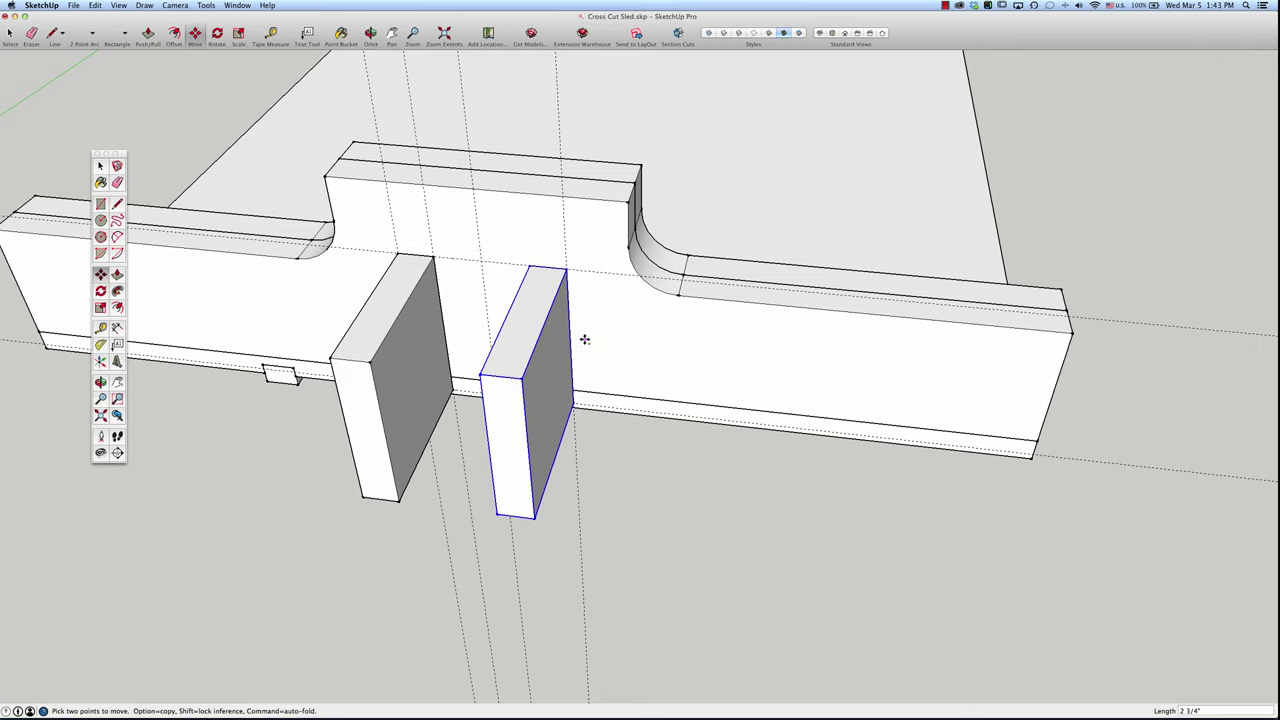
Step: Copy the second board 3 3/4" outward from the fence and rotate the copy until it is parallel to the fence
{"action": "key", "text": "alt"}
{"action": "left_click", "coordinate": [563, 270]}
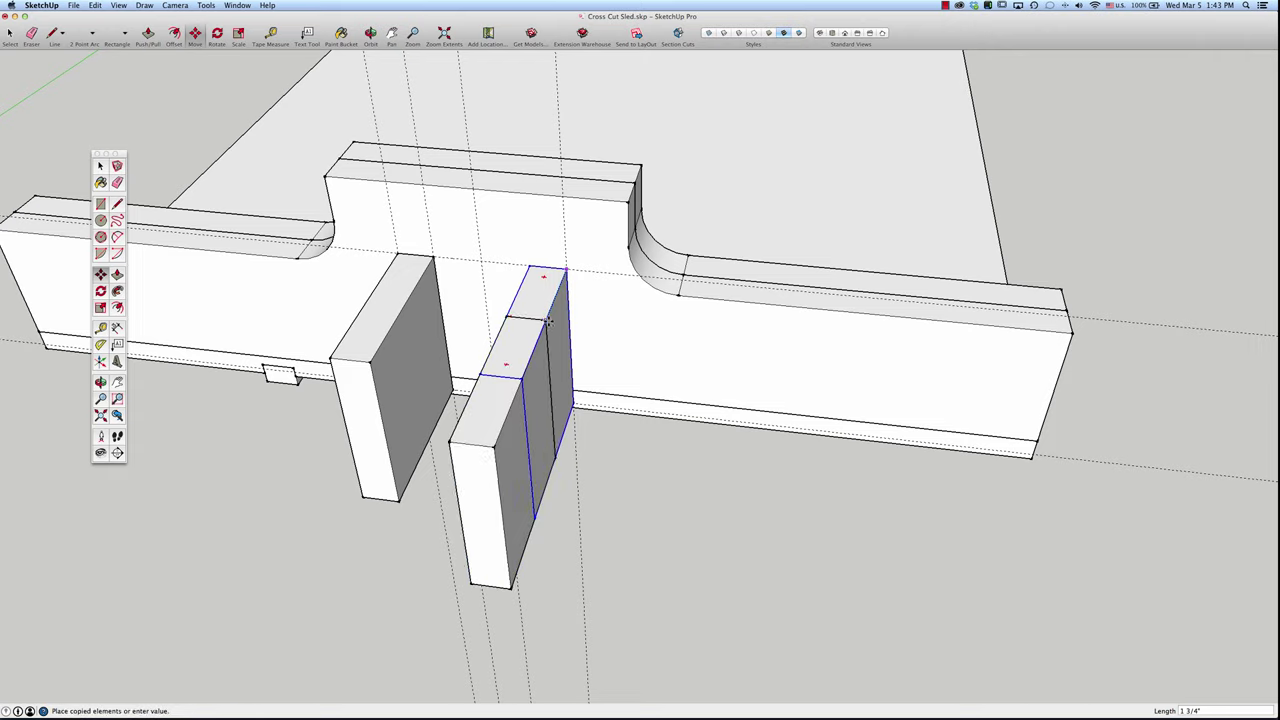
{"action": "left_click", "coordinate": [515, 385]}
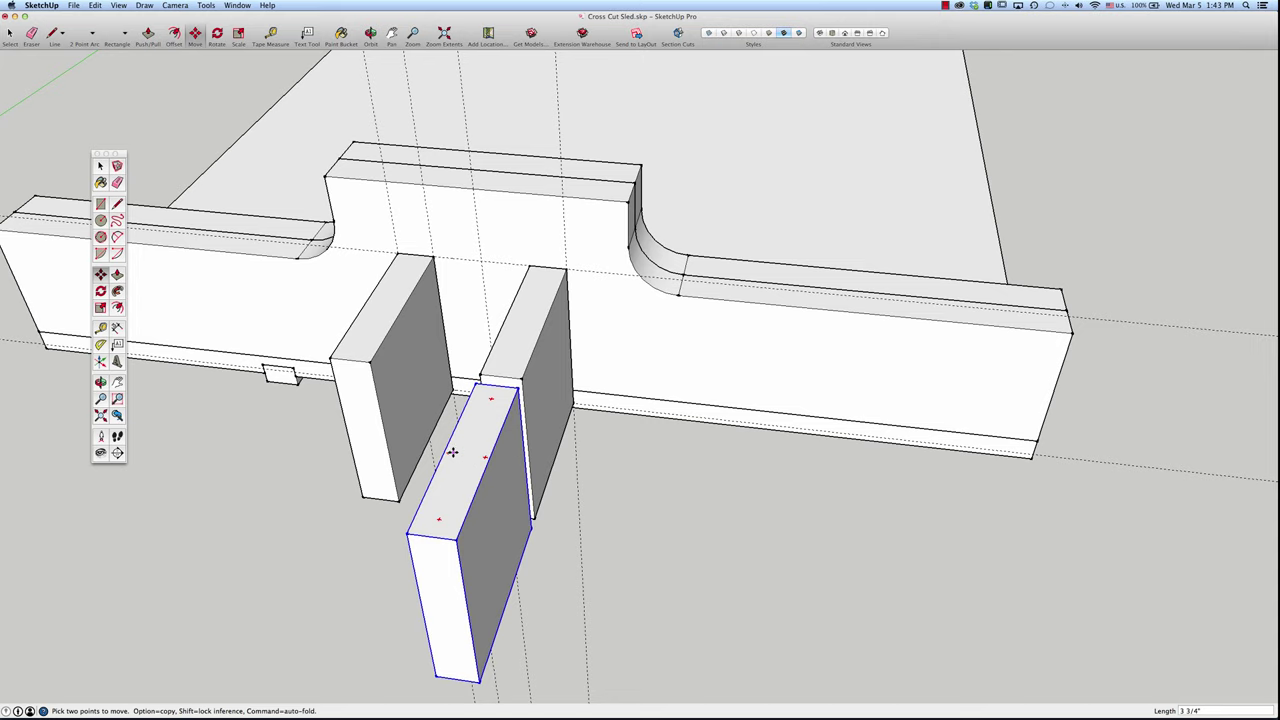
{"action": "left_click", "coordinate": [484, 455]}
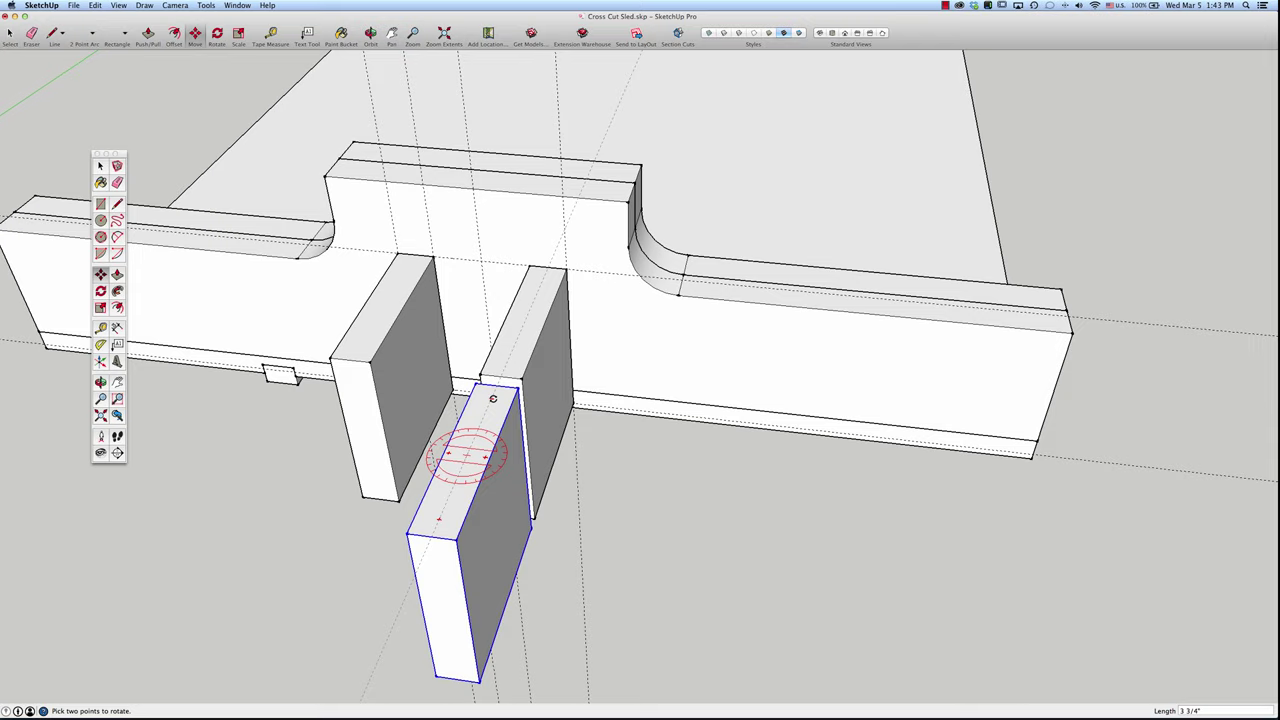
{"action": "left_click", "coordinate": [493, 398]}
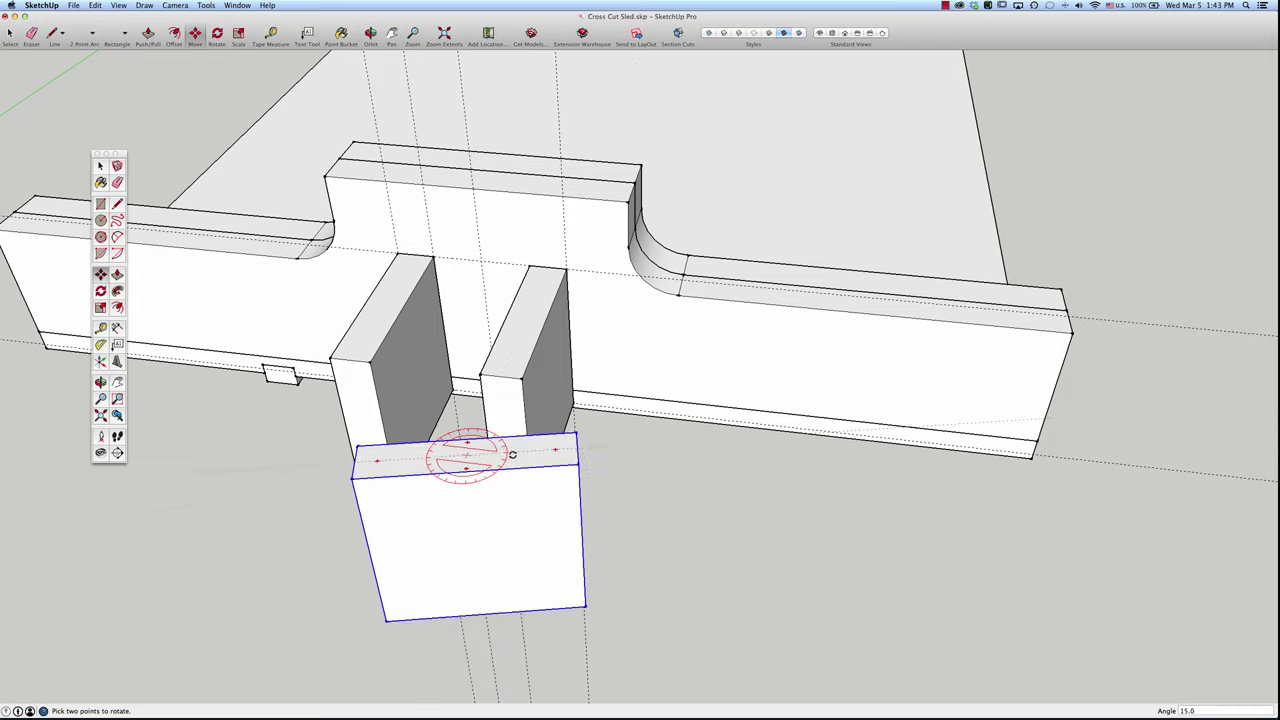
{"action": "key", "text": "m"}
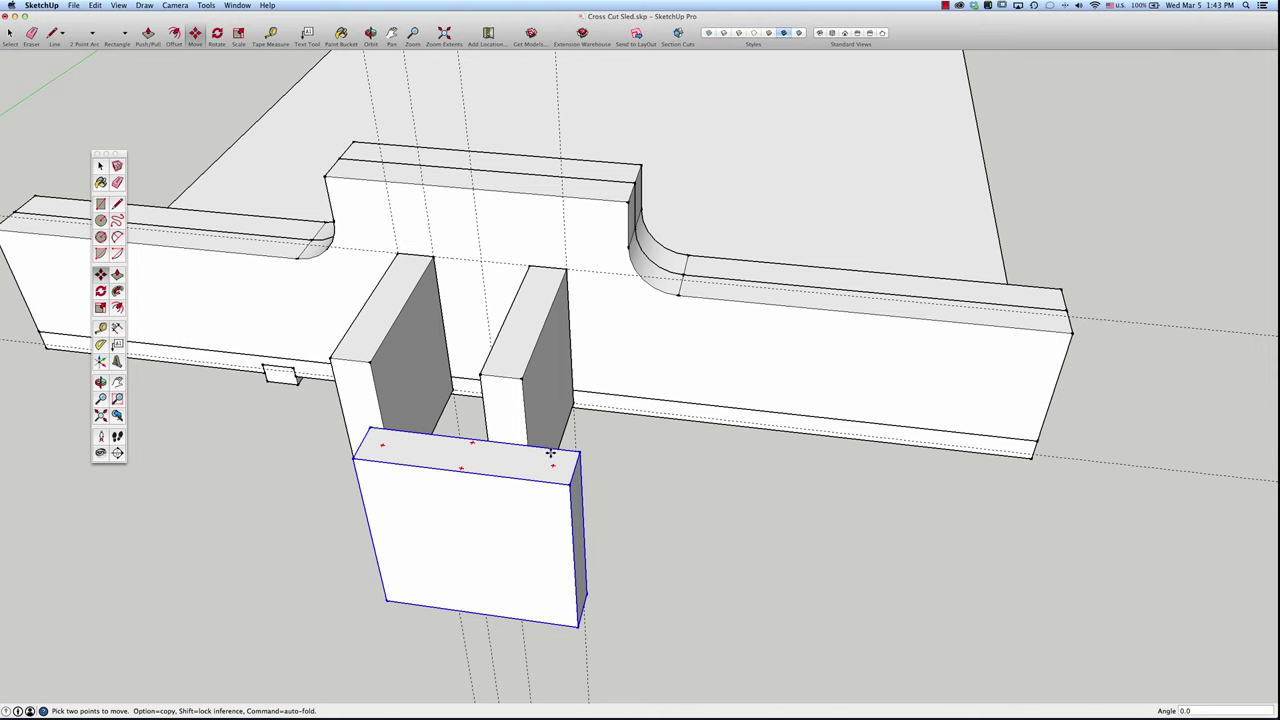
Step: Move the rotated board by its corner against the outer ends of the two side boards to close the box
{"action": "scroll", "coordinate": [551, 450], "scroll_direction": "up", "scroll_amount": 2}
{"action": "left_click", "coordinate": [587, 451]}
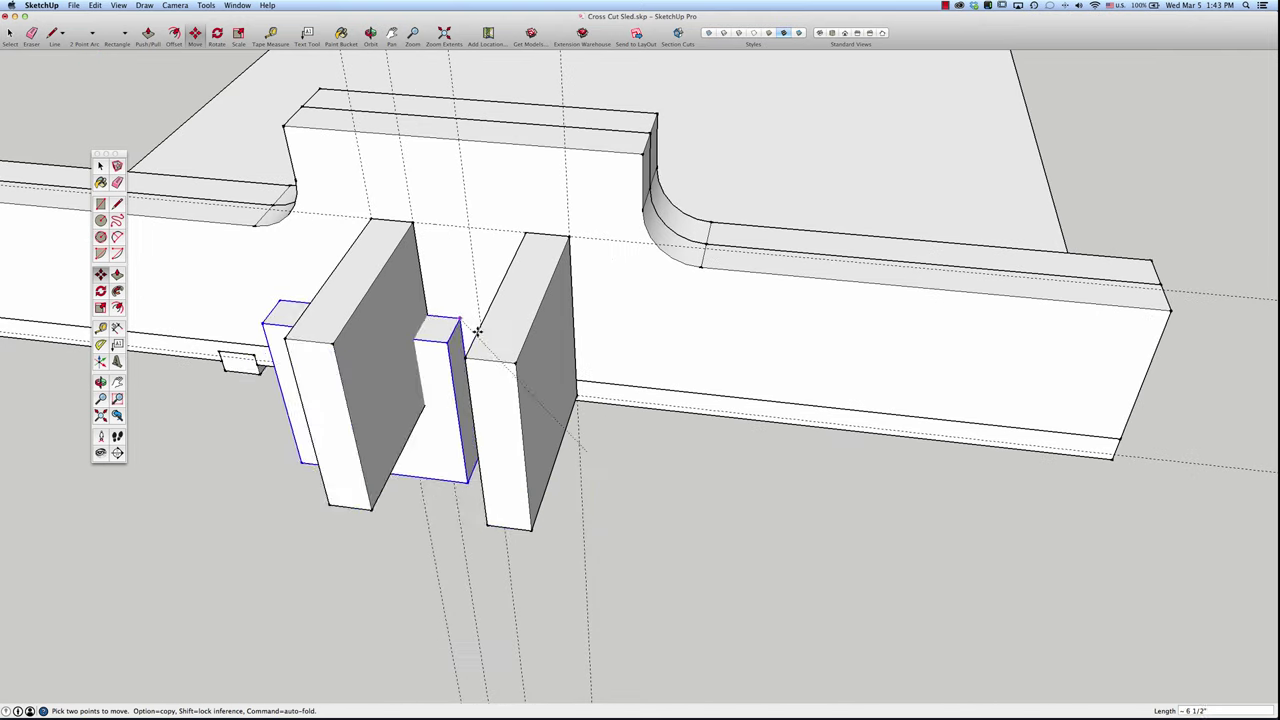
{"action": "left_click", "coordinate": [515, 366]}
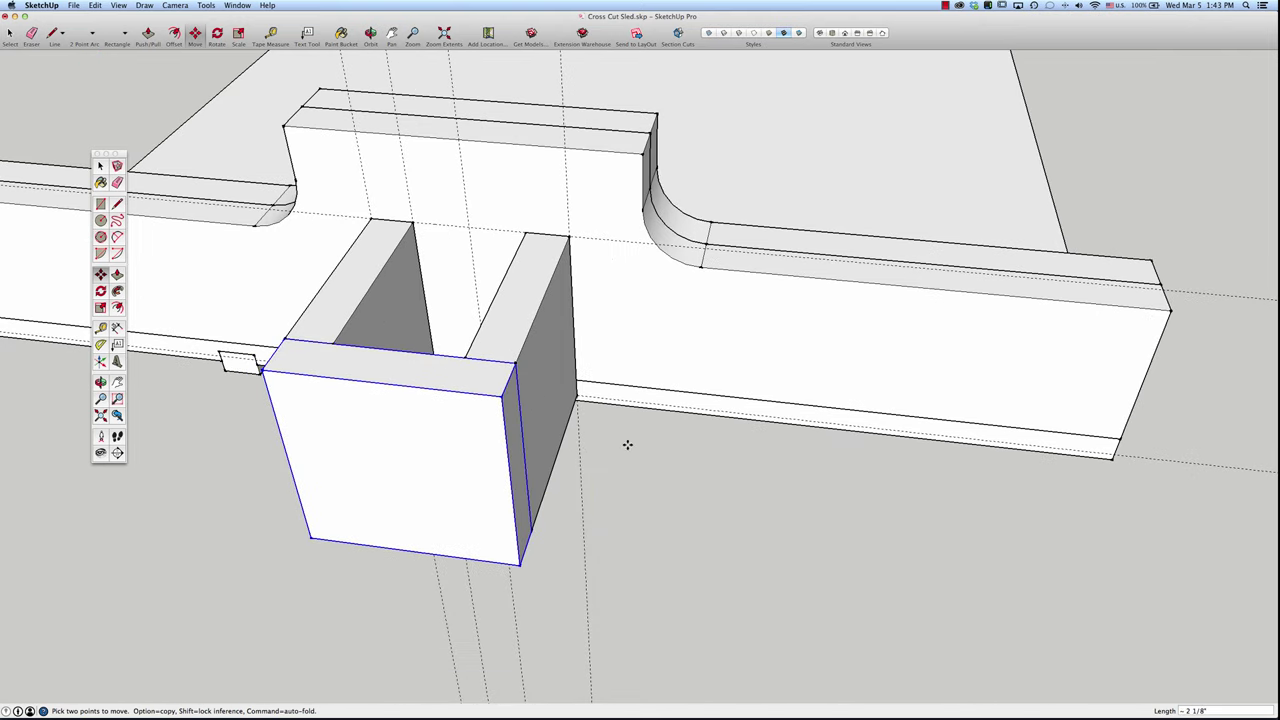
{"action": "middle_click_drag", "start_coordinate": [688, 421], "coordinate": [657, 406]}
{"action": "key", "text": "space"}
{"action": "left_click", "coordinate": [276, 440]}
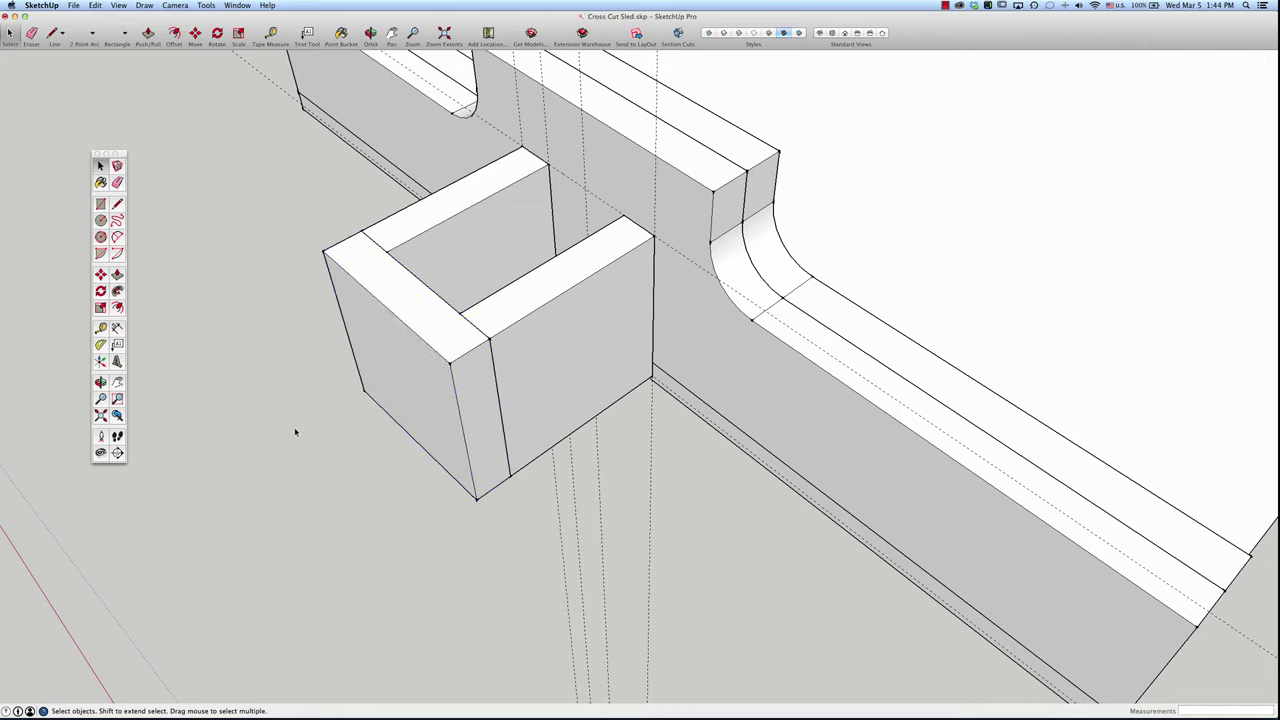
Step: Copy the box's outer end board 3 1/2" straight up so the copy sits on top of it
{"action": "left_click", "coordinate": [477, 476]}
{"action": "key", "text": "m"}
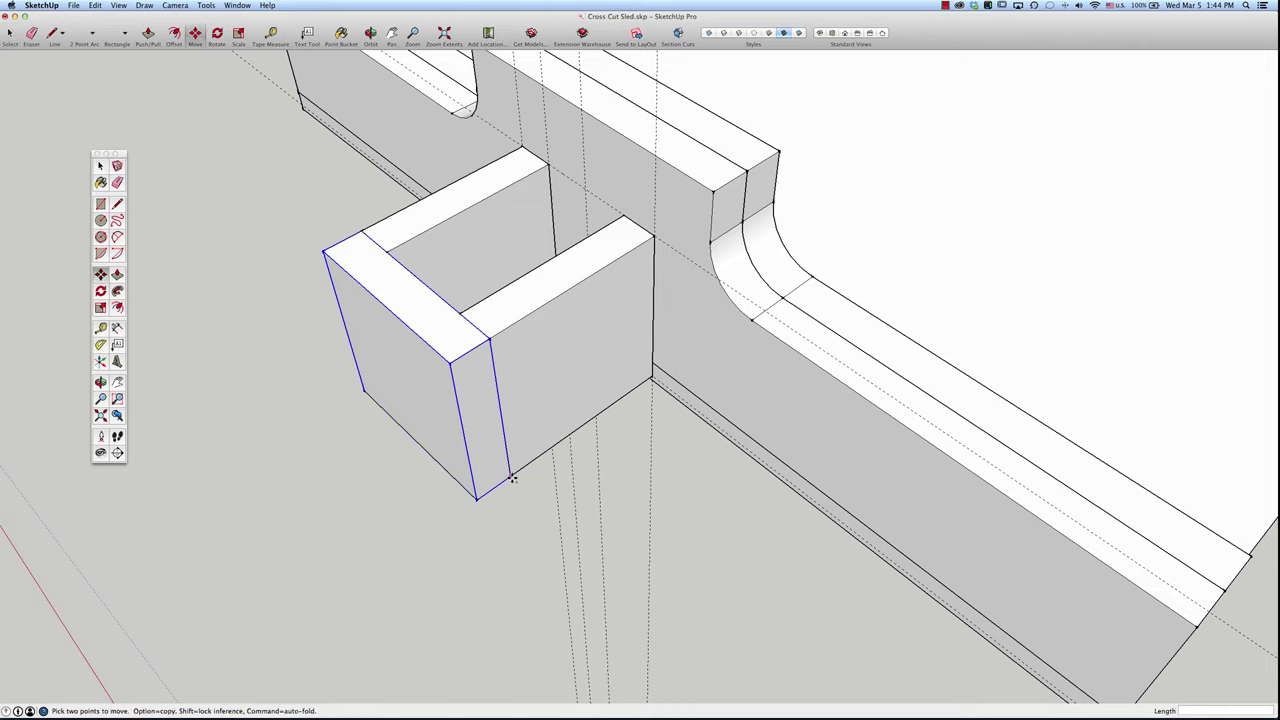
{"action": "left_click", "coordinate": [512, 478]}
{"action": "key", "text": "alt"}
{"action": "left_click", "coordinate": [479, 331]}
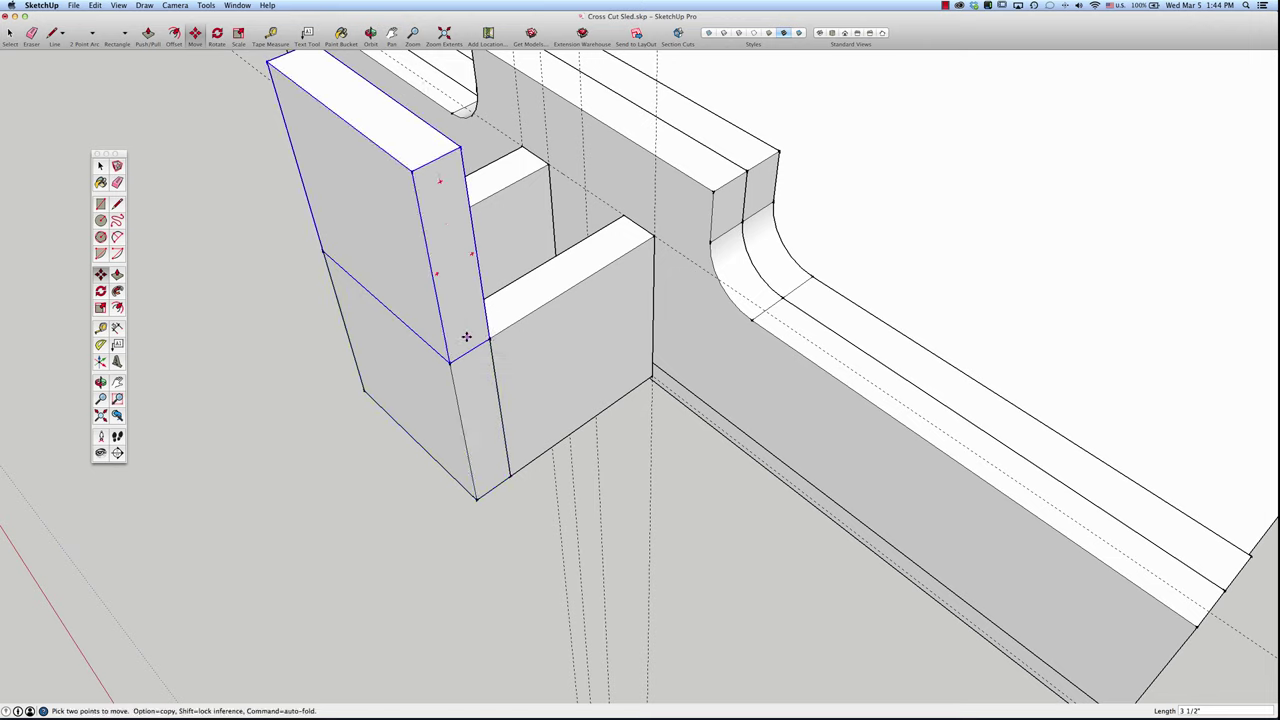
Step: Rotate the raised copy flat and move its corner onto the side board's top corner at the fence, as a lid
{"action": "key", "text": "q"}
{"action": "left_click", "coordinate": [455, 262]}
{"action": "left_click", "coordinate": [486, 247]}
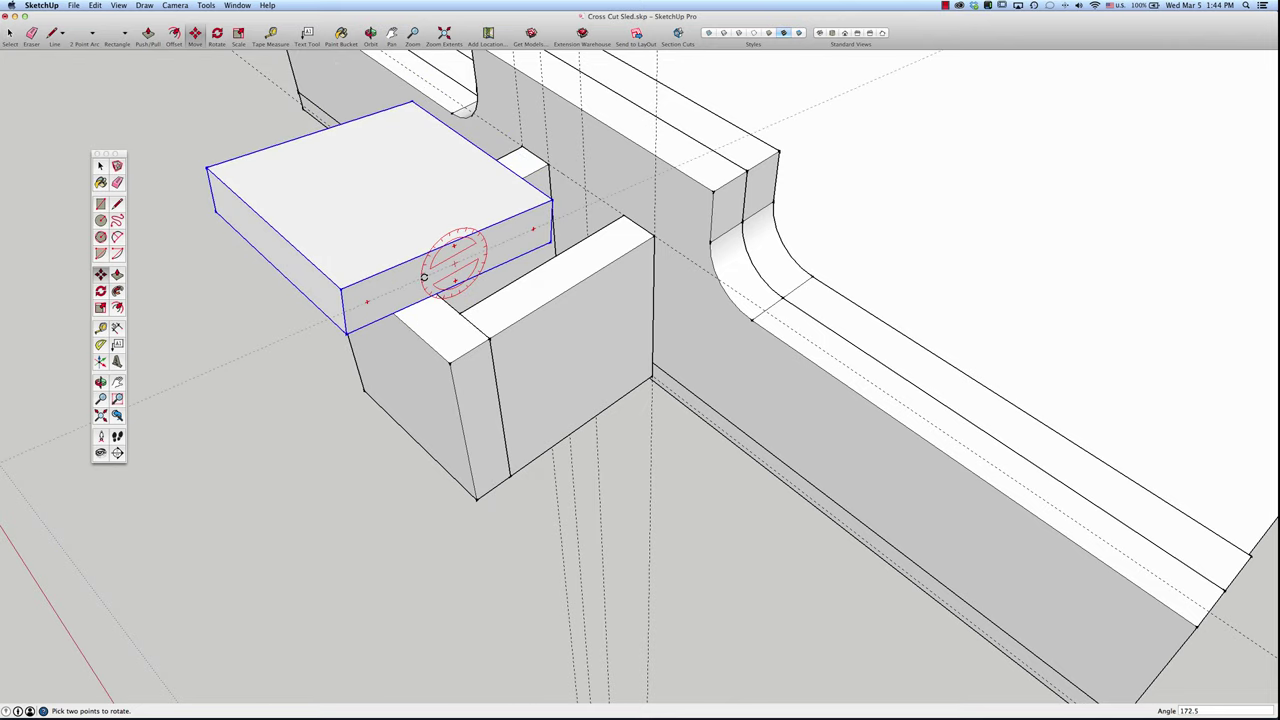
{"action": "left_click", "coordinate": [423, 280]}
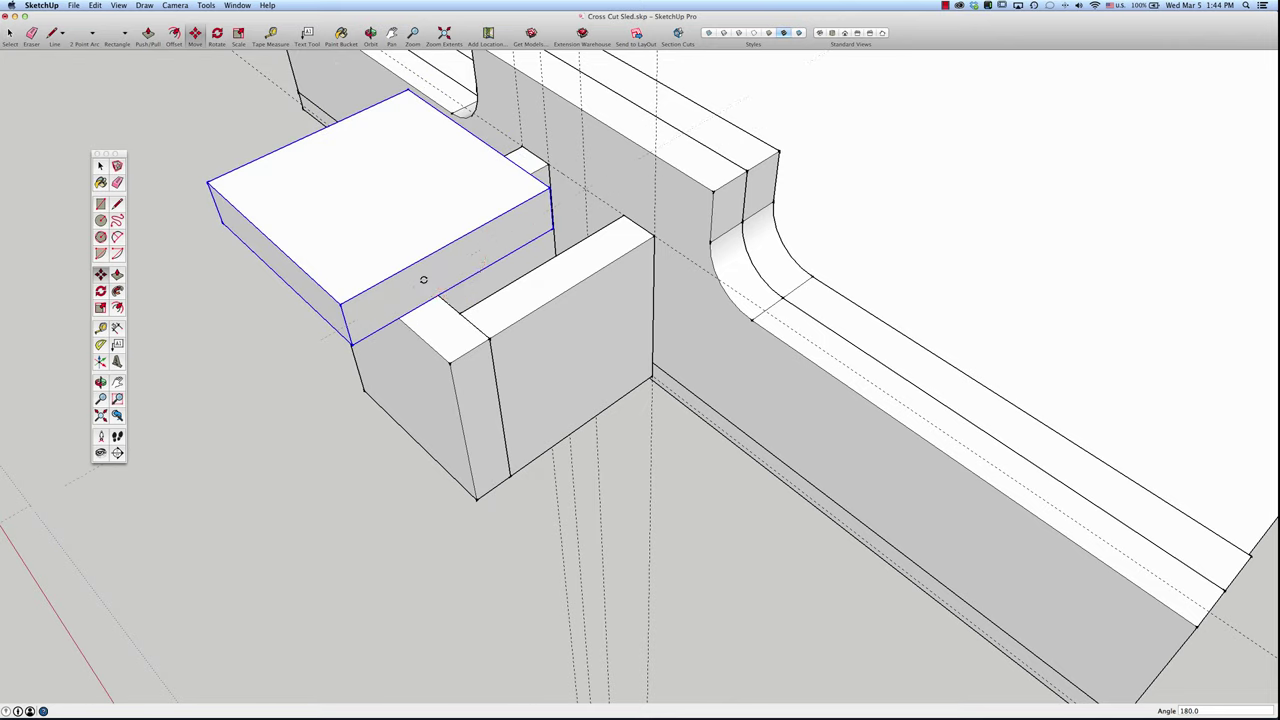
{"action": "key", "text": "m"}
{"action": "left_click", "coordinate": [551, 231]}
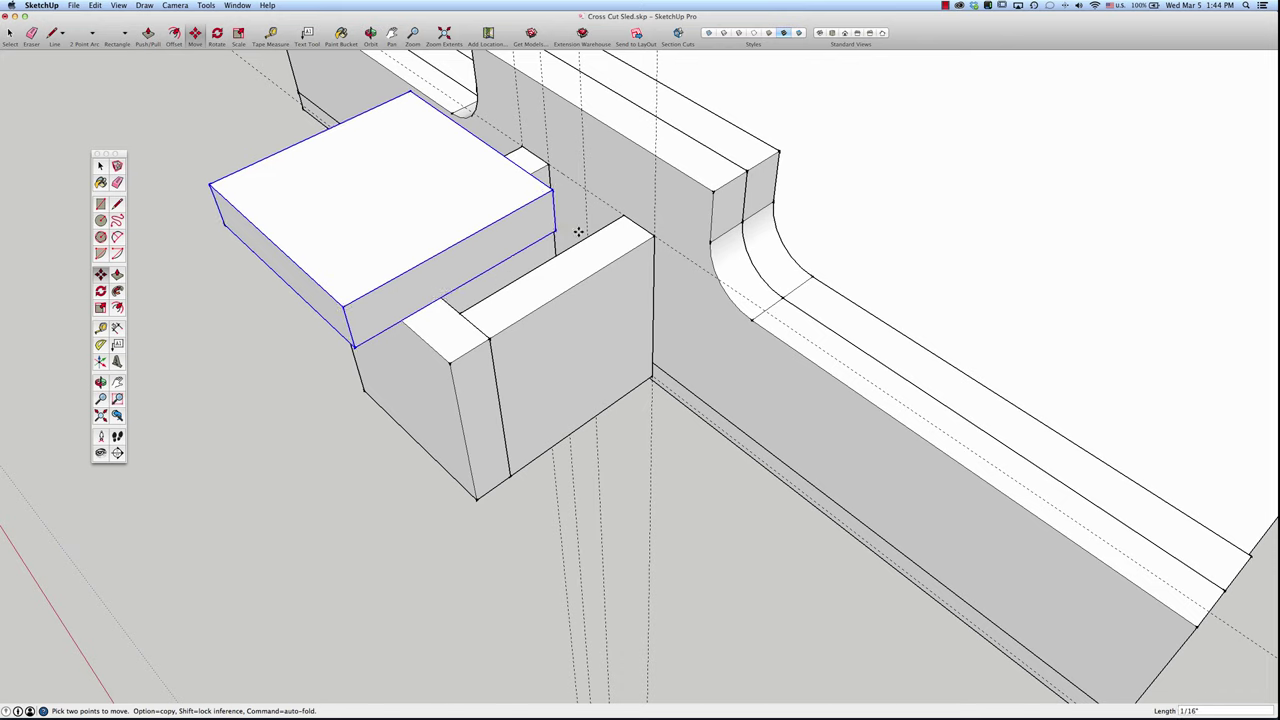
{"action": "left_click", "coordinate": [650, 235]}
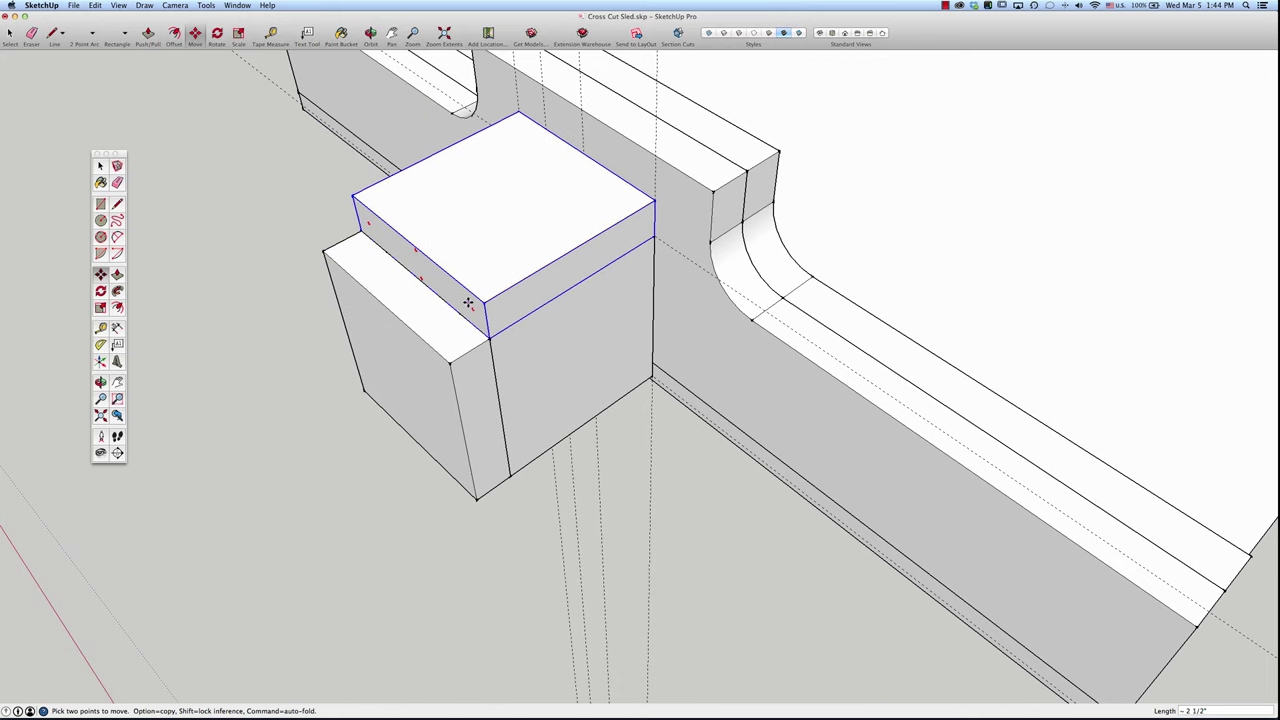
Step: Open the lid's group and Push/Pull its outer edge face 3/4" flush with the box's end board, closing the group
{"action": "scroll", "coordinate": [458, 305], "scroll_direction": "up", "scroll_amount": 1}
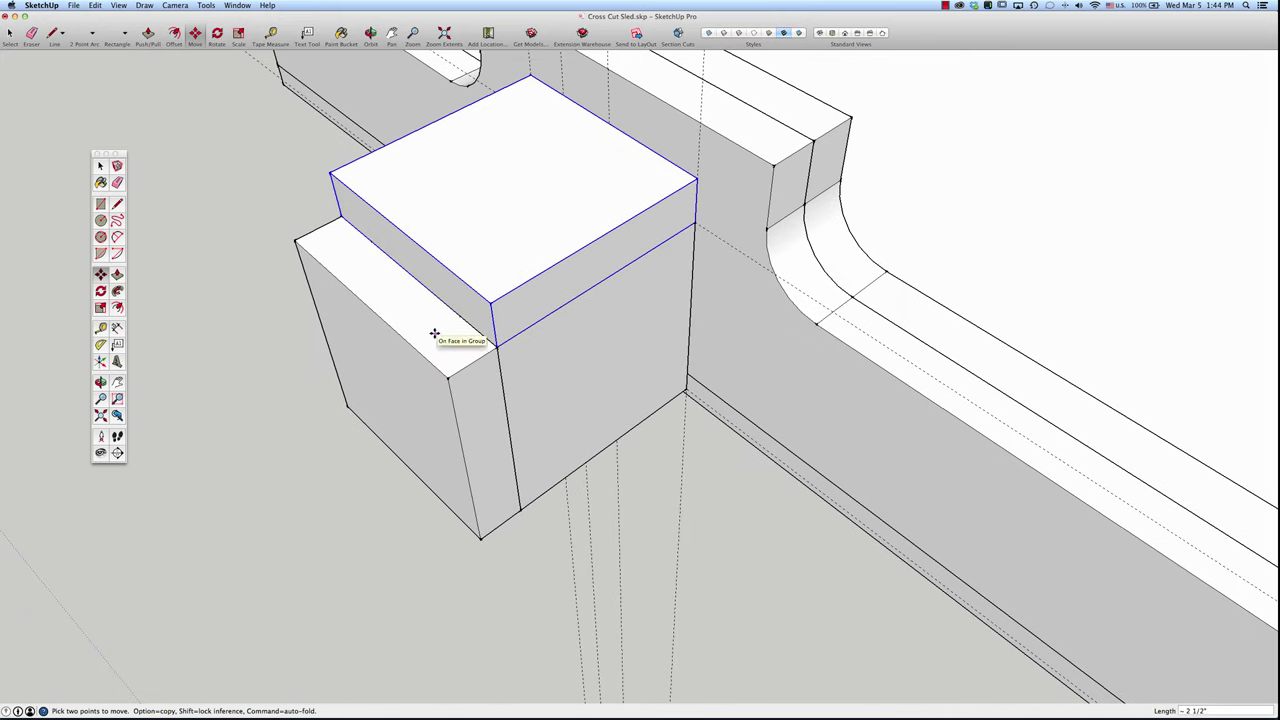
{"action": "scroll", "coordinate": [444, 318], "scroll_direction": "up", "scroll_amount": 1}
{"action": "key", "text": "space"}
{"action": "double_click", "coordinate": [457, 307]}
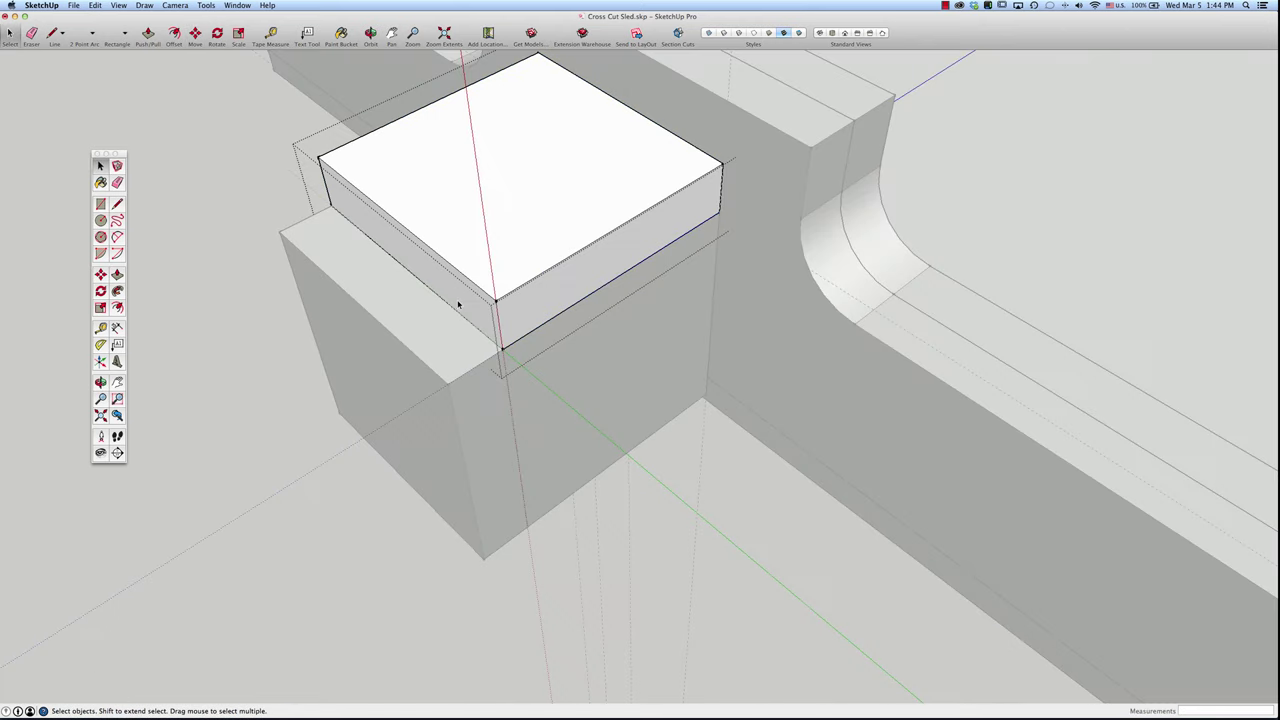
{"action": "triple_click", "coordinate": [458, 304]}
{"action": "left_click", "coordinate": [458, 304]}
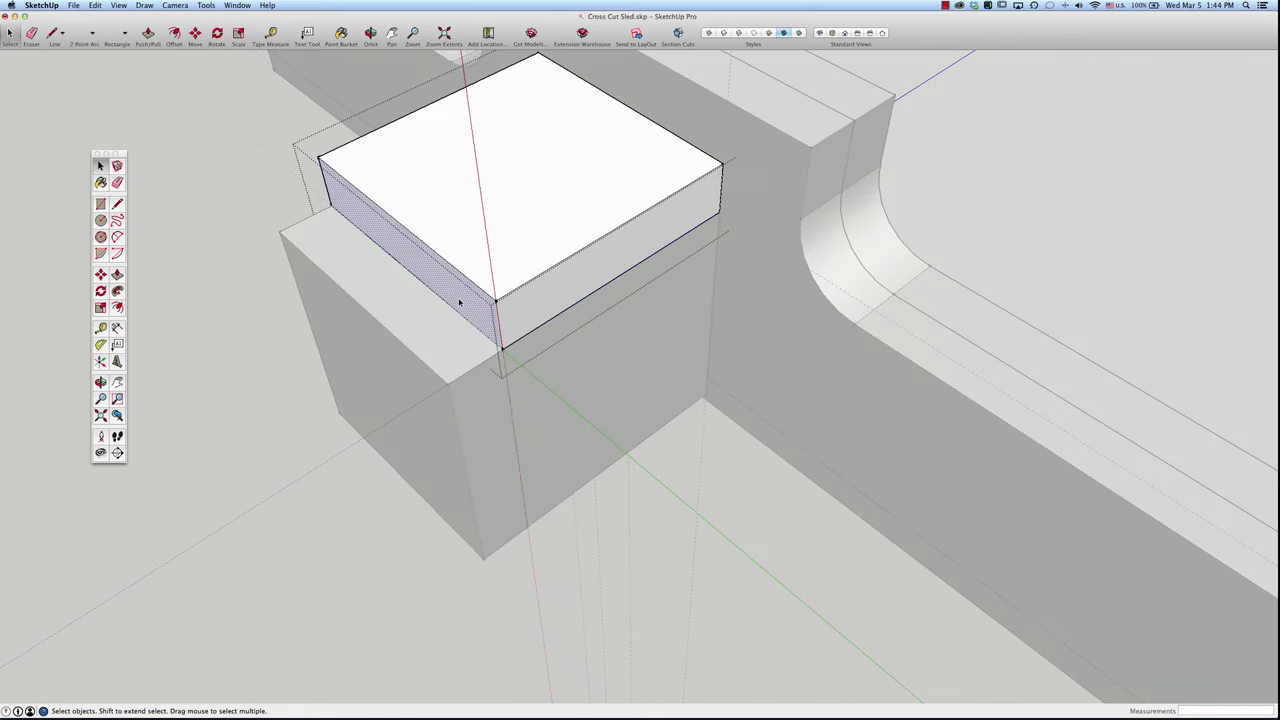
{"action": "key", "text": "p"}
{"action": "left_click_drag", "start_coordinate": [452, 305], "coordinate": [442, 397]}
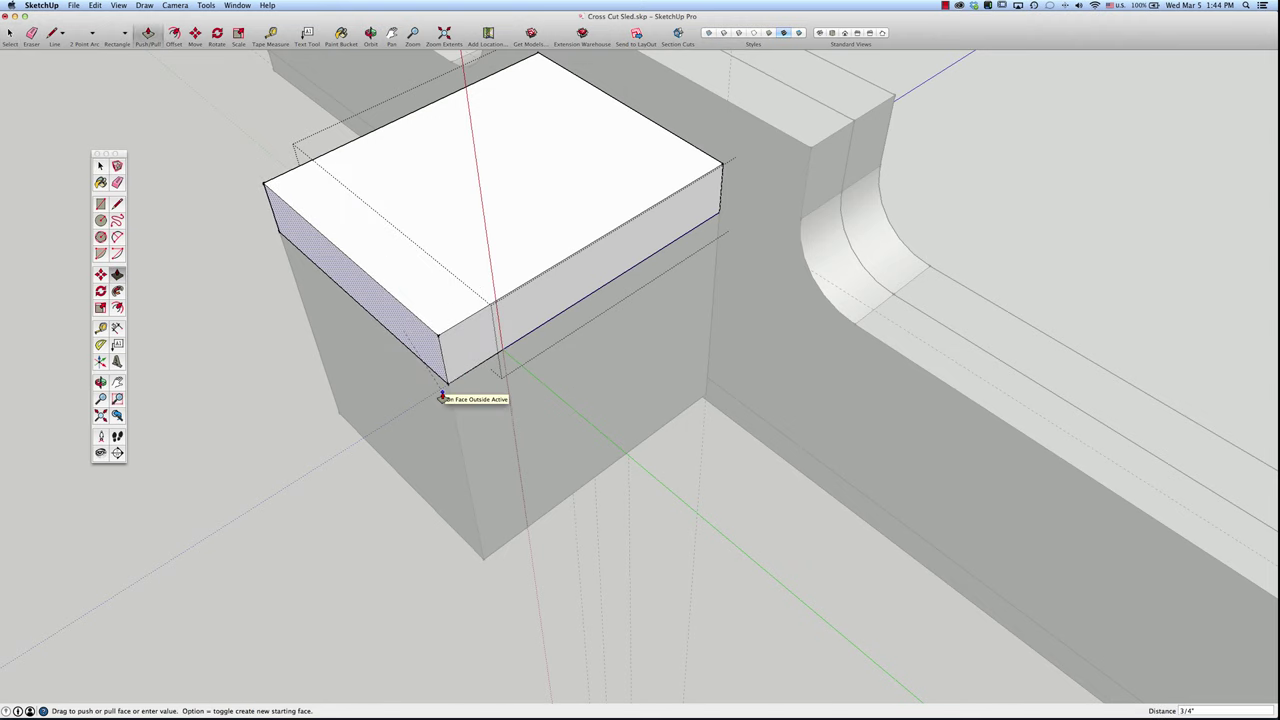
{"action": "key", "text": "space"}
{"action": "left_click", "coordinate": [306, 486]}
Step: Delete all guides from the model and save the file
{"action": "middle_click_drag", "start_coordinate": [306, 486], "coordinate": [692, 246]}
{"action": "scroll", "coordinate": [655, 315], "scroll_direction": "down", "scroll_amount": 5}
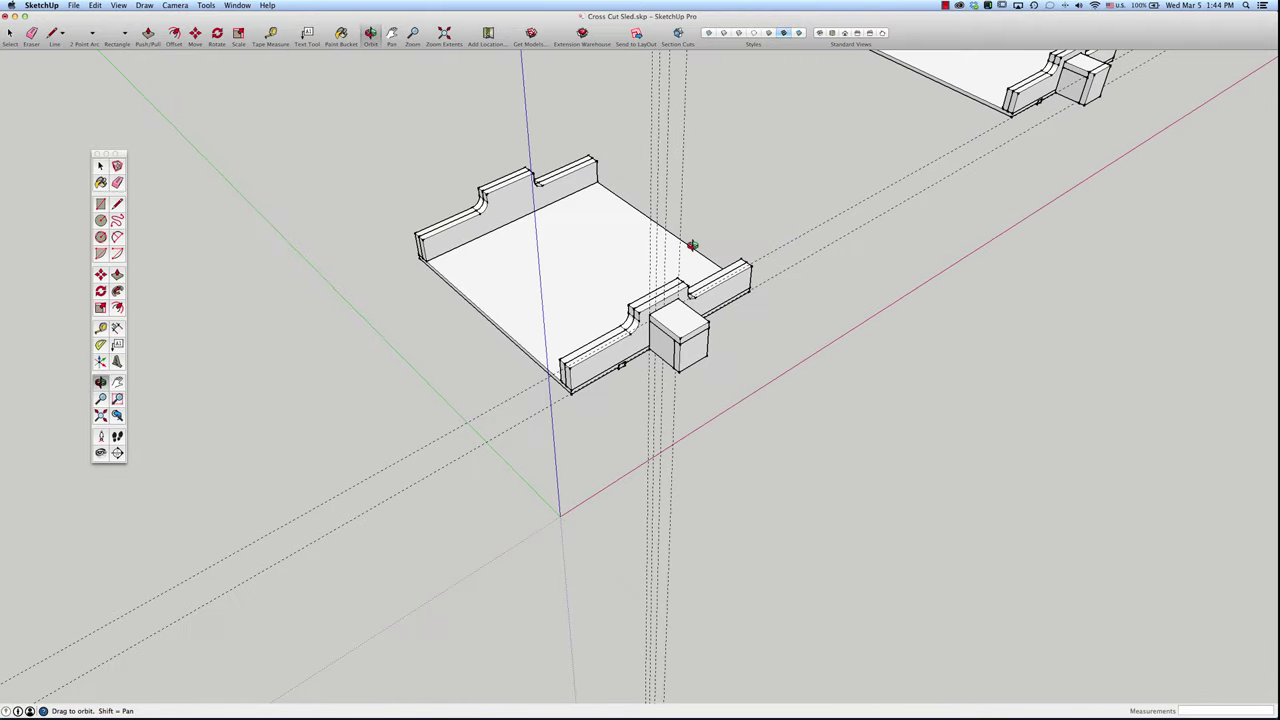
{"action": "left_click", "coordinate": [95, 6]}
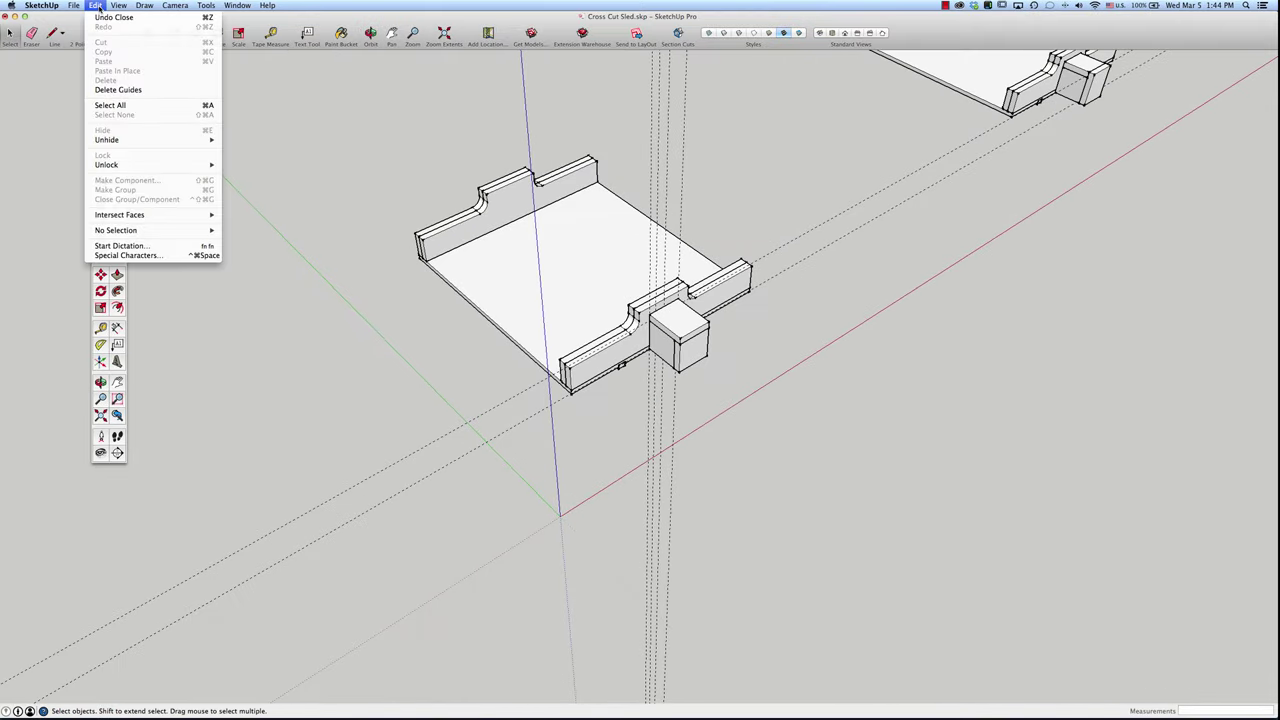
{"action": "left_click", "coordinate": [120, 89]}
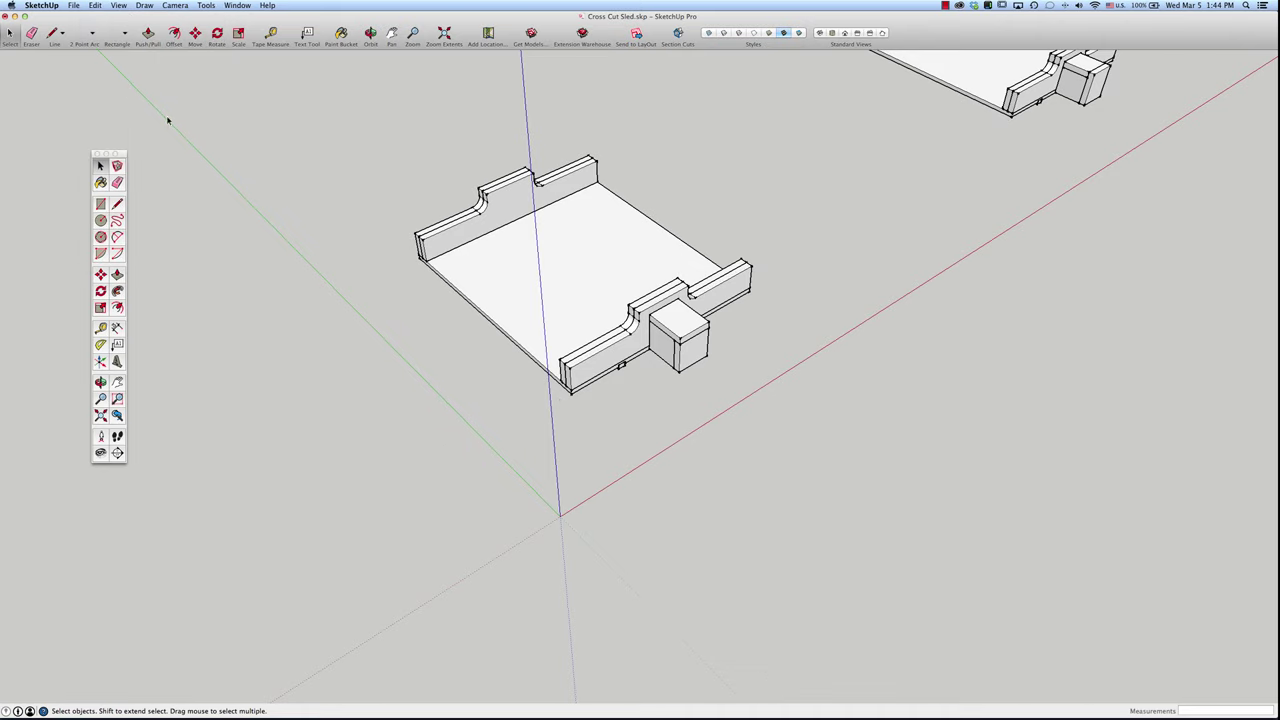
{"action": "left_click", "coordinate": [75, 6]}
{"action": "left_click", "coordinate": [92, 62]}
Step: Dimension the height of the outer fence's low end, undo the first placement, and place it again offset past the fence's end
{"action": "scroll", "coordinate": [812, 428], "scroll_direction": "down", "scroll_amount": 3}
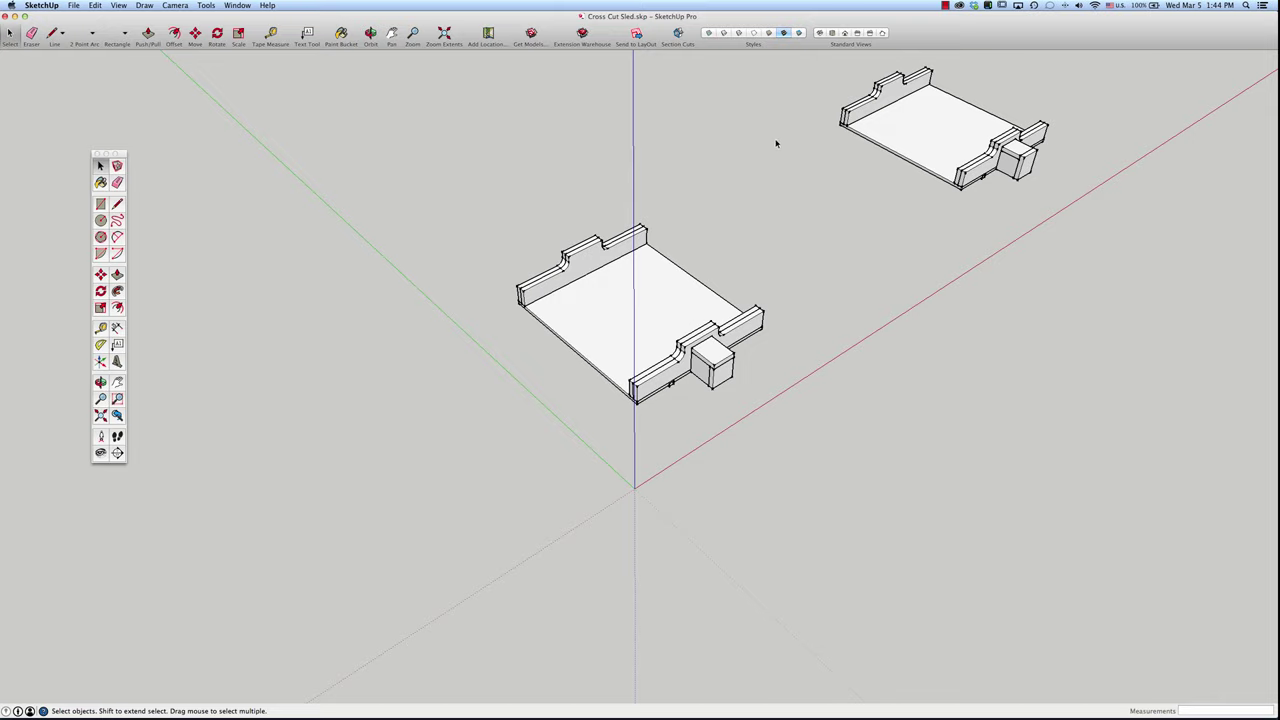
{"action": "scroll", "coordinate": [718, 367], "scroll_direction": "up", "scroll_amount": 2}
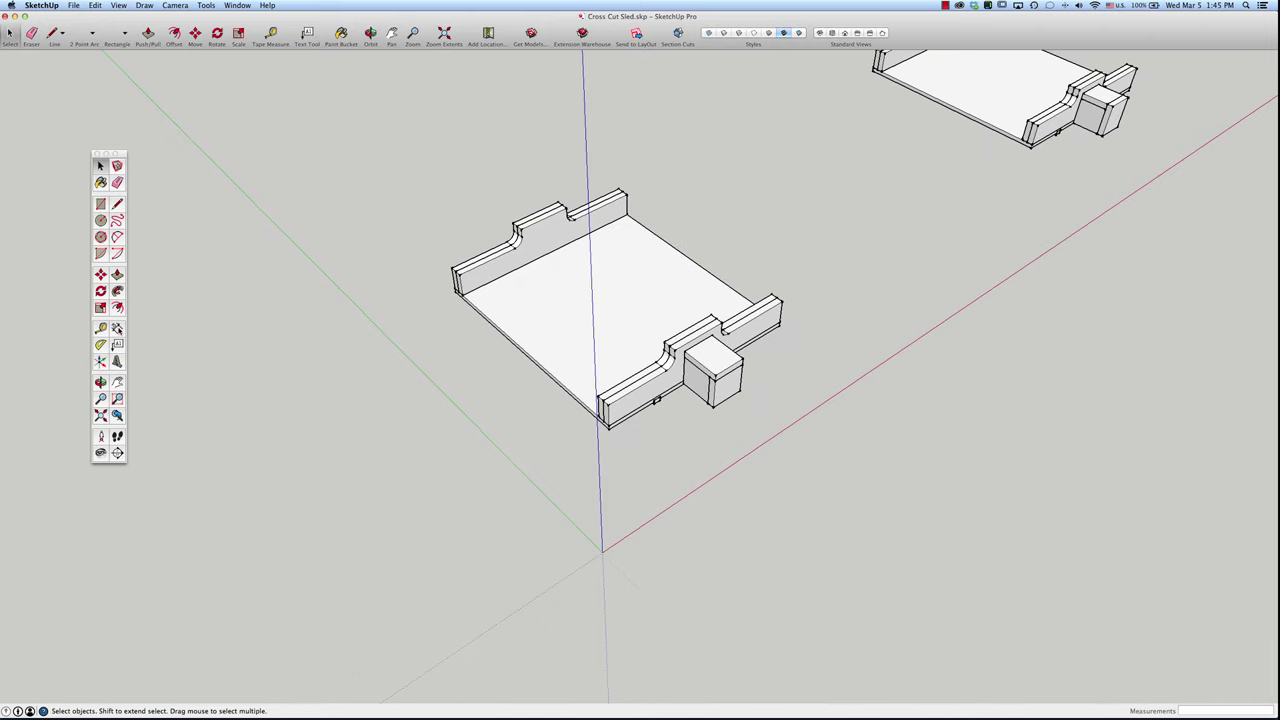
{"action": "left_click", "coordinate": [117, 327]}
{"action": "scroll", "coordinate": [630, 400], "scroll_direction": "up", "scroll_amount": 10}
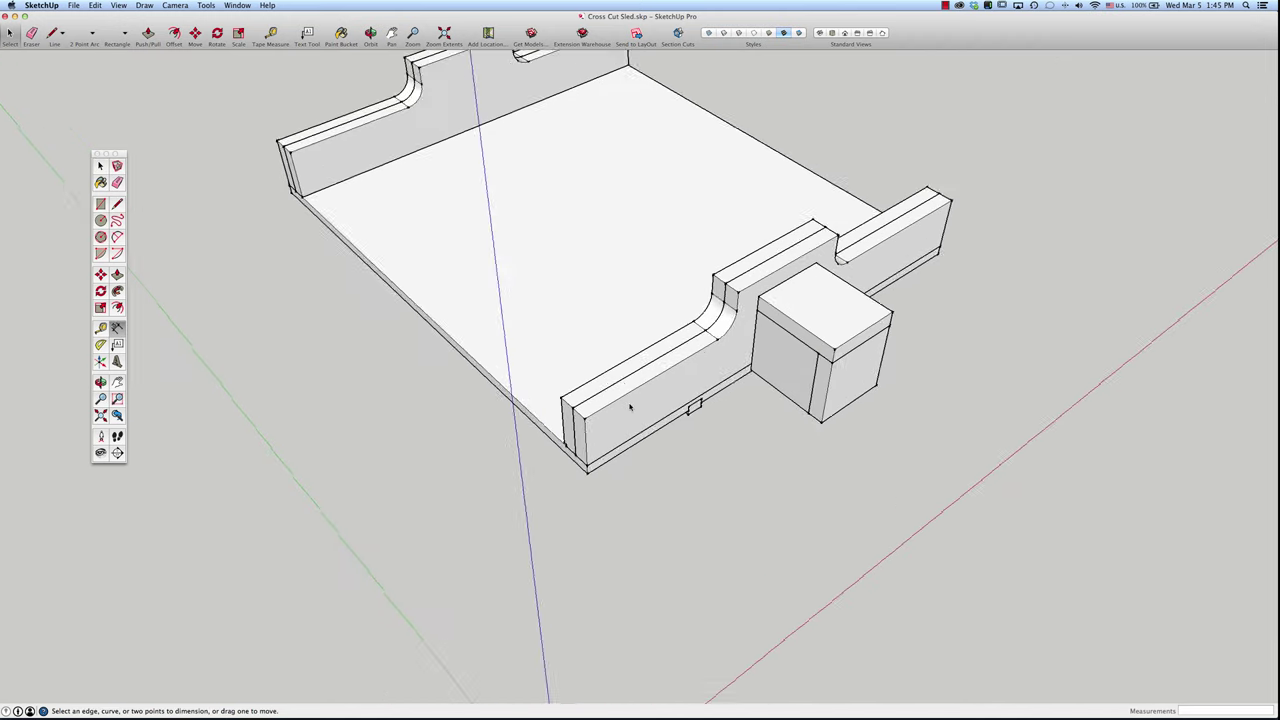
{"action": "left_click", "coordinate": [573, 423]}
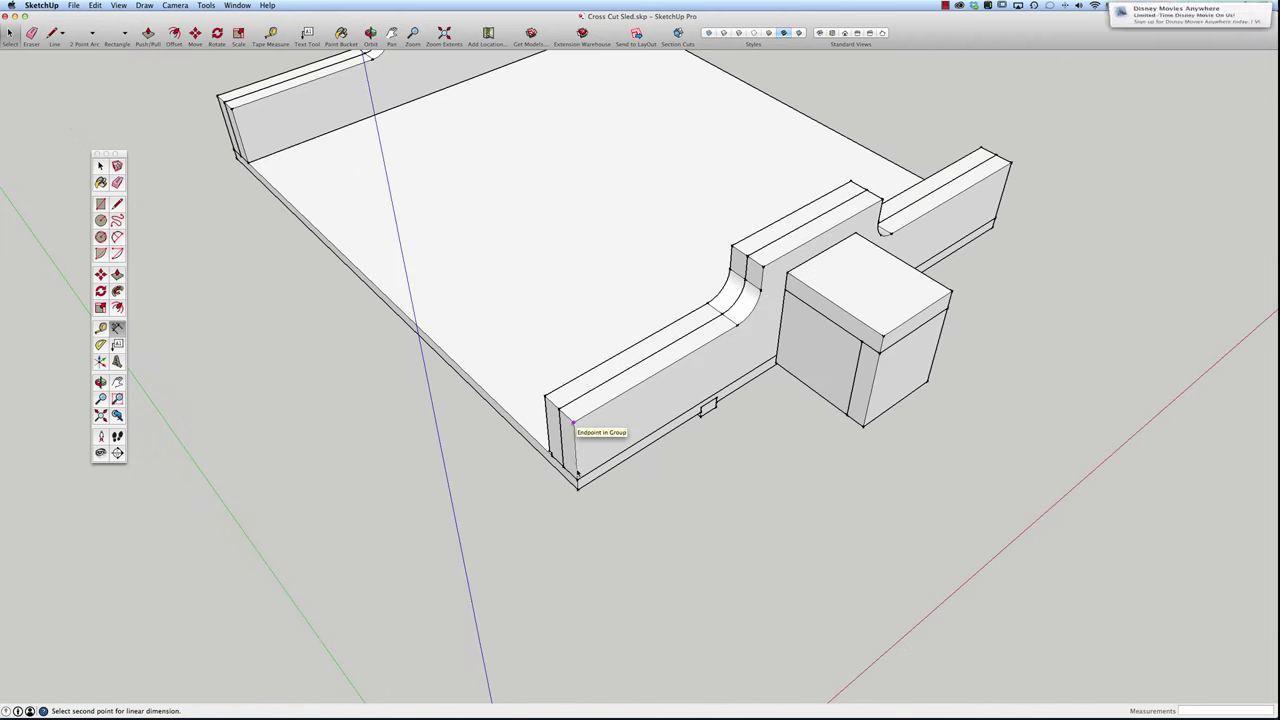
{"action": "left_click", "coordinate": [578, 483]}
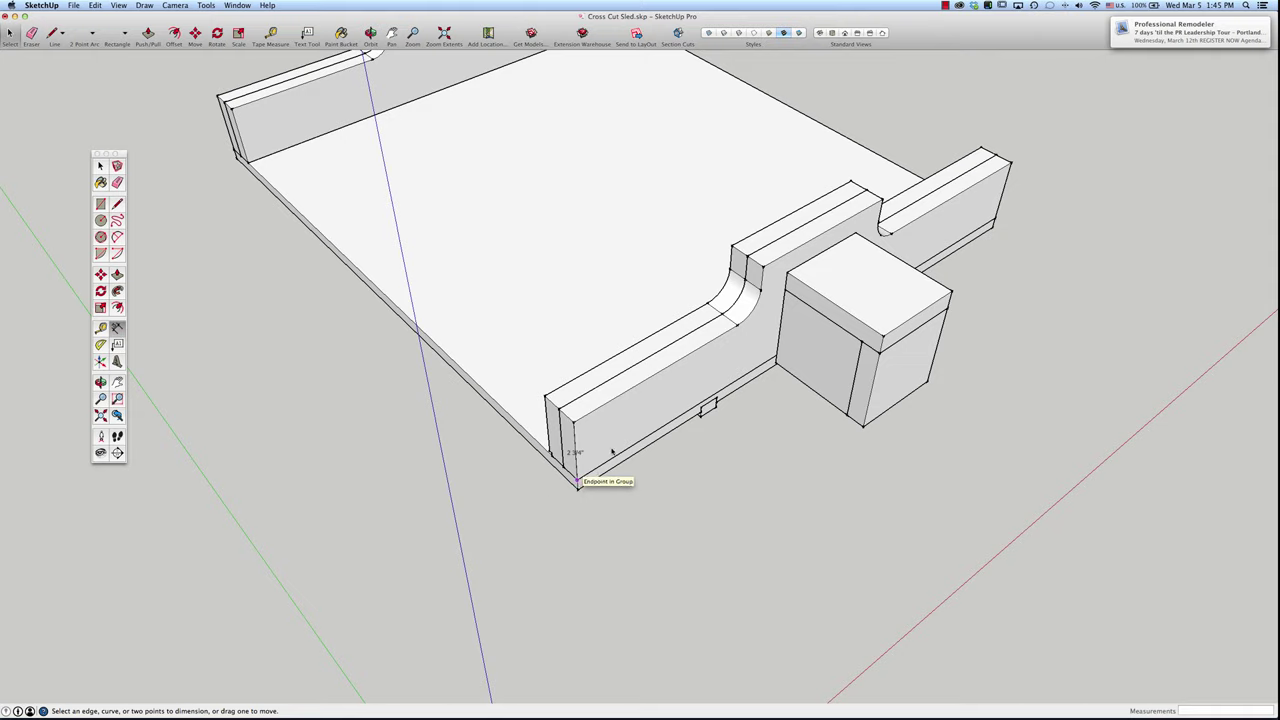
{"action": "key", "text": "super+z"}
{"action": "left_click", "coordinate": [573, 423]}
{"action": "left_click", "coordinate": [578, 483]}
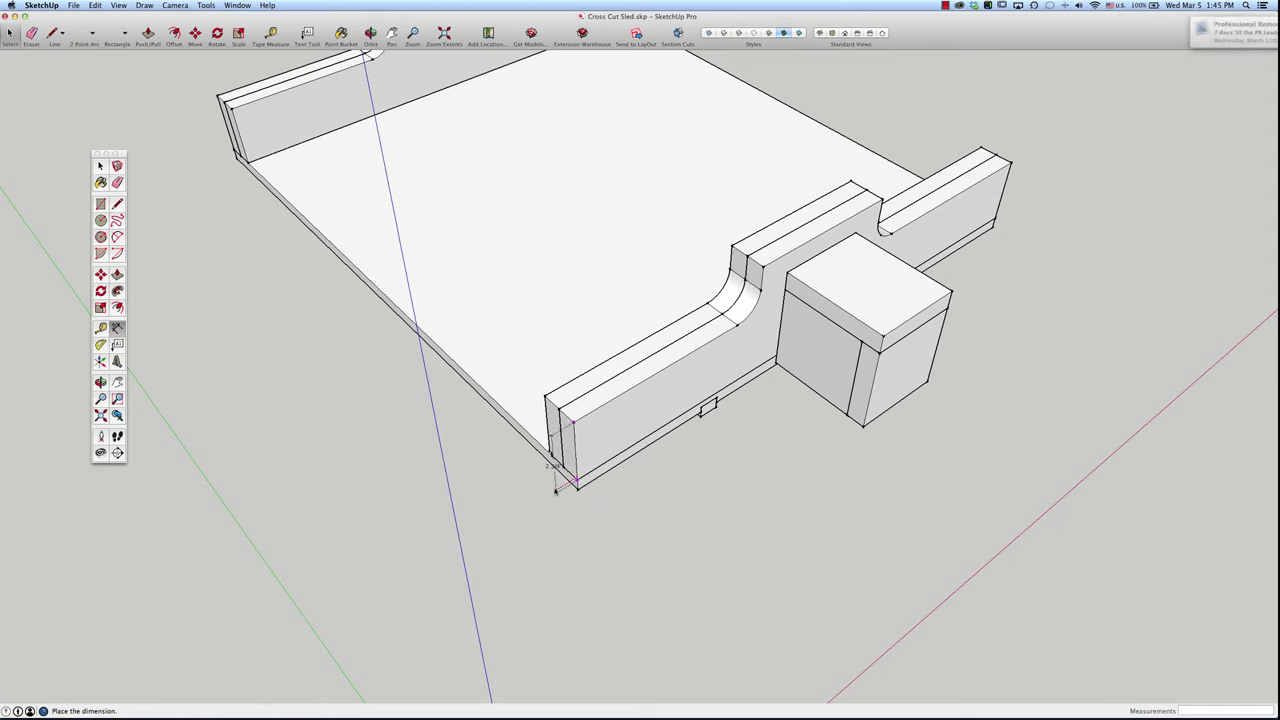
{"action": "left_click", "coordinate": [554, 484]}
Step: Dimension the full length of the outer fence along its lower edge, with the dimension line offset outward beyond the box
{"action": "left_click", "coordinate": [577, 484]}
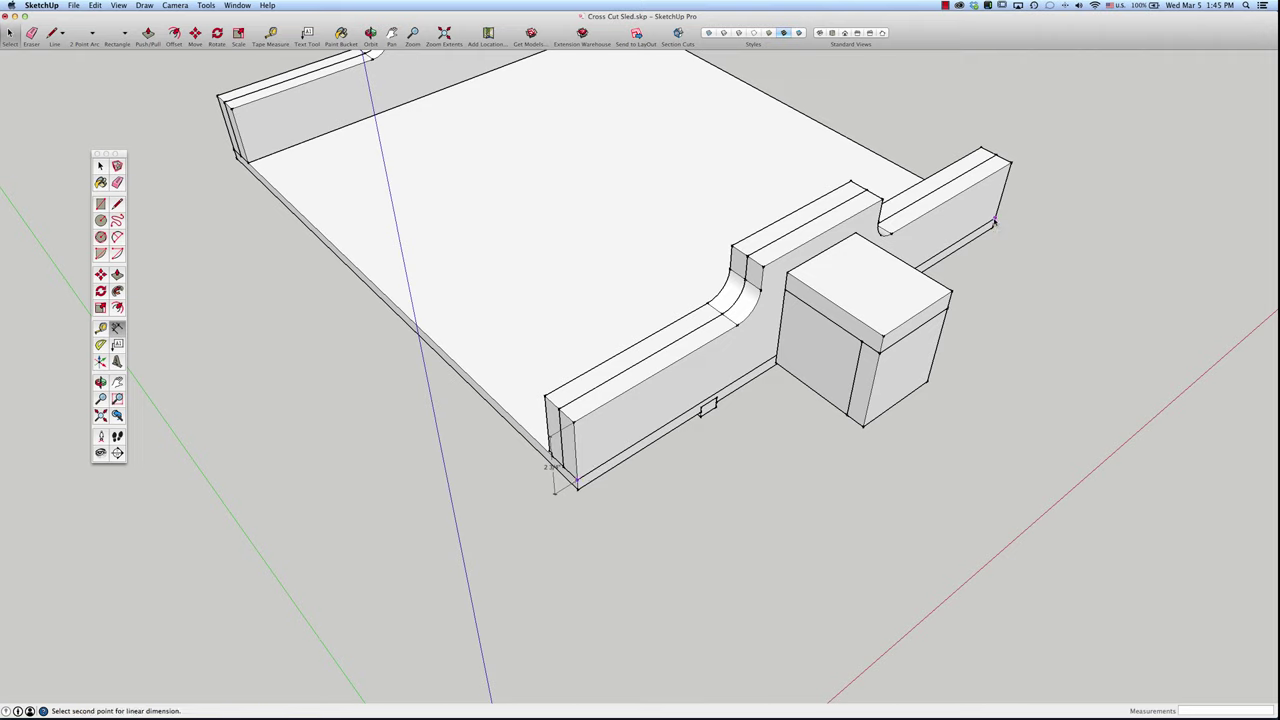
{"action": "left_click", "coordinate": [994, 223]}
{"action": "left_click", "coordinate": [1101, 285]}
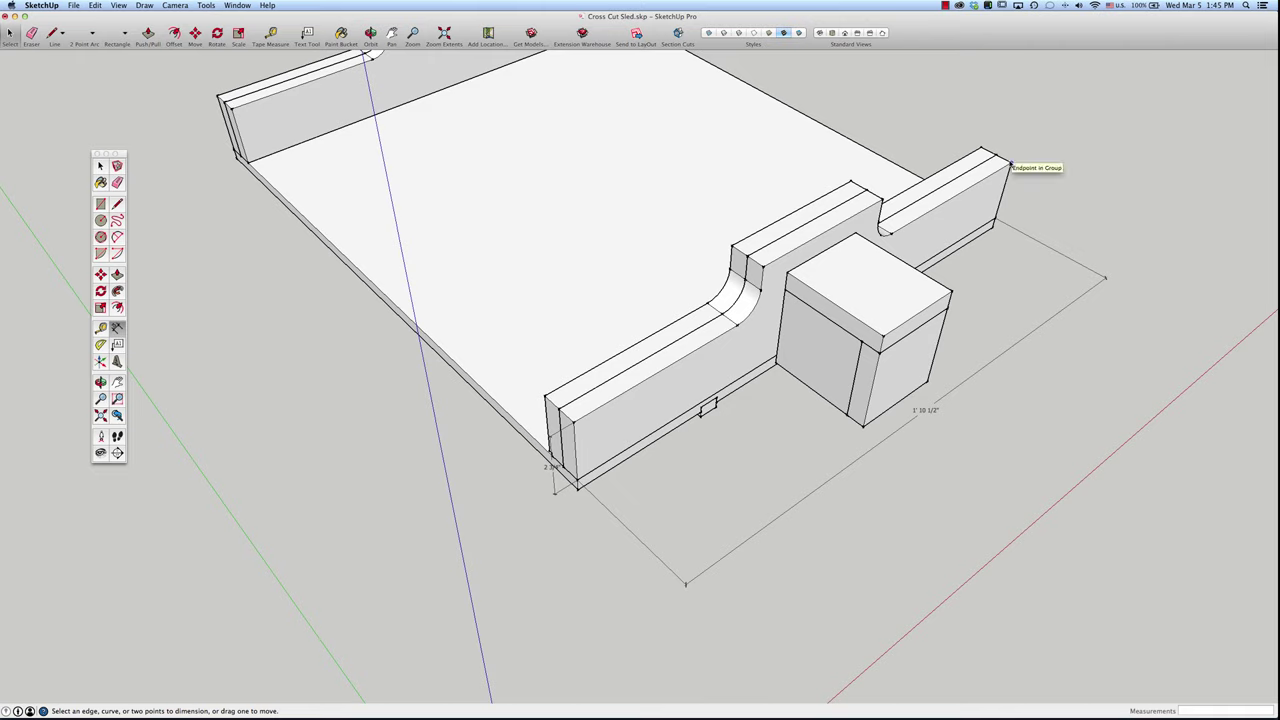
Step: Dimension the top edge of the outer fence's raised centre section, with the dimension line offset just above it
{"action": "left_click", "coordinate": [763, 267]}
{"action": "left_click", "coordinate": [866, 188]}
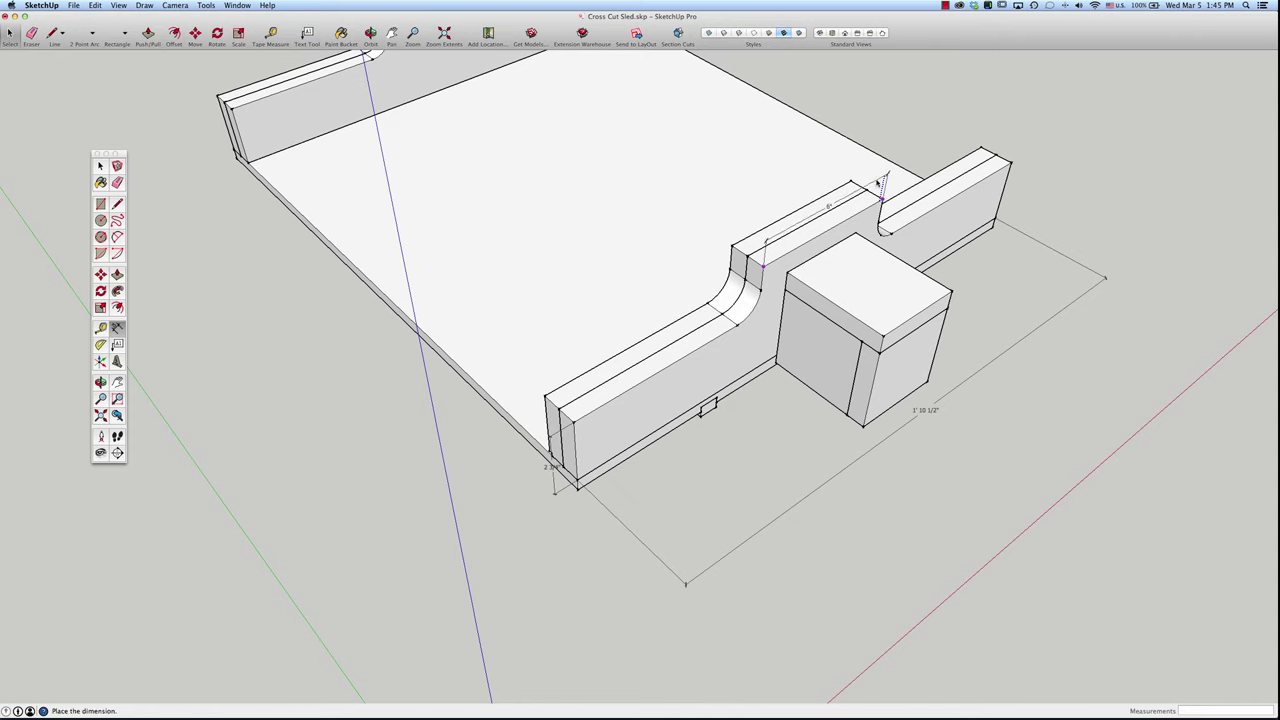
{"action": "left_click", "coordinate": [884, 178]}
{"action": "scroll", "coordinate": [783, 433], "scroll_direction": "down", "scroll_amount": 6}
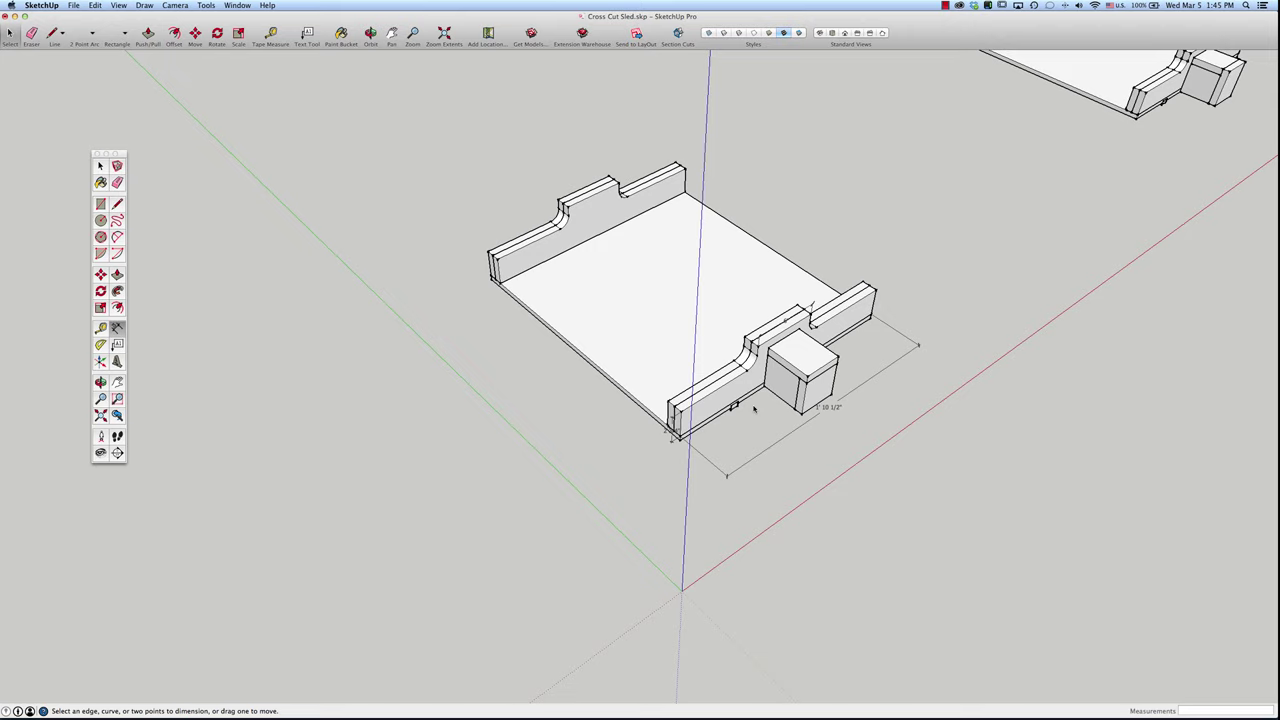
{"action": "middle_click_drag", "start_coordinate": [754, 408], "coordinate": [563, 329]}
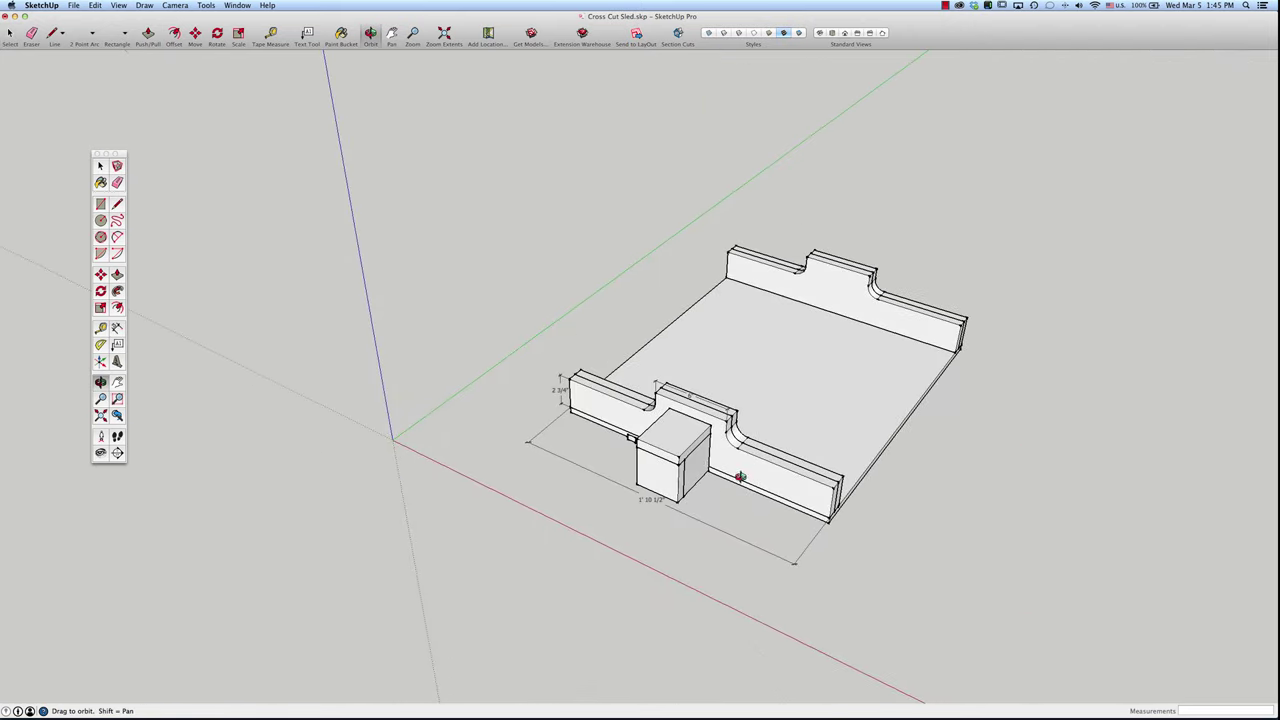
{"action": "scroll", "coordinate": [665, 419], "scroll_direction": "down", "scroll_amount": 2}
{"action": "scroll", "coordinate": [945, 450], "scroll_direction": "up", "scroll_amount": 3}
{"action": "scroll", "coordinate": [945, 450], "scroll_direction": "up", "scroll_amount": 2}
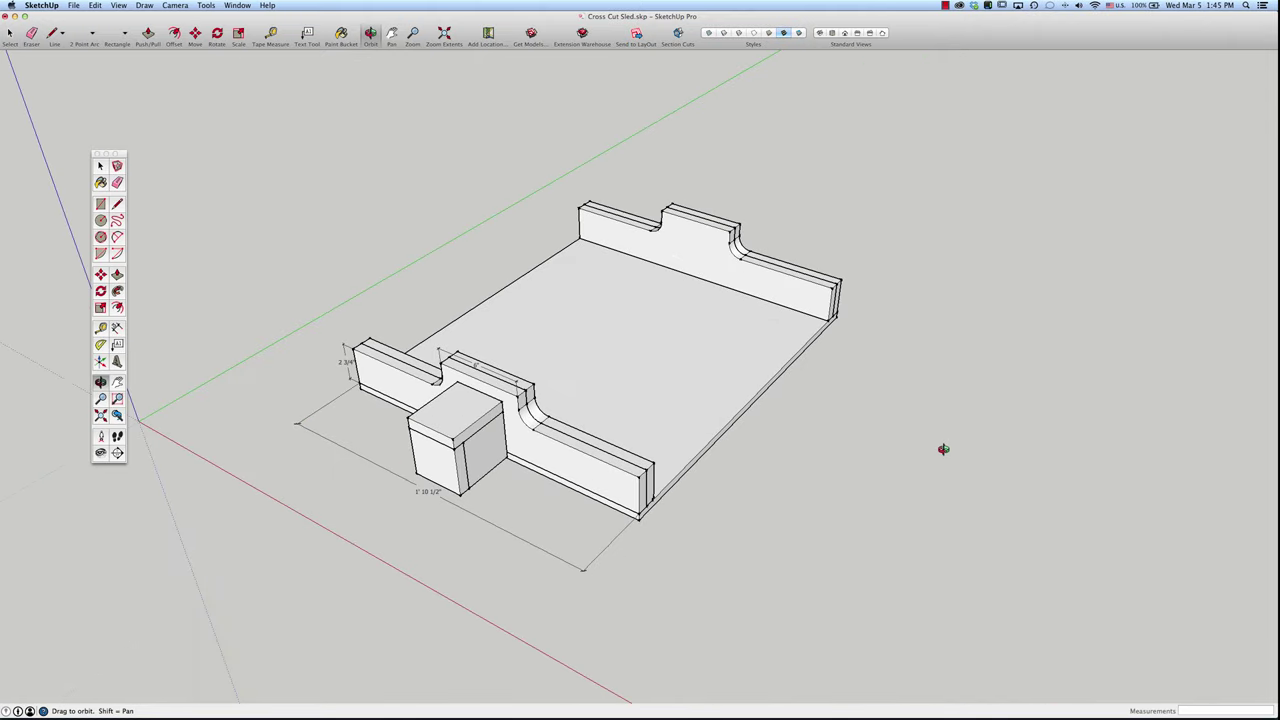
{"action": "key", "text": "space"}
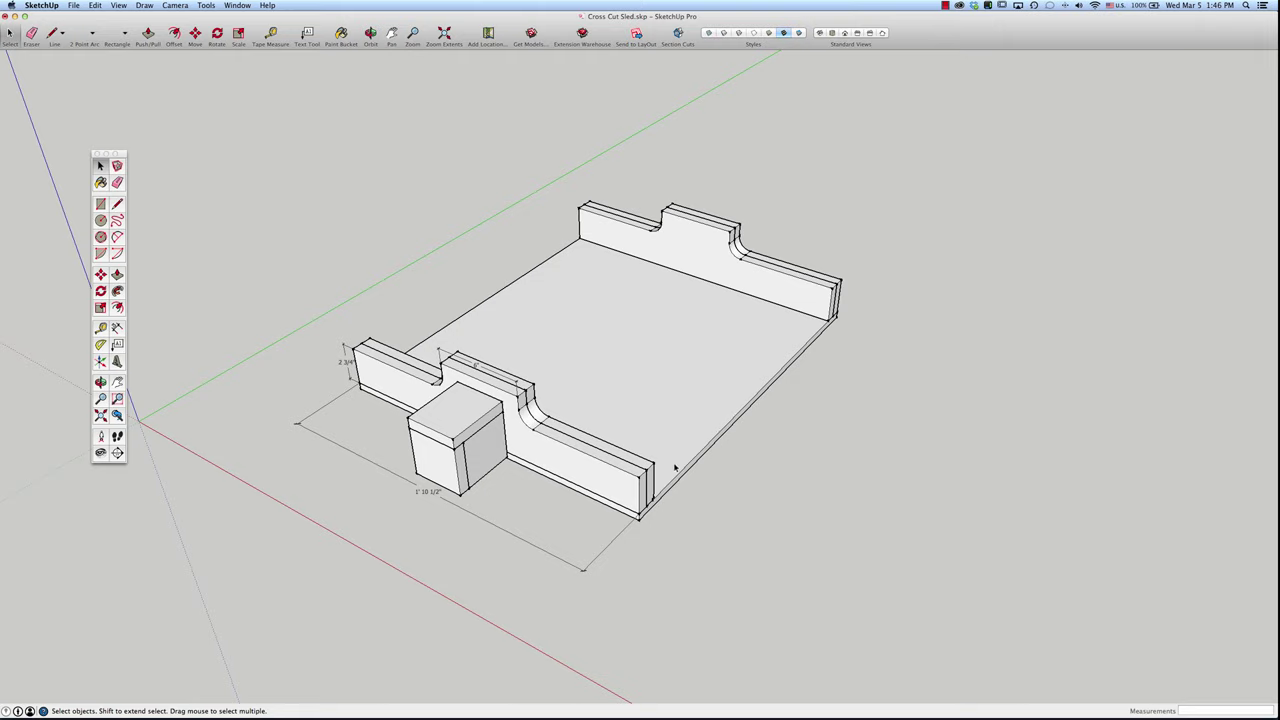
{"action": "scroll", "coordinate": [675, 467], "scroll_direction": "up", "scroll_amount": 2}
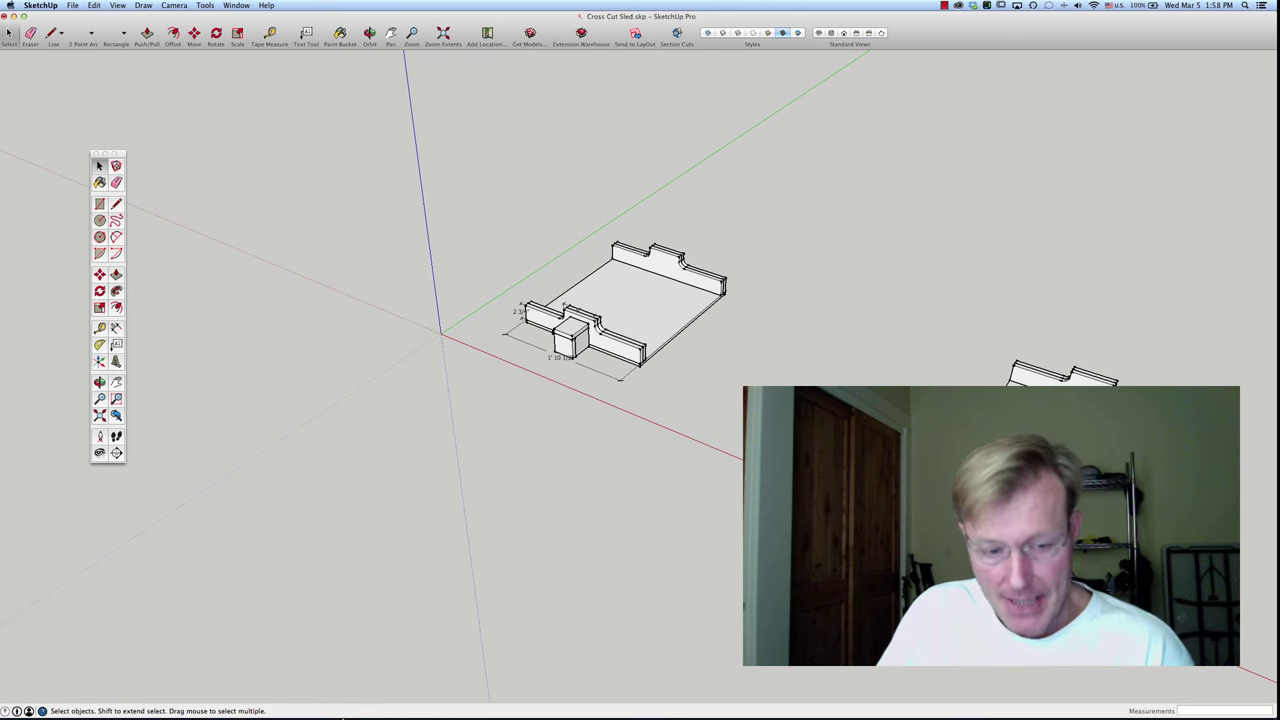
Step: Switch to Safari, search the web for "Sketchup Warehouse" and open the SketchUp 3D Warehouse result
{"action": "left_click", "coordinate": [491, 694]}
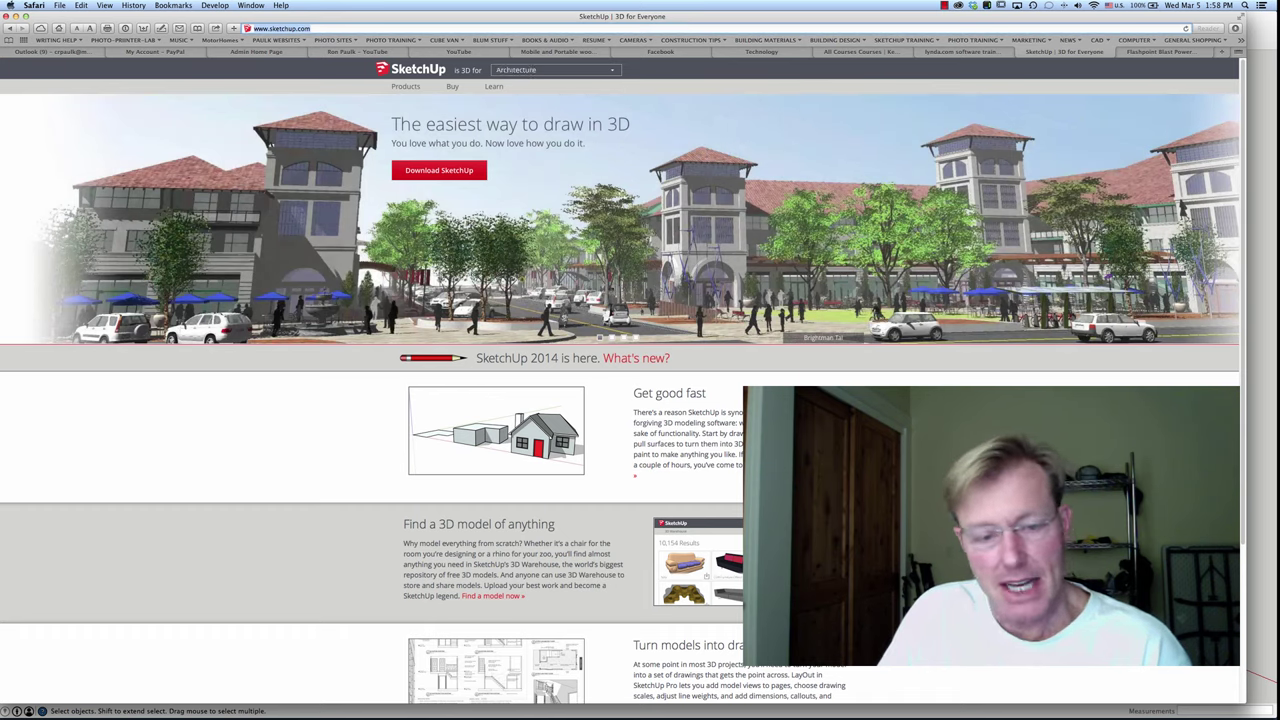
{"action": "type", "text": "Sketc"}
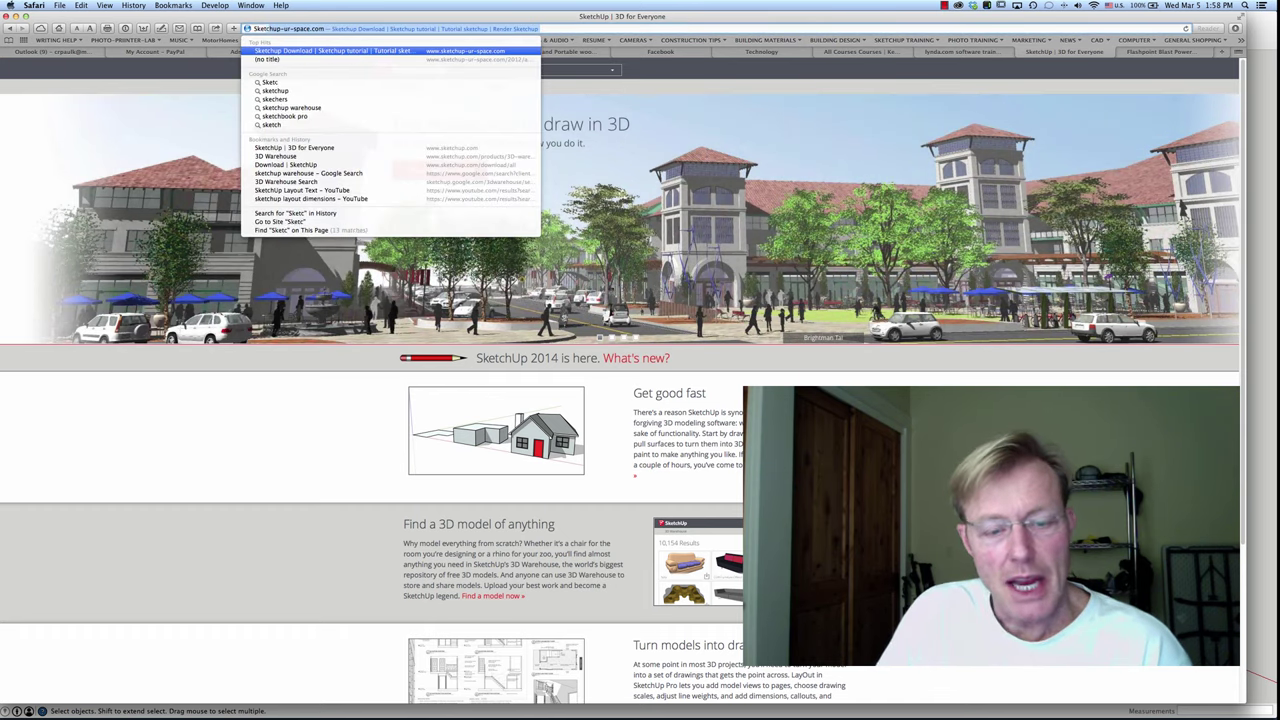
{"action": "type", "text": "hup Wareh"}
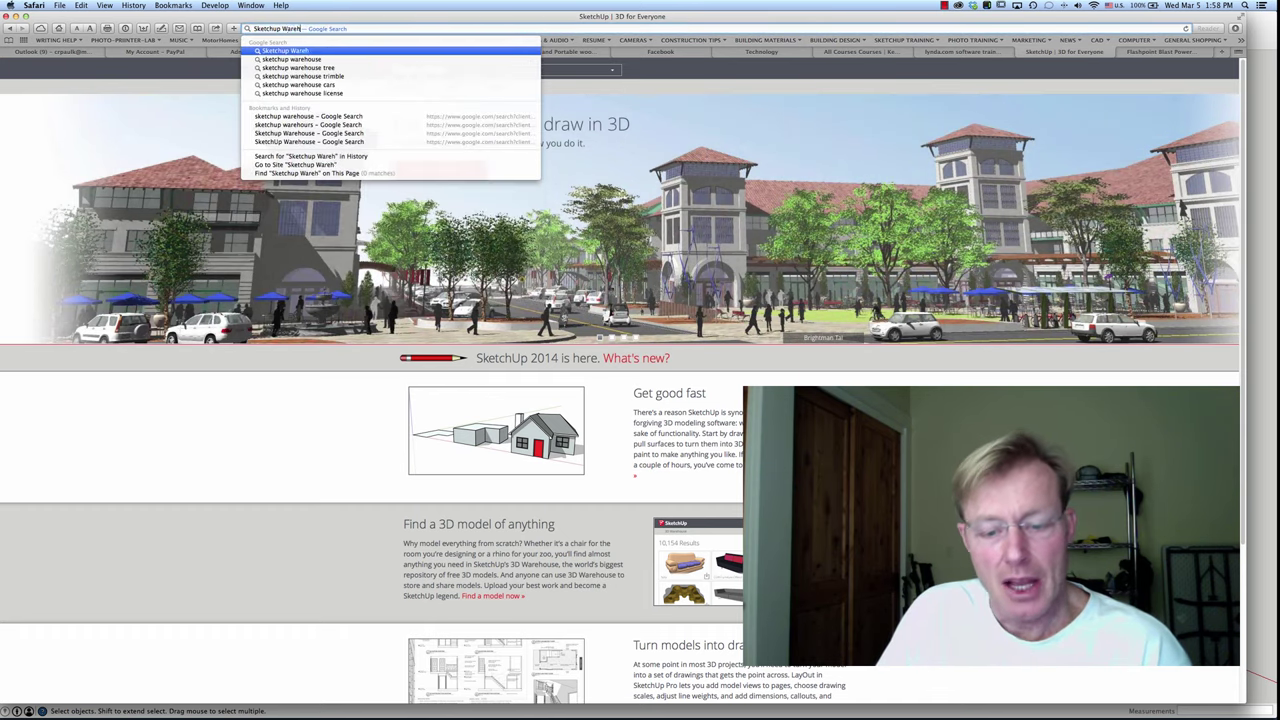
{"action": "type", "text": "ouse"}
{"action": "key", "text": "Return"}
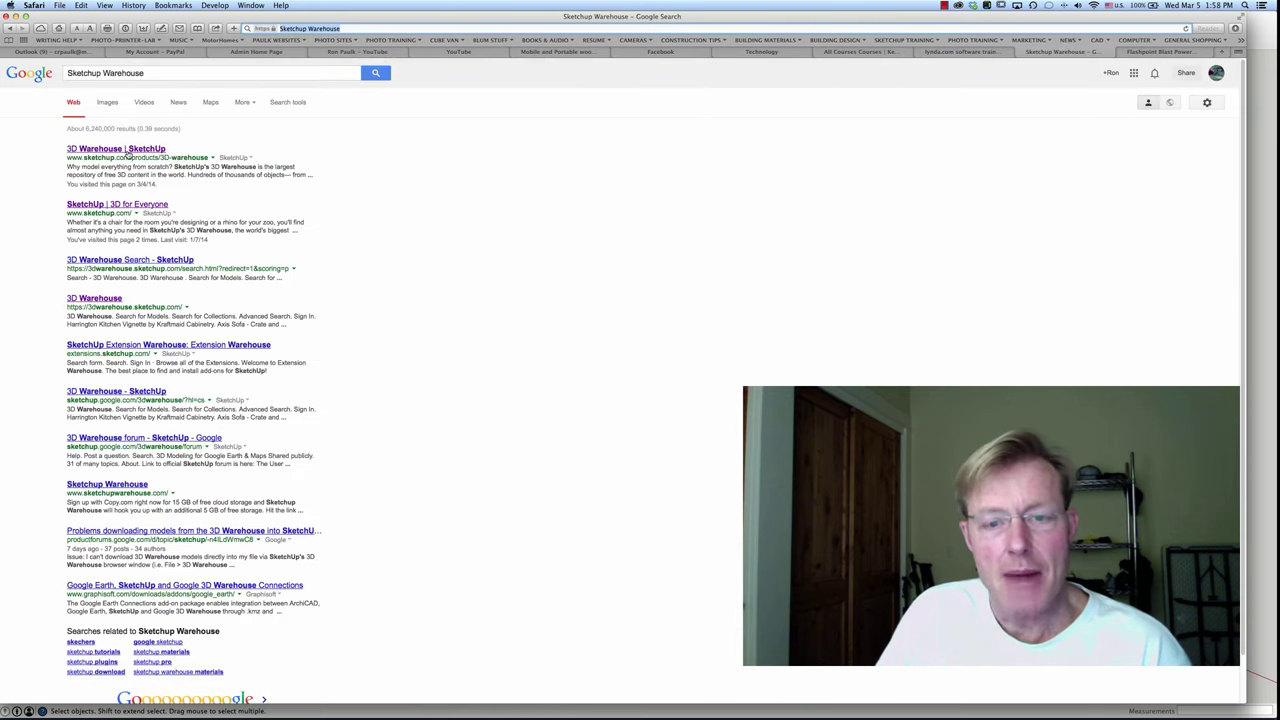
{"action": "left_click", "coordinate": [127, 150]}
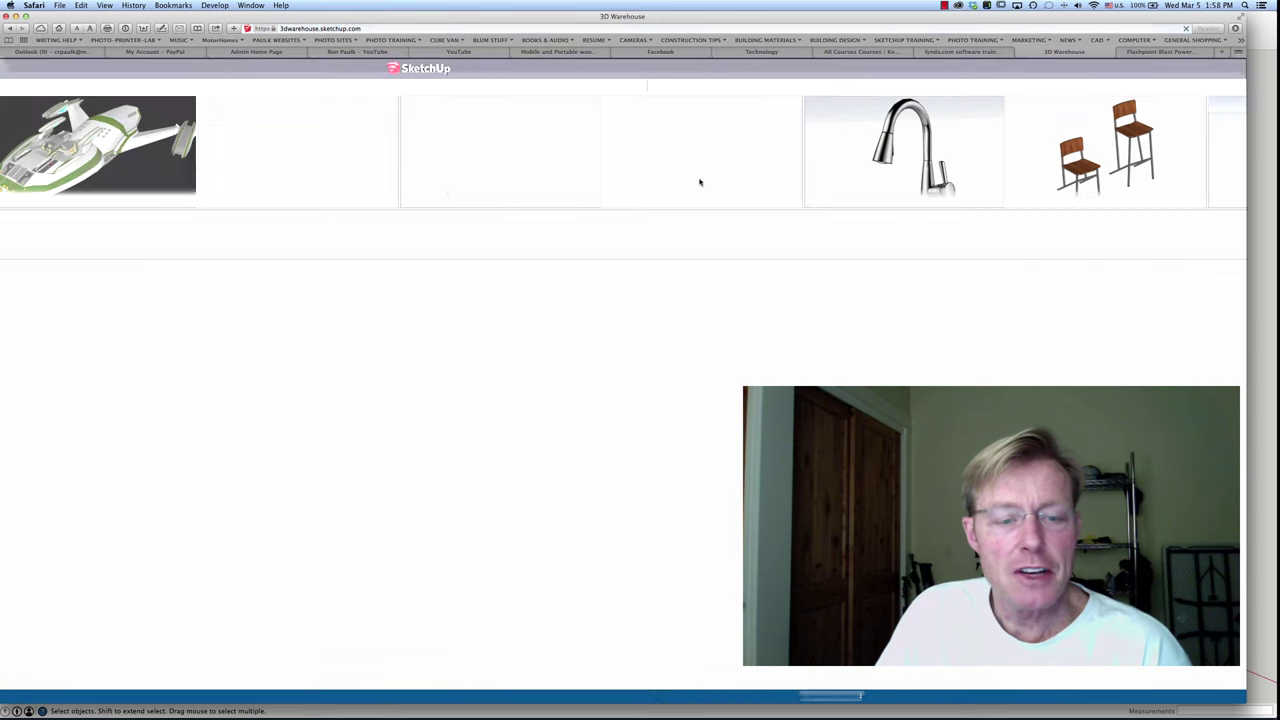